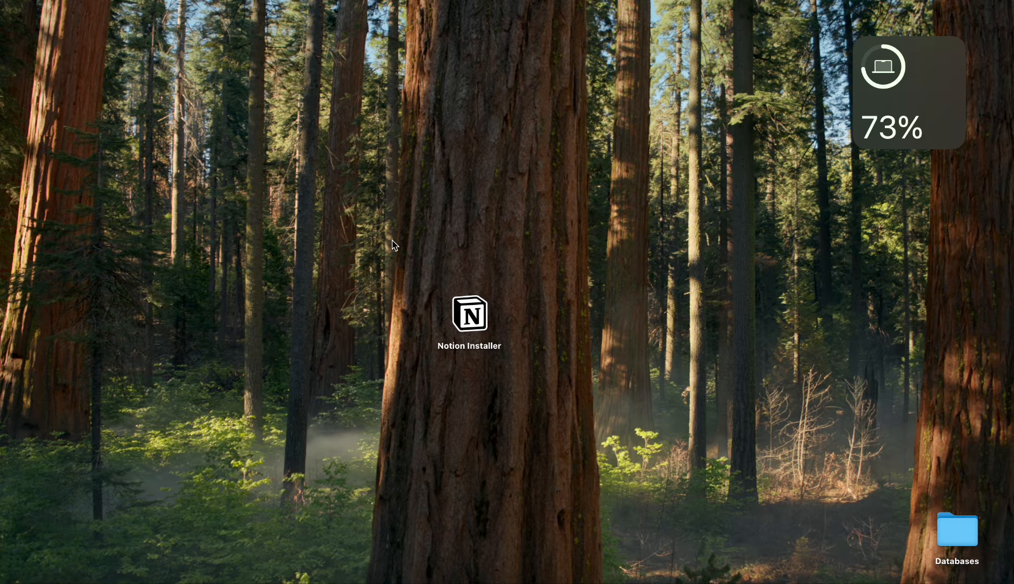
Step: Launch the Notion app
drag(401, 256, 552, 389)
drag(399, 224, 545, 431)
click(506, 329)
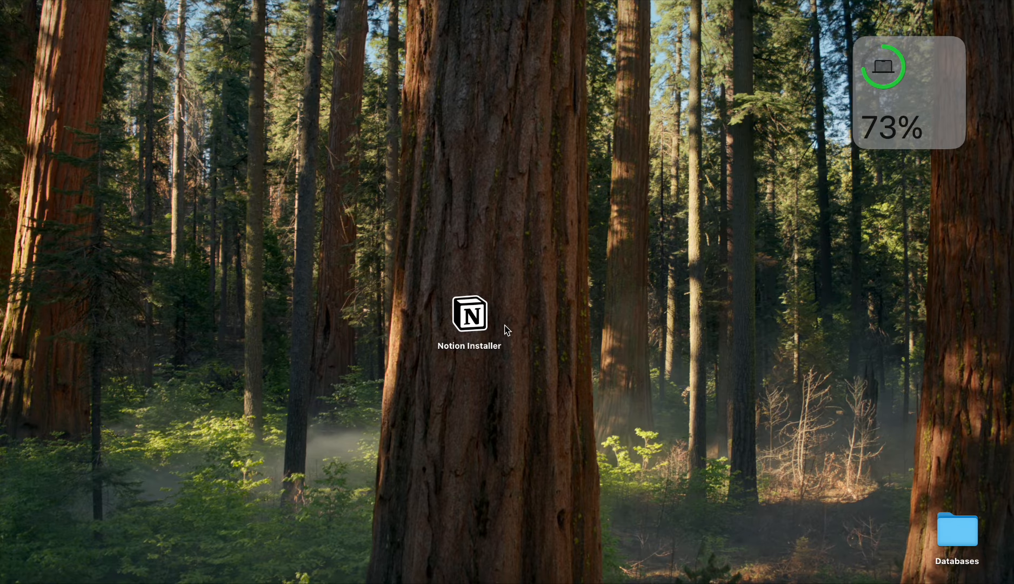
click(608, 569)
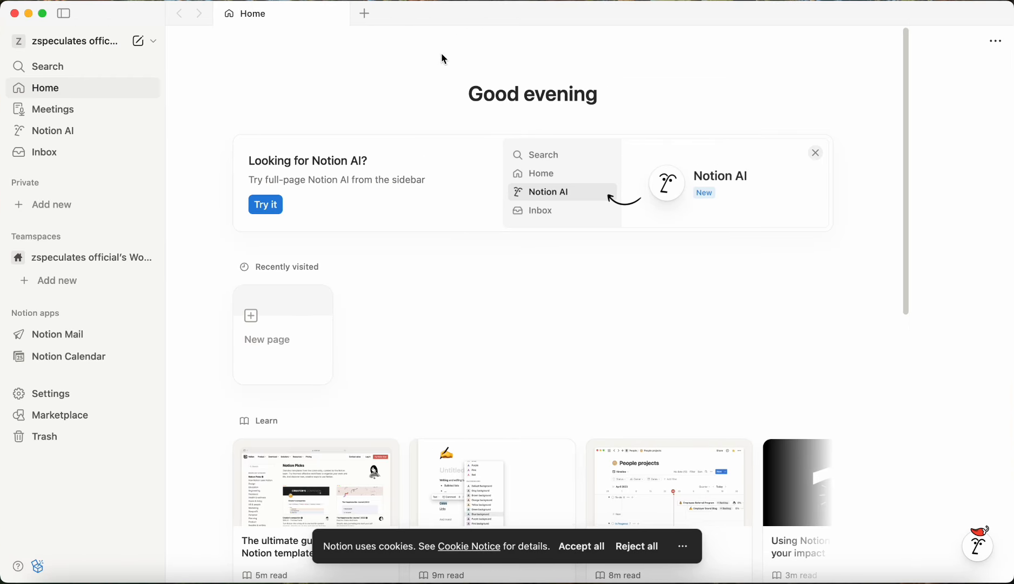
Step: Accept all cookies and confirm the reload
click(578, 546)
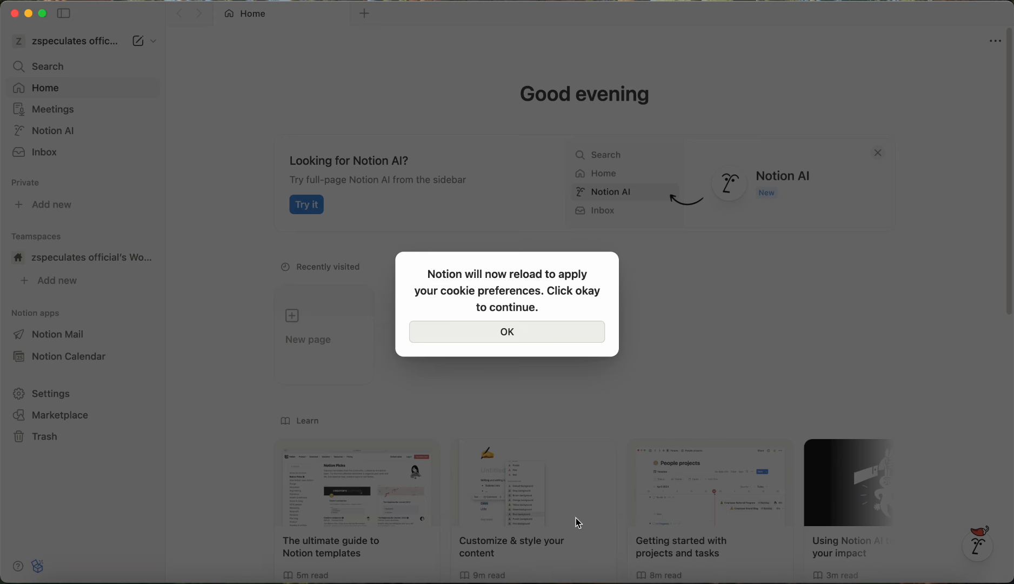
click(535, 324)
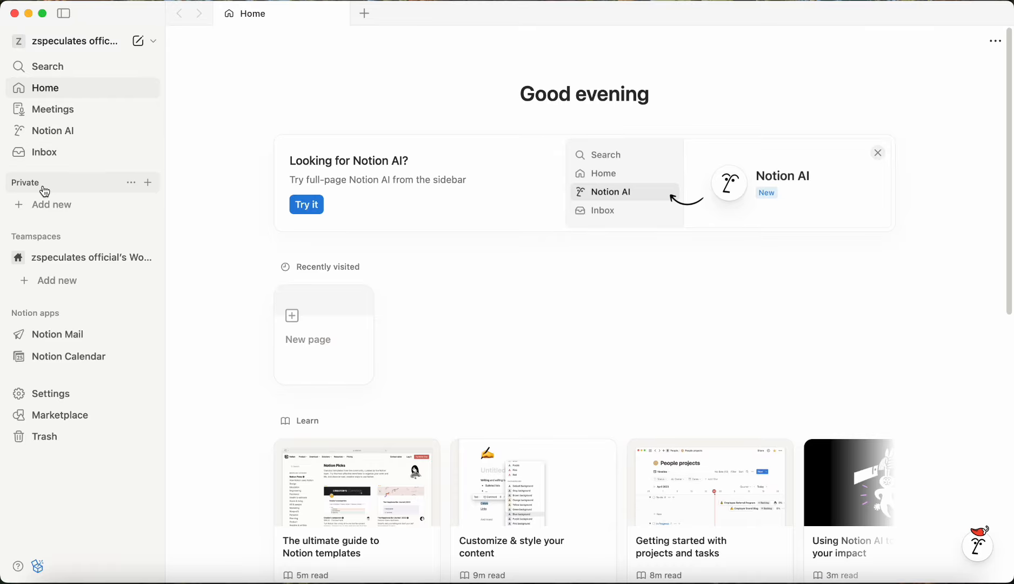
Step: Create a new empty page in the Private section
click(49, 211)
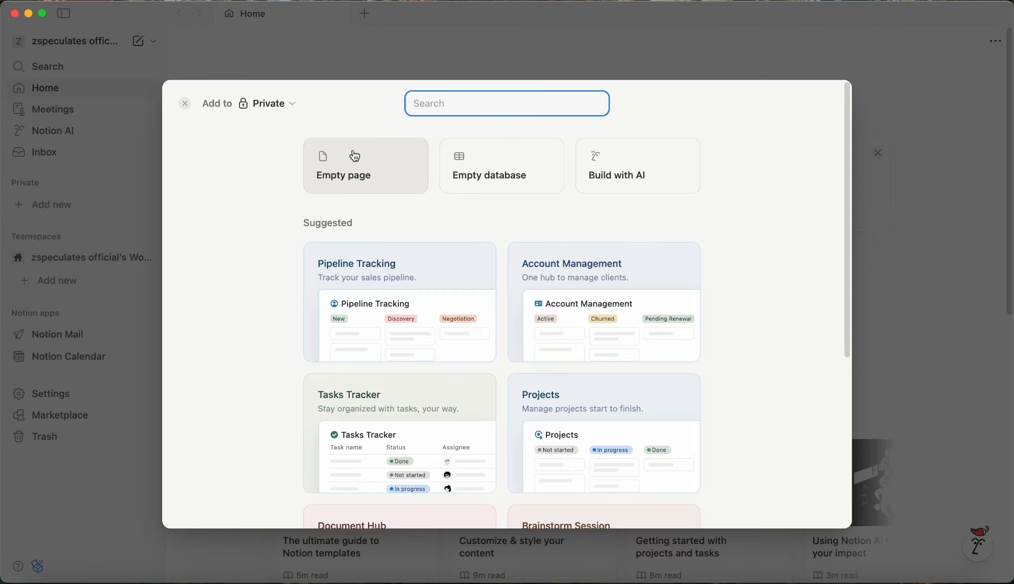
click(359, 171)
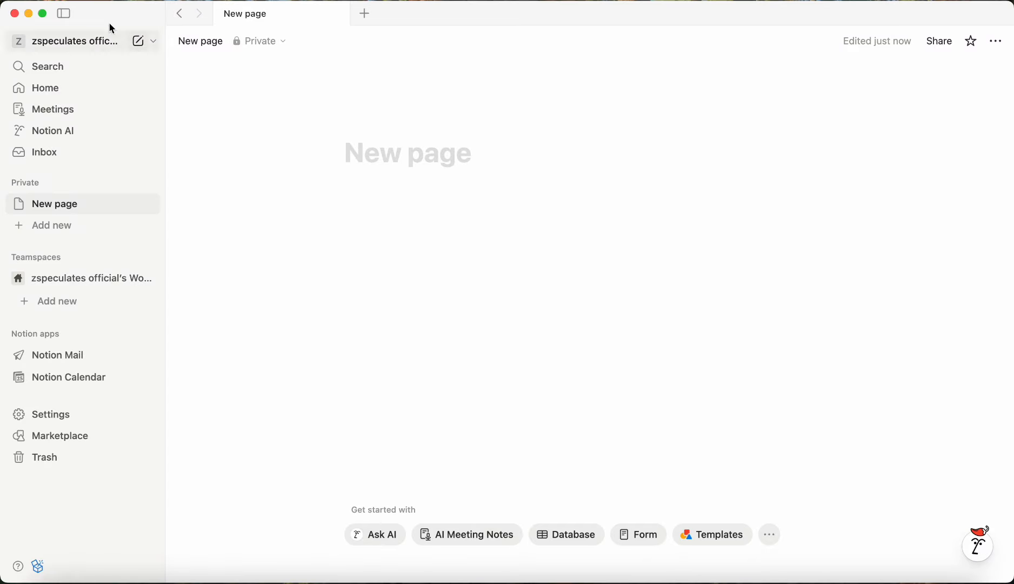
Step: Collapse the sidebar
click(68, 21)
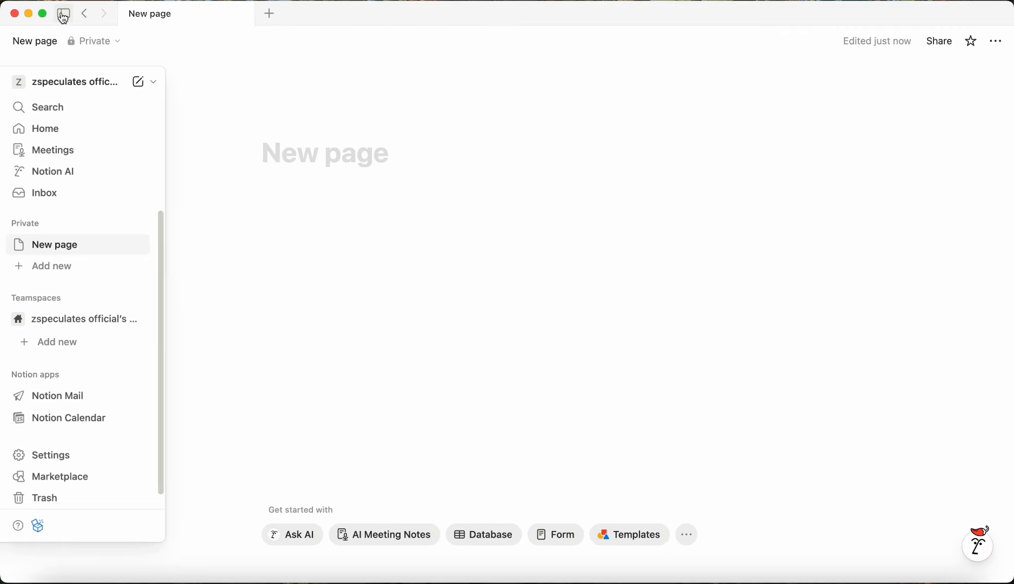
click(63, 12)
click(63, 13)
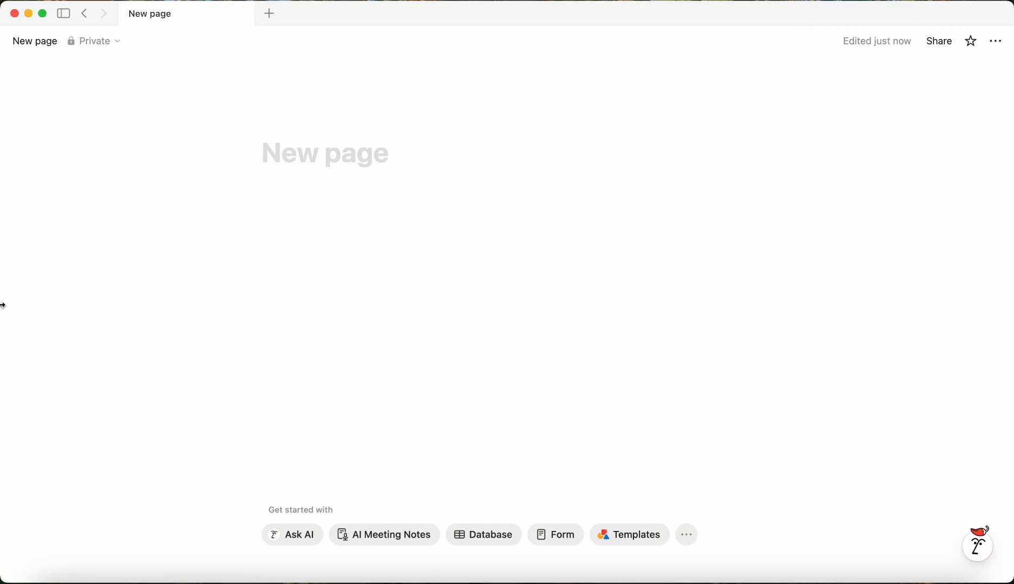
Step: Title the page "Trading Journal - ZSpeculates"
click(398, 160)
text(T)
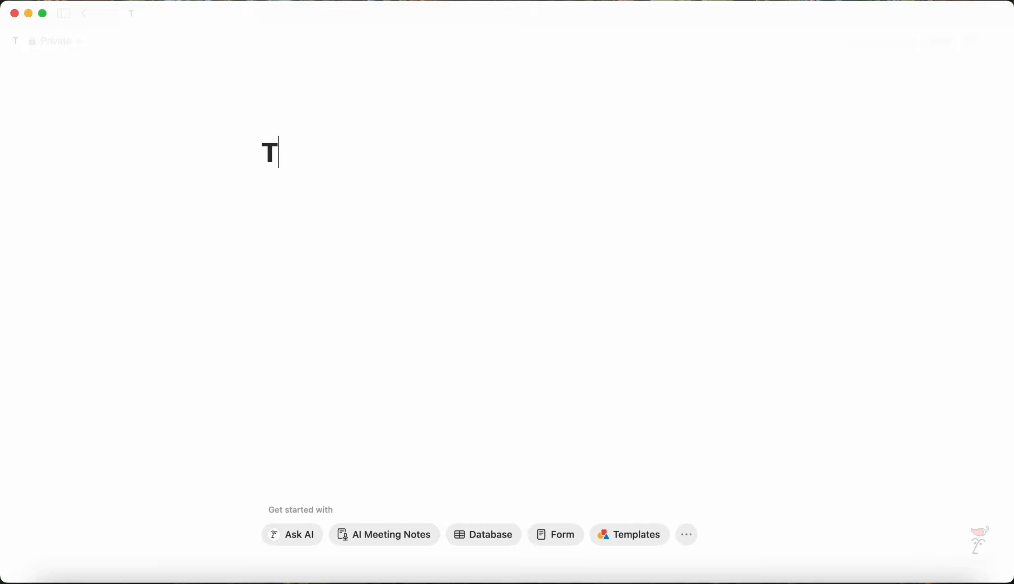
text(rading Journal)
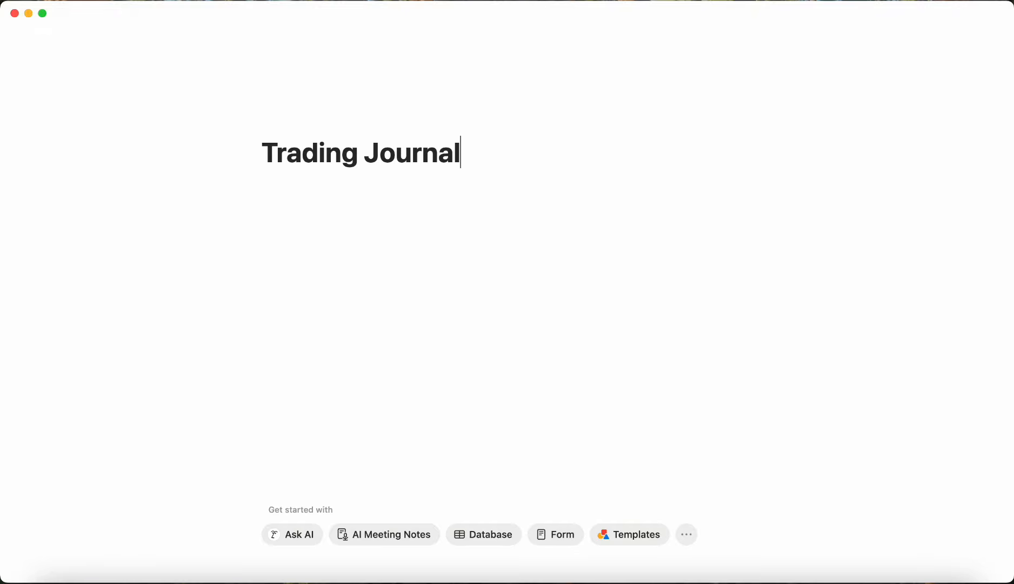
text( - ZSpeculates)
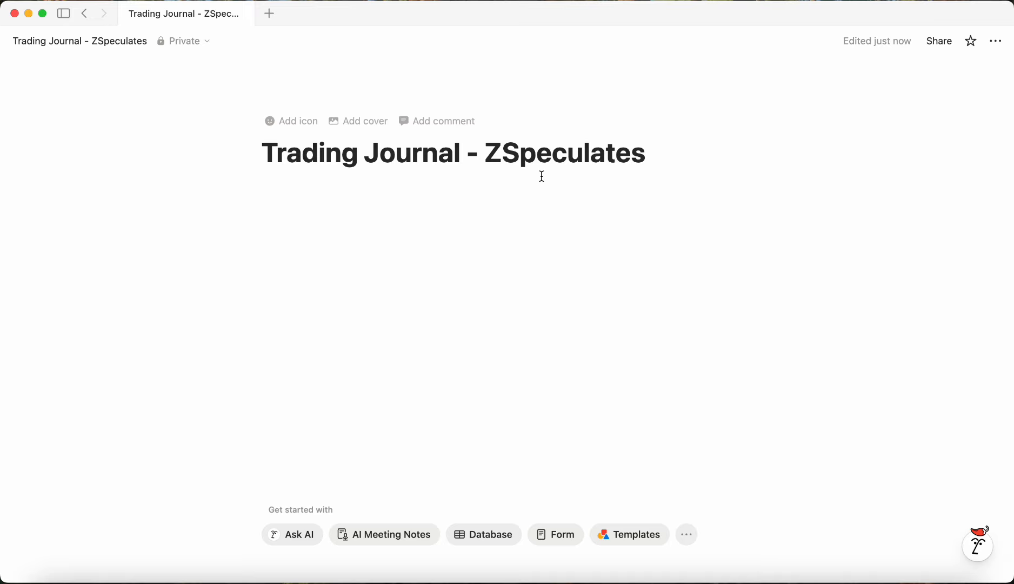
Step: Turn on Small text and Full width for the page
drag(280, 173, 627, 213)
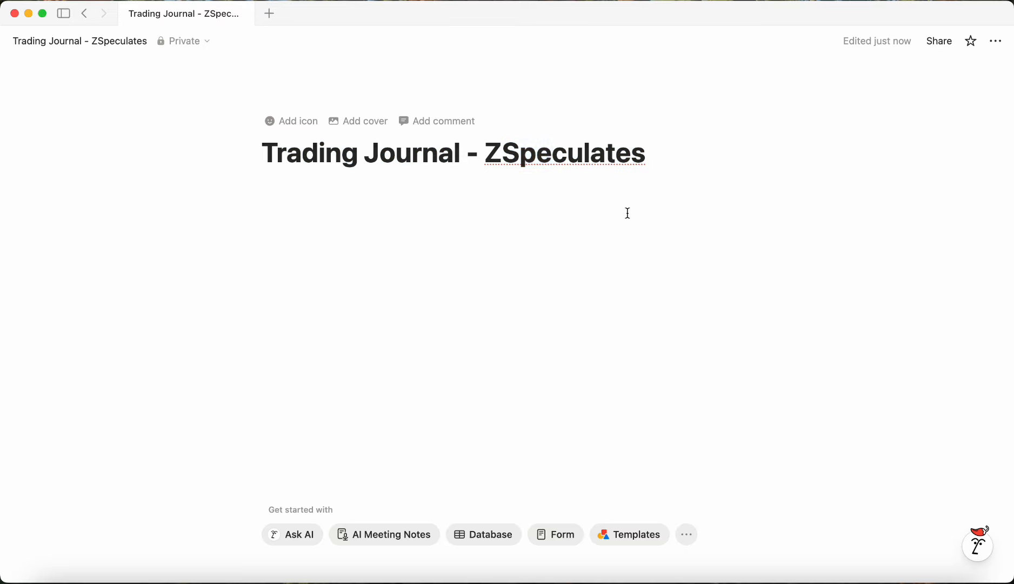
click(996, 41)
click(995, 42)
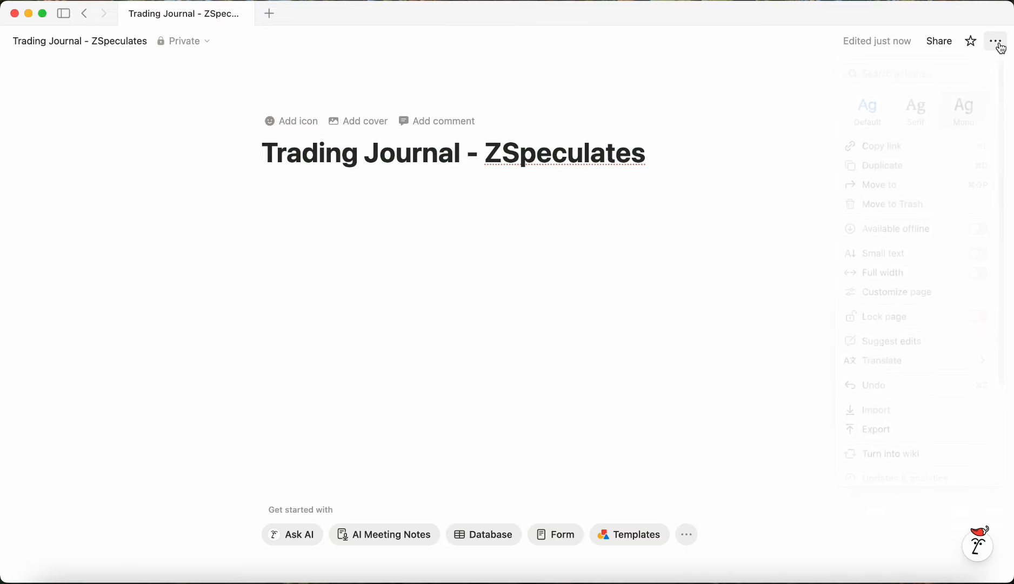
click(995, 42)
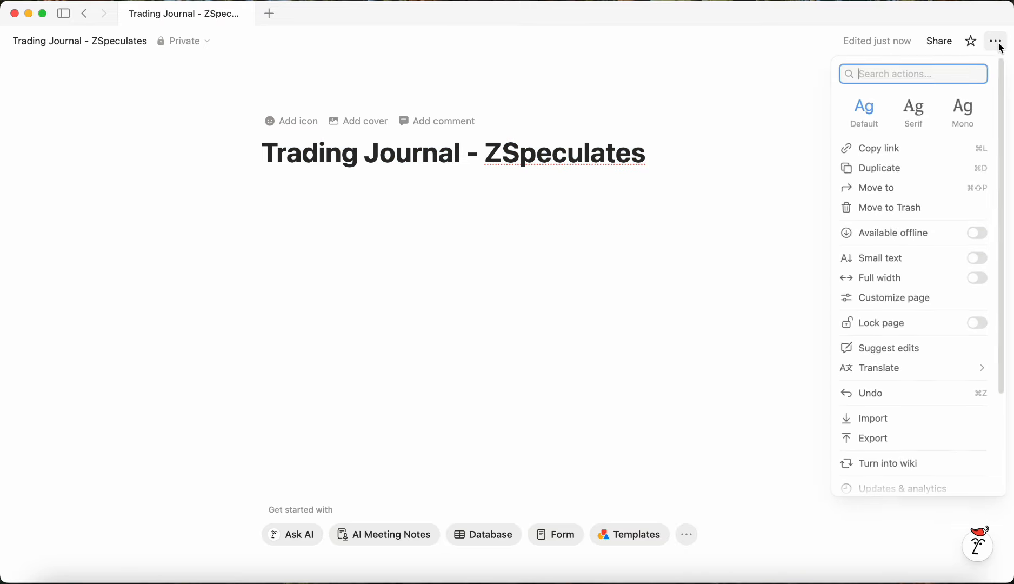
click(974, 262)
click(977, 281)
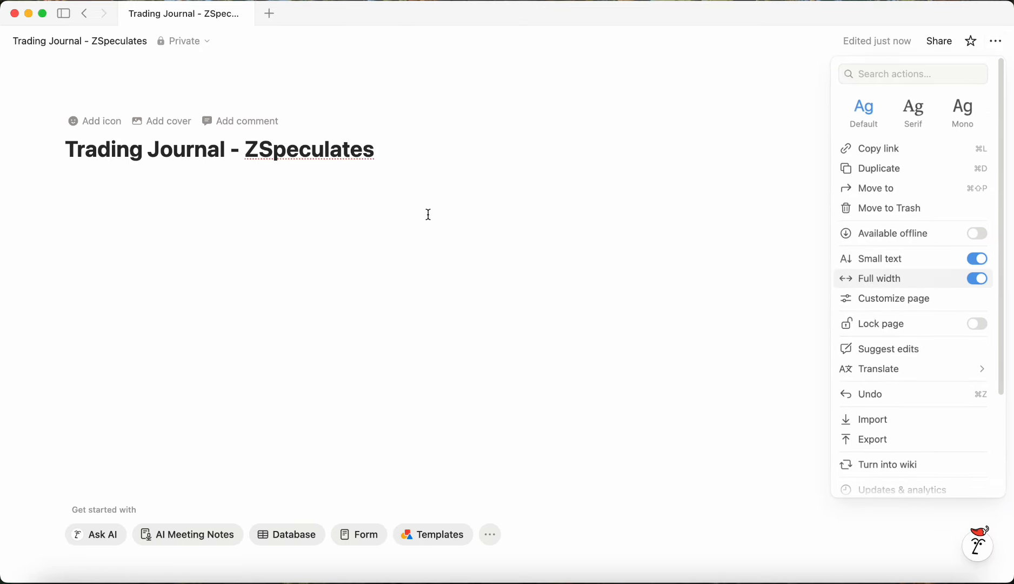
click(428, 215)
Step: Insert an inline database below the page title
click(95, 227)
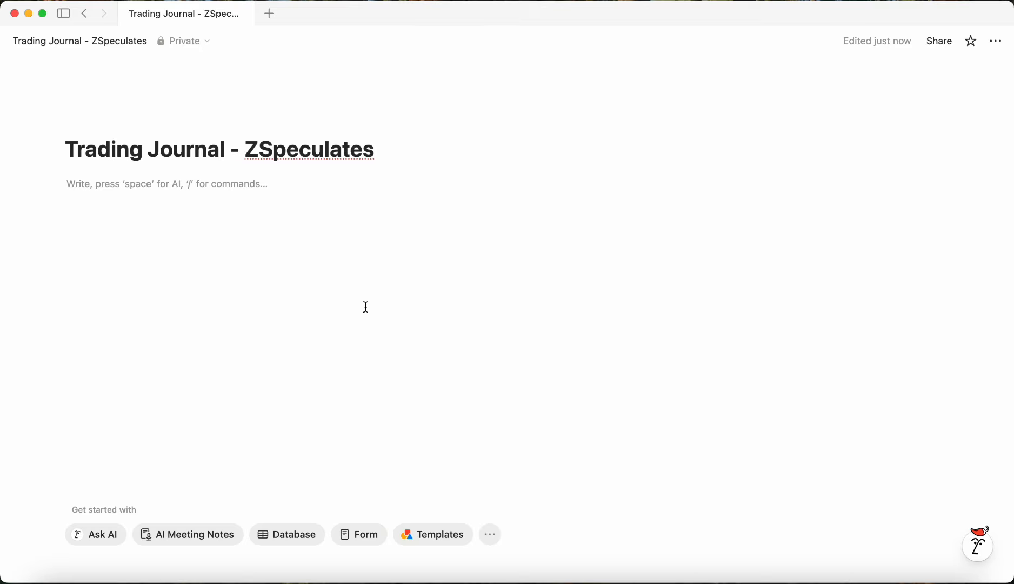
text(/)
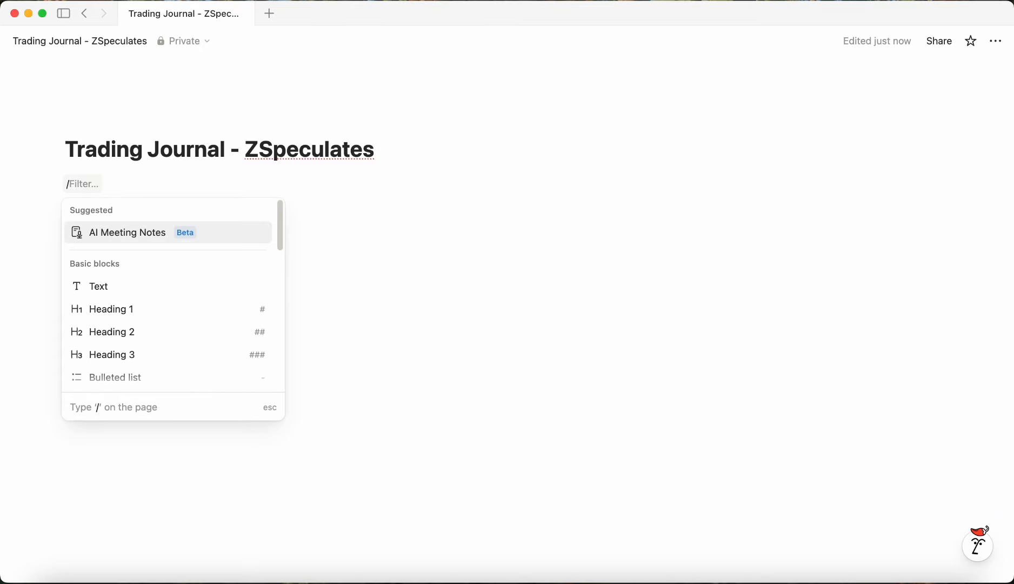
text(data)
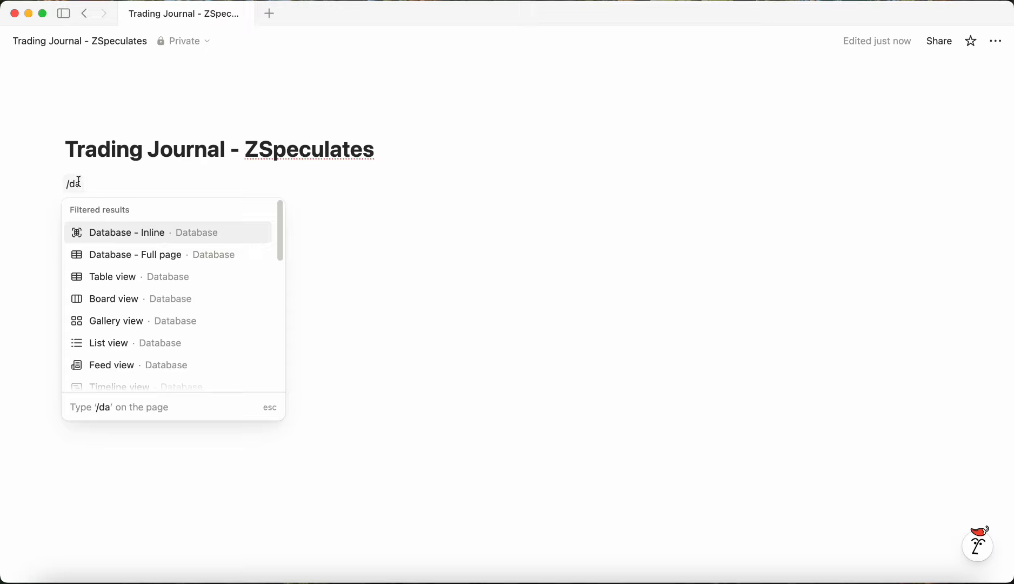
click(167, 234)
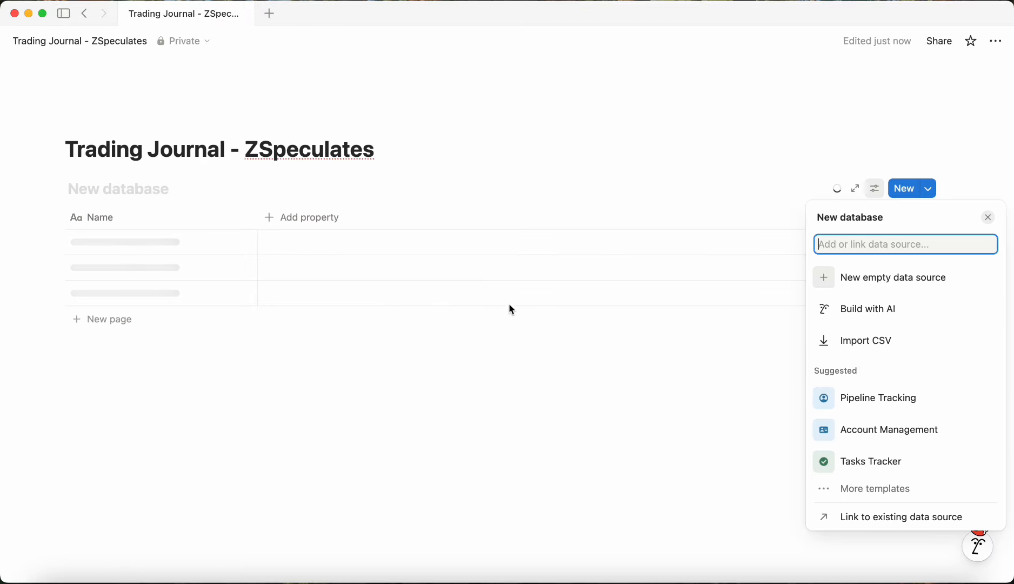
click(500, 343)
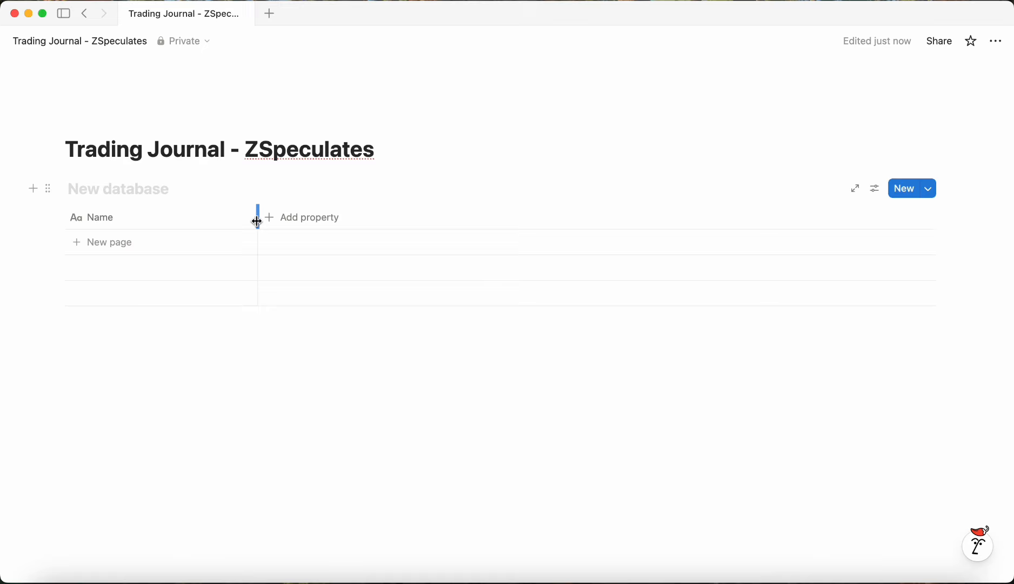
Step: Narrow the Name column and hide the database title
drag(258, 221, 168, 222)
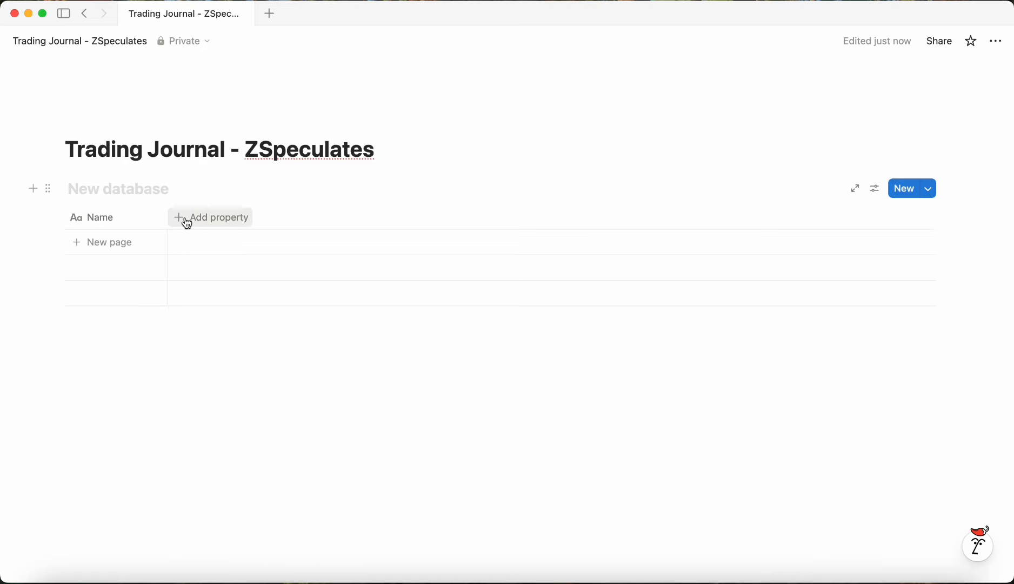
click(143, 188)
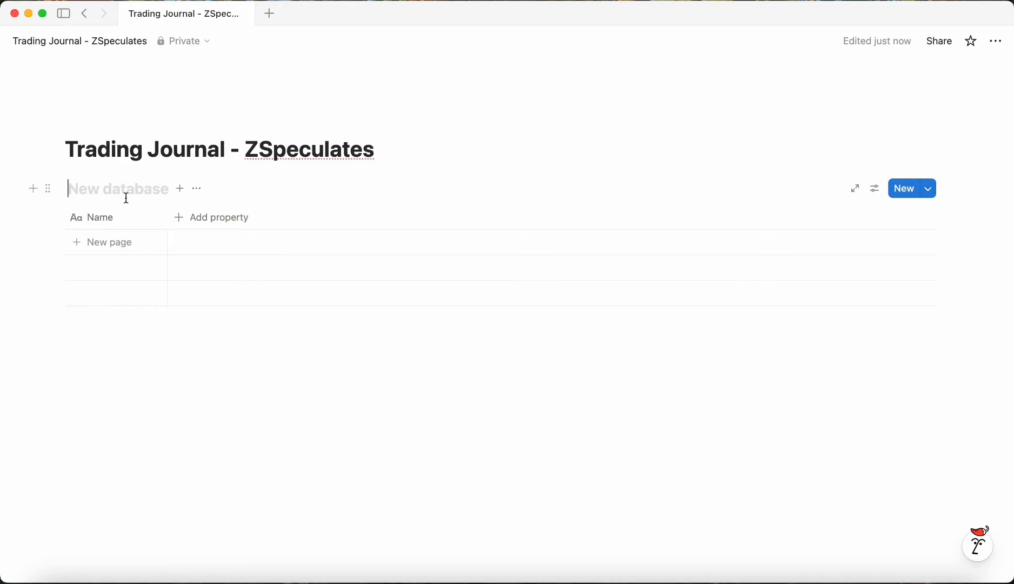
click(196, 188)
click(254, 336)
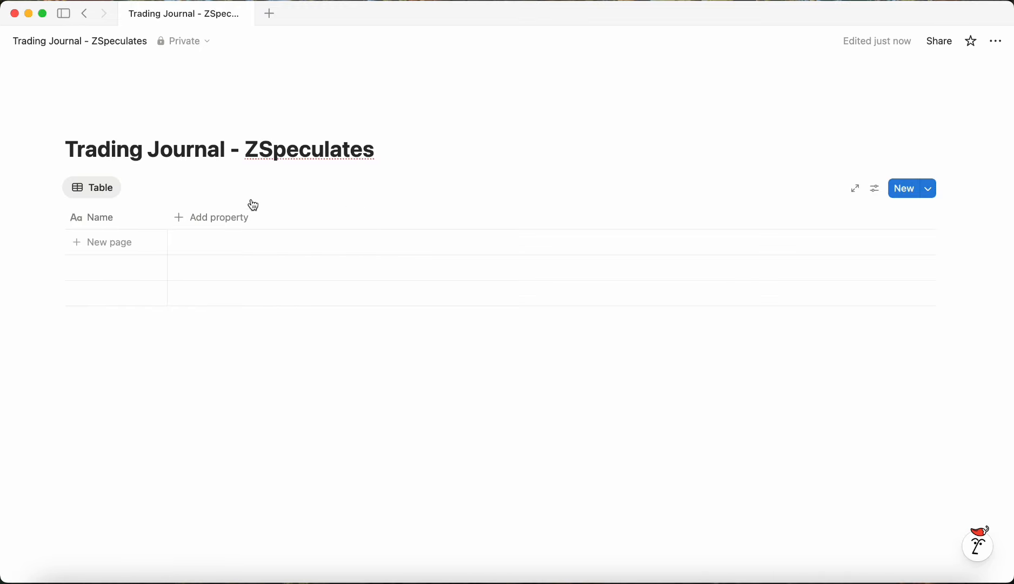
Step: Rename the table view to Journal
click(97, 189)
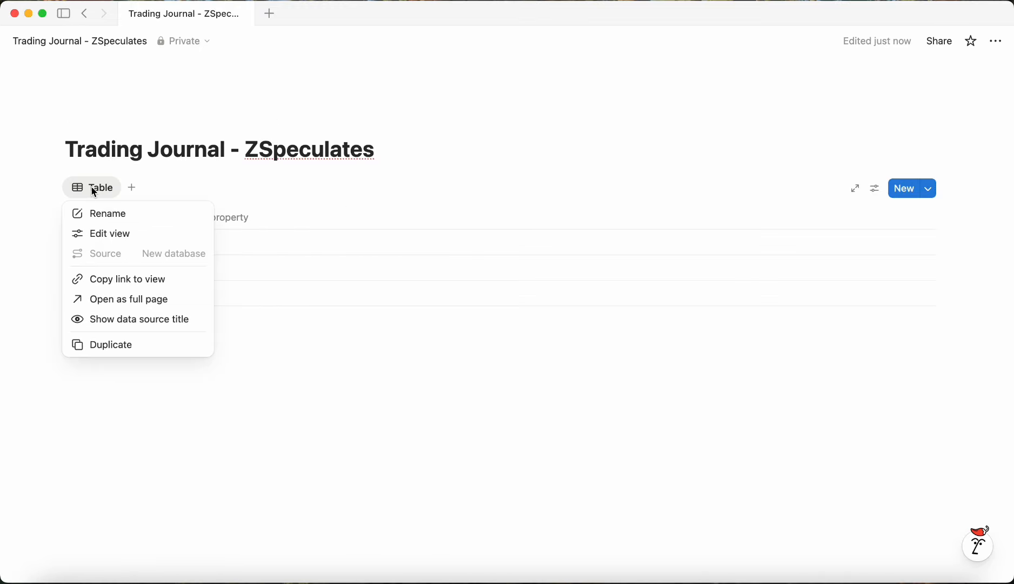
click(121, 215)
text(Journal)
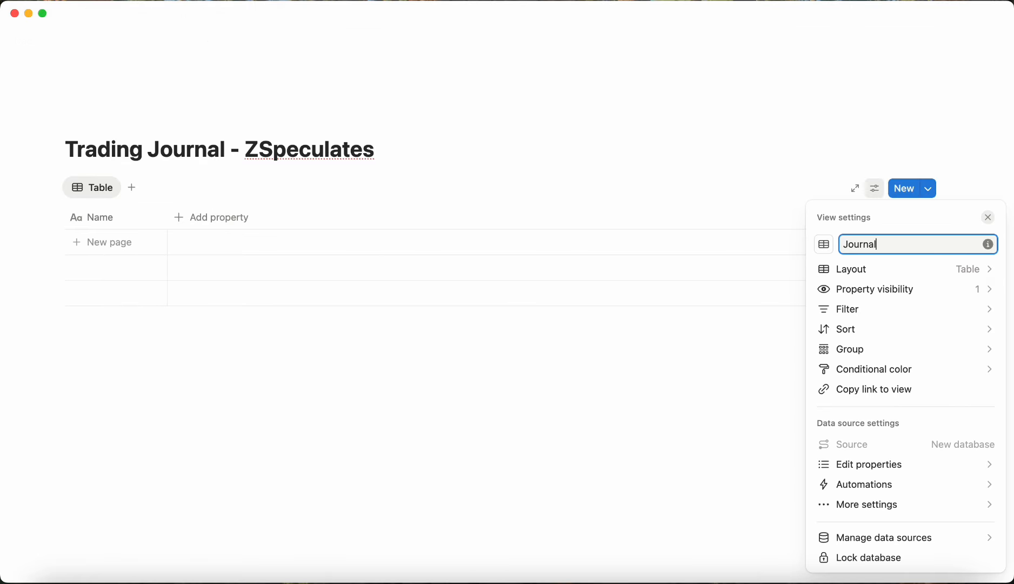
click(619, 363)
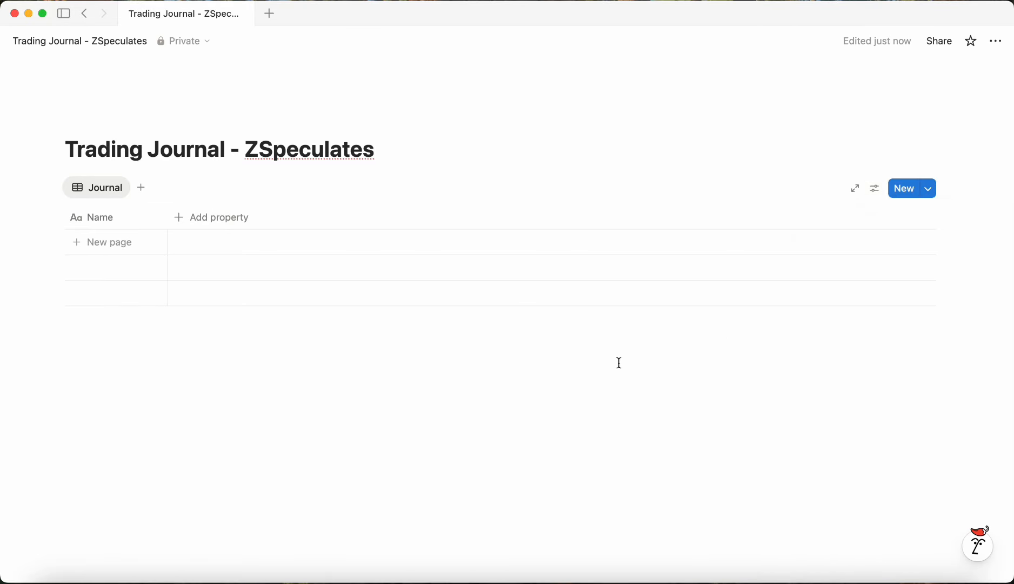
Step: Add a calendar view shown by week
click(142, 198)
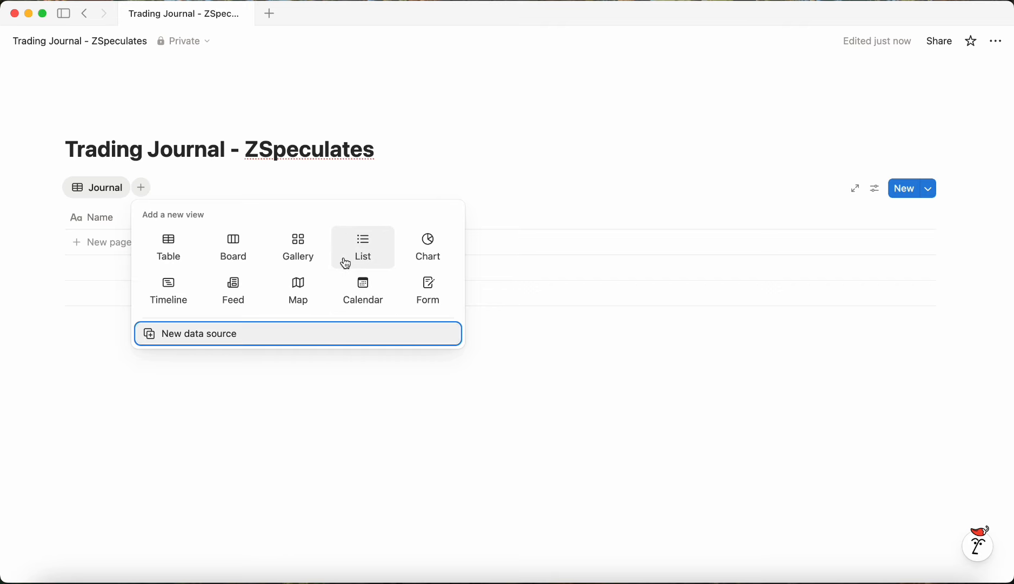
click(357, 297)
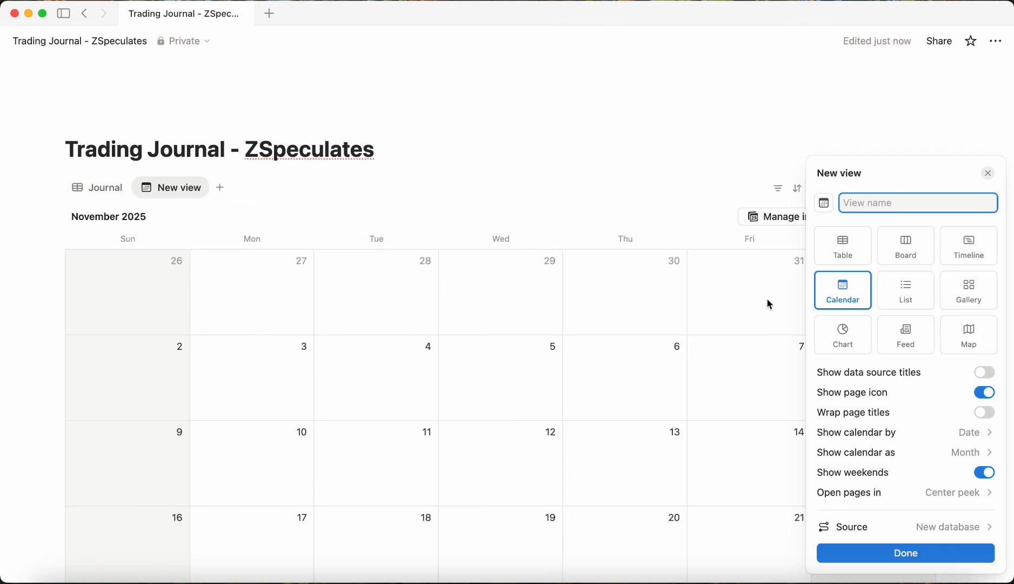
click(956, 452)
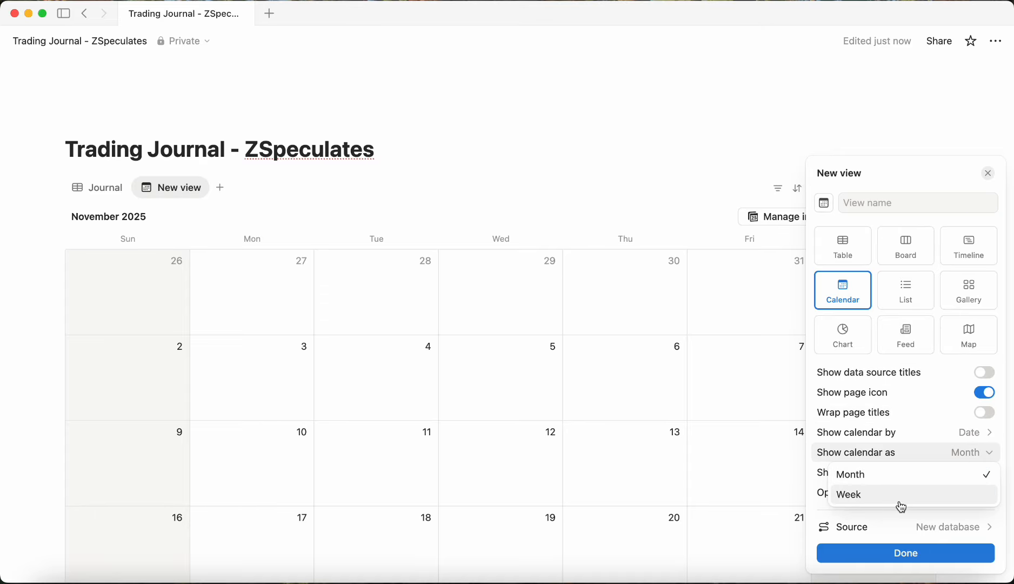
click(941, 493)
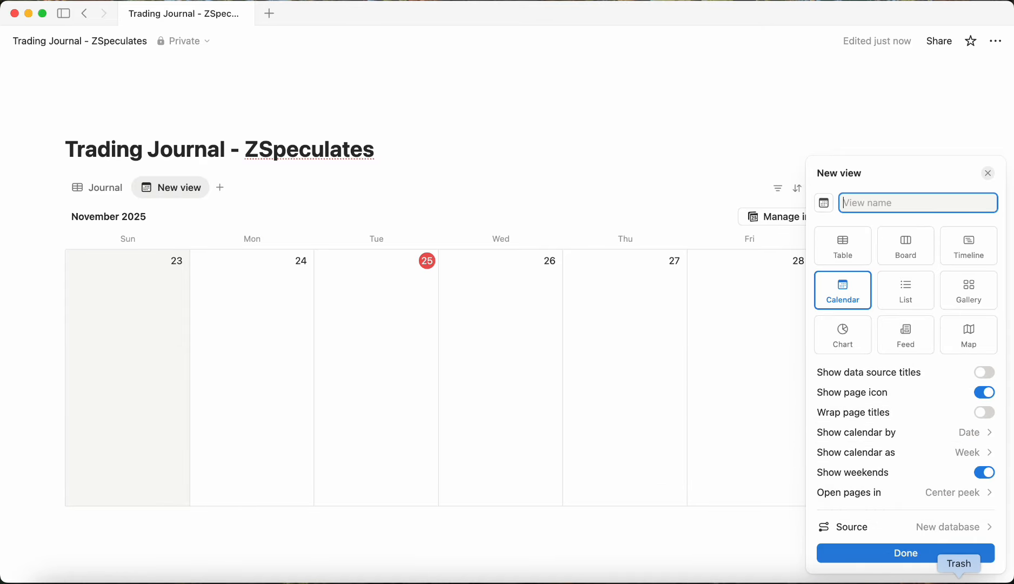
click(917, 553)
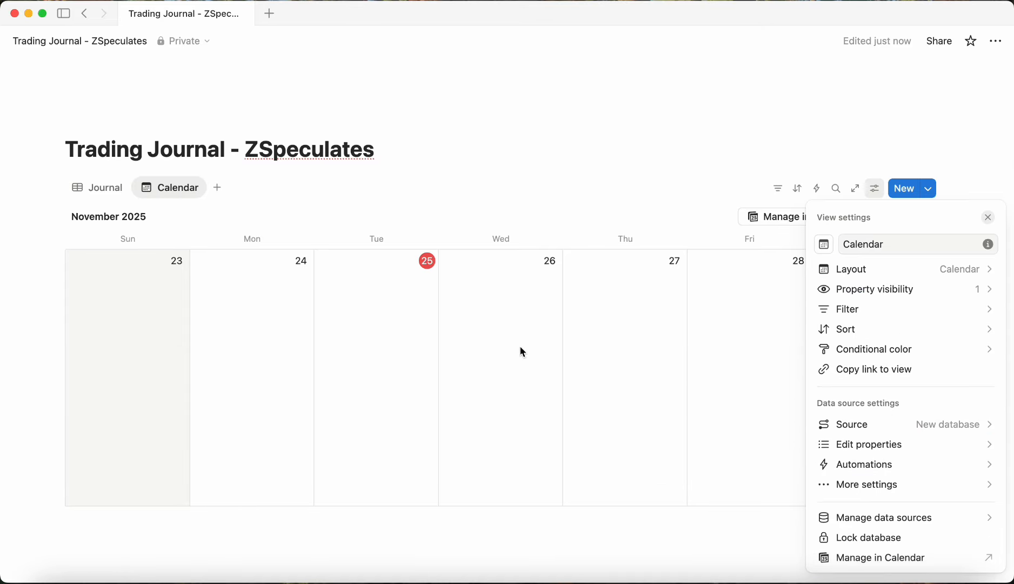
click(179, 209)
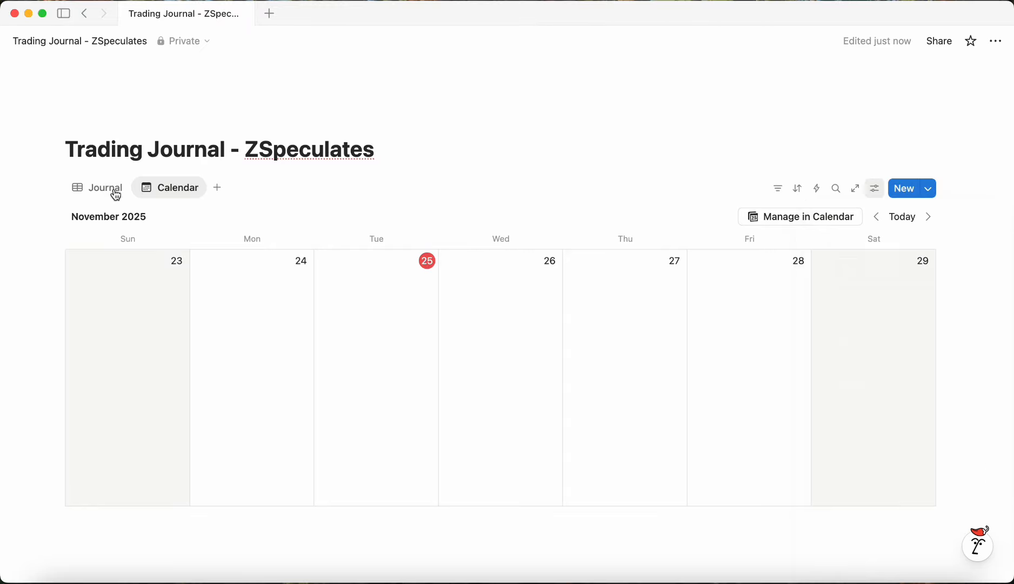
Step: Add a gallery view to the database
click(216, 189)
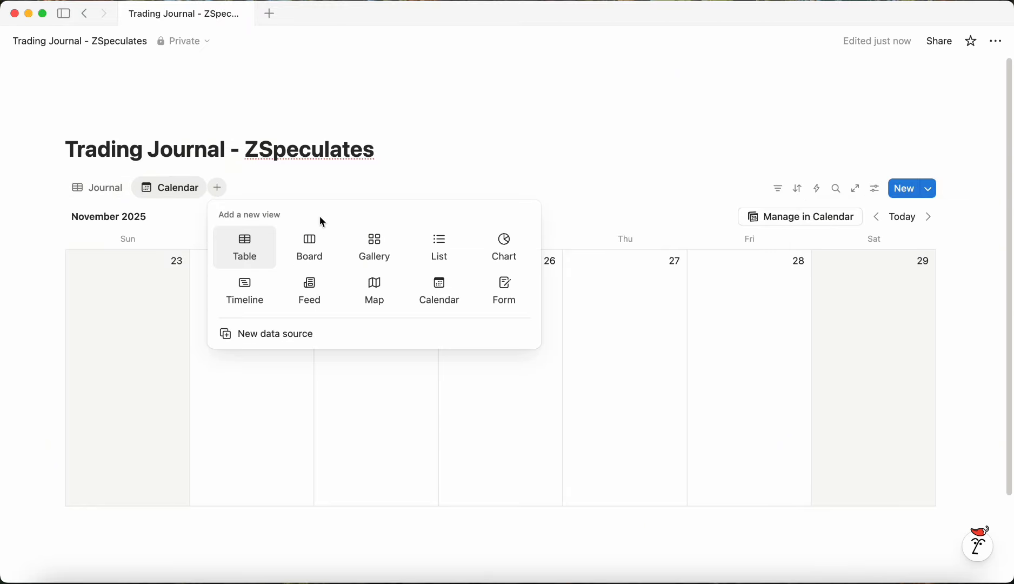
click(387, 255)
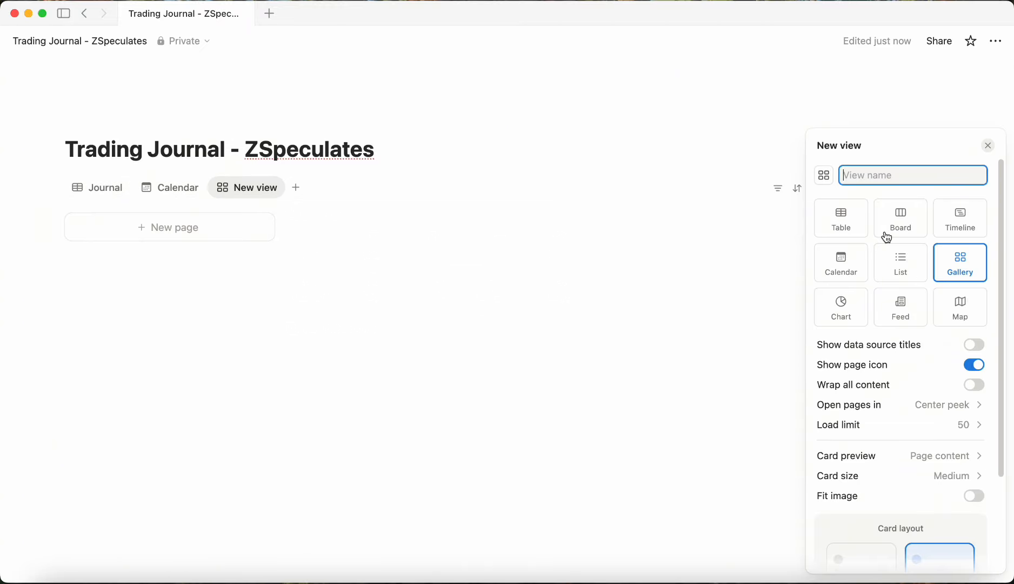
click(539, 341)
Step: Rename the gallery view to Journal Gallery
click(237, 190)
click(266, 215)
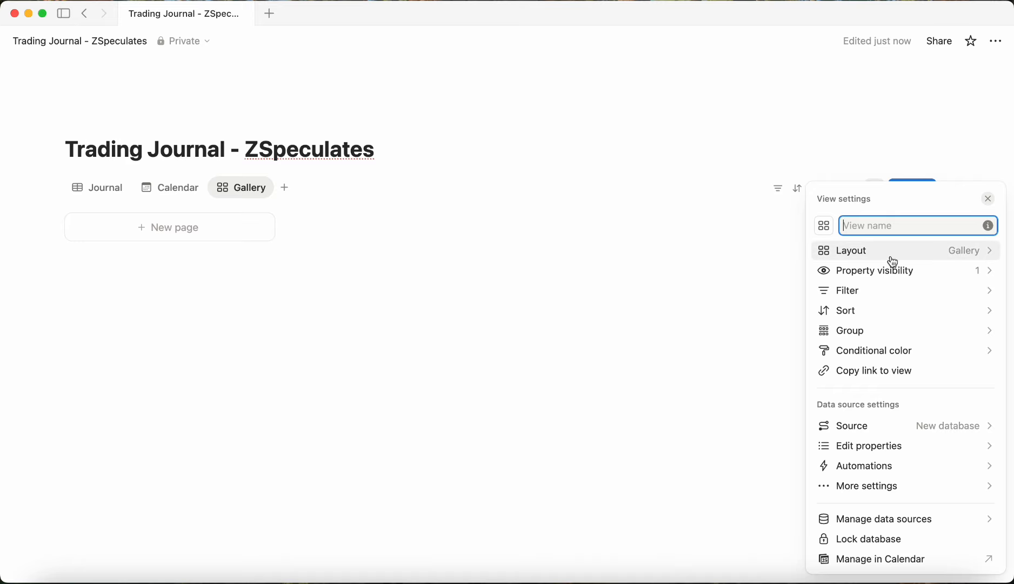
text(Journal Gallery)
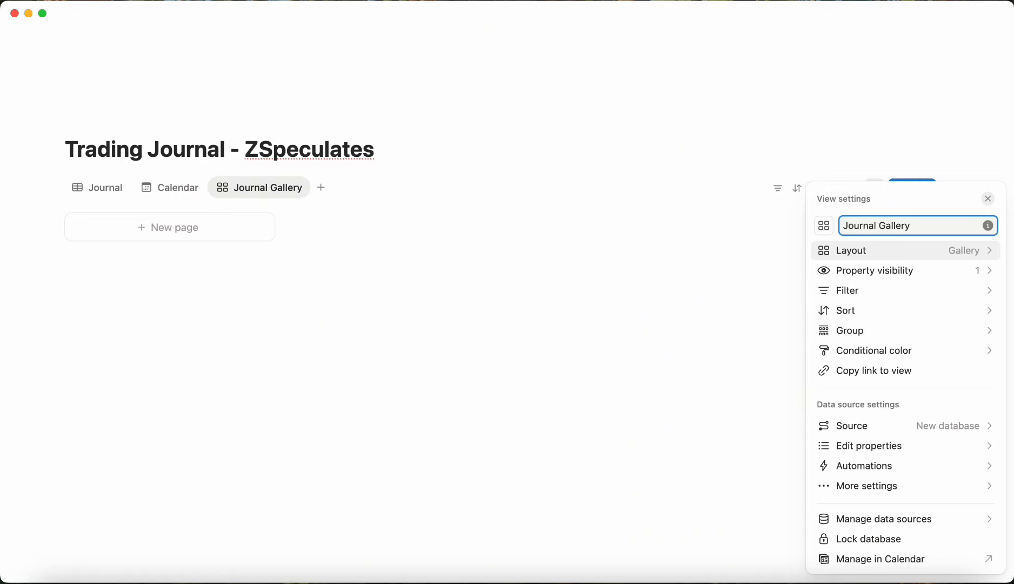
click(451, 317)
Step: Return to the Journal table and narrow the Name and Date columns
click(122, 195)
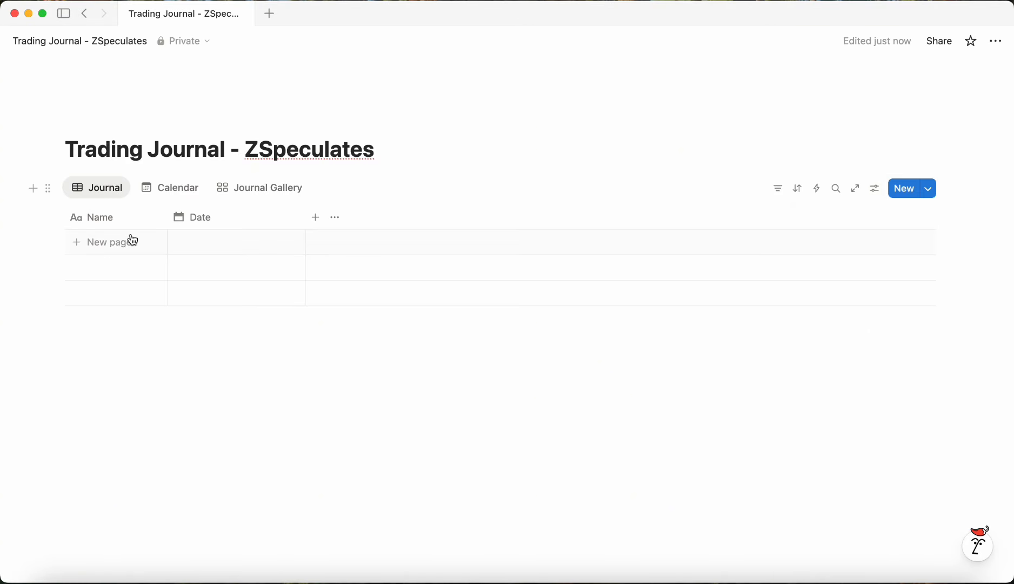
drag(167, 217, 142, 227)
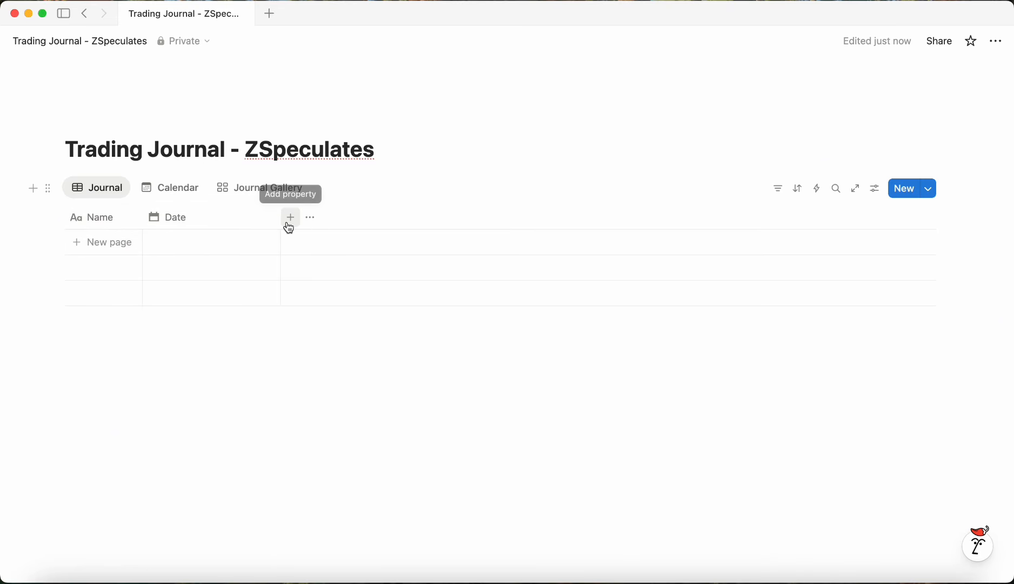
drag(280, 217, 229, 216)
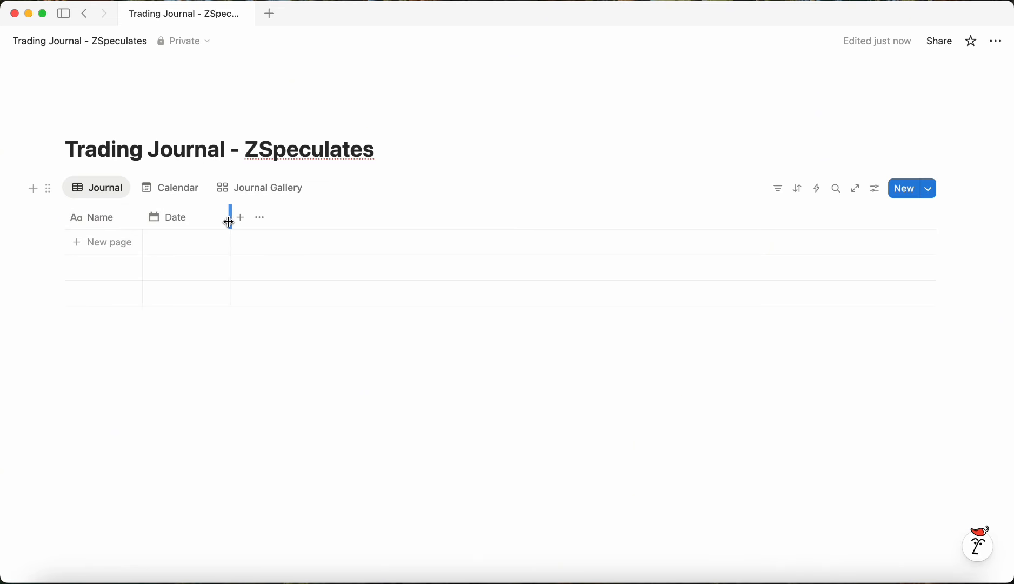
Step: Rename the Name property to Pair
click(109, 220)
drag(154, 246, 102, 242)
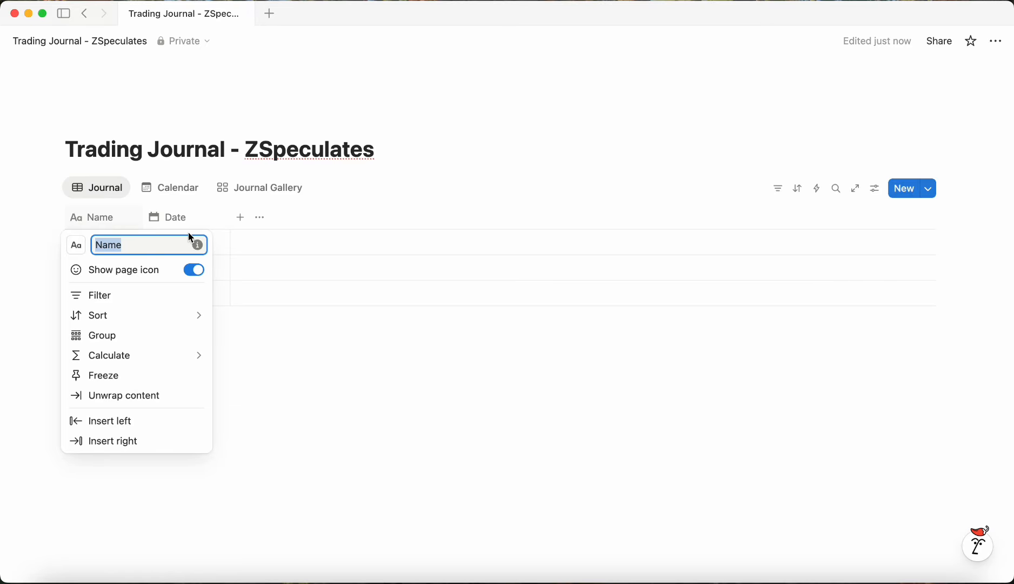
text(Pair)
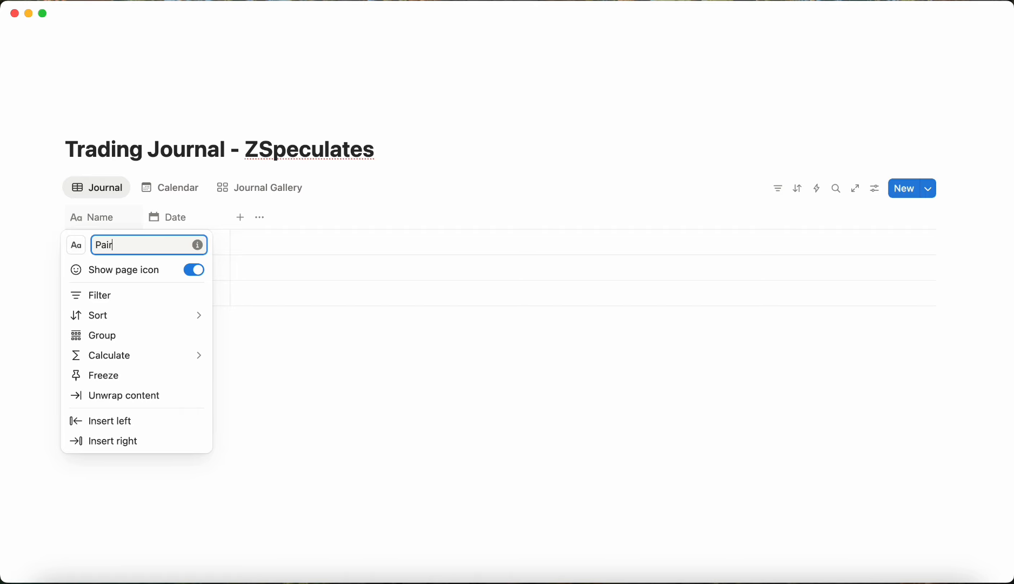
key(Return)
Step: Add a first entry titled $EURUSD
click(115, 242)
text($)
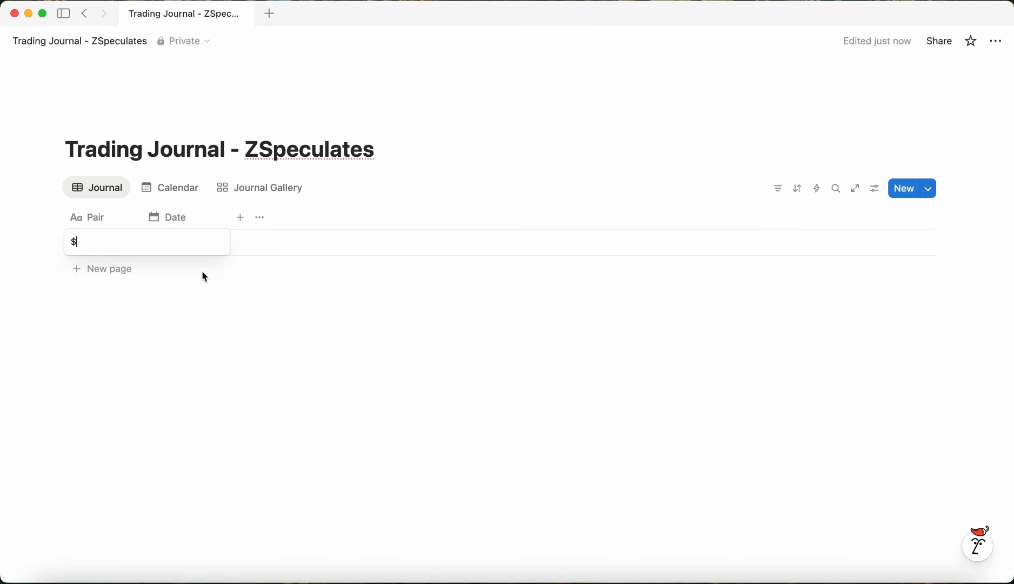
text(EURUSD)
key(Return)
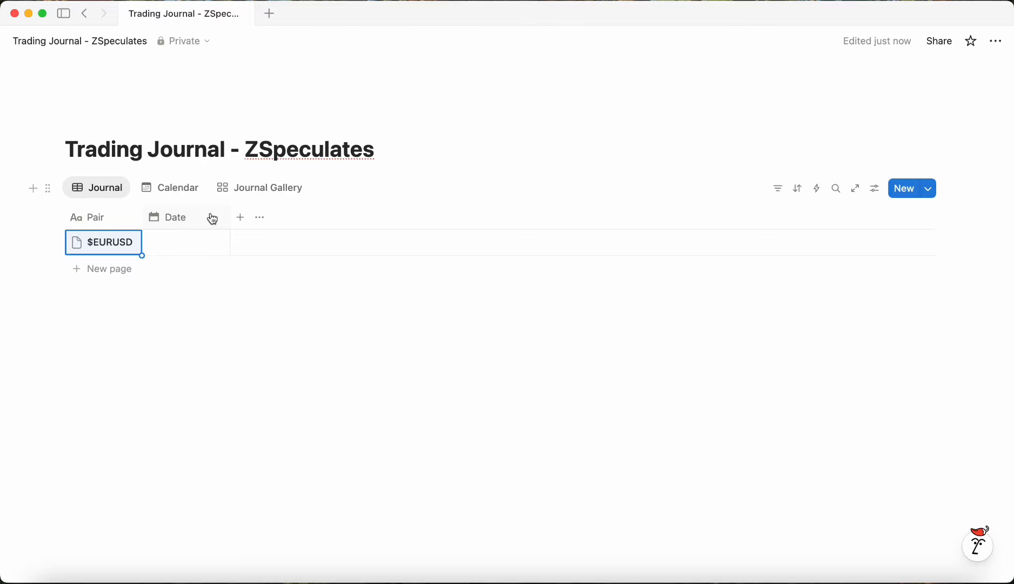
Step: Set the $EURUSD entry's date to November 25, 2025 and widen the Date column
mouse_move(230, 217)
mouse_down()
mouse_move(286, 217)
mouse_move(228, 219)
mouse_up()
click(202, 222)
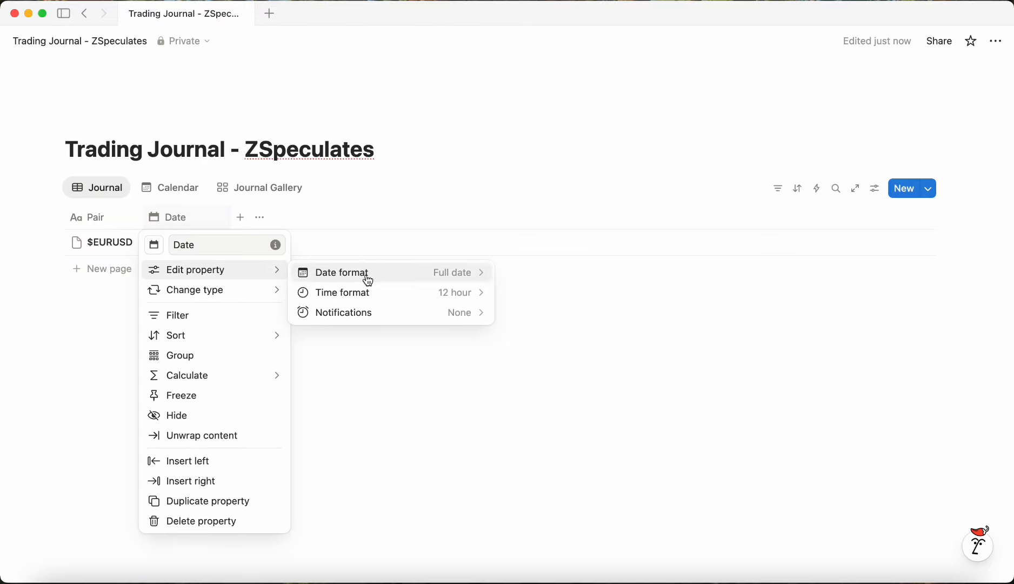
key(Escape)
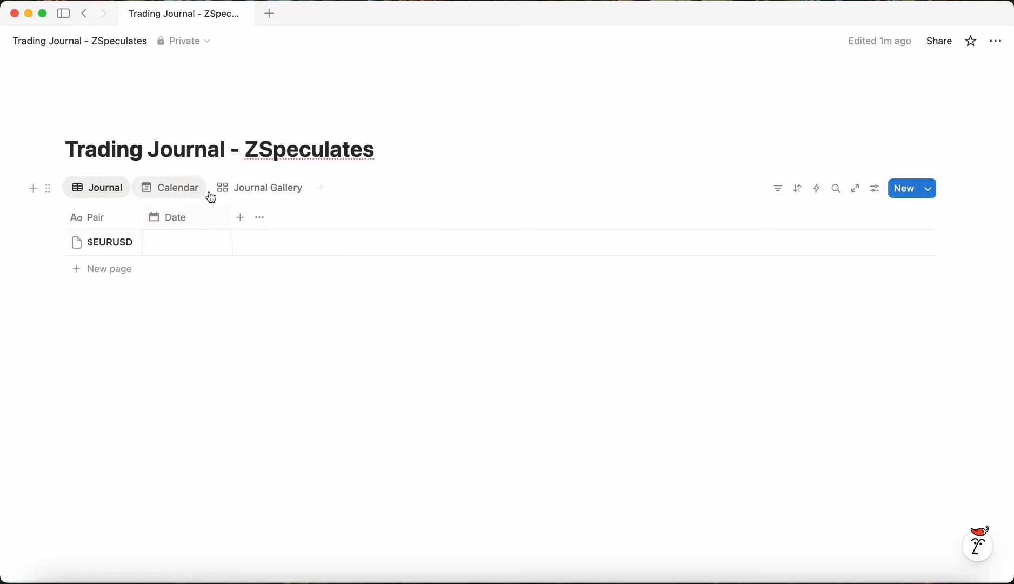
click(189, 242)
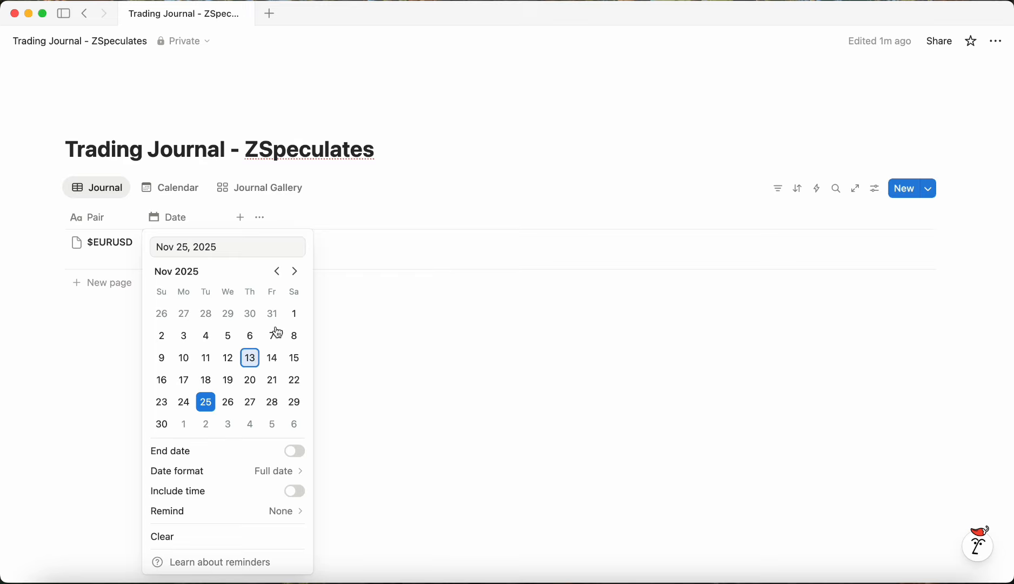
key(Escape)
drag(229, 232, 251, 219)
click(276, 362)
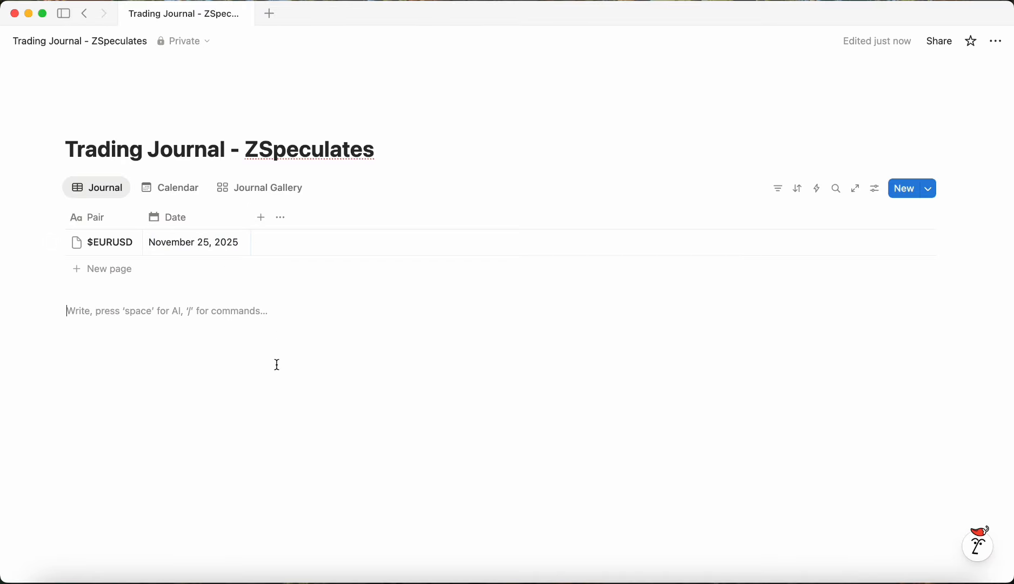
Step: Add a Select property and give the entry a new option Long
click(258, 219)
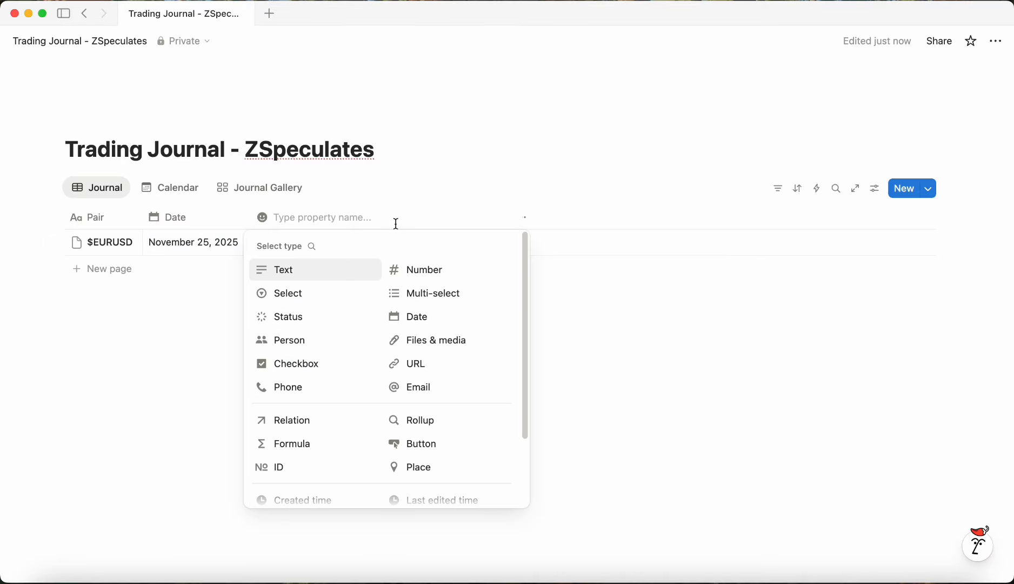
click(331, 295)
click(342, 244)
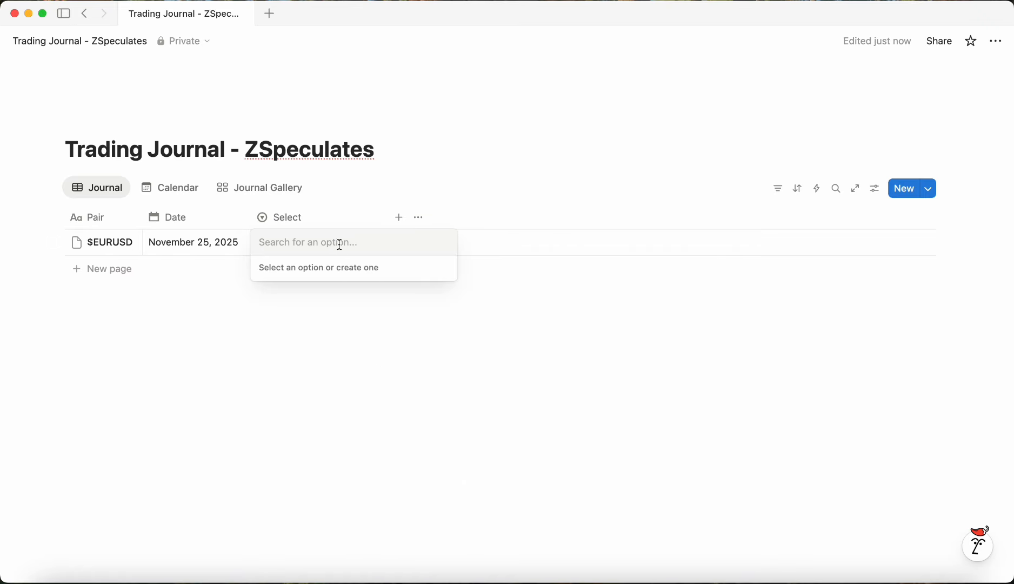
text(Long)
key(Return)
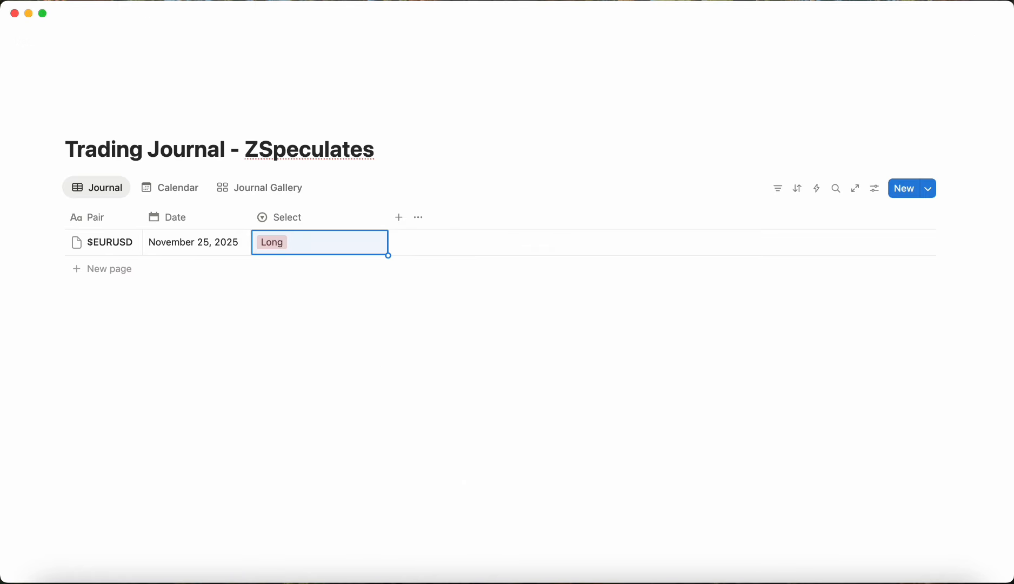
Step: Create a Short option and assign it to the entry instead
click(325, 251)
text(Short)
key(Return)
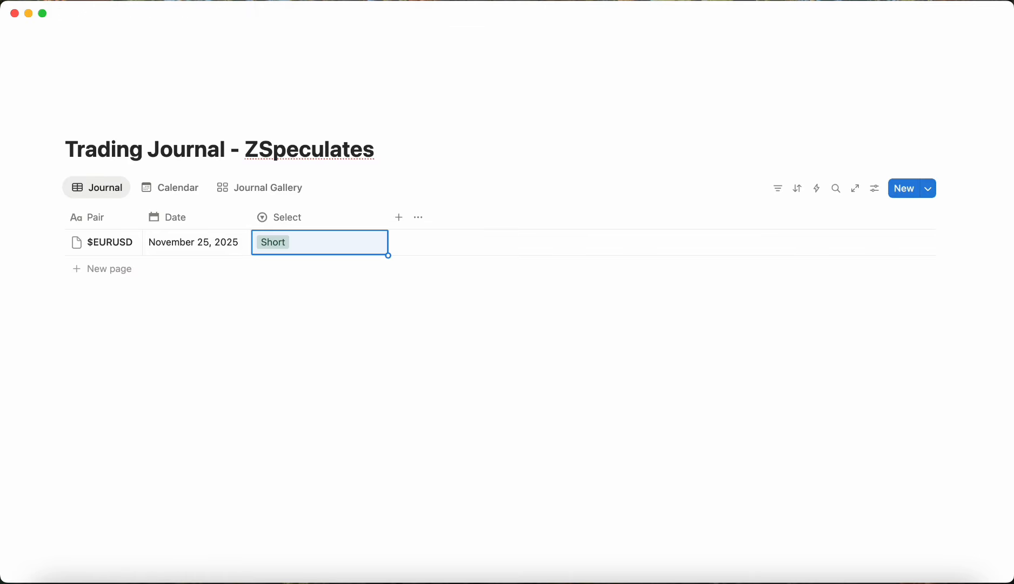
click(336, 250)
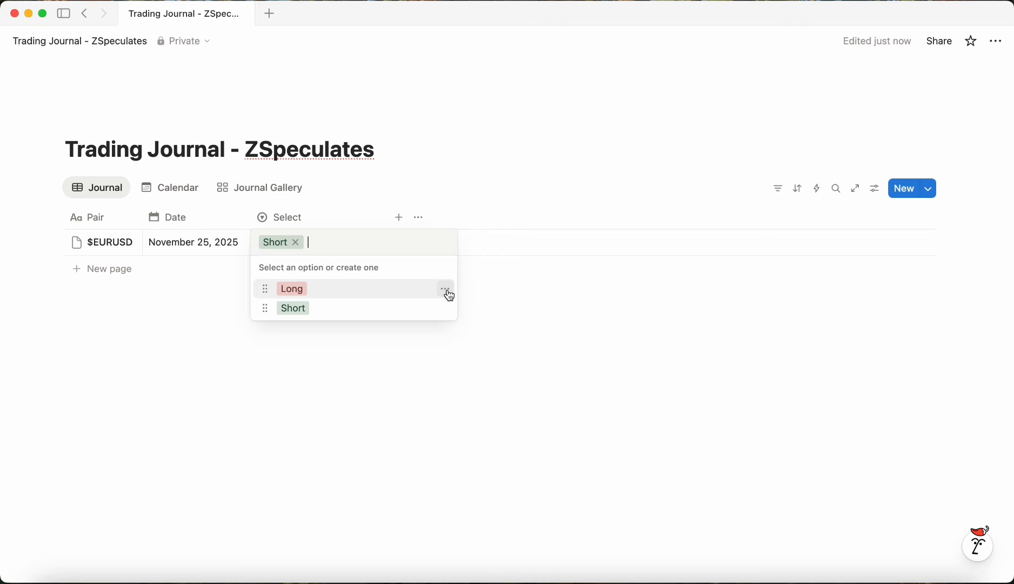
Step: Set the colours of the Long and Short options to Gray
click(446, 292)
click(486, 403)
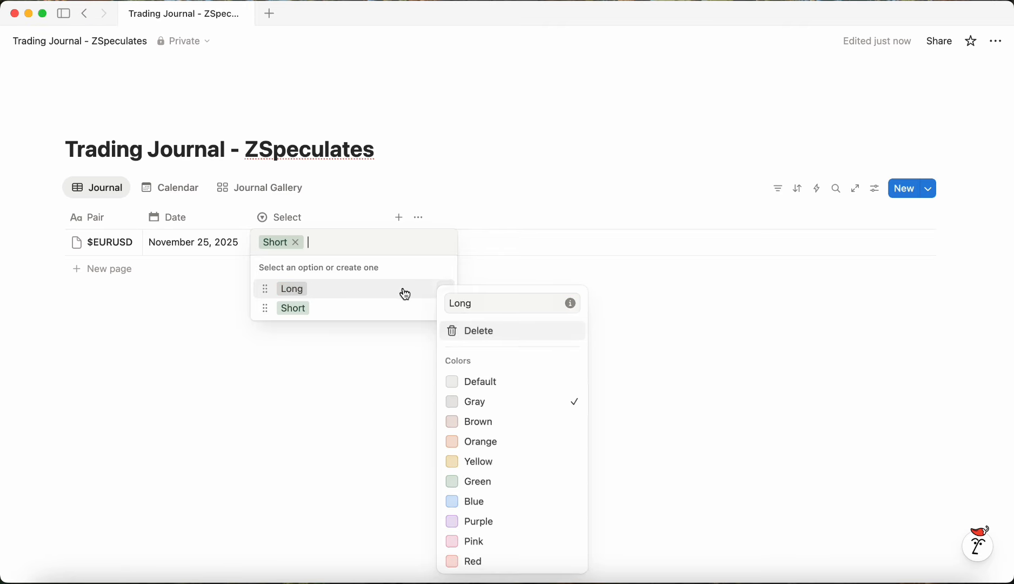
key(Escape)
click(446, 308)
click(485, 402)
key(Escape)
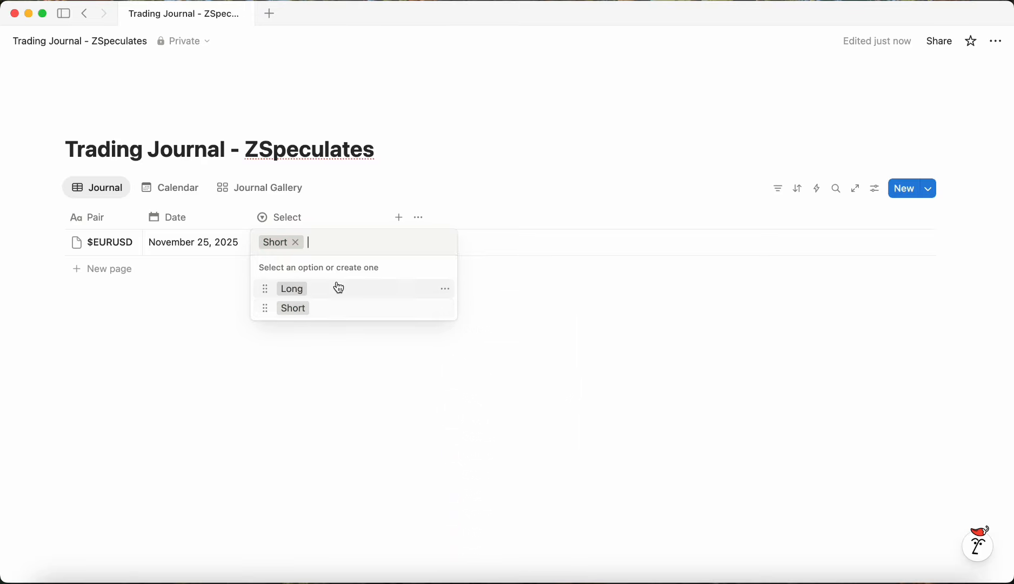
key(Escape)
Step: Rename the Select property to Direction and narrow its column
click(311, 218)
drag(317, 244, 288, 244)
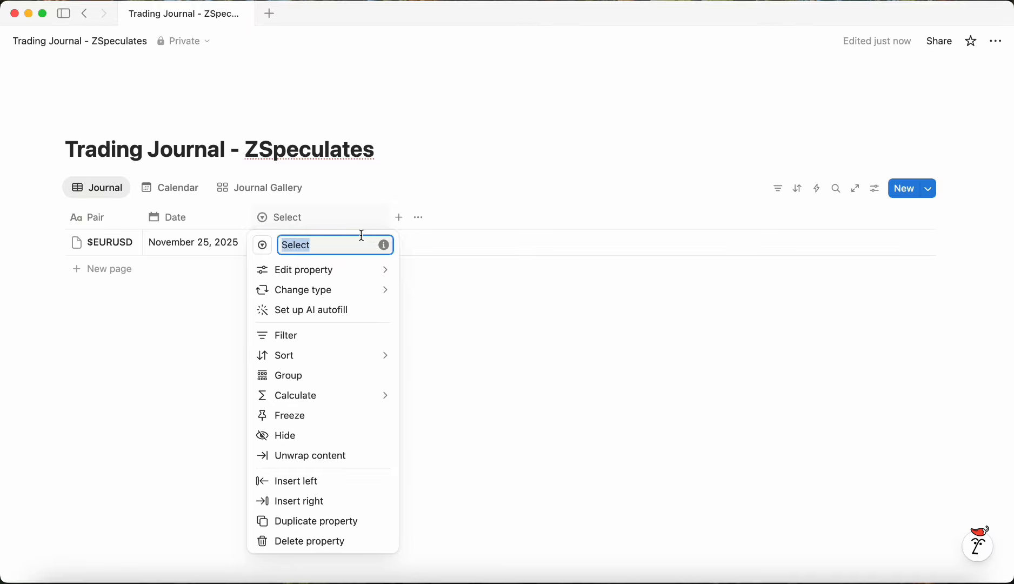
text(Direct)
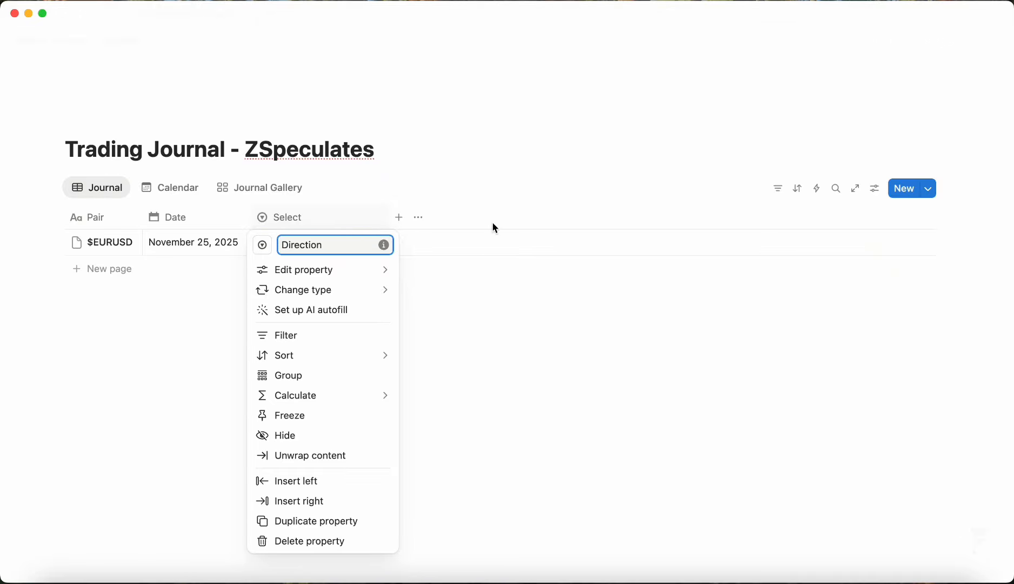
click(486, 276)
drag(389, 220, 336, 225)
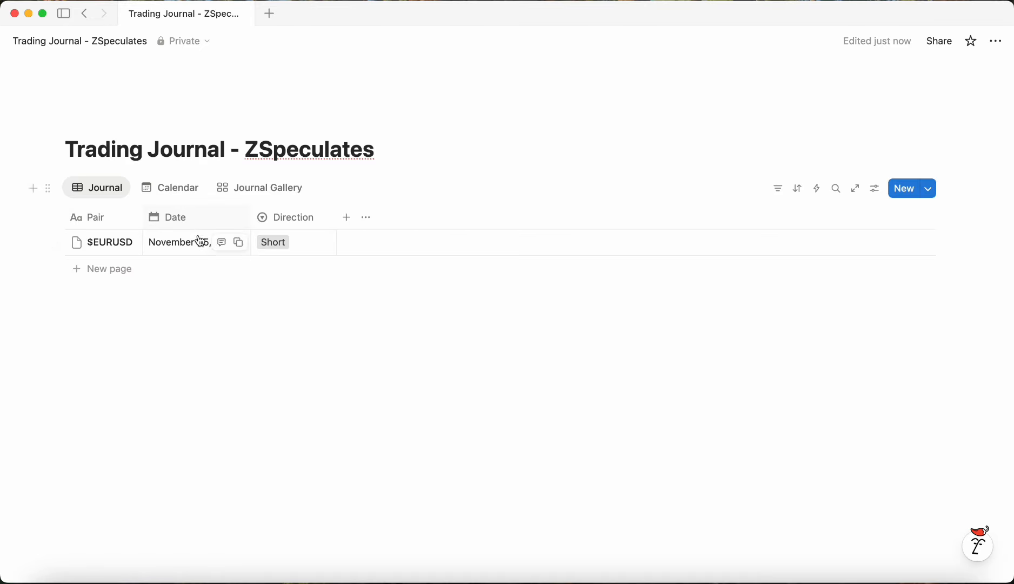
drag(336, 218, 324, 218)
Step: Add a new Select property named Orderflow
click(335, 218)
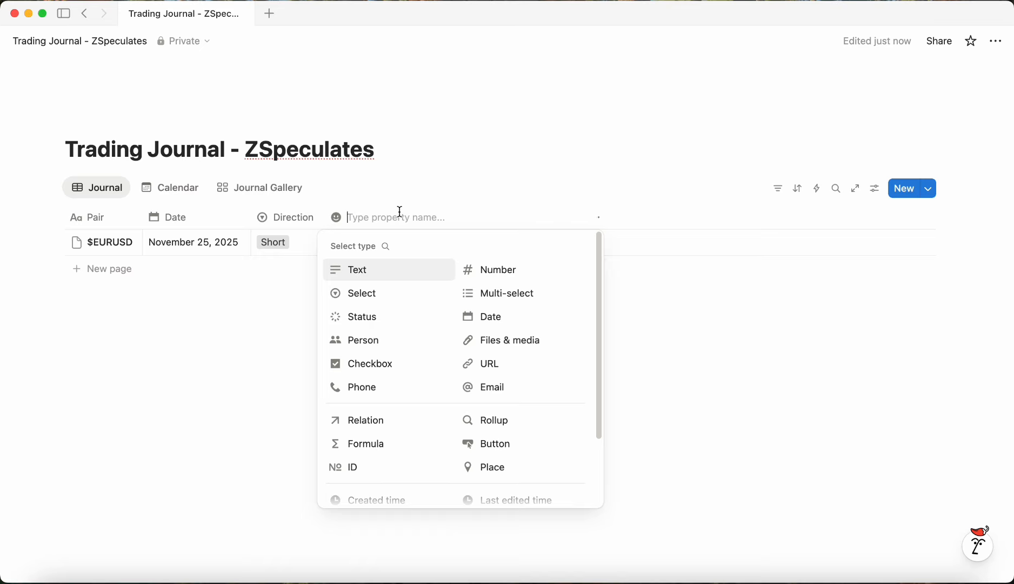
text(Orderflow)
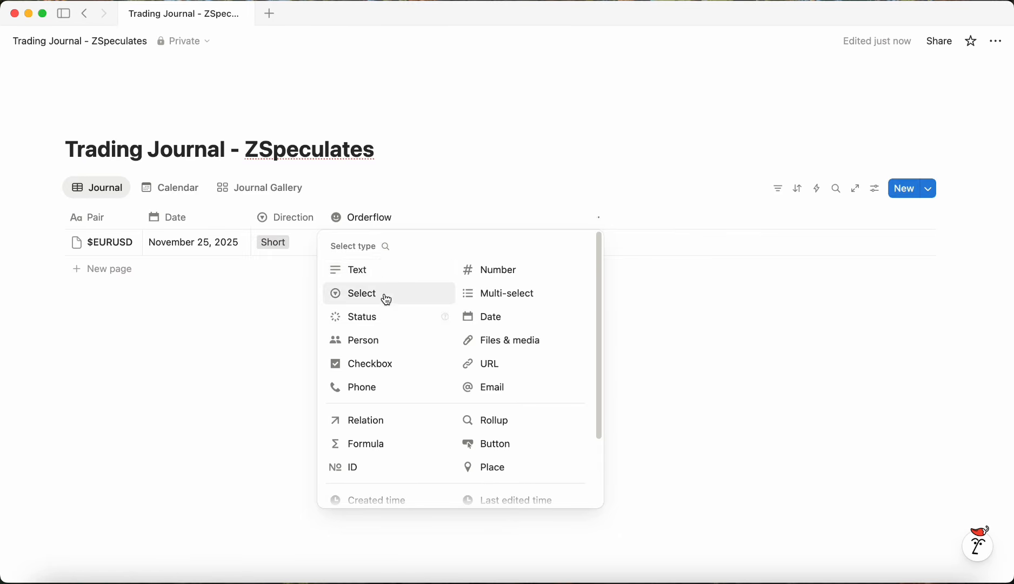
click(362, 295)
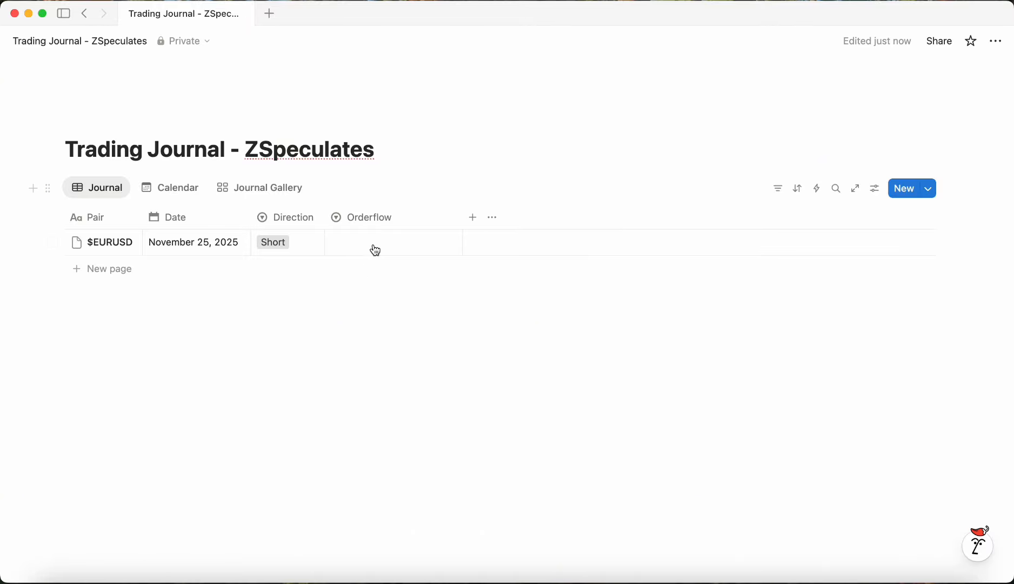
Step: Create the Orderflow option Rejecting high + Breaking low for the entry
click(373, 238)
text(Reje)
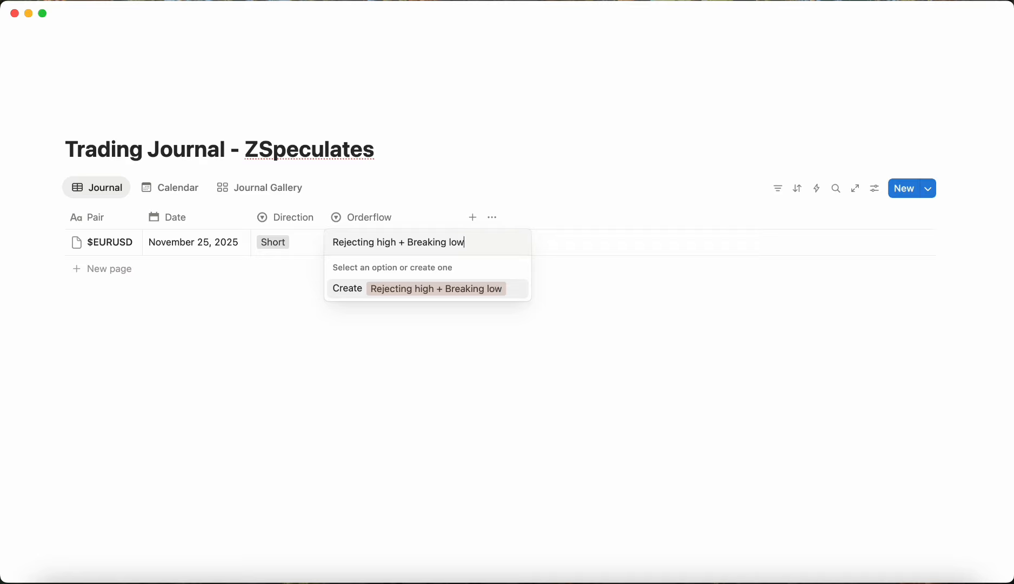
text(cting high + Breaking low)
key(Return)
key(Return)
Step: Create a second Orderflow option Rejecting lows + Breaking highs
text(Rej)
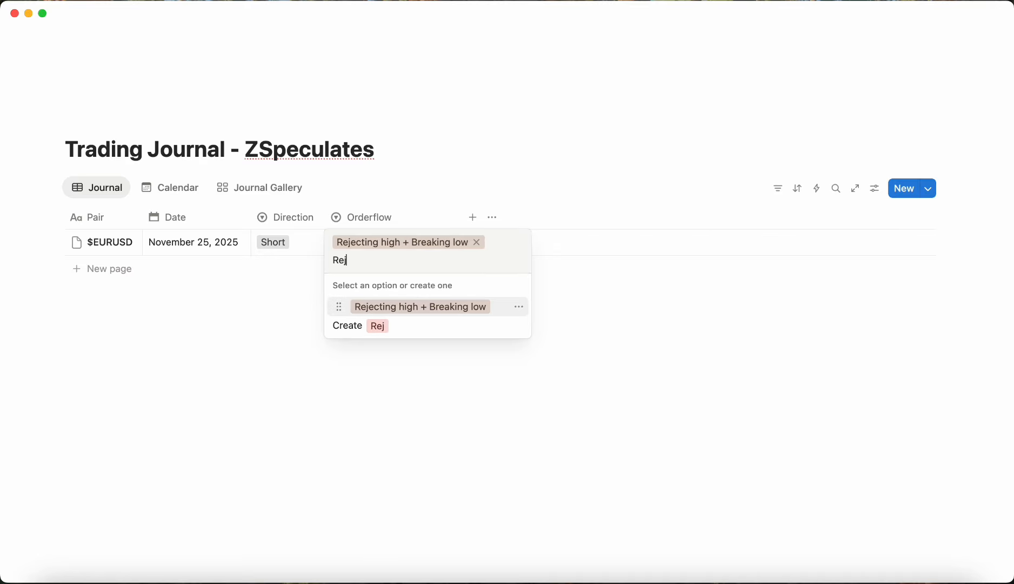
text(ecting lows + B)
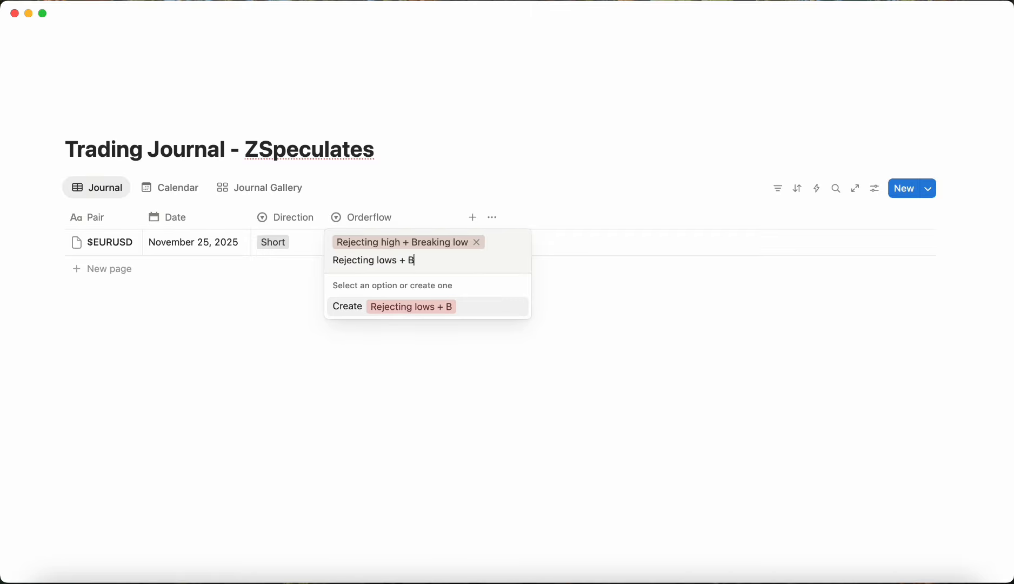
text(reaking highs)
key(Return)
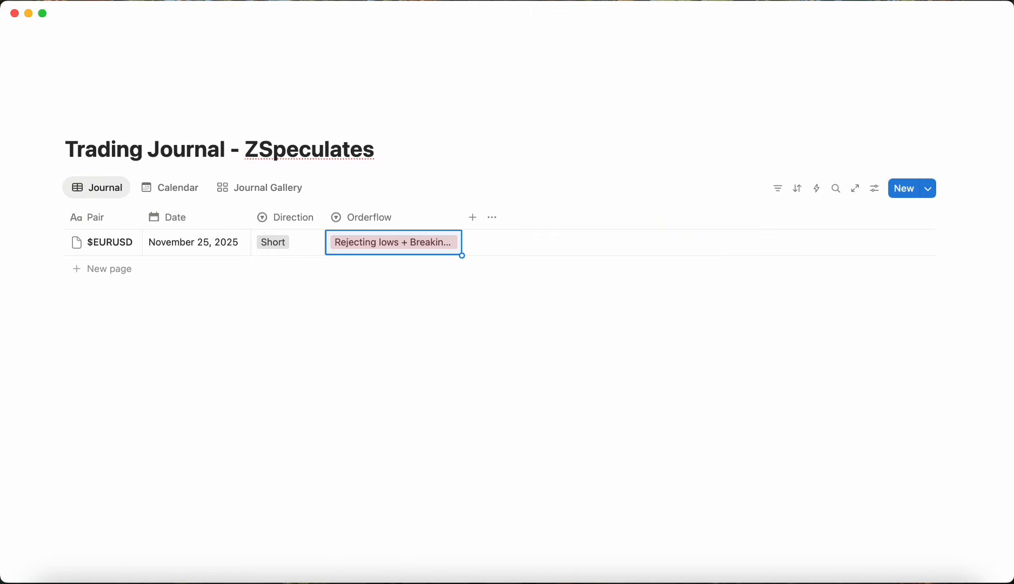
Step: Set the entry's Orderflow back to Rejecting high + Breaking low and narrow the Orderflow column
click(399, 218)
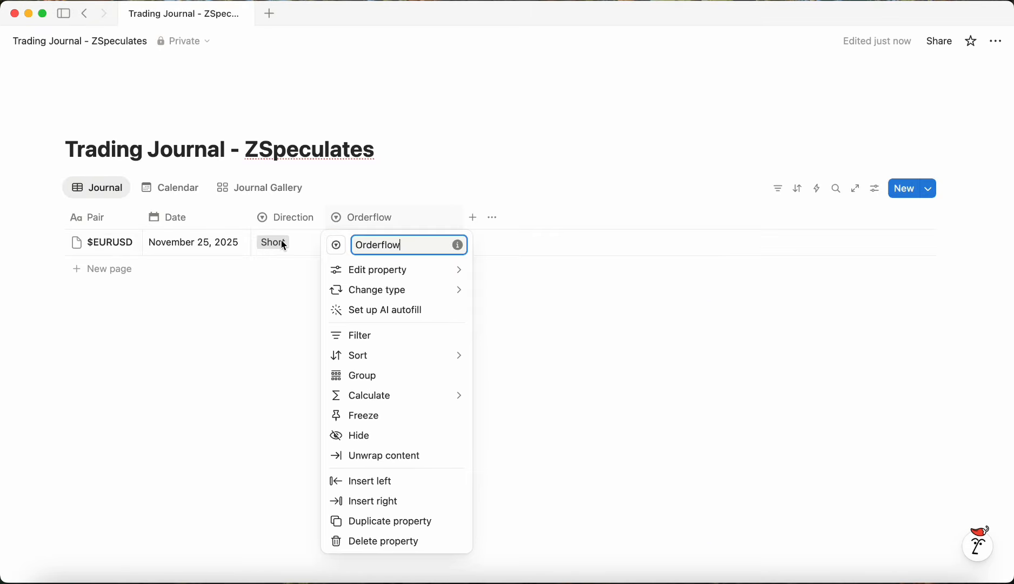
click(590, 337)
click(421, 255)
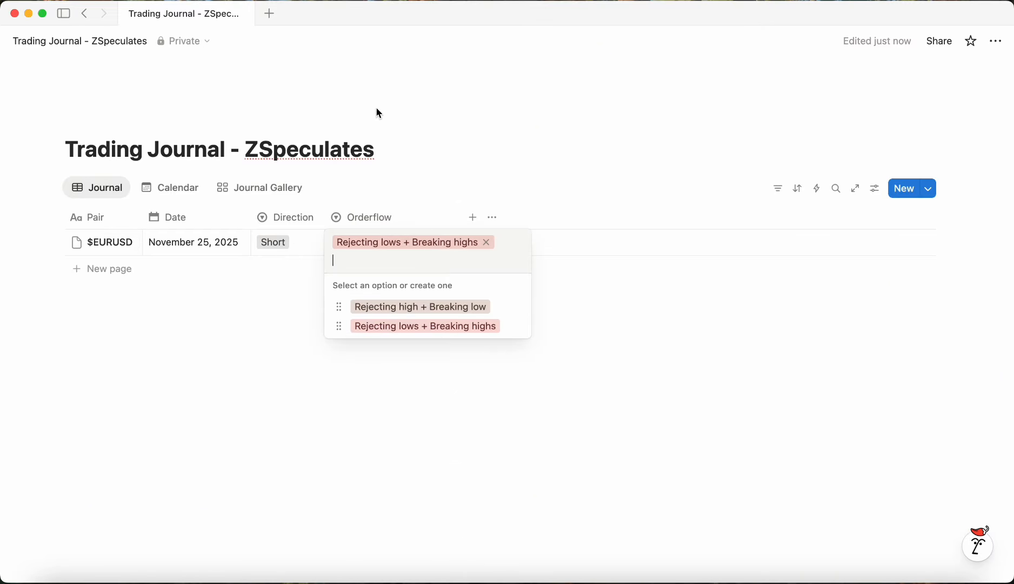
click(404, 314)
click(439, 250)
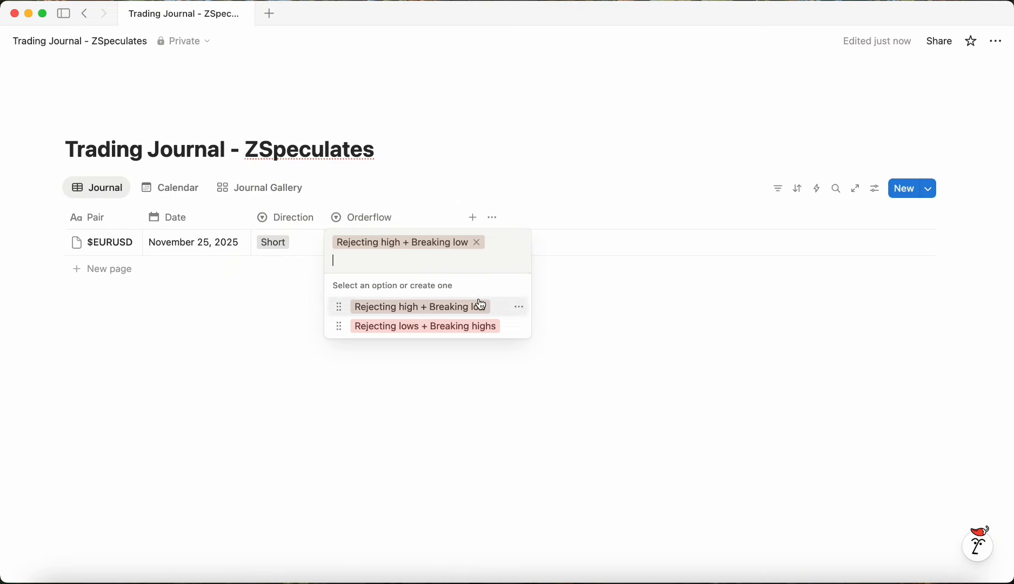
click(459, 312)
drag(463, 218, 412, 218)
click(448, 339)
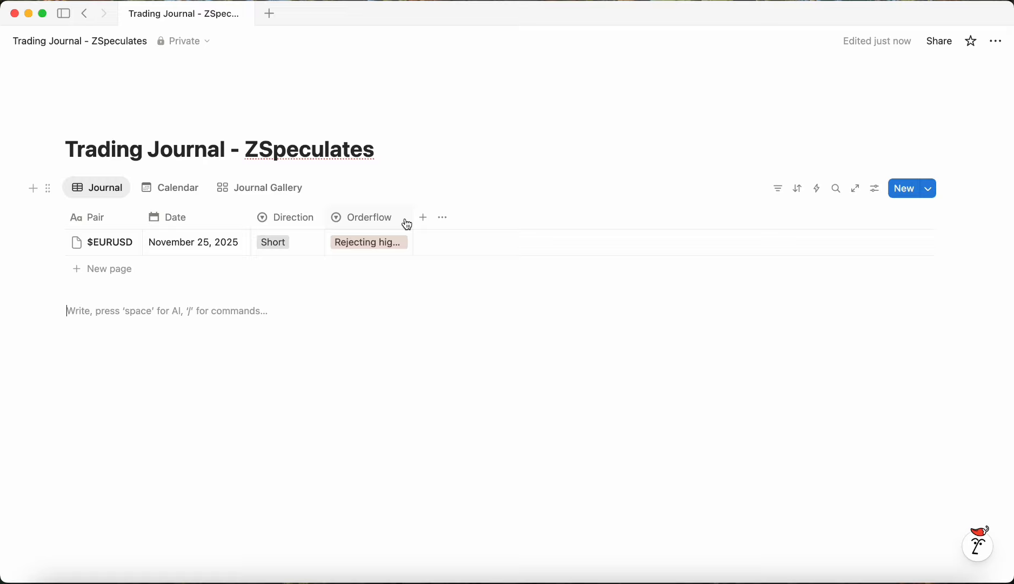
Step: Add a new Select property named DOL
click(422, 218)
text(DOL)
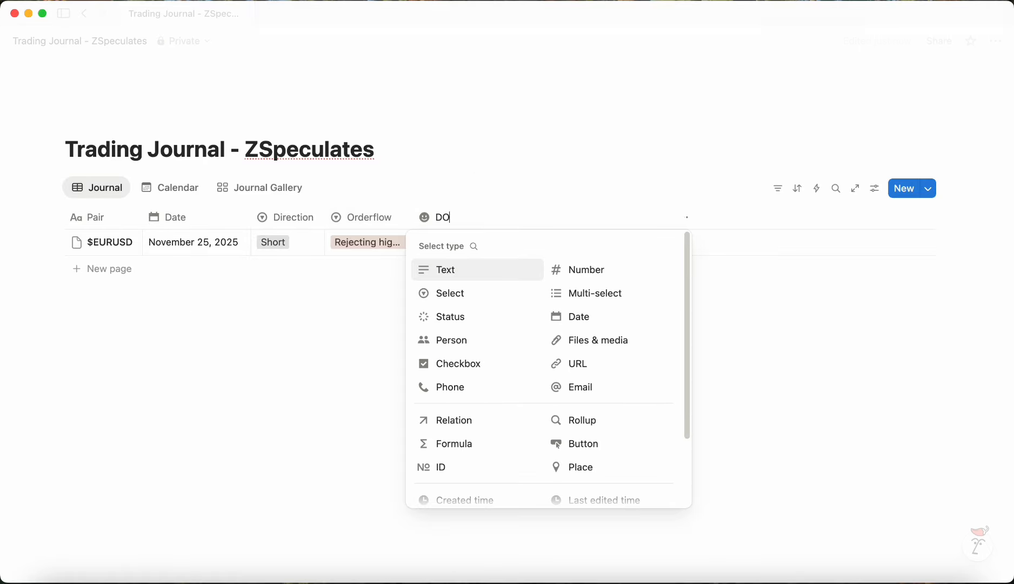
click(481, 294)
Step: Create DOL options ERL, IRL and RH, leaving the entry's DOL set to ERL
click(470, 239)
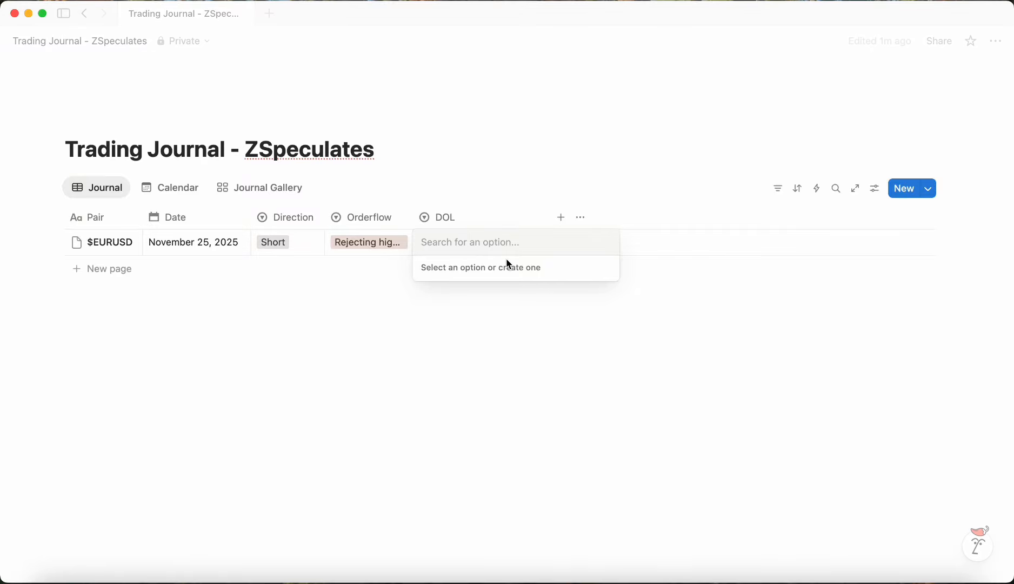
text(ERL)
key(Return)
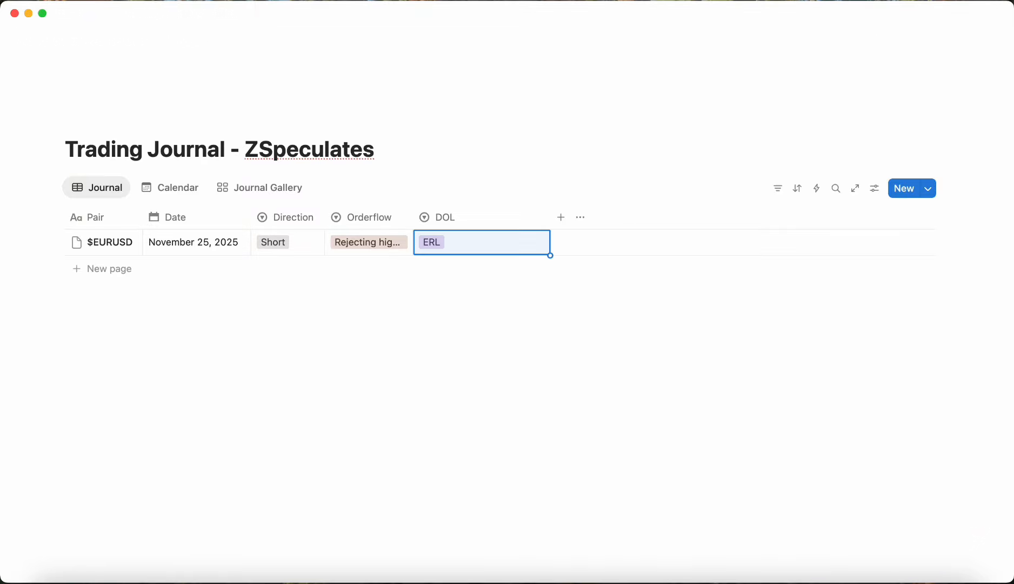
key(Return)
text(IRL)
key(Return)
key(Return)
text(RH)
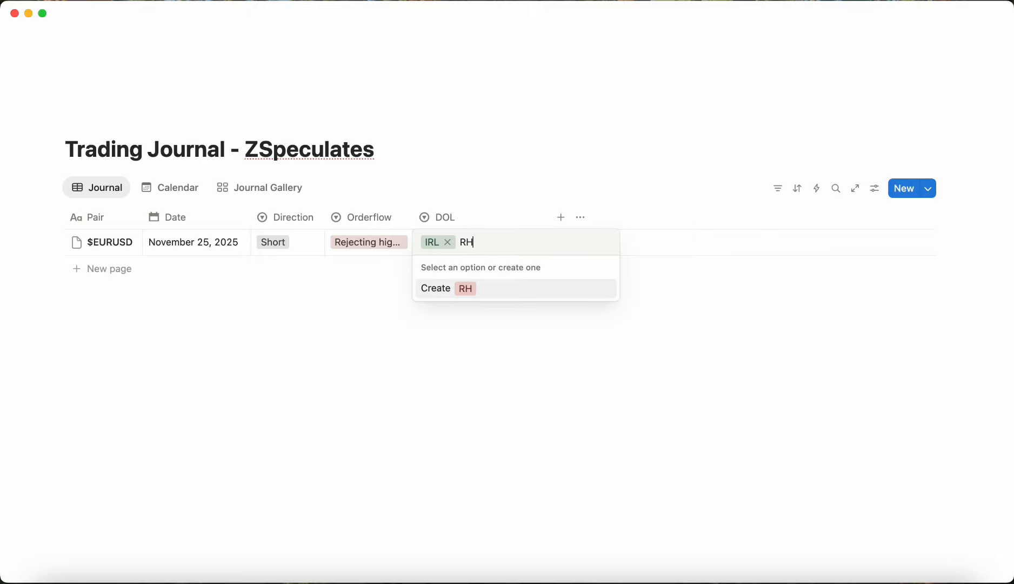
key(Return)
key(Return)
text(E)
key(Return)
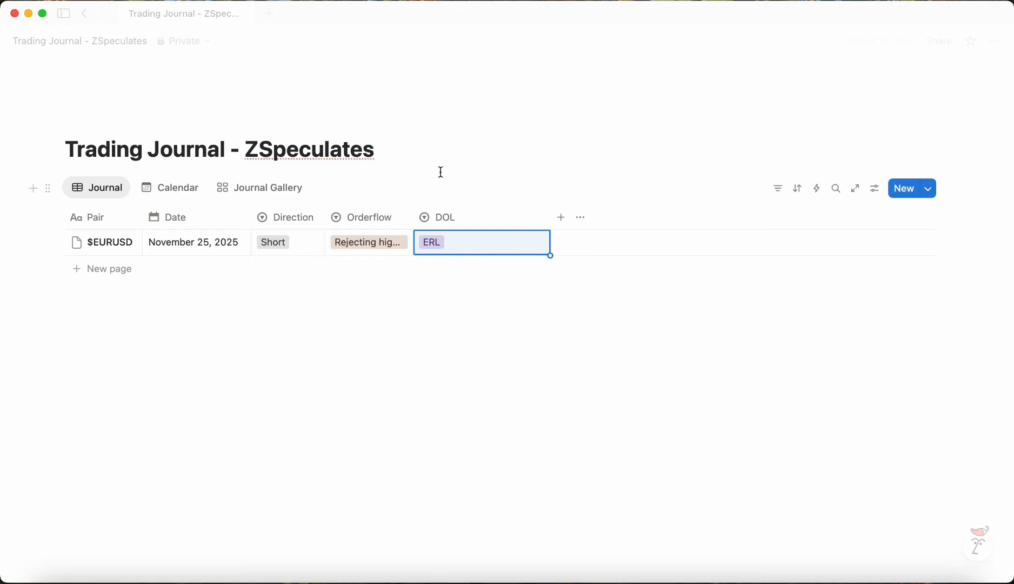
Step: Change the colour of the DOL options ERL, IRL and RH to Gray
click(458, 223)
click(517, 198)
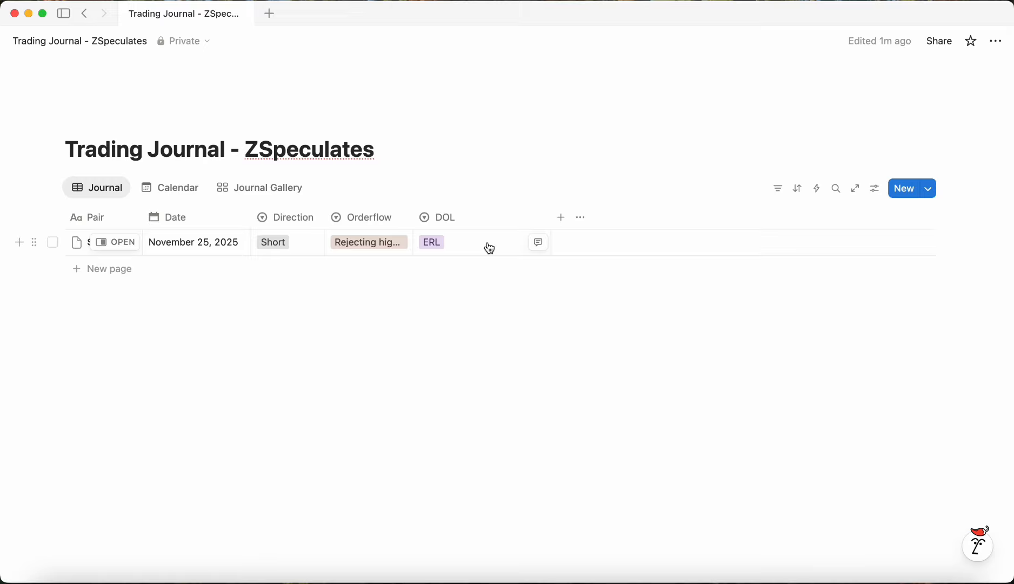
click(486, 246)
click(646, 403)
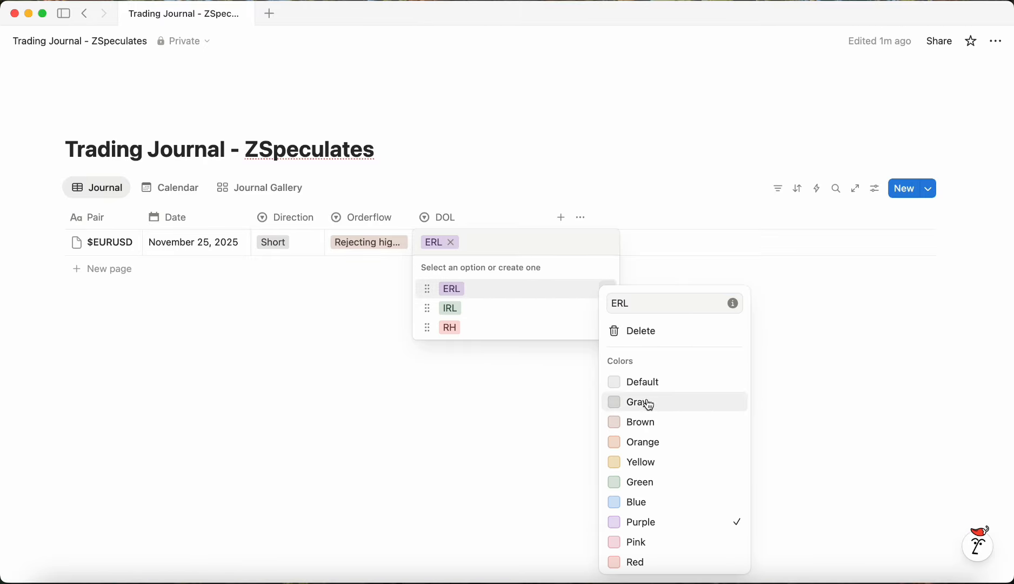
click(566, 297)
click(609, 312)
click(648, 402)
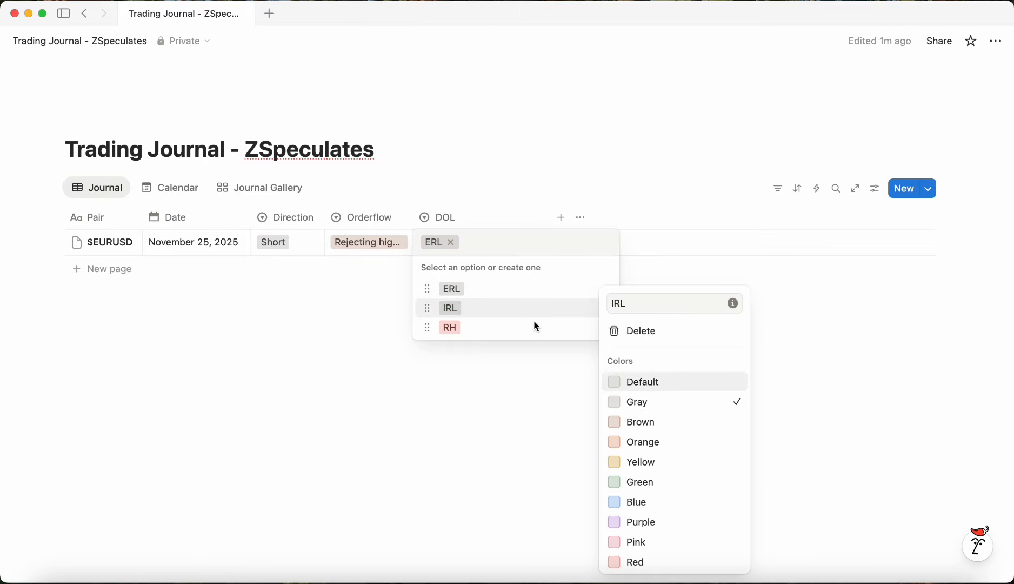
click(536, 324)
click(608, 328)
click(644, 402)
Step: Create a DOL option RL and set it as the entry's DOL
click(491, 243)
text(RL)
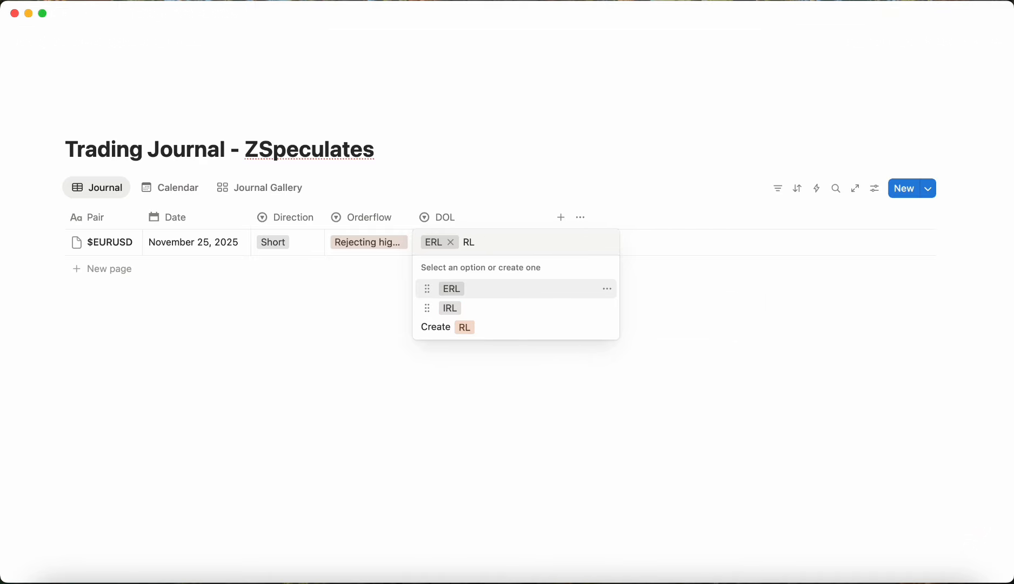
key(Escape)
click(475, 242)
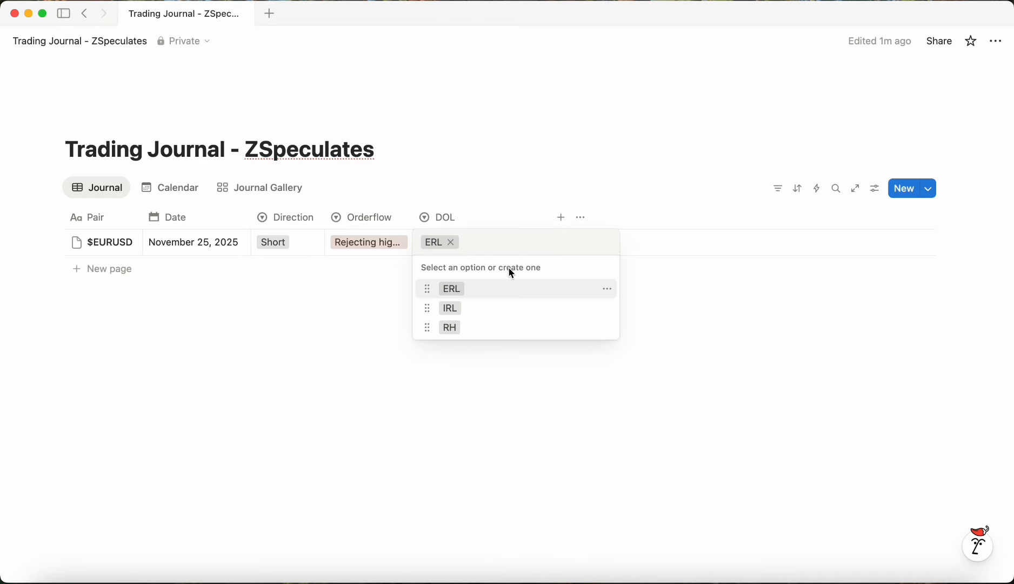
text(rl)
key(BackSpace)
key(BackSpace)
key(BackSpace)
key(Caps_Lock)
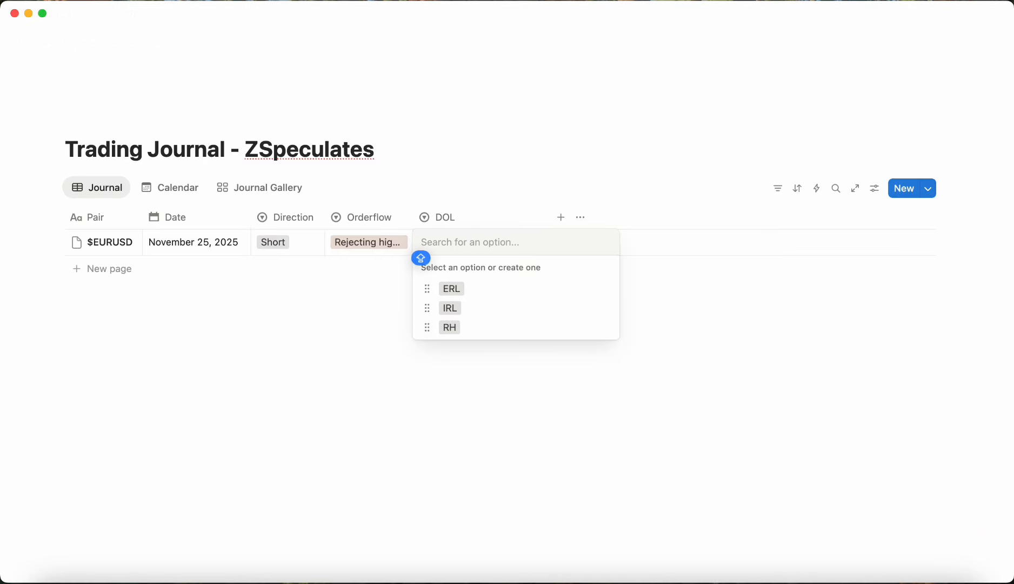
text(RL)
click(475, 323)
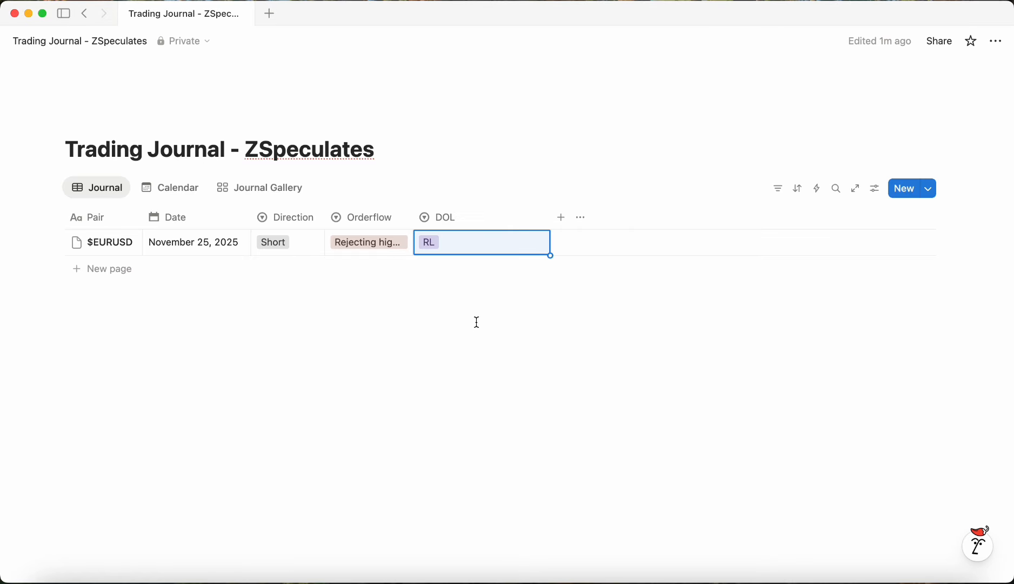
Step: Color the RL option Gray and narrow the DOL column
click(496, 247)
click(614, 352)
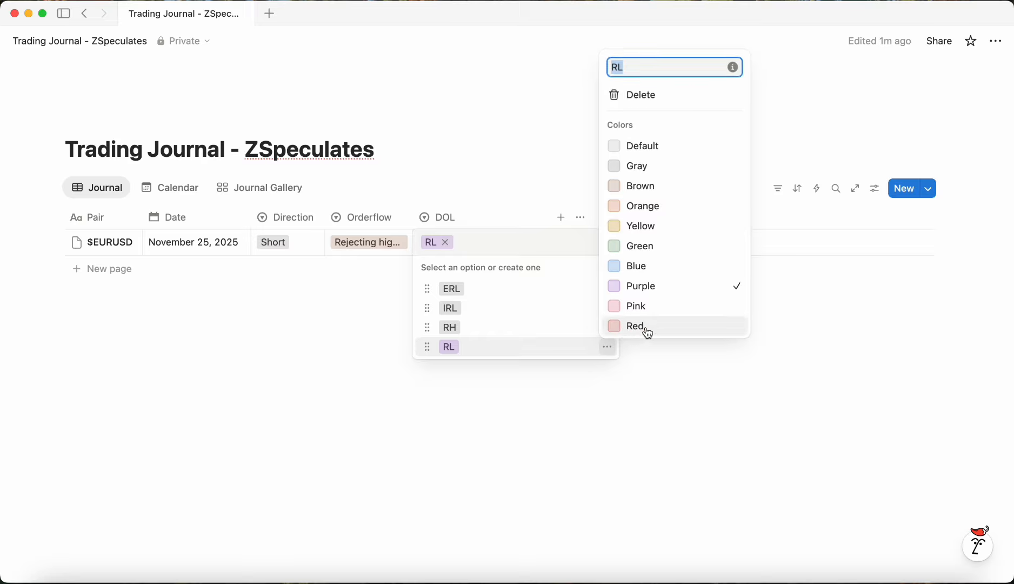
click(657, 169)
click(646, 412)
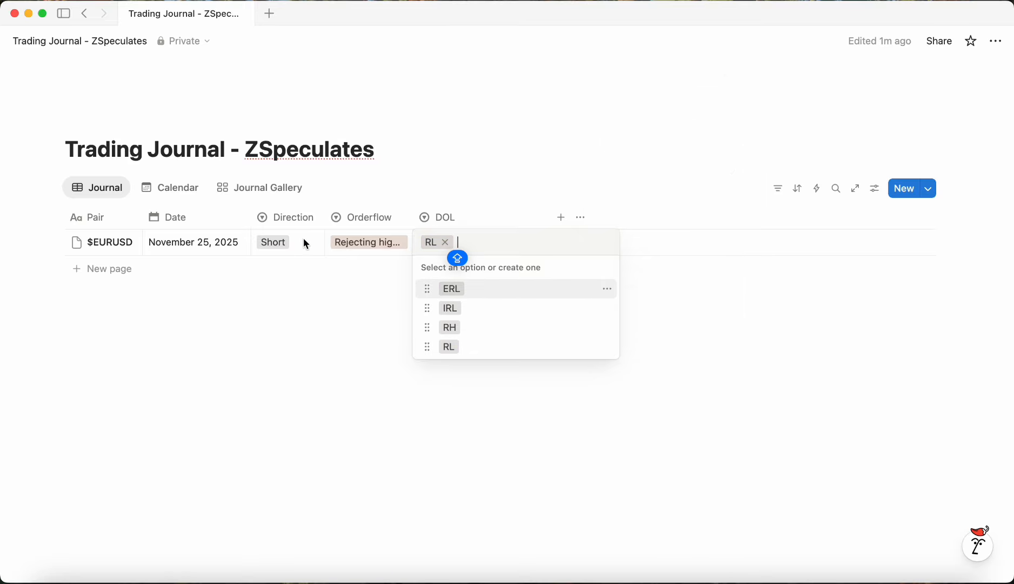
click(473, 356)
click(467, 248)
click(475, 355)
drag(548, 216, 480, 221)
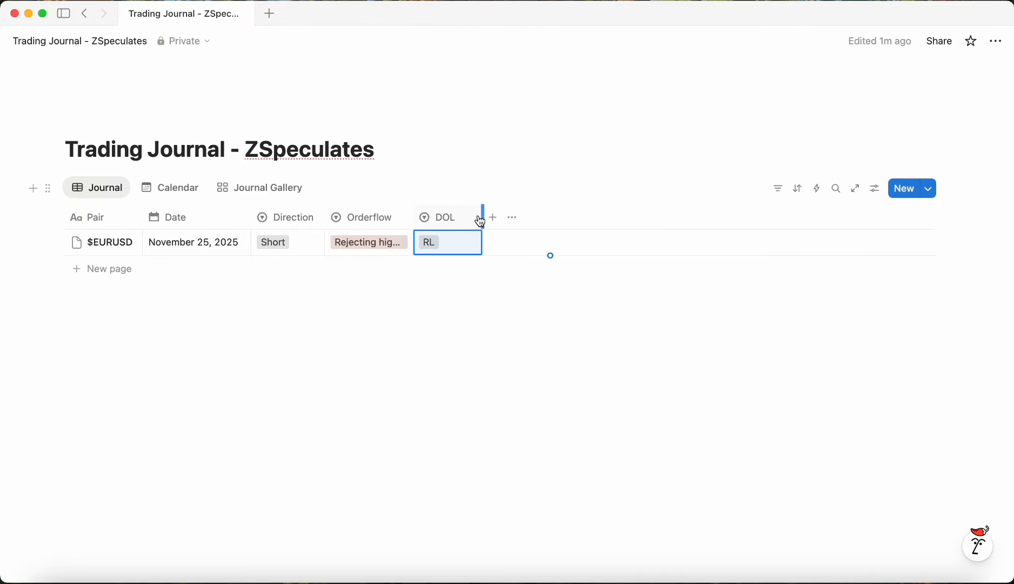
click(498, 374)
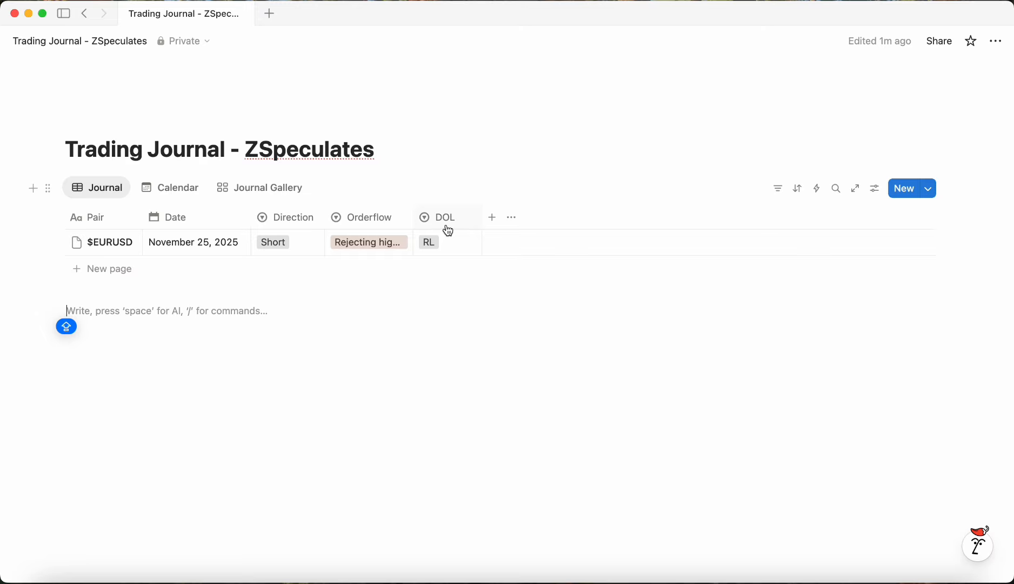
Step: Add a Multi-select property named Key level and narrow its column
click(490, 218)
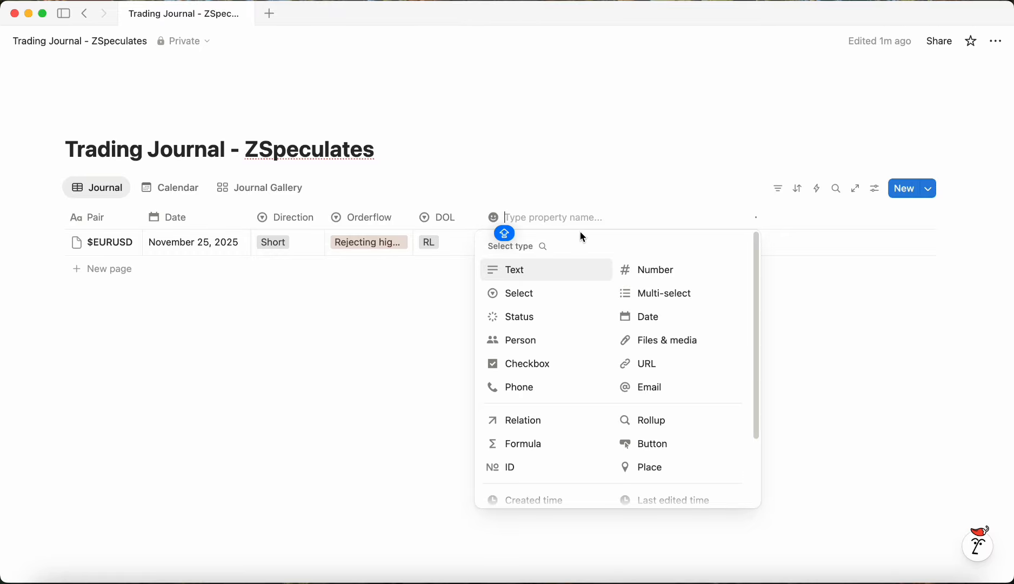
text(Key level)
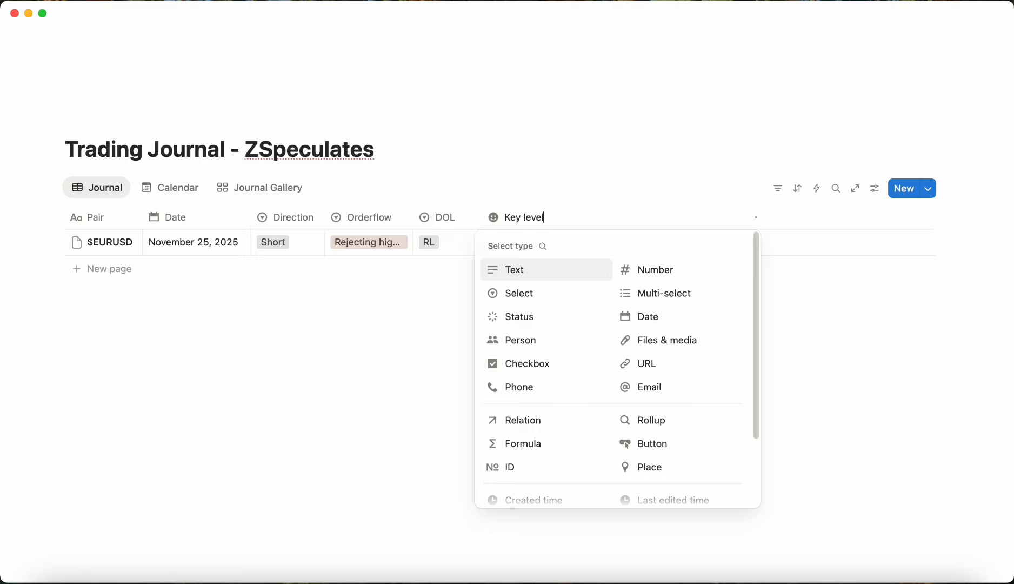
click(644, 296)
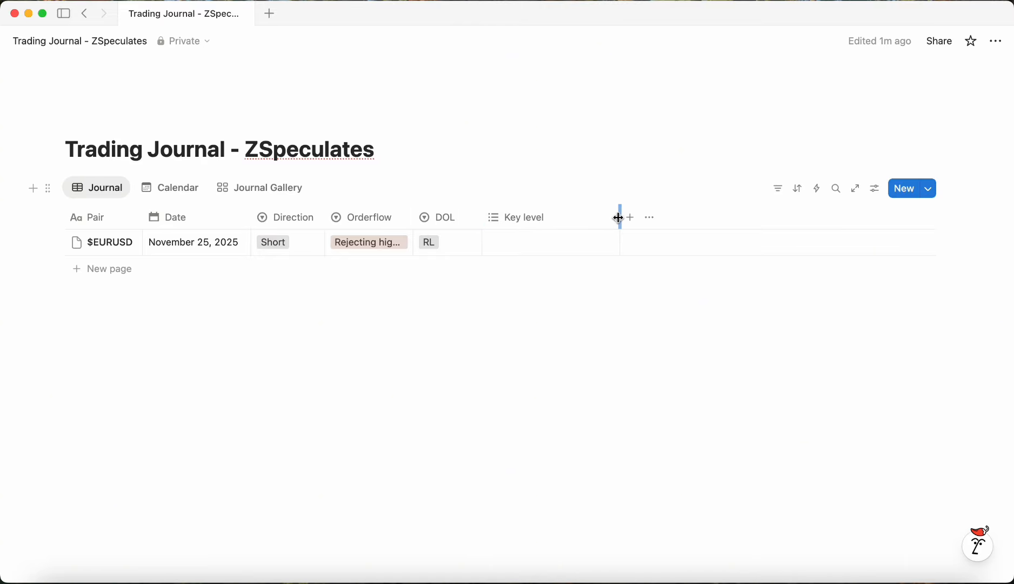
drag(620, 218, 580, 216)
Step: Tag the entry's Key level with new options OB and FVG, coloring FVG Gray
click(559, 235)
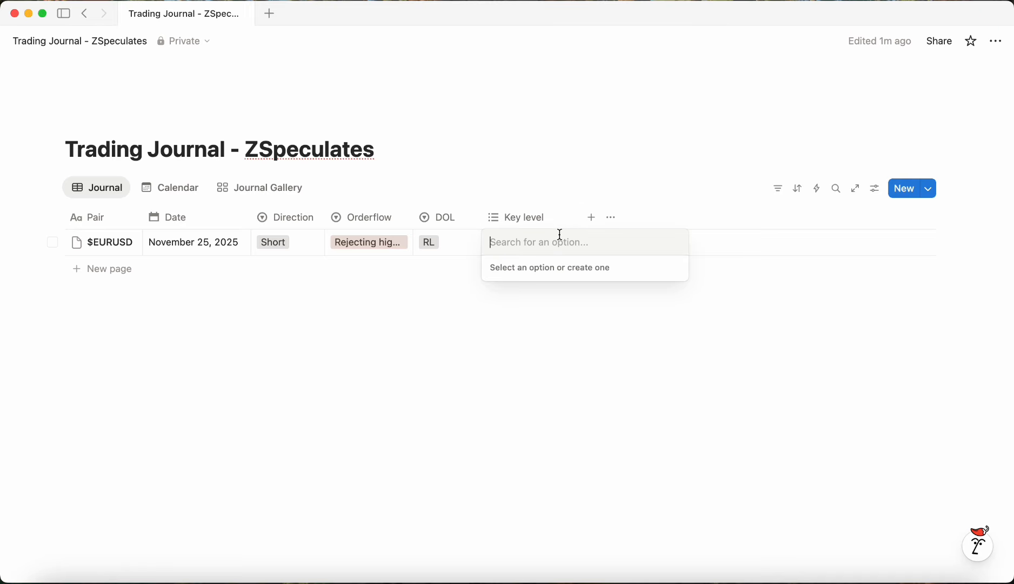
text(OB)
key(Return)
text(F)
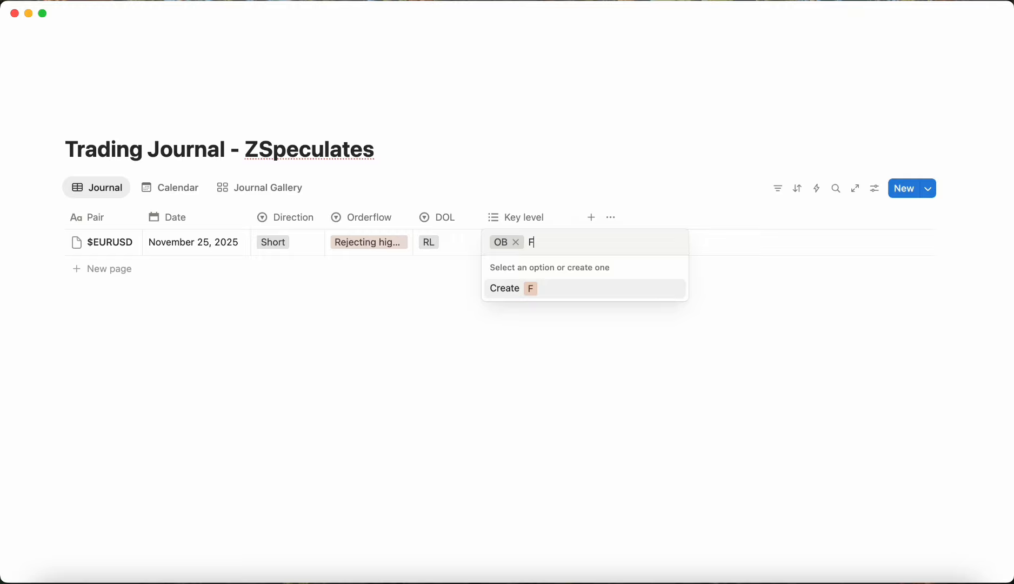
text(VG)
key(Return)
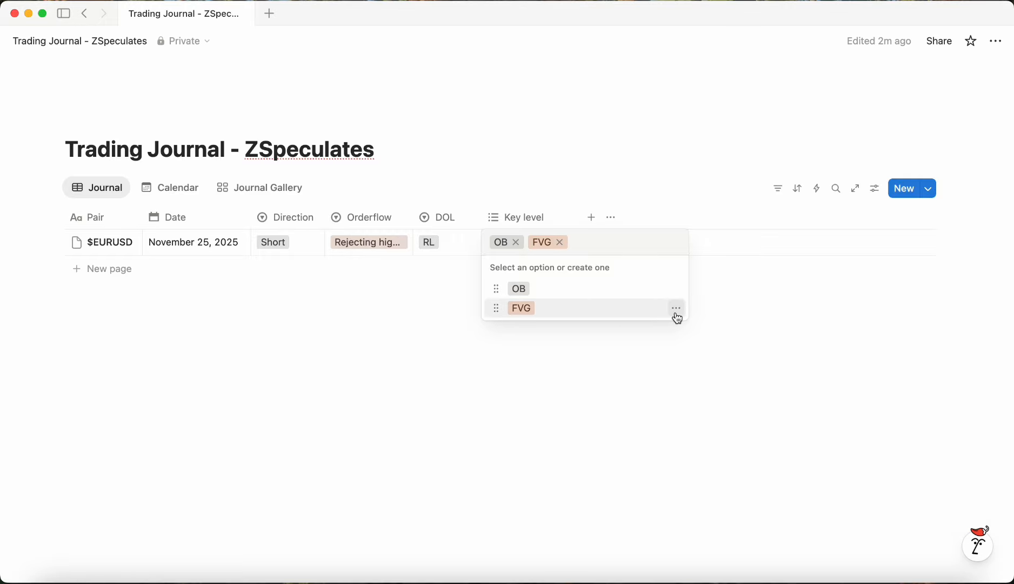
click(675, 308)
click(711, 402)
key(Escape)
key(Escape)
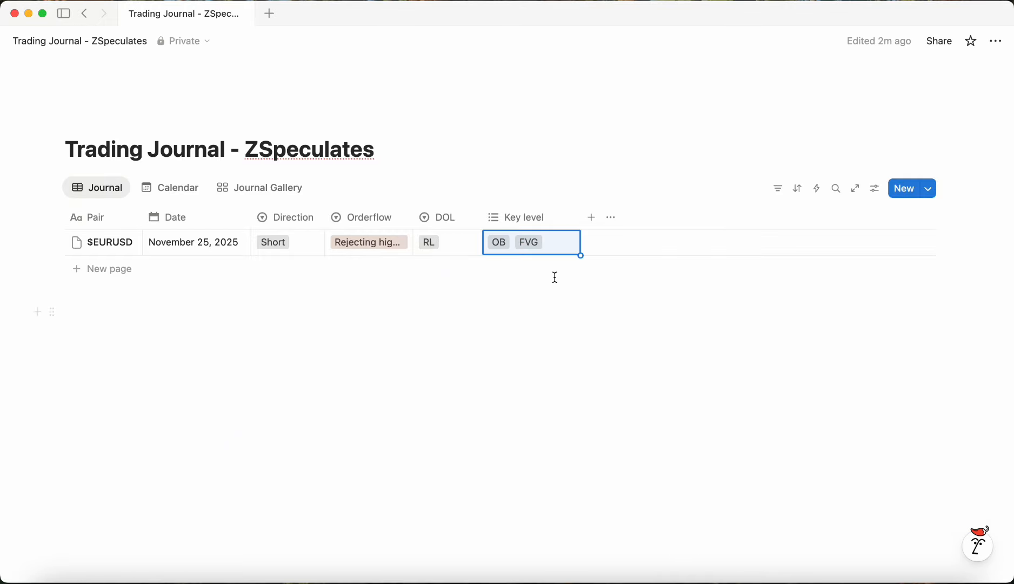
Step: Create a Gray Key level option BB, then remove it from the entry's Key level tags
click(551, 249)
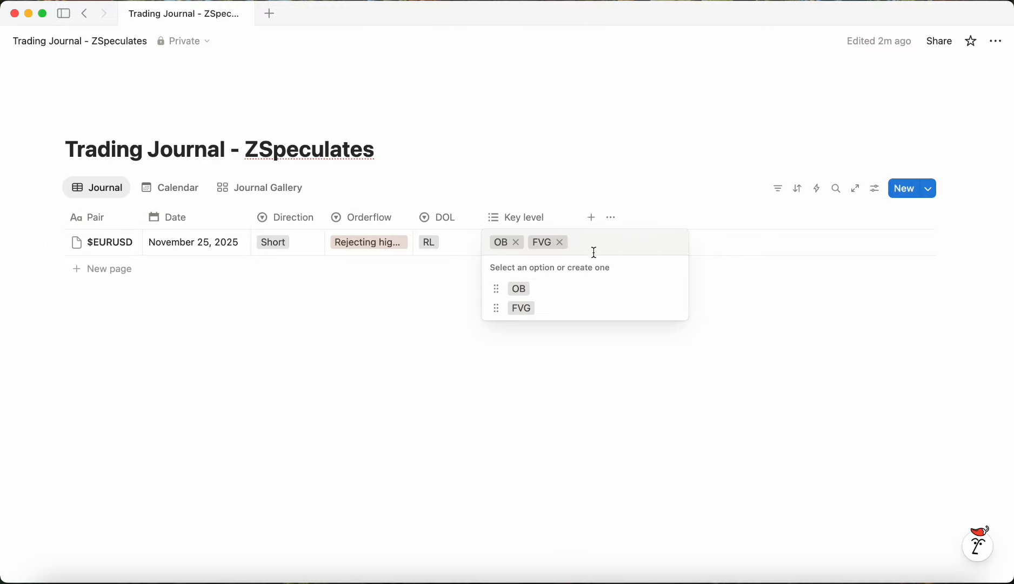
text(BB)
key(Return)
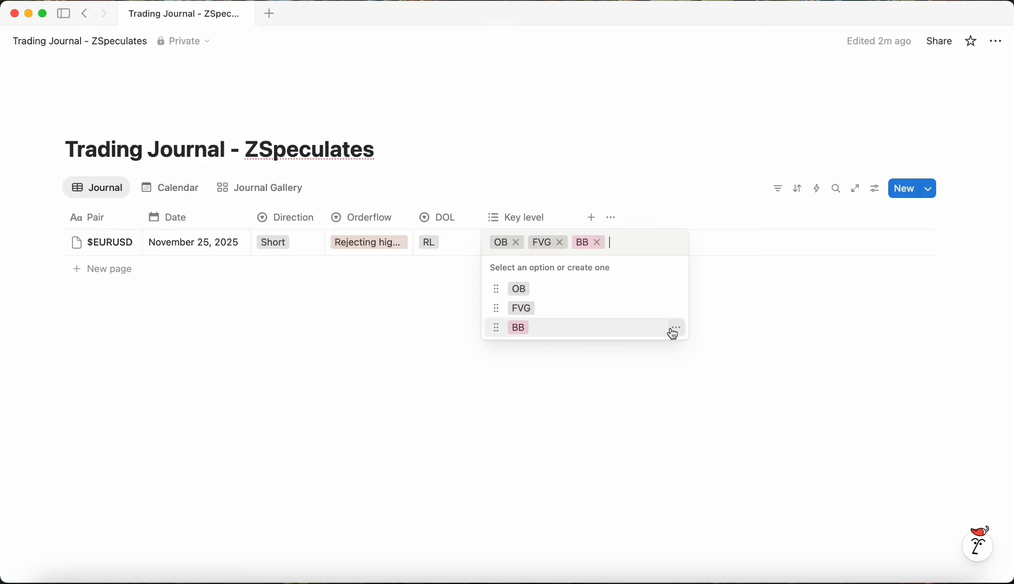
click(673, 329)
click(709, 401)
key(Escape)
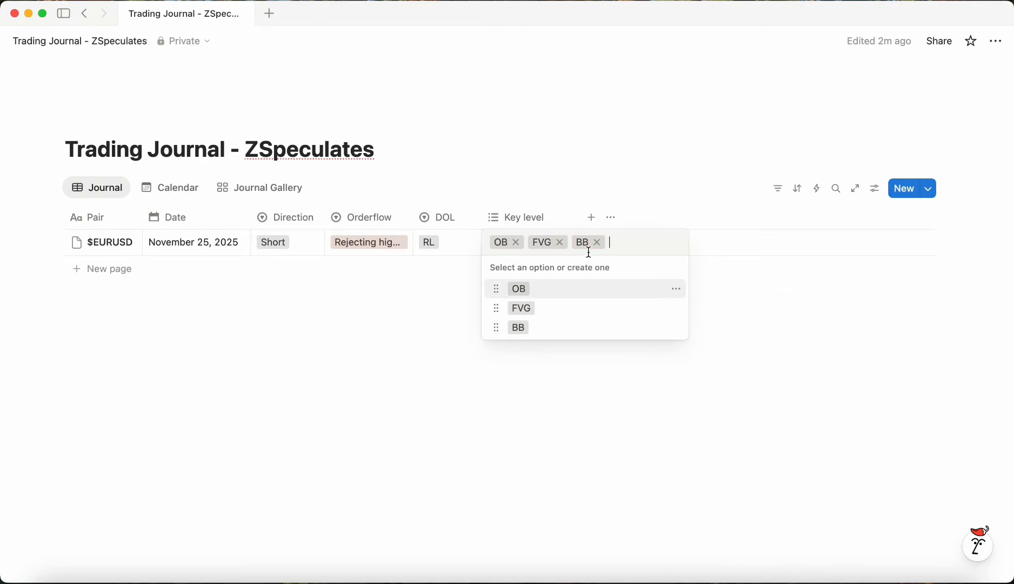
key(Escape)
click(551, 232)
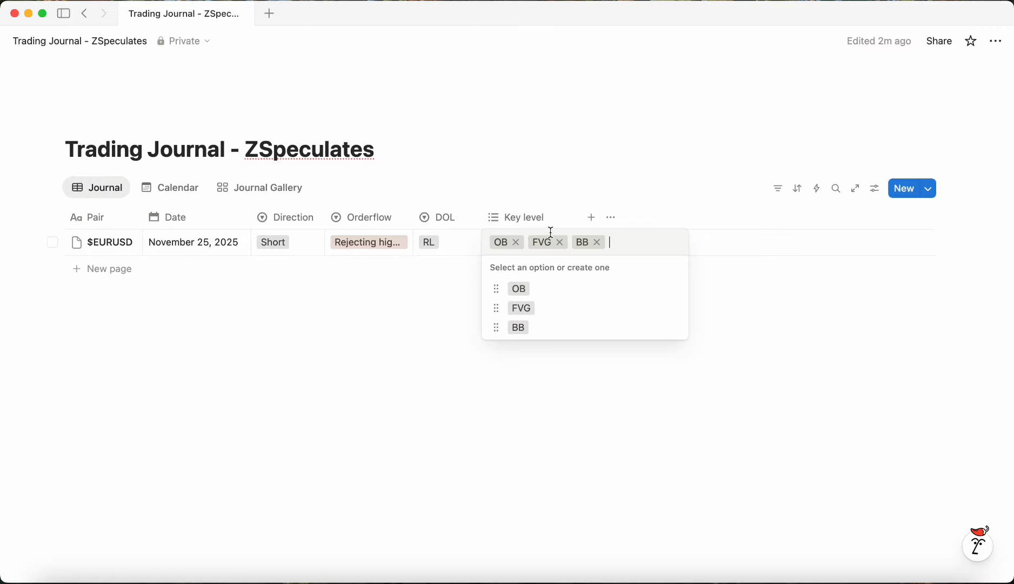
click(597, 242)
key(Escape)
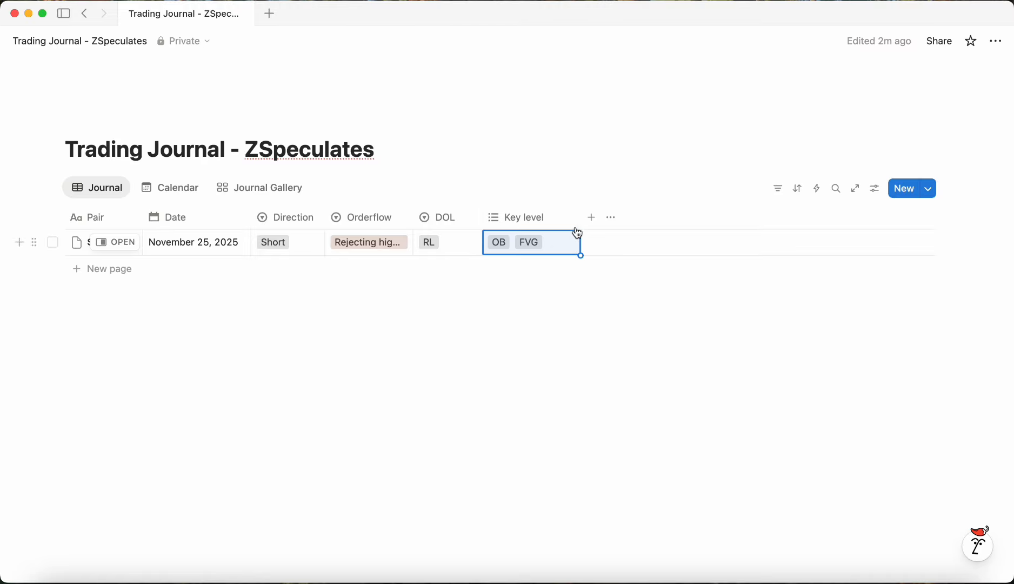
Step: Narrow the Key level column slightly and add a Select property named Entry Model
drag(581, 219, 572, 218)
click(584, 227)
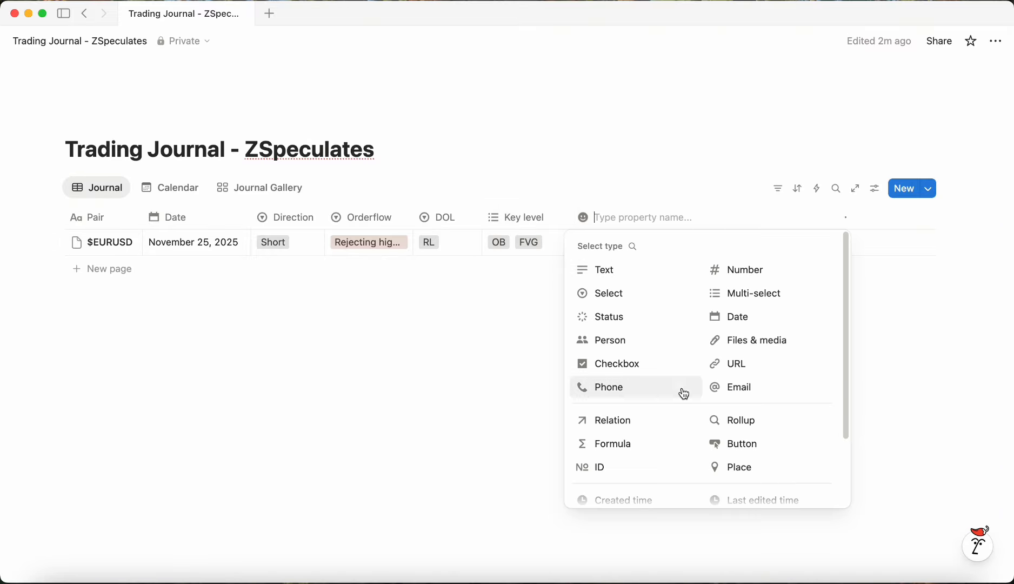
text(Entry Model)
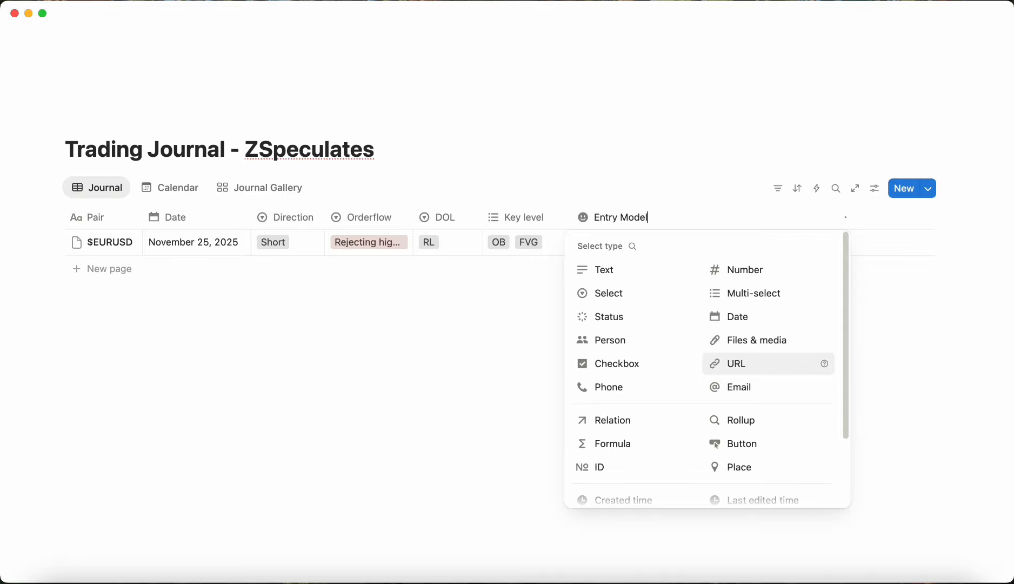
click(660, 294)
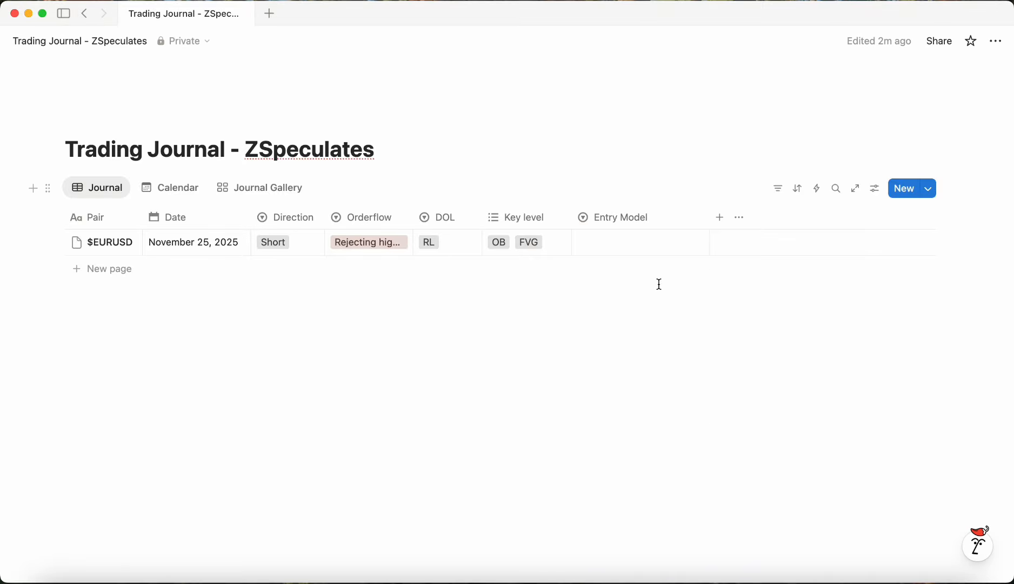
Step: Set the entry's Entry Model to a new option named Turtle soupo
click(658, 248)
text(S)
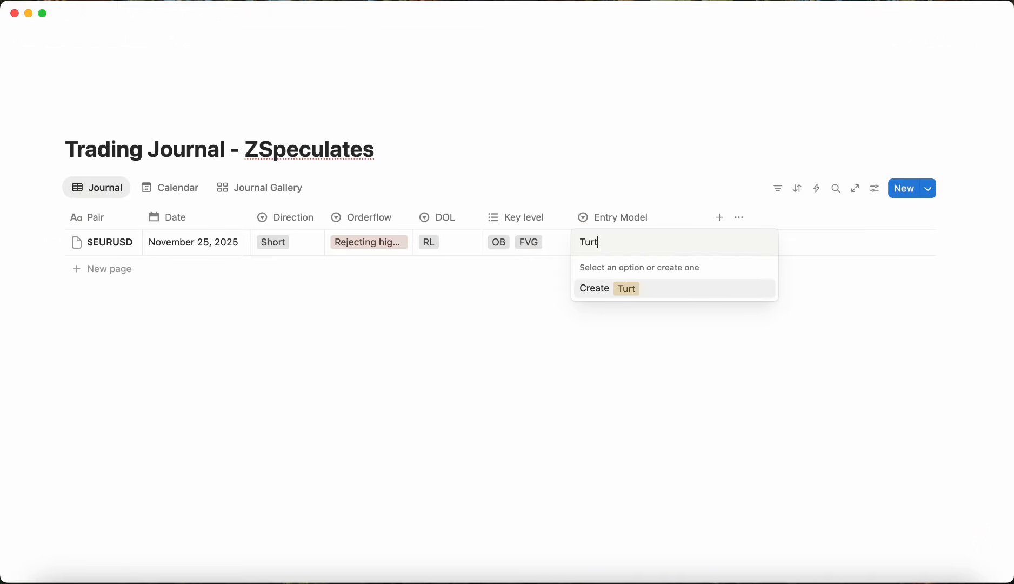
text(urtle soupo)
key(Return)
click(649, 244)
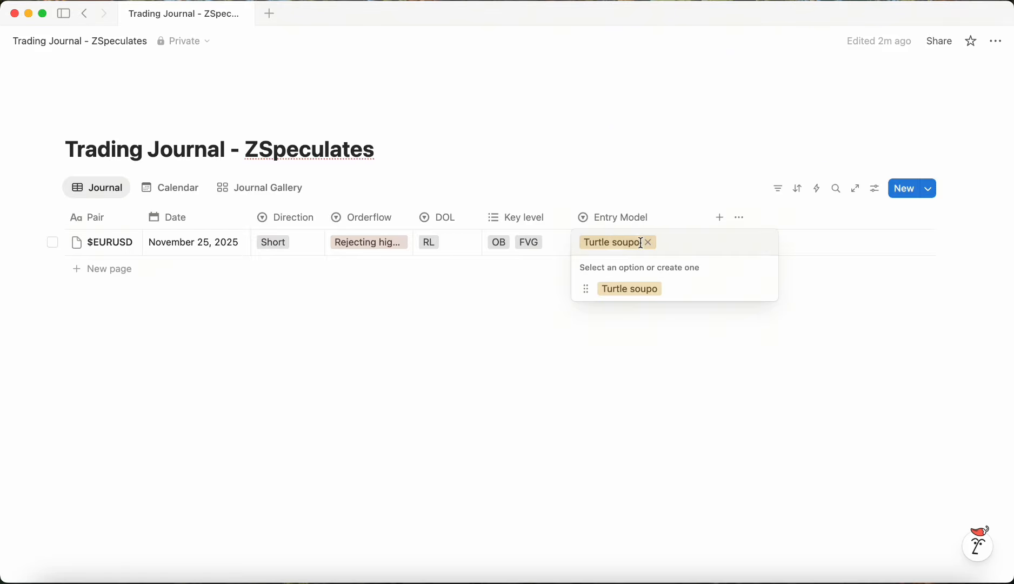
Step: Rename the Turtle soupo option to +Ts and color it Gray
click(668, 286)
click(660, 245)
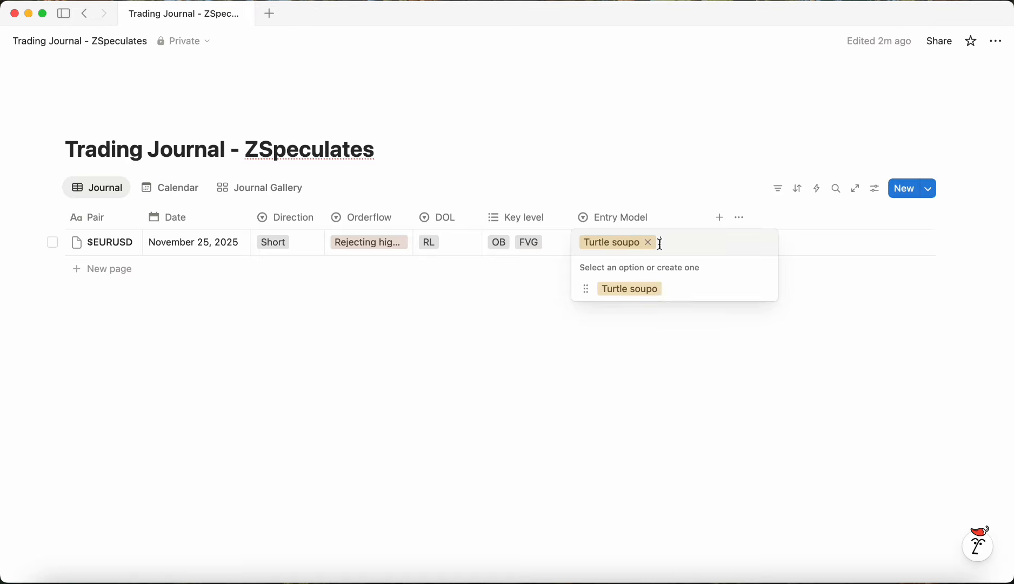
click(764, 289)
key(BackSpace)
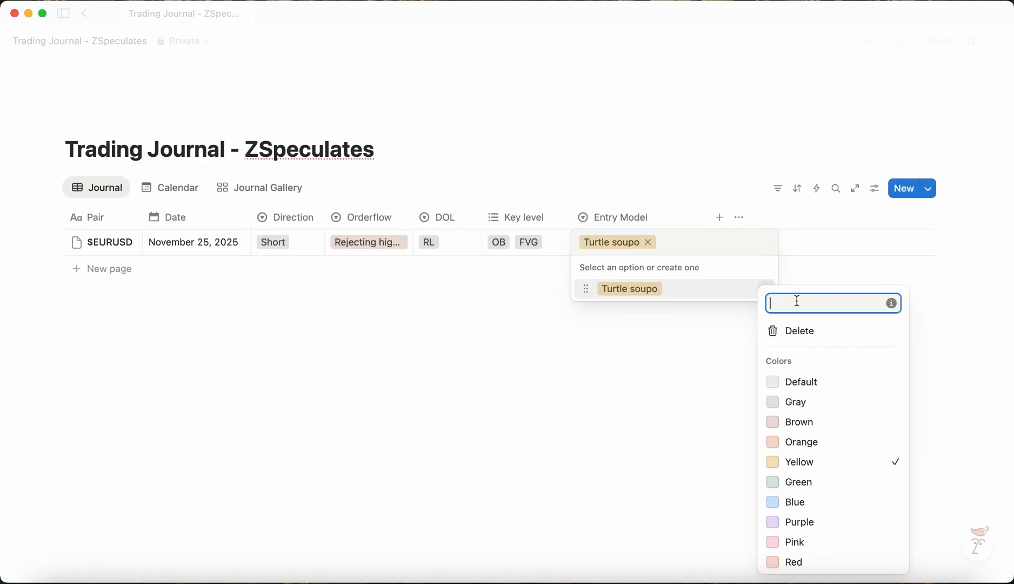
text(ts)
key(Escape)
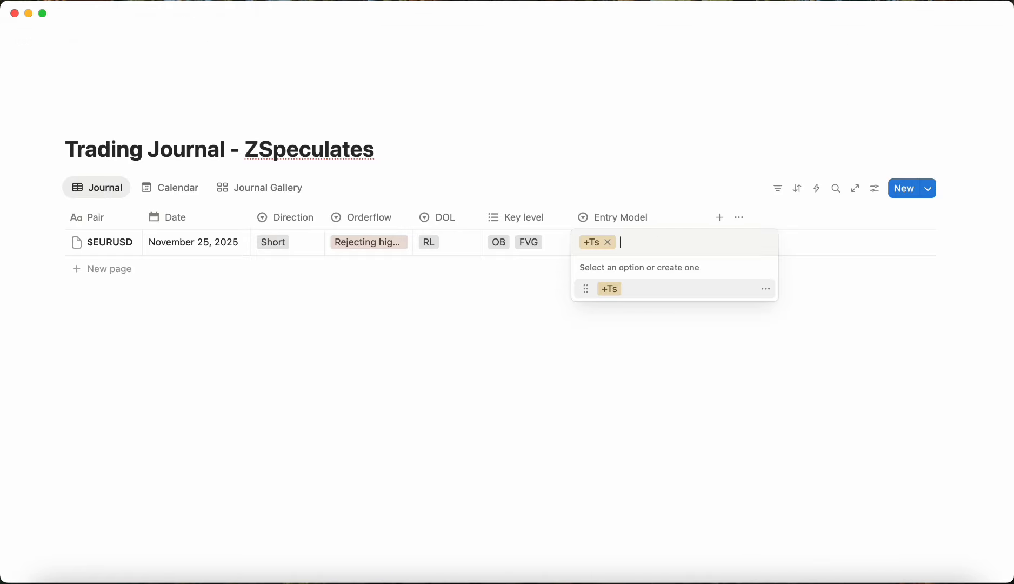
click(765, 289)
click(812, 404)
click(652, 240)
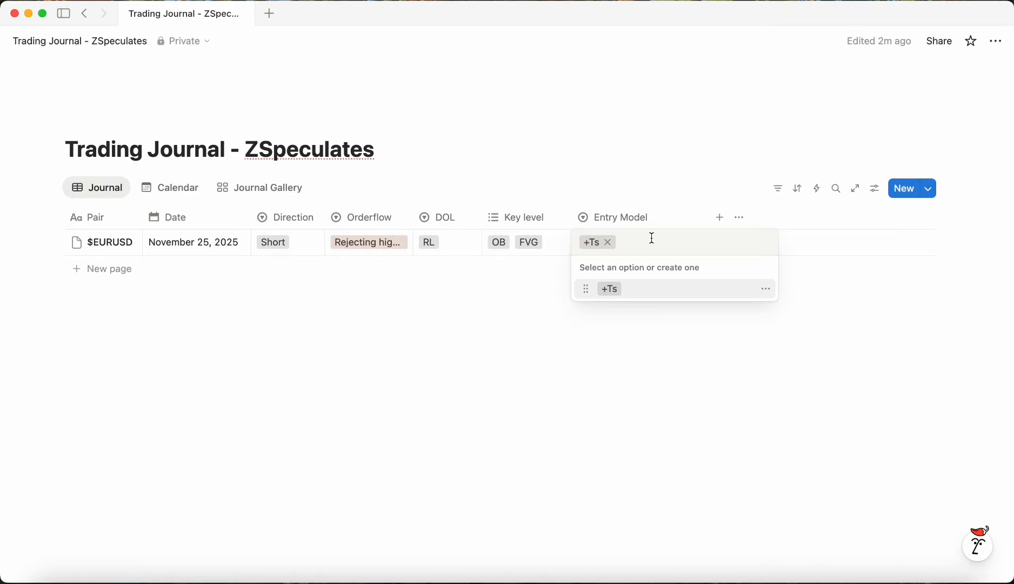
Step: Create Entry Model options Model 1 and FVG, leaving FVG selected for the entry
text(Model 1)
key(Return)
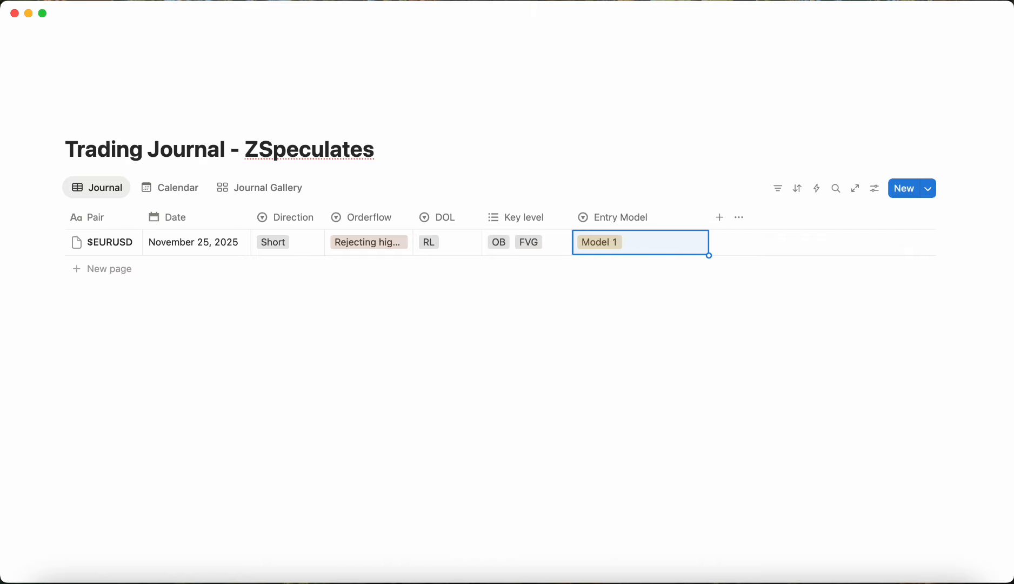
key(Return)
text(FVG)
key(Return)
Step: Color the FVG and Model 1 Entry Model options Gray
click(646, 251)
click(767, 331)
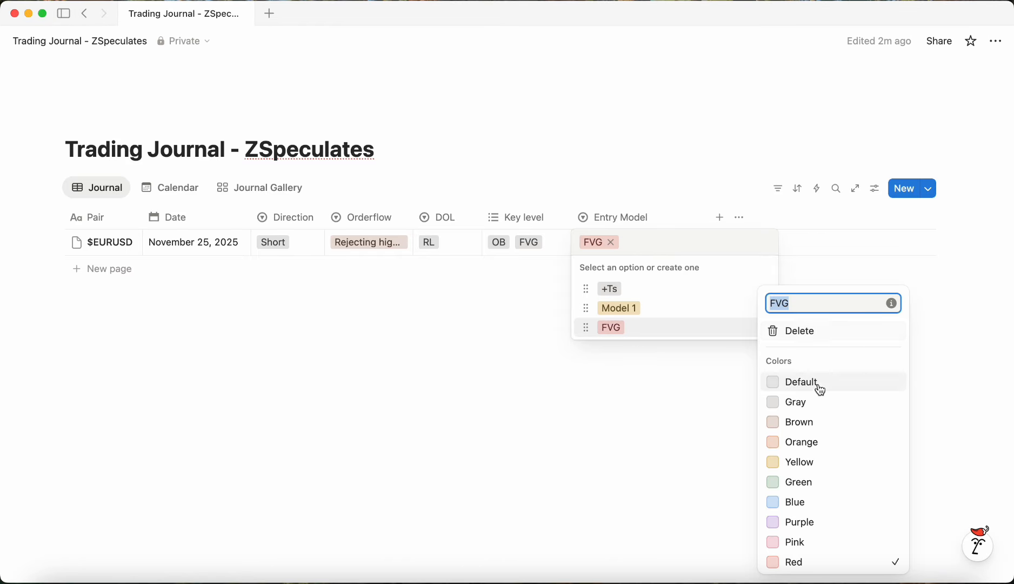
click(795, 402)
click(756, 323)
click(752, 308)
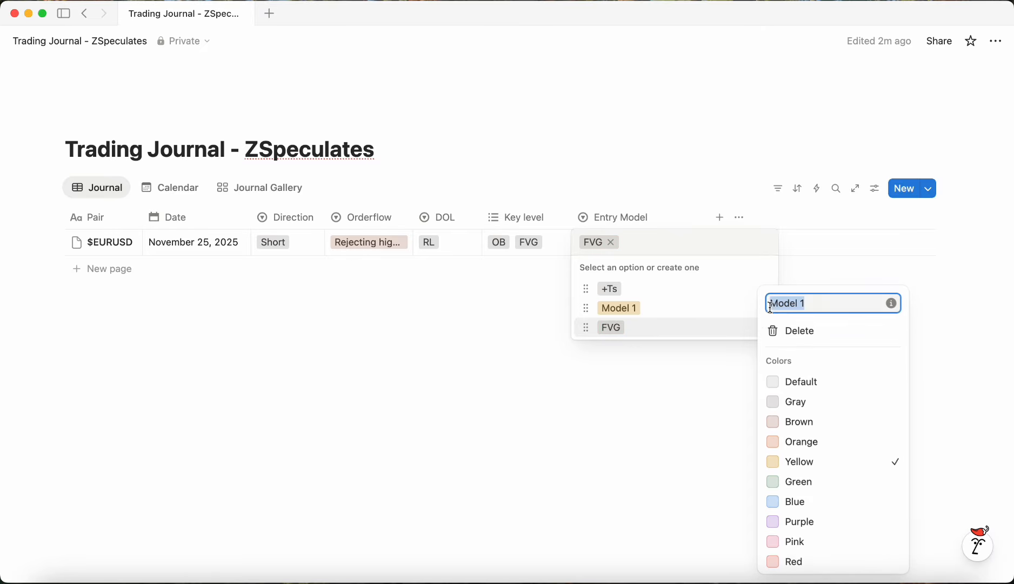
click(794, 403)
click(603, 358)
Step: Color both Orderflow options Gray
click(408, 245)
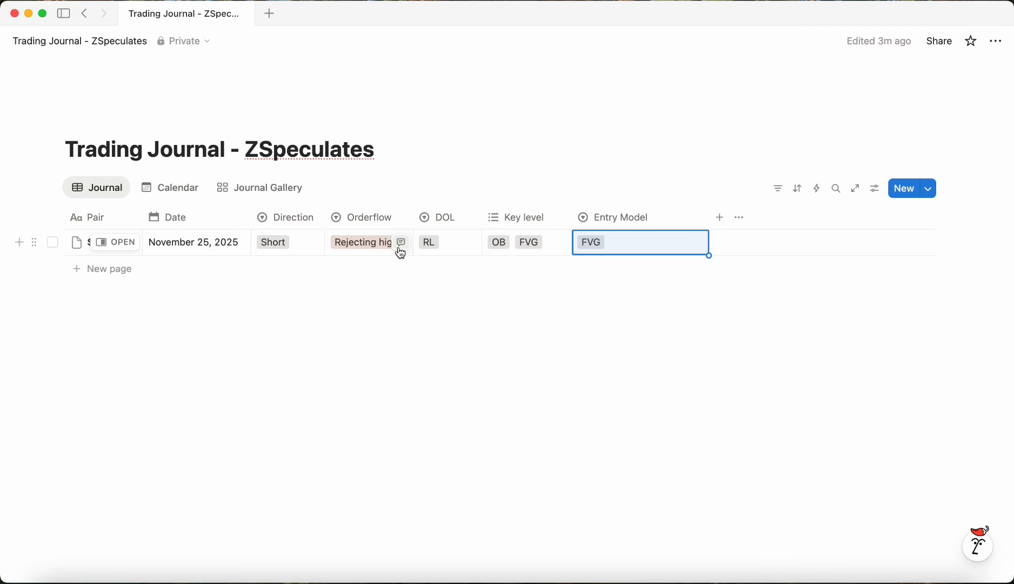
click(400, 248)
click(381, 248)
click(383, 241)
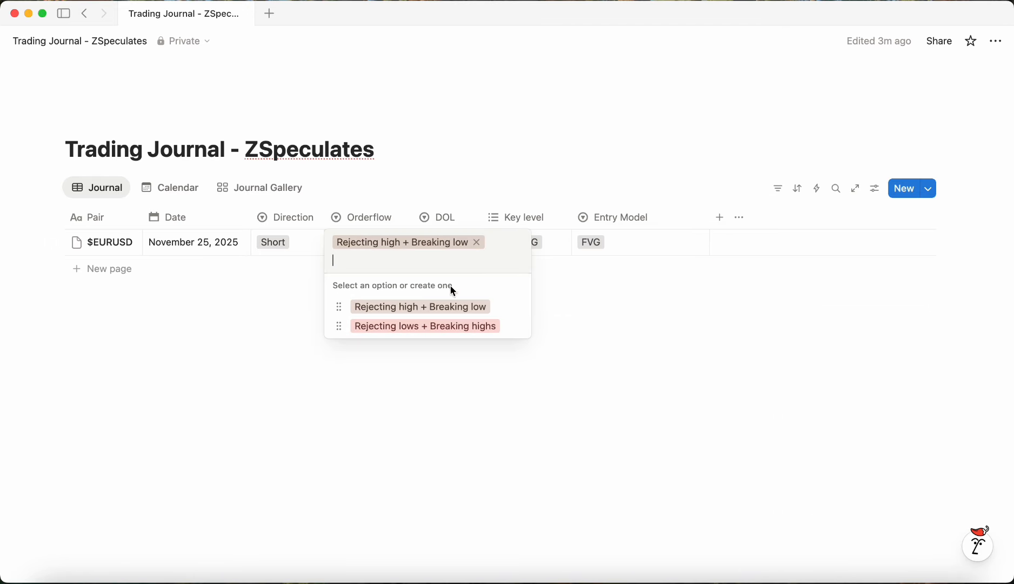
click(519, 307)
click(548, 402)
click(510, 329)
click(510, 326)
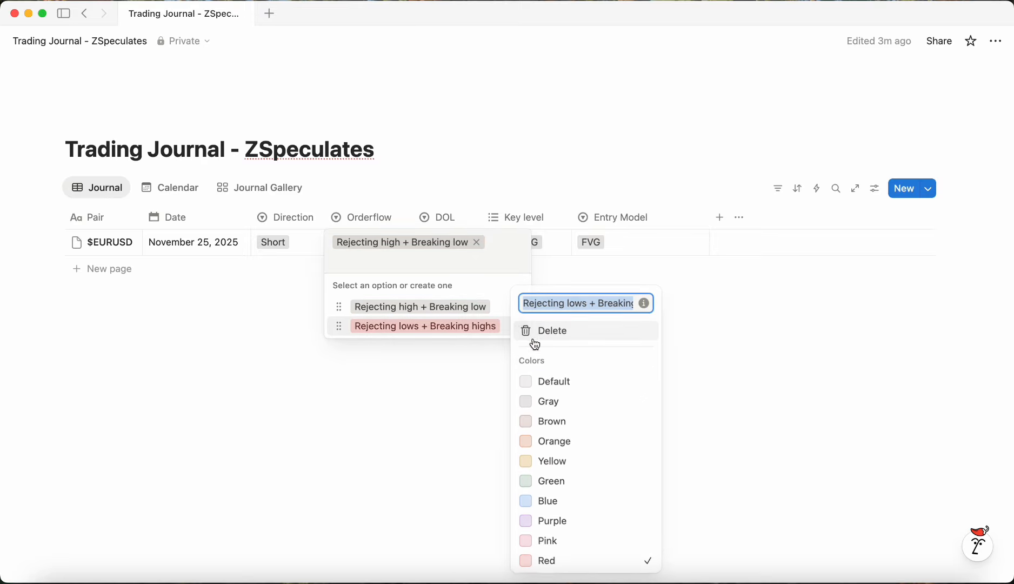
click(549, 403)
click(449, 374)
click(449, 374)
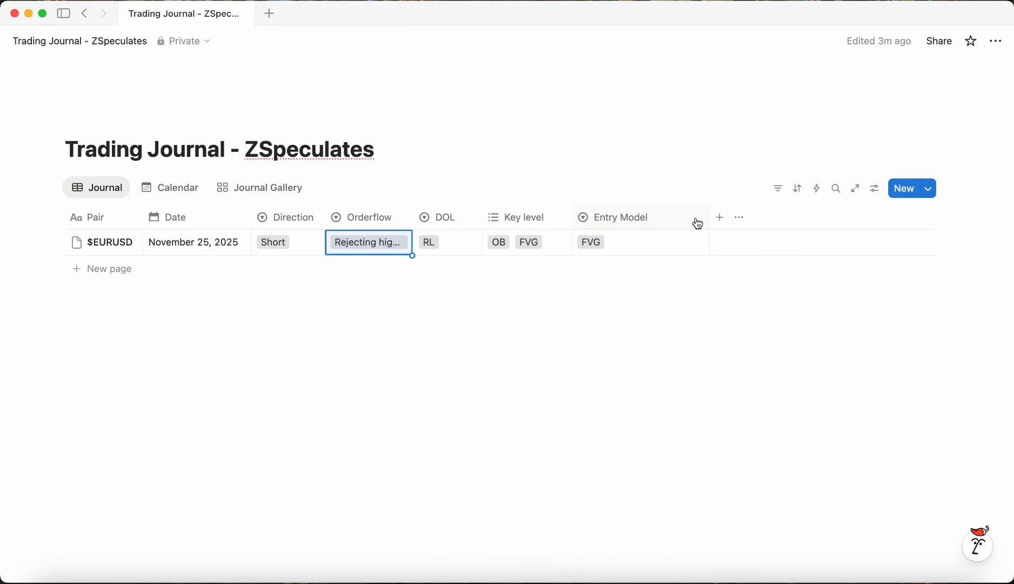
Step: Narrow the Entry Model column
drag(710, 222, 660, 218)
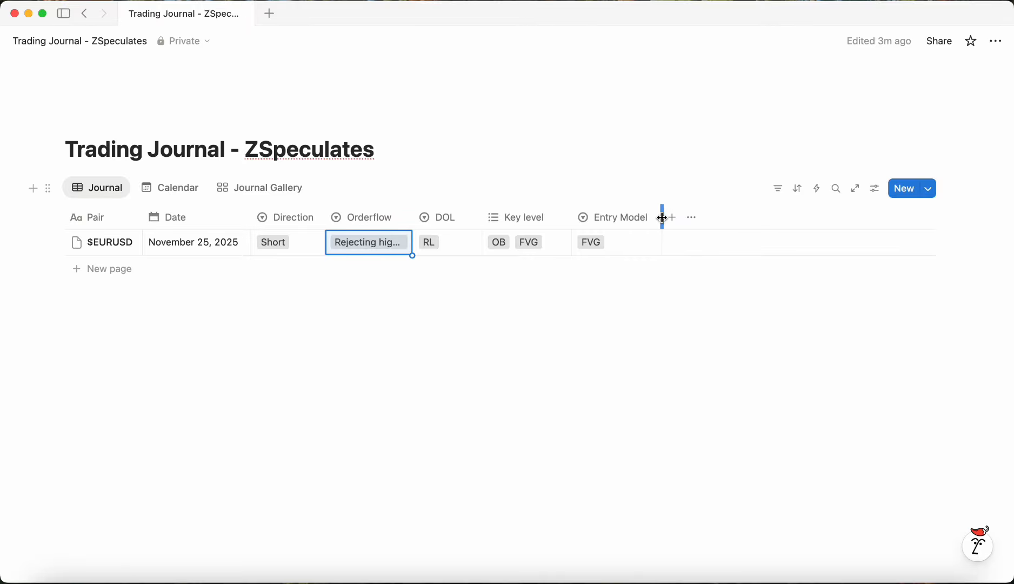
click(615, 242)
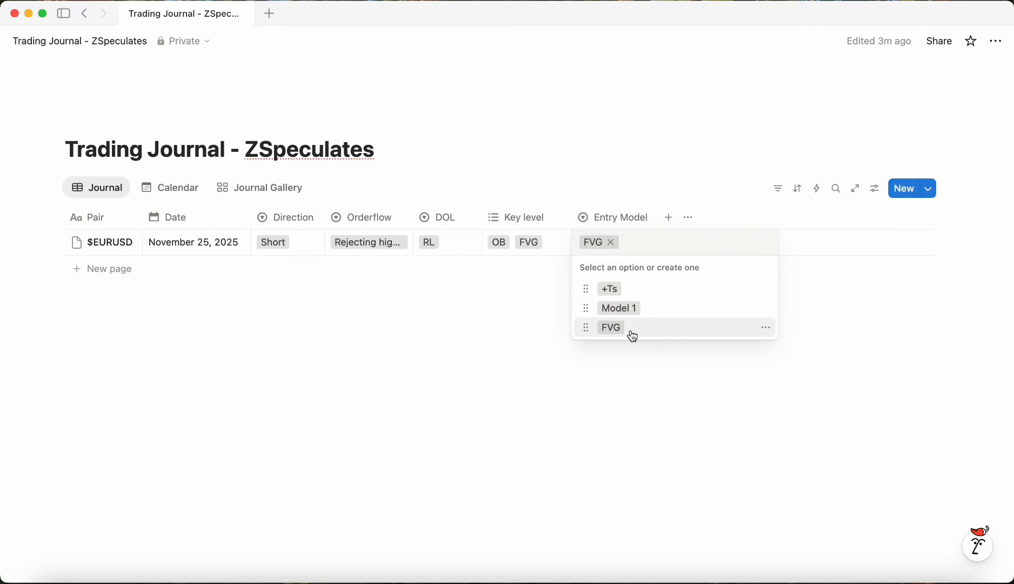
key(Escape)
Step: Change the Entry Model property type to Multi-select
click(613, 217)
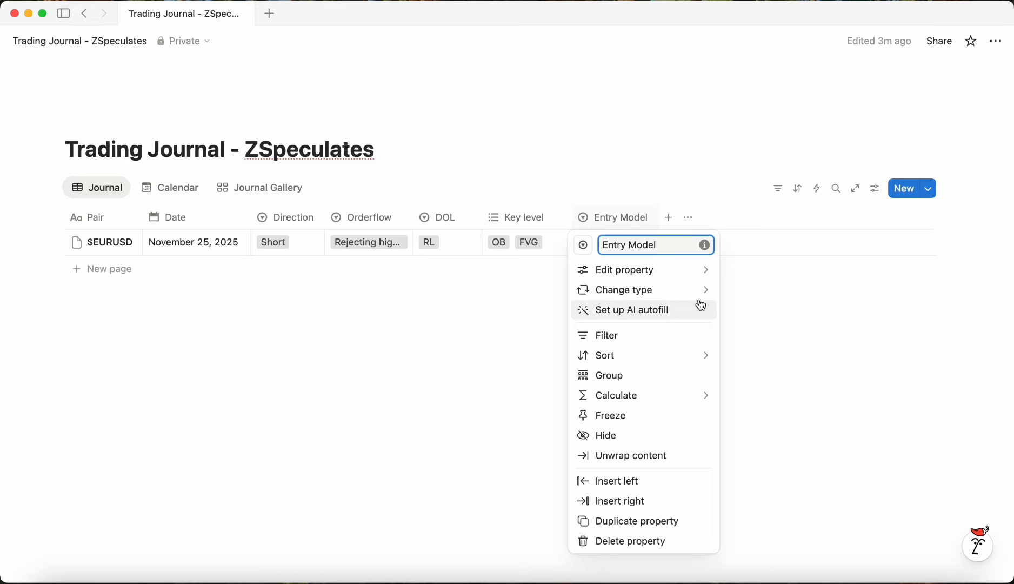
mouse_move(693, 284)
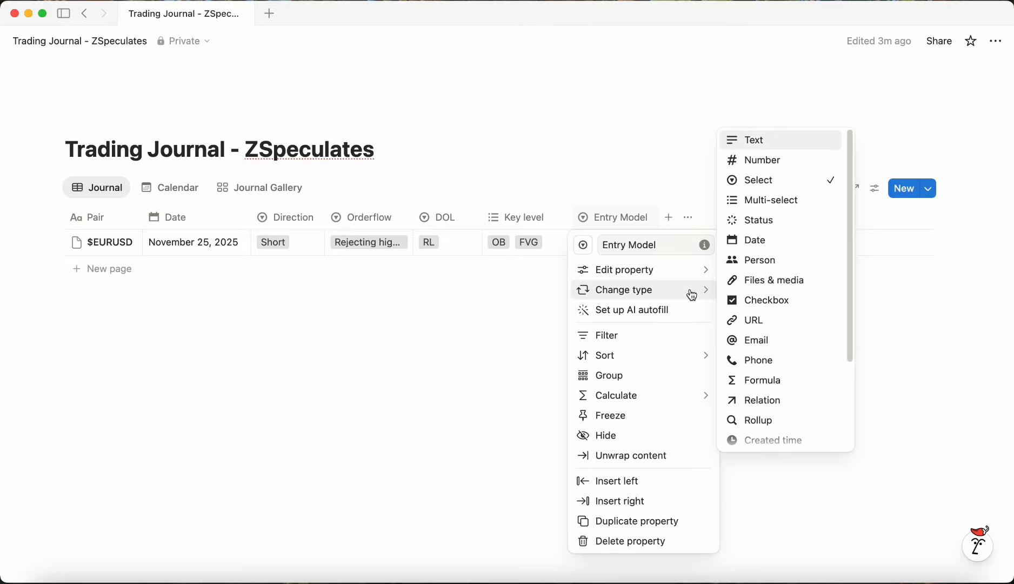
click(770, 201)
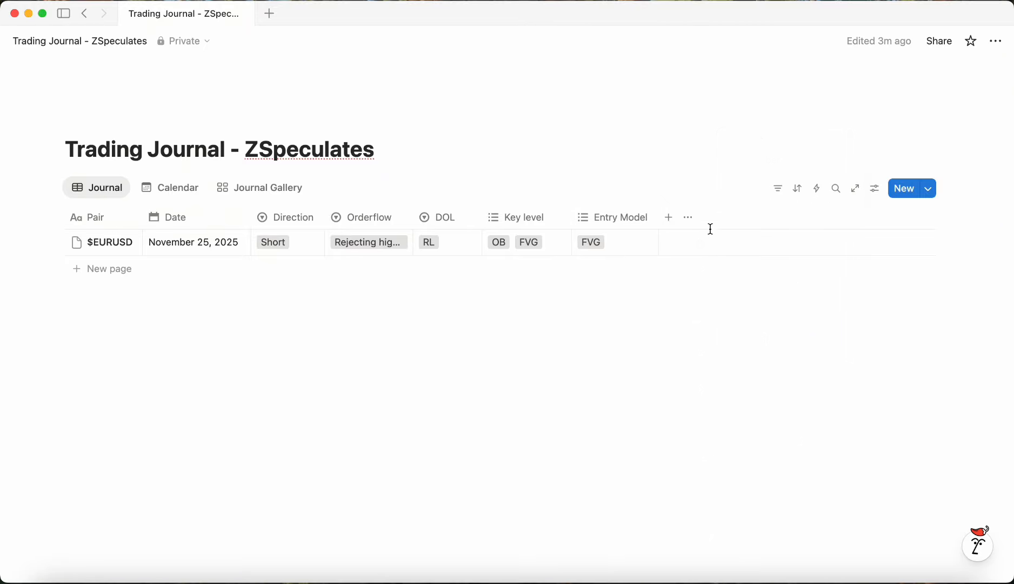
Step: Add Model 1 to the entry's Entry Model tags and widen the column slightly
click(624, 247)
click(654, 312)
key(Escape)
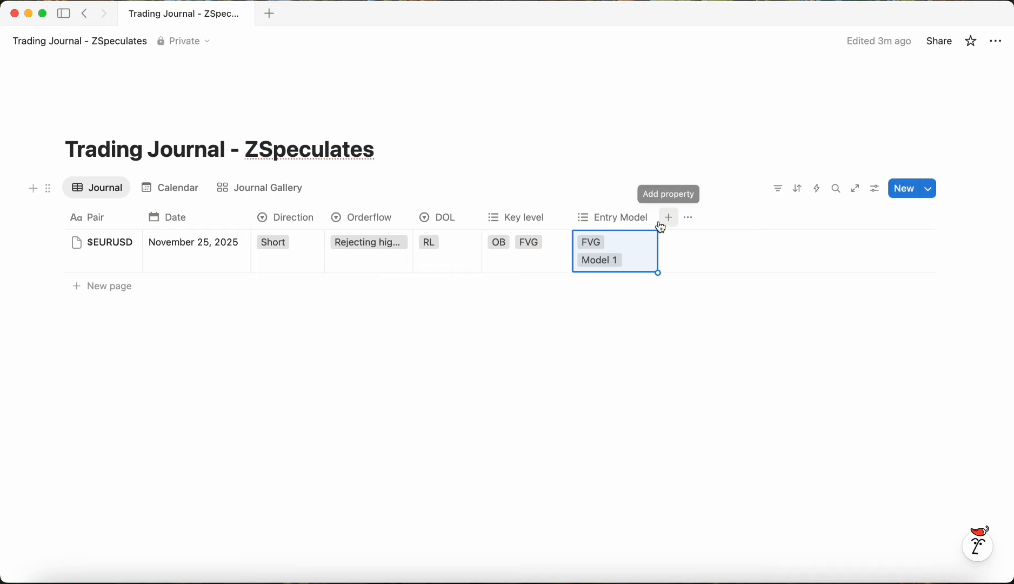
drag(659, 218, 669, 219)
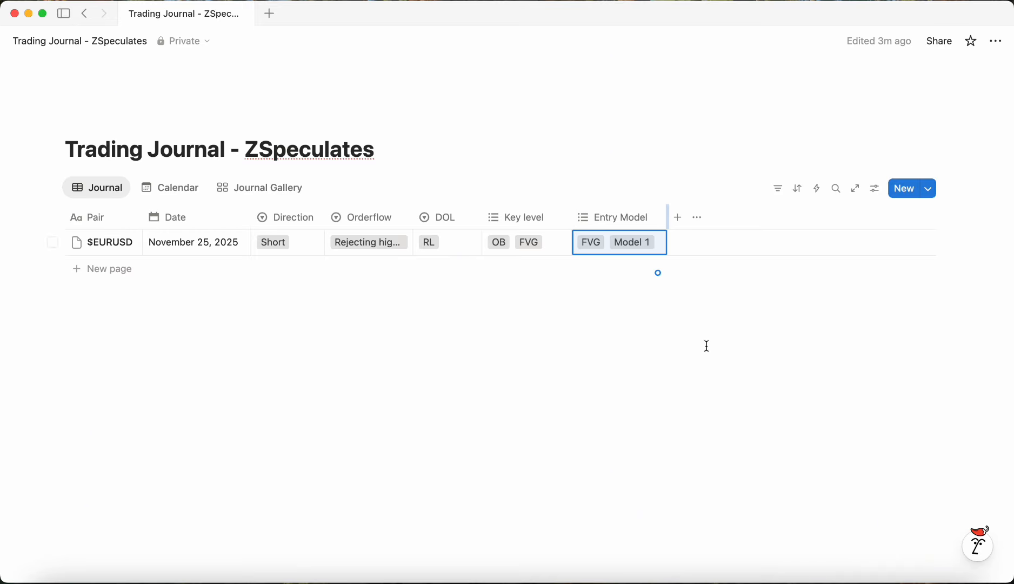
Step: Add a Number property named Risk
click(678, 218)
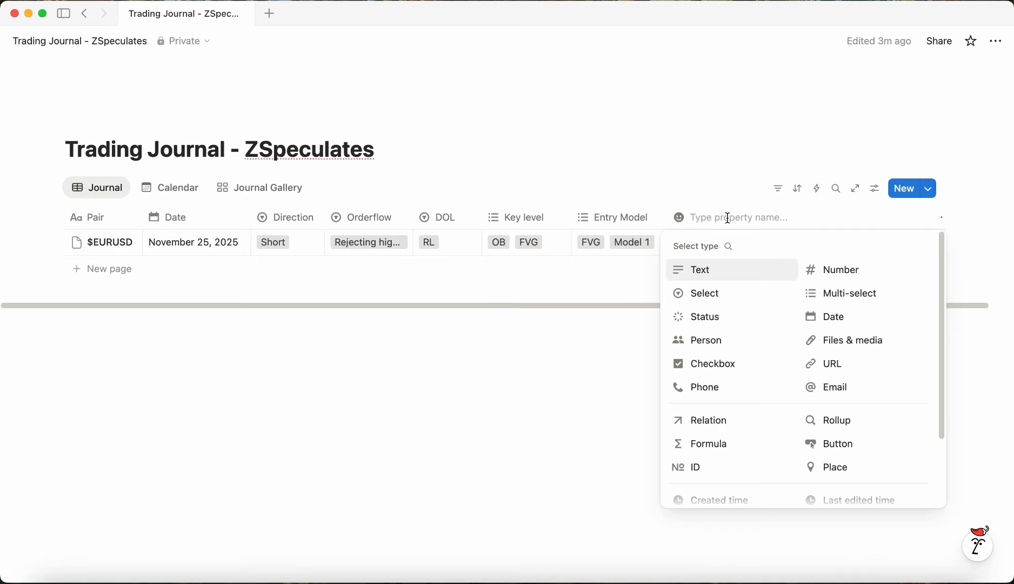
text(Risk)
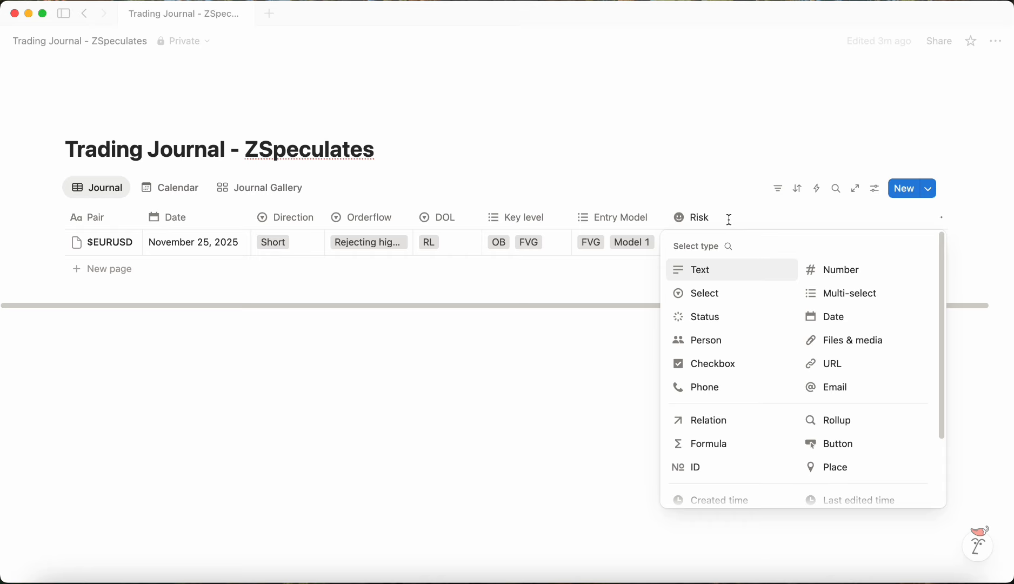
click(823, 270)
Step: Set the Risk property's number format to Percent
click(721, 223)
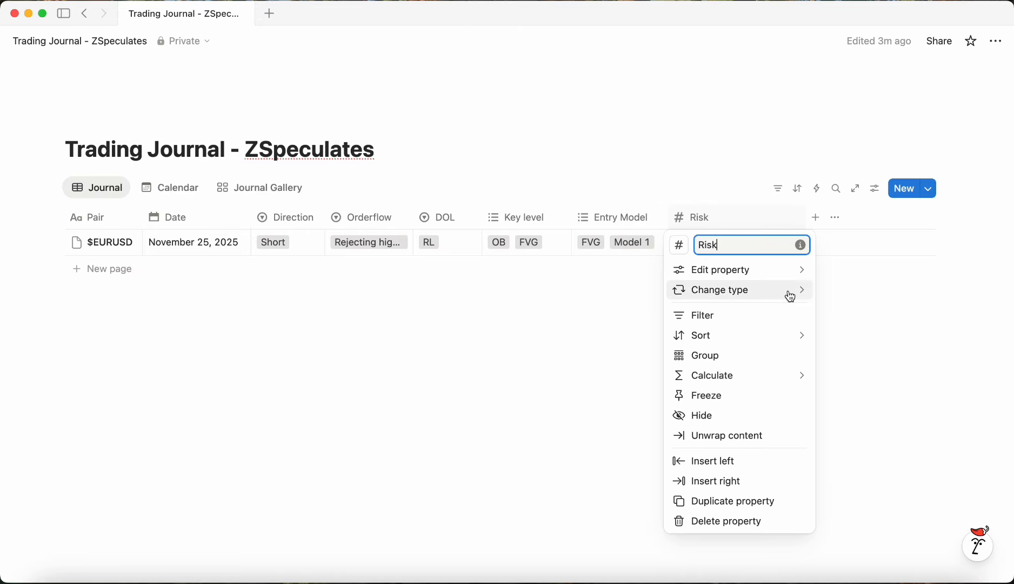
mouse_move(782, 279)
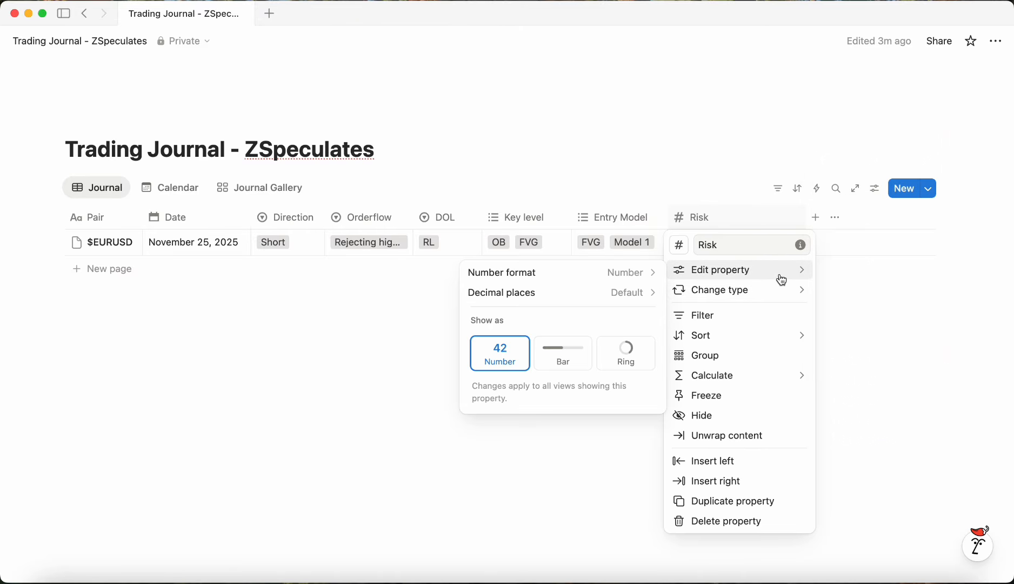
click(611, 274)
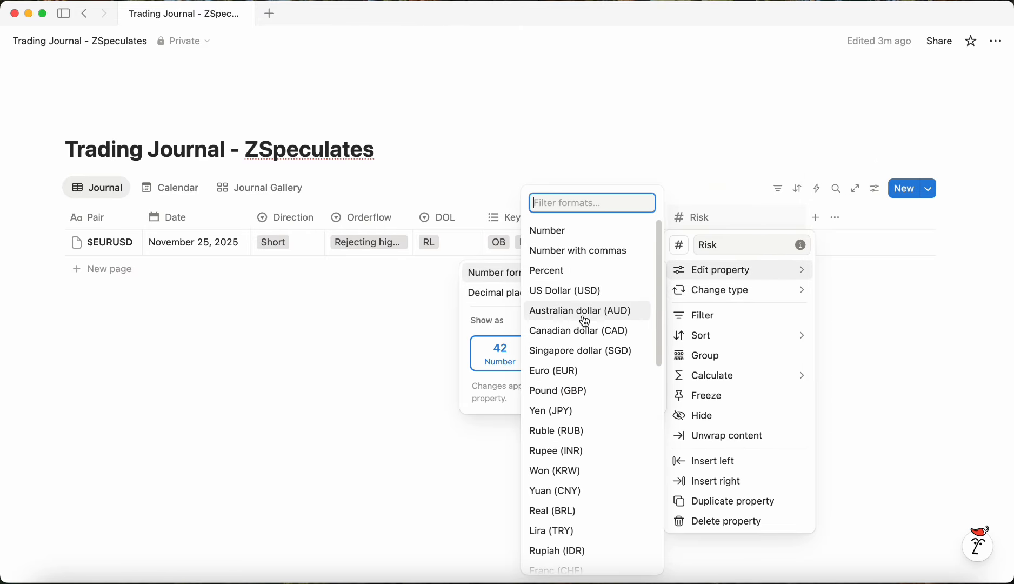
click(583, 271)
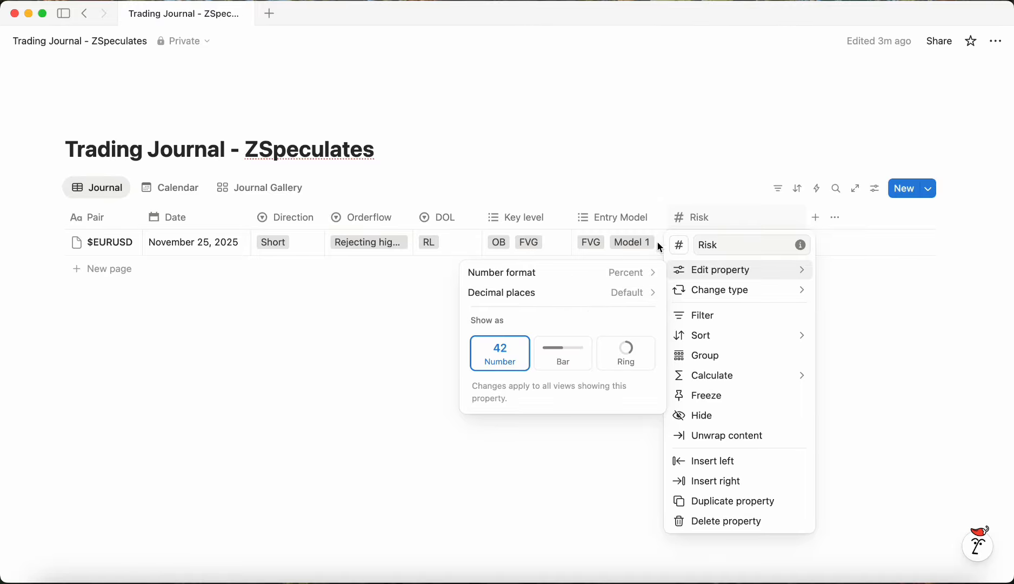
click(872, 347)
Step: Enter a Risk of 2% for the entry and narrow the Risk column
click(745, 251)
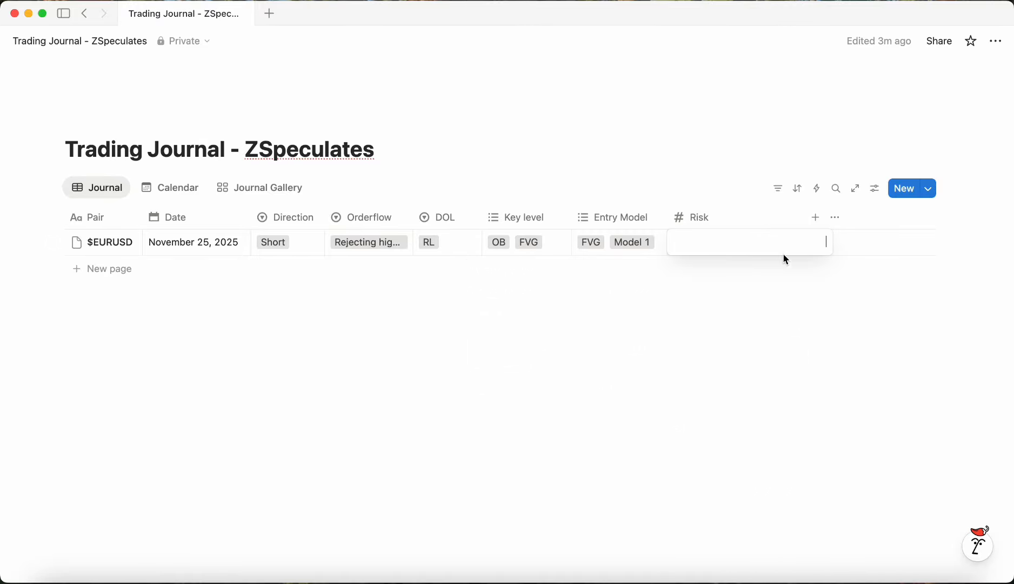
text(2)
key(Return)
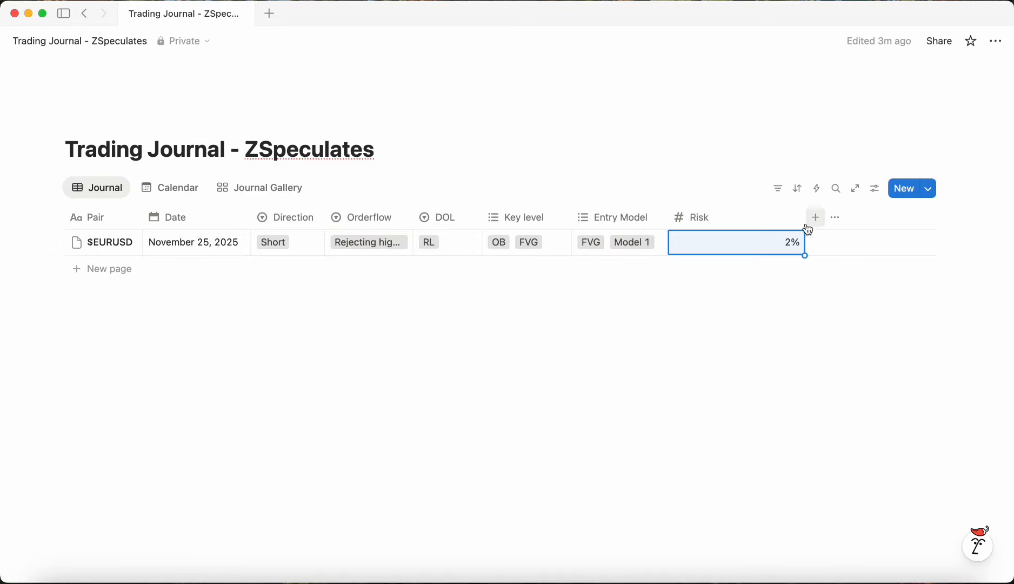
drag(806, 227, 736, 224)
Step: Give the Risk property a circled right-arrow icon
click(713, 218)
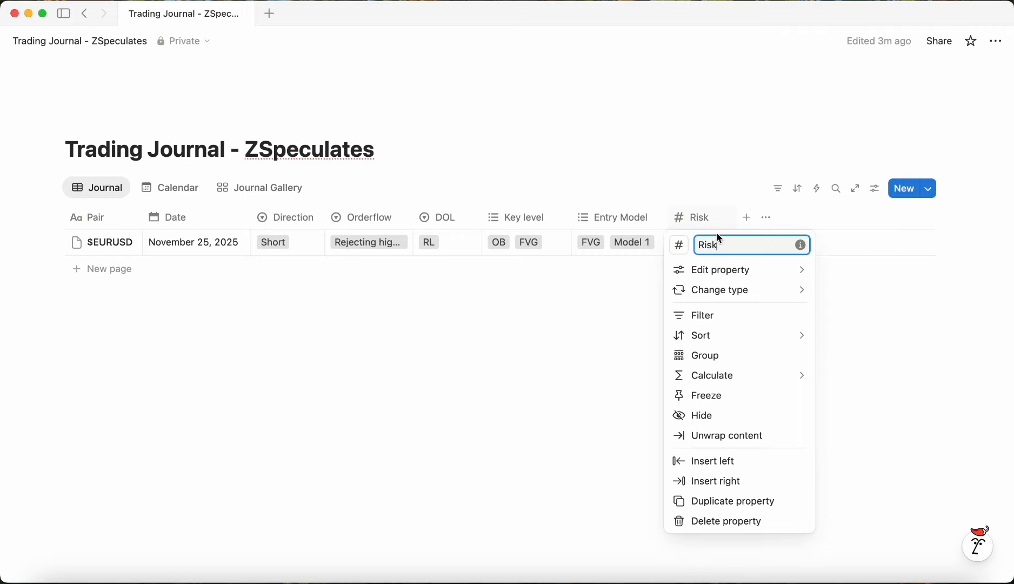
click(679, 245)
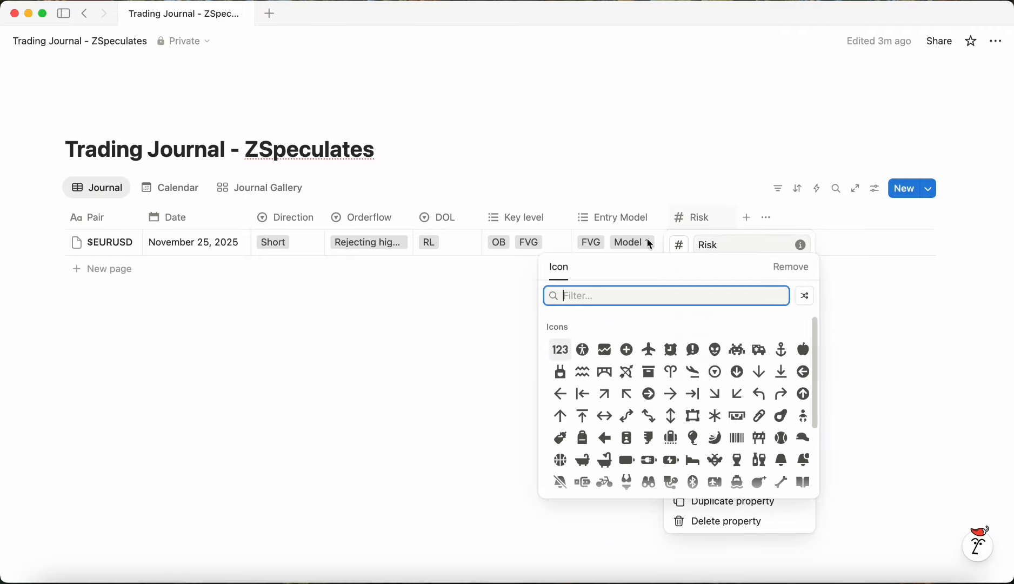
click(651, 394)
key(Escape)
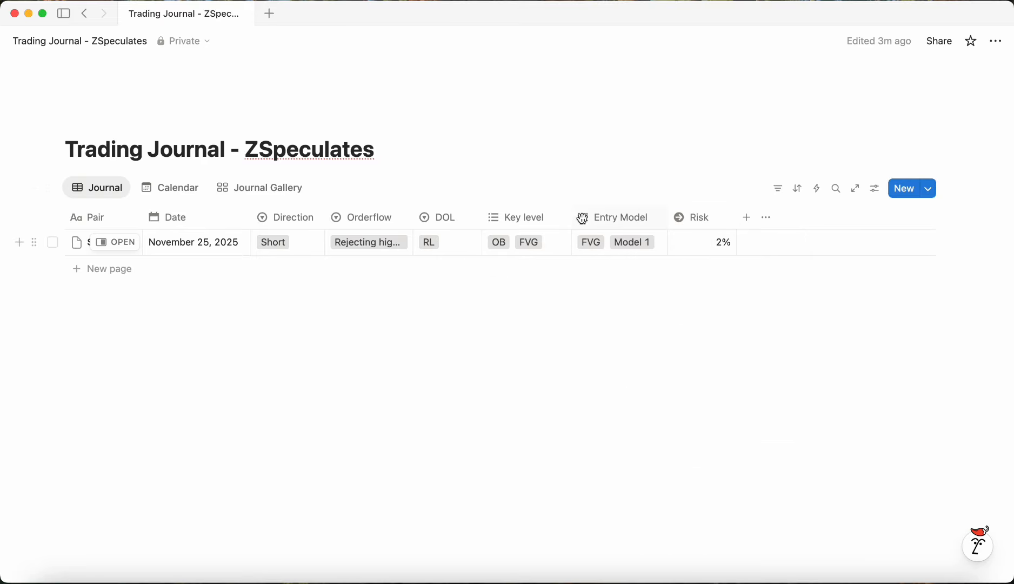
Step: Give the Entry Model property a down-left arrow icon
click(587, 222)
click(582, 244)
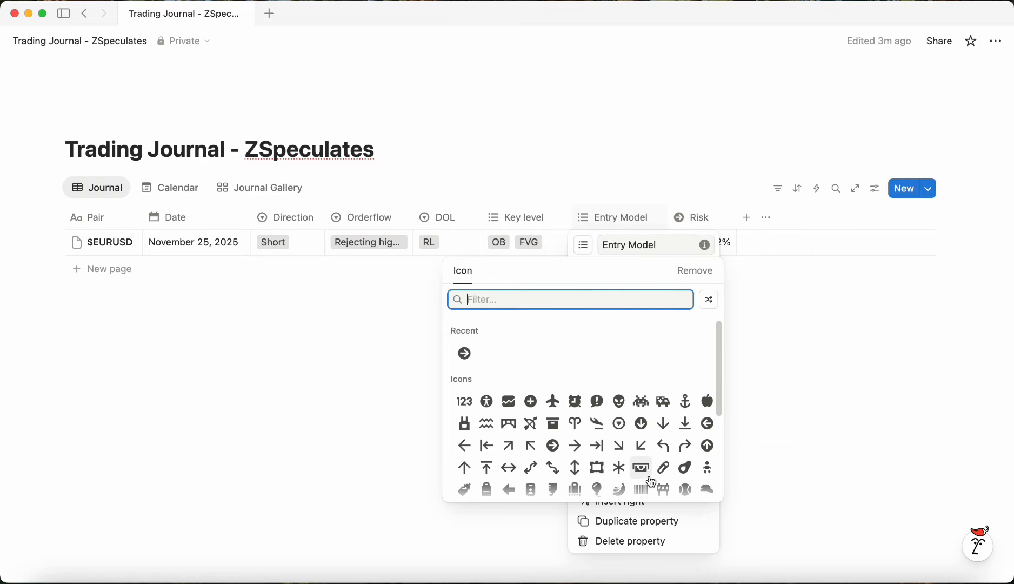
click(649, 448)
key(Escape)
Step: Change the Key level property's icon
click(513, 217)
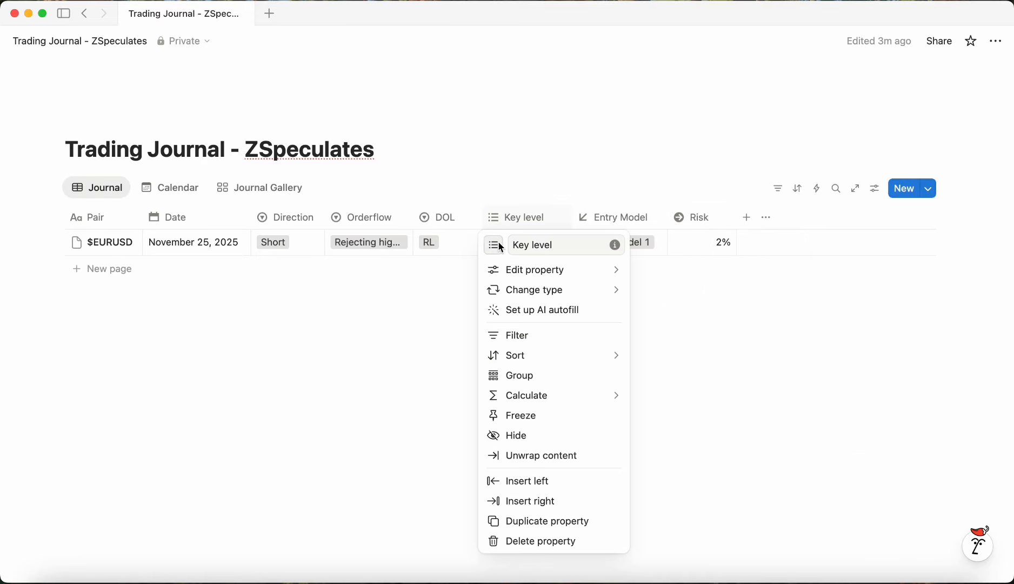
click(493, 244)
click(573, 464)
key(Escape)
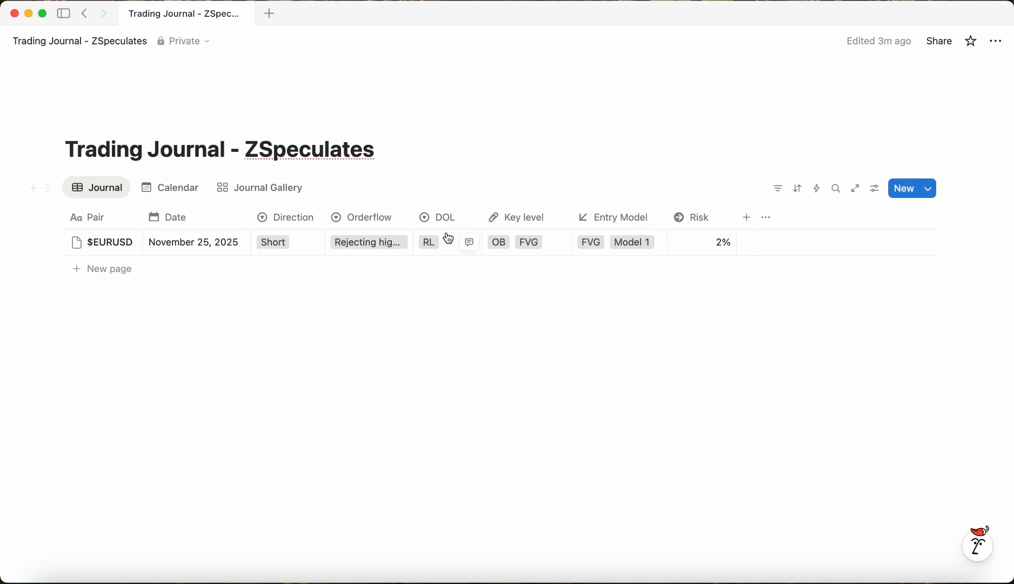
Step: Change the Orderflow property's icon
click(432, 222)
key(Escape)
click(361, 218)
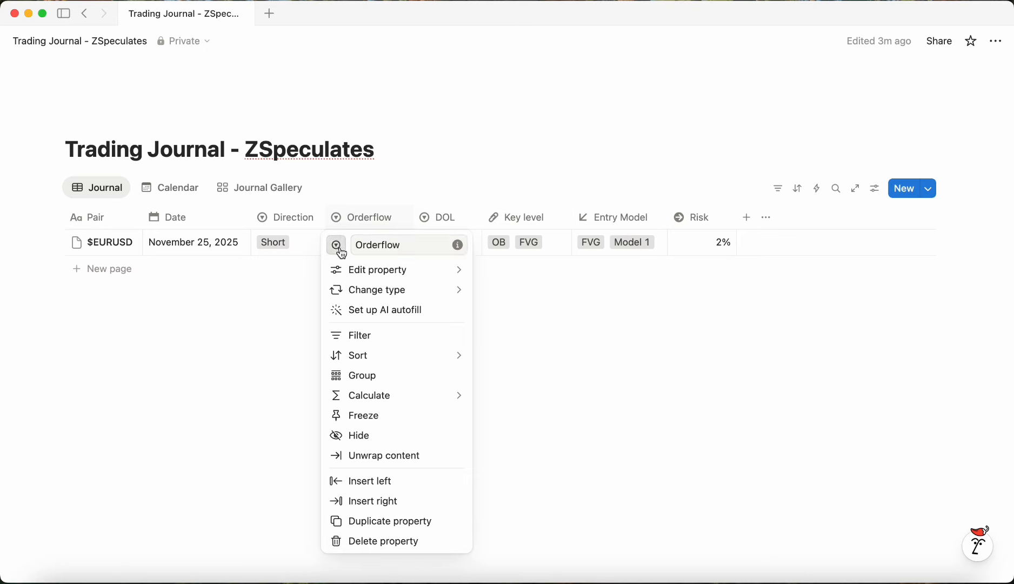
click(336, 245)
click(458, 396)
key(Escape)
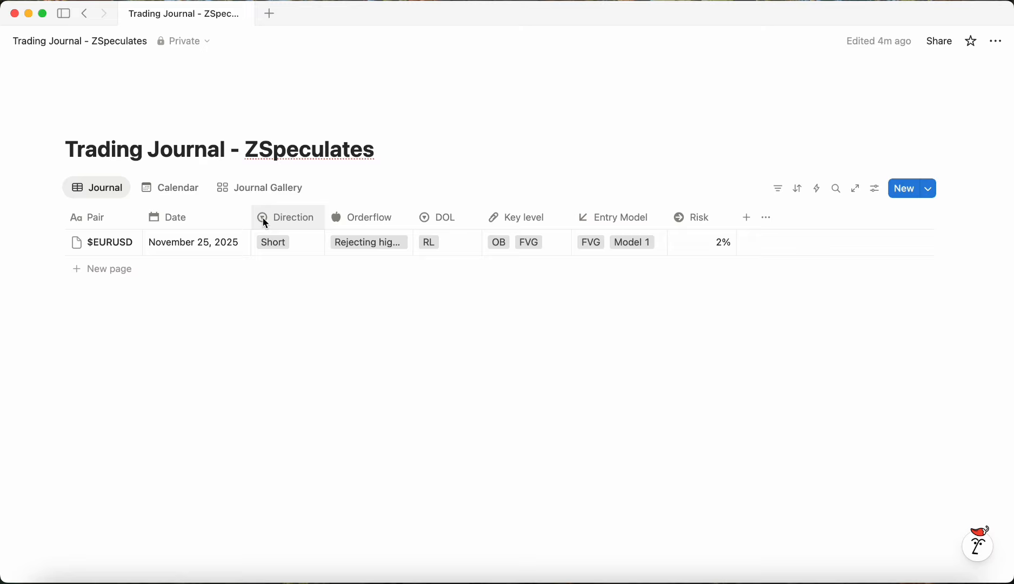
Step: Give the Direction property a bell icon
click(270, 218)
click(262, 244)
scroll(364, 468, down, 2)
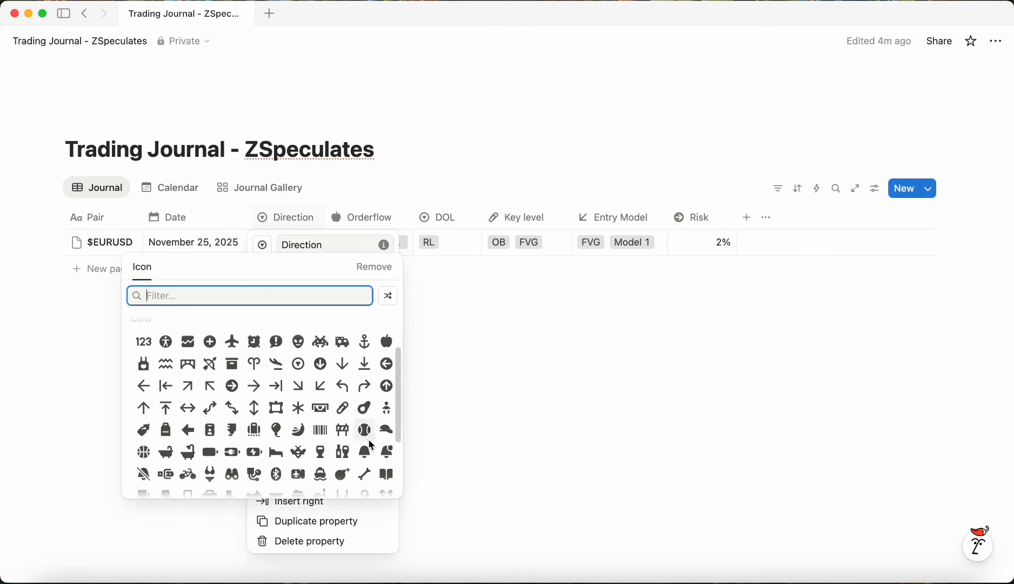
click(365, 459)
key(Escape)
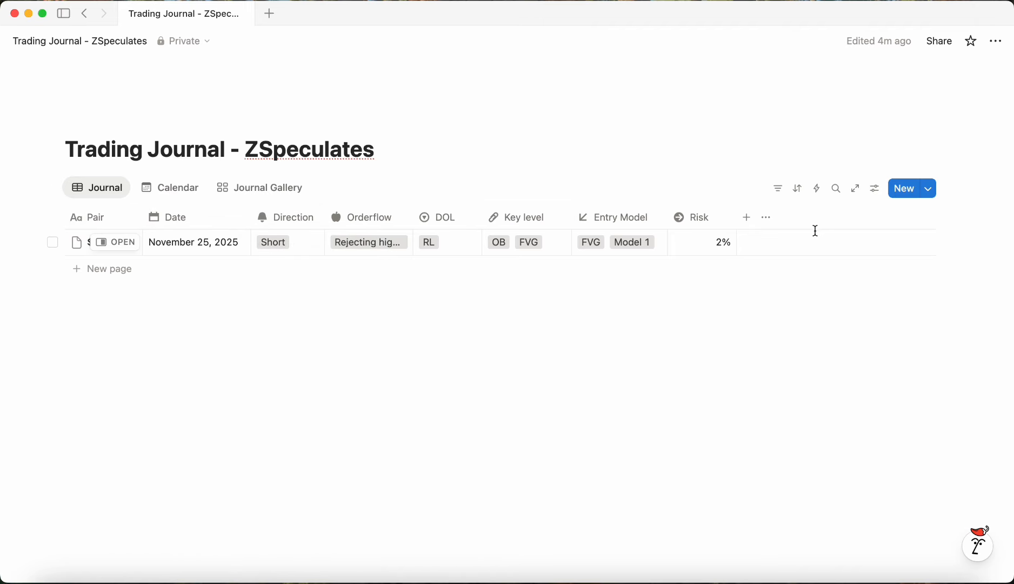
Step: Add a Text property named Emotions to the table
click(746, 218)
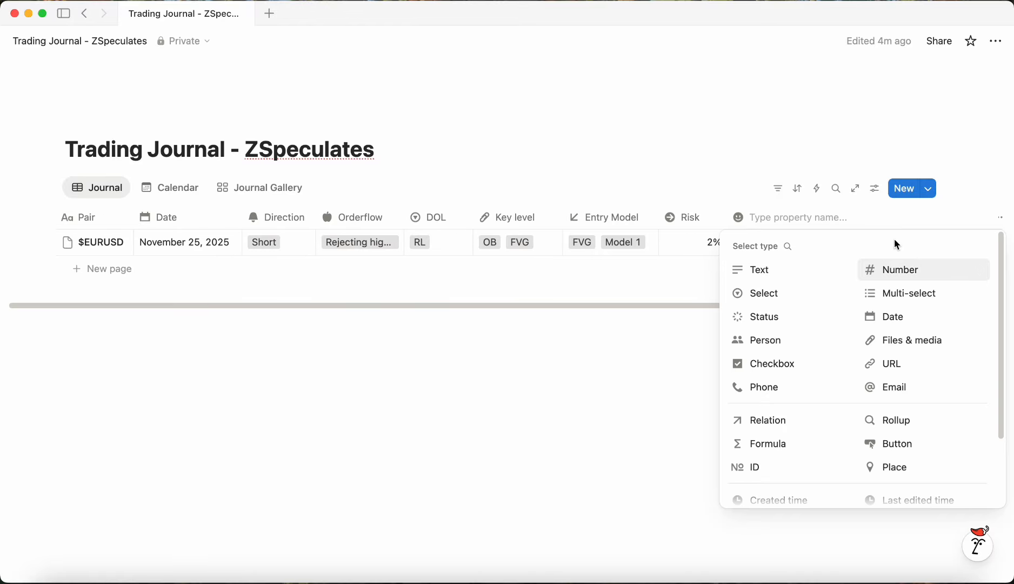
text(Emotions)
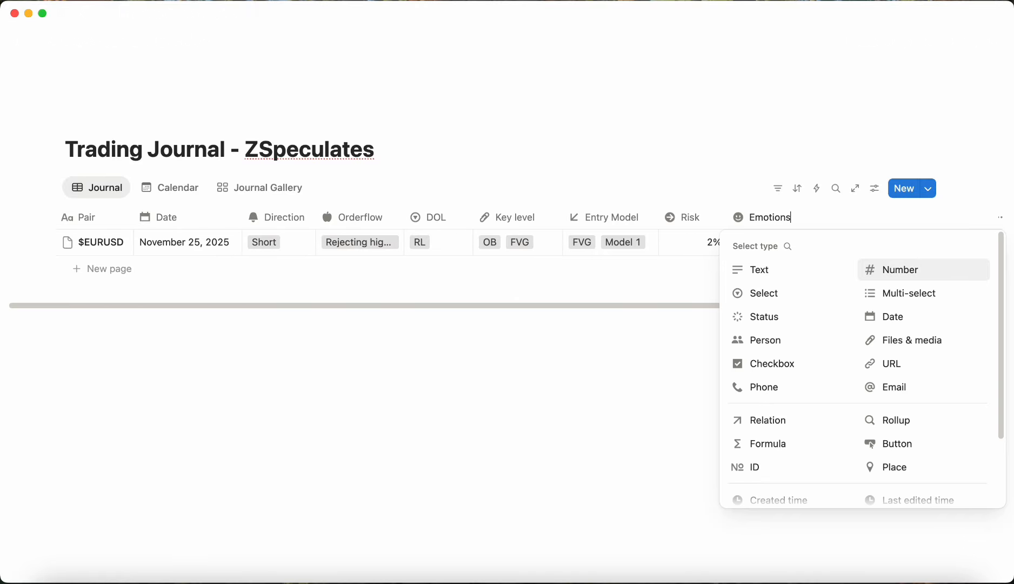
click(815, 278)
Step: Enter "I felt xyz while I entered on this trade with y percent risk because of x." in the $EURUSD Emotions cell and narrow that column
click(790, 246)
text(I felt xyz whil)
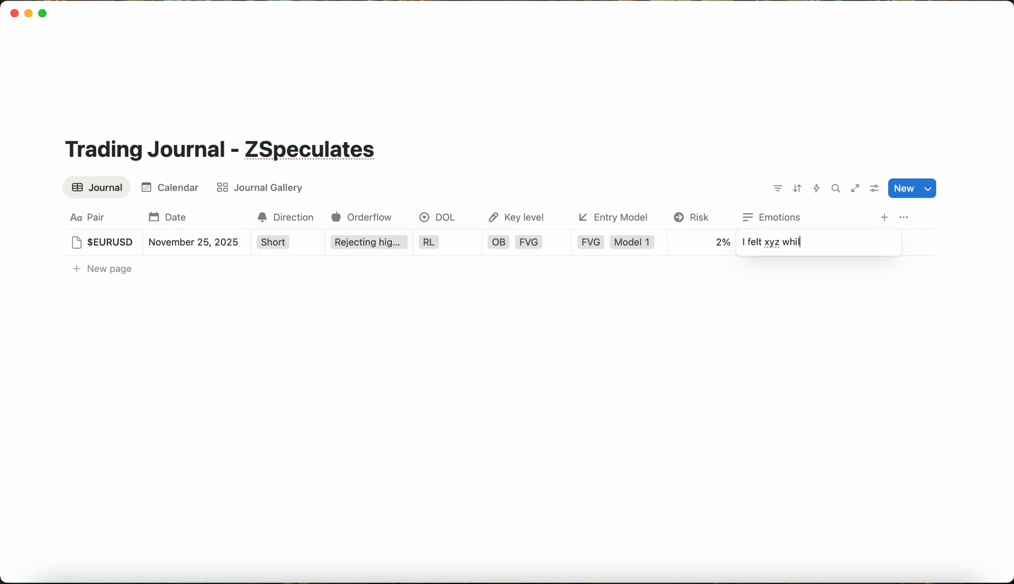
text(e I entered on this trade with y per)
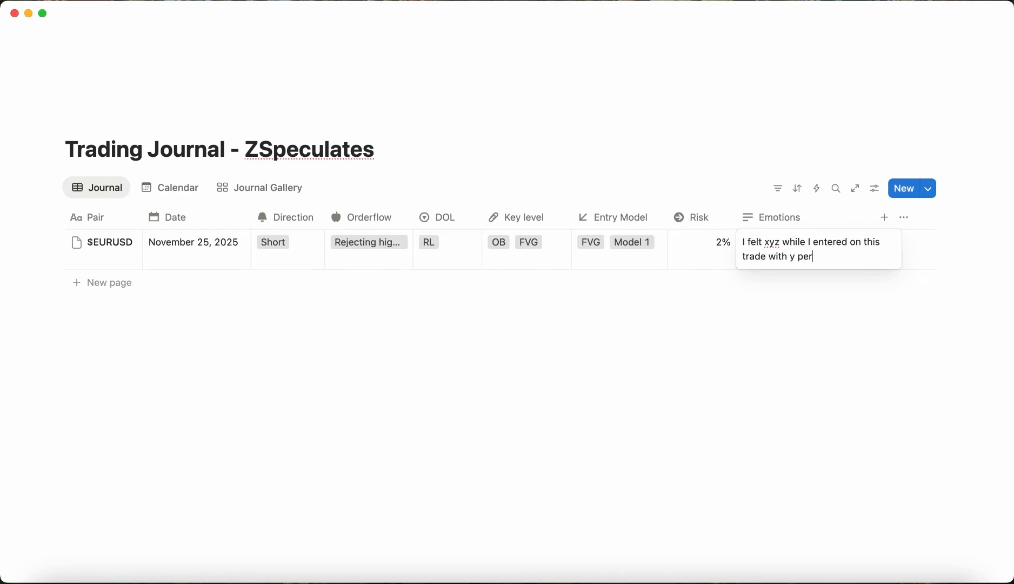
text(cent risk because of x.)
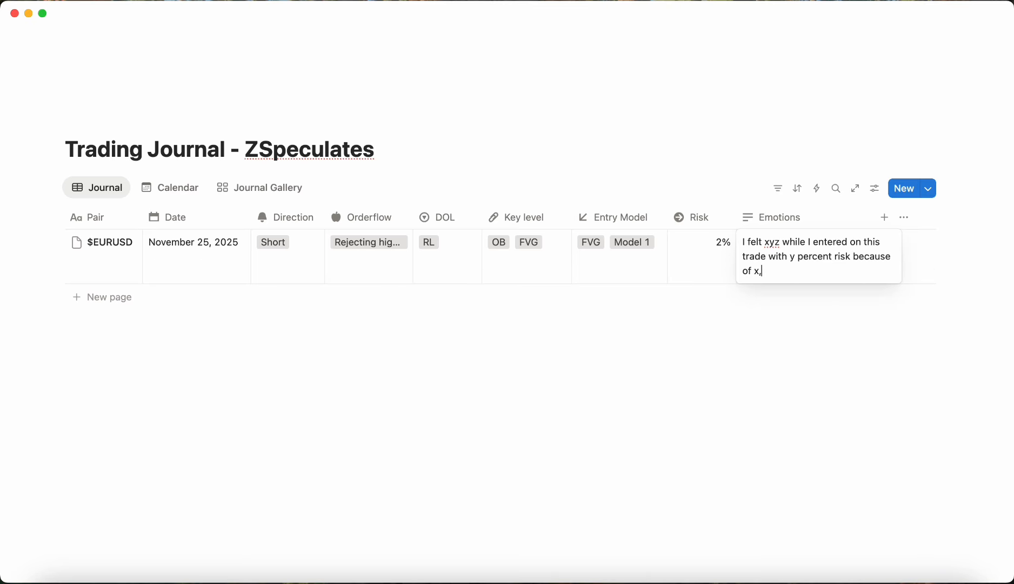
key(Escape)
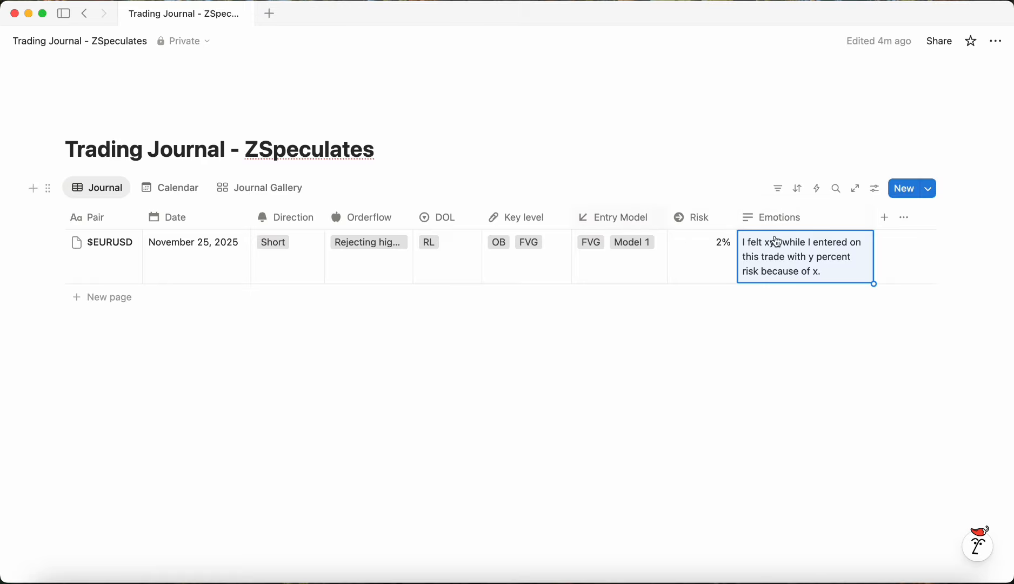
drag(874, 219, 814, 222)
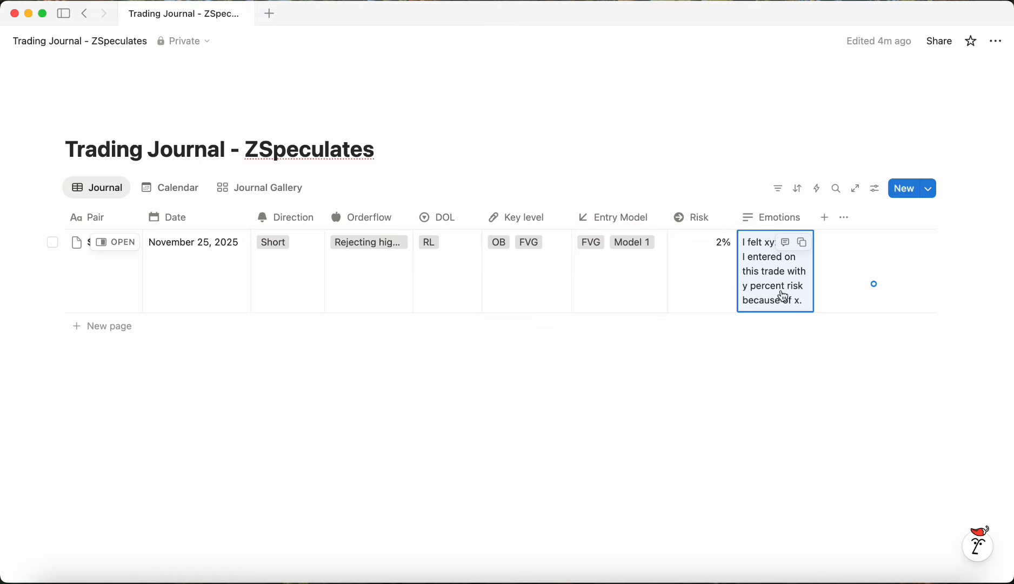
Step: Add a Files & media property named Chart
click(825, 226)
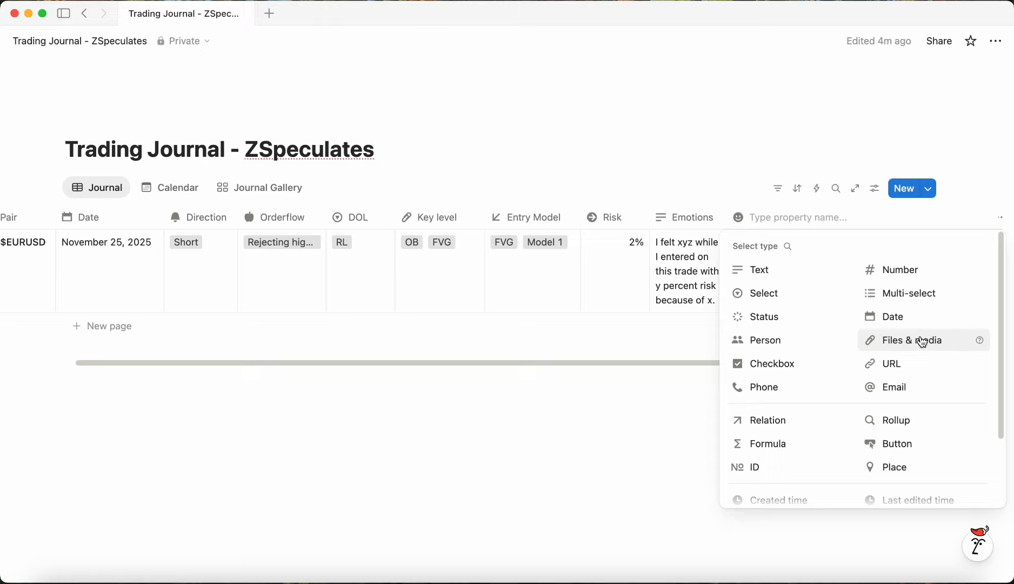
click(922, 341)
click(824, 226)
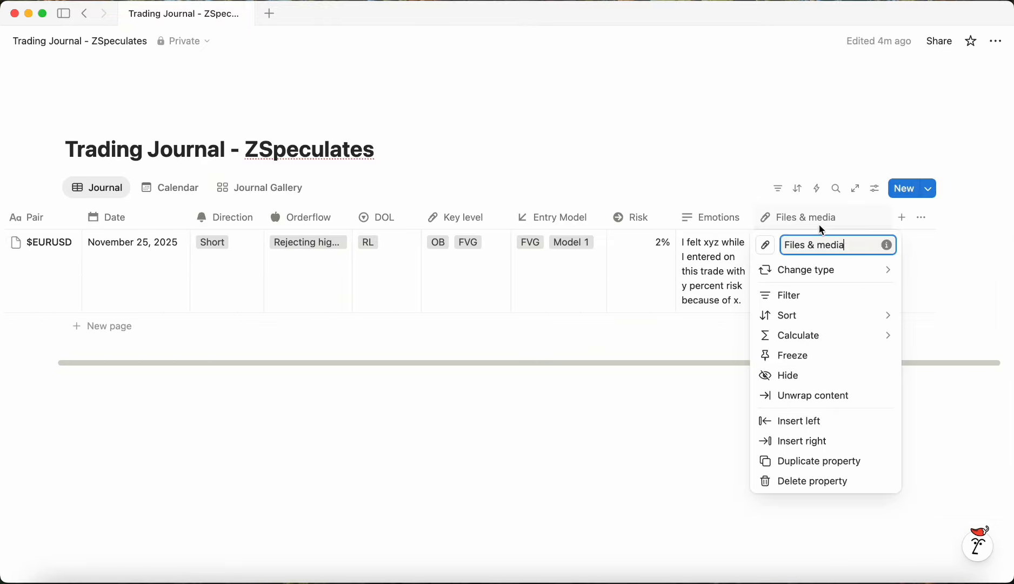
triple_click(849, 251)
text(Chart)
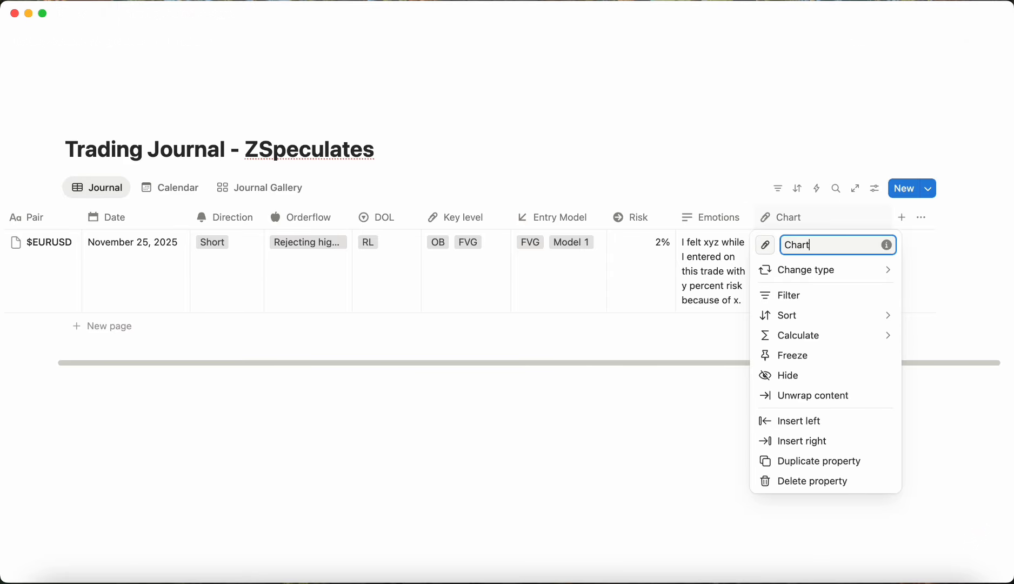
key(Return)
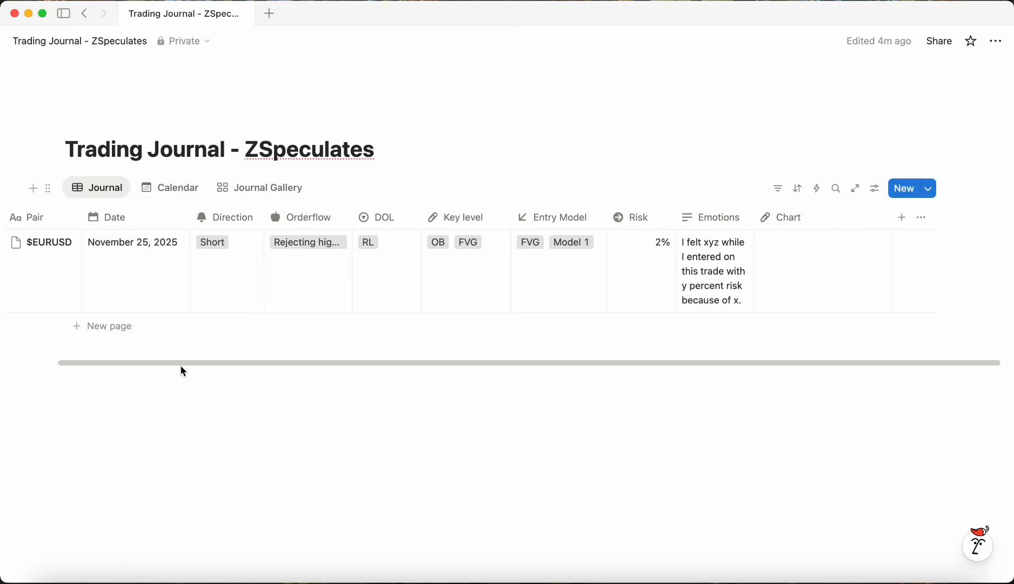
Step: Delete the Chart property
drag(175, 364, 63, 358)
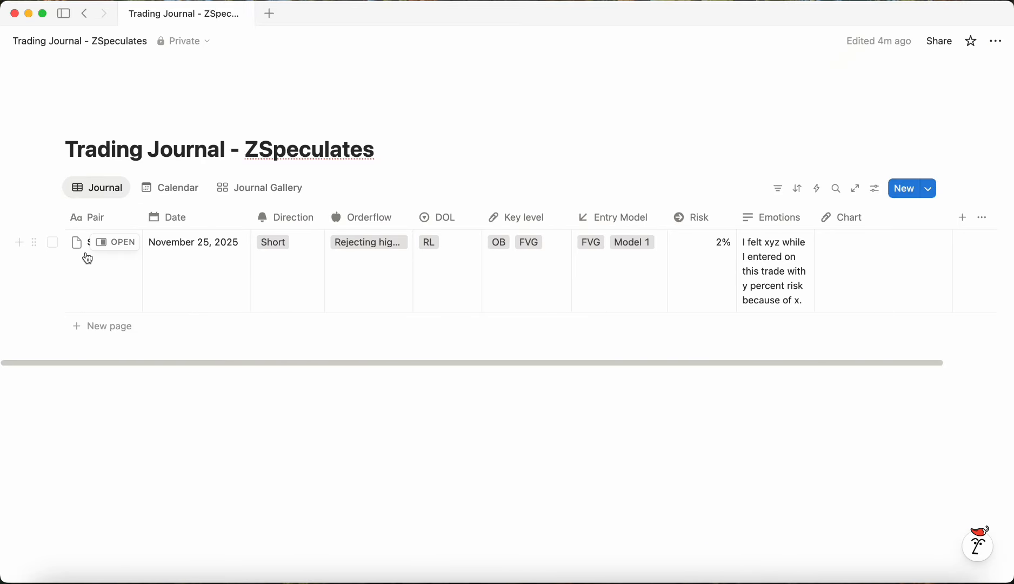
click(848, 218)
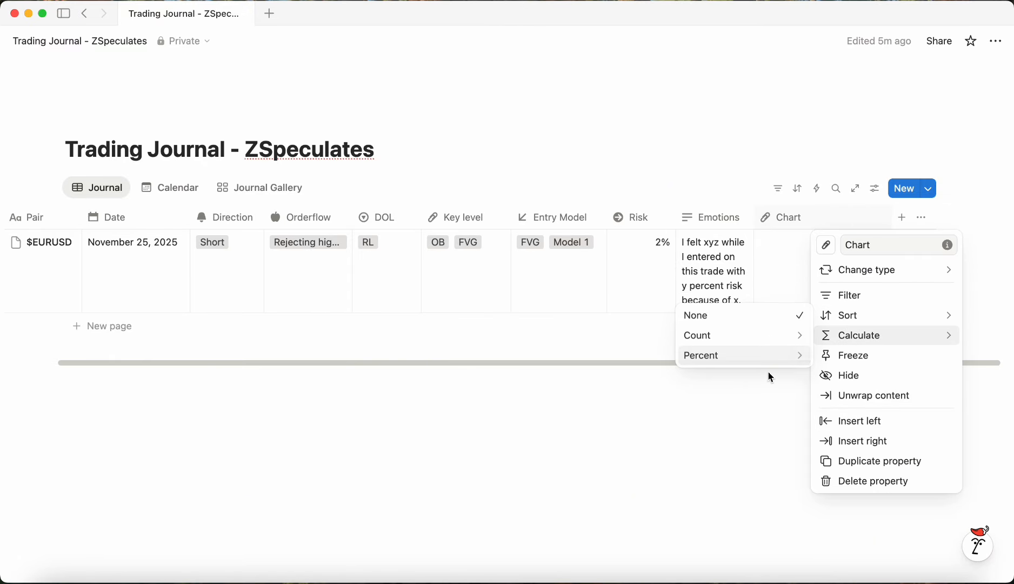
mouse_move(881, 272)
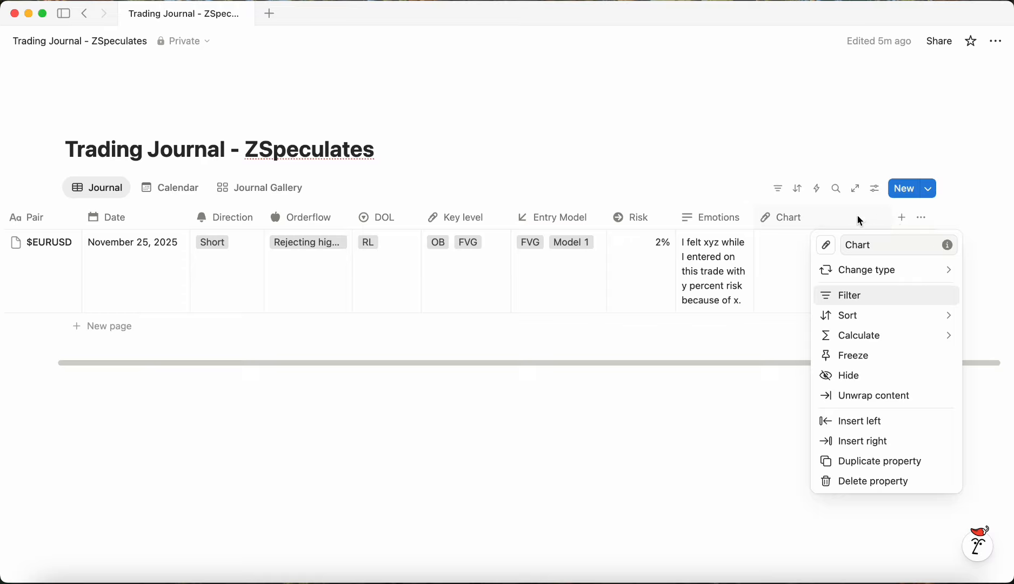
click(880, 481)
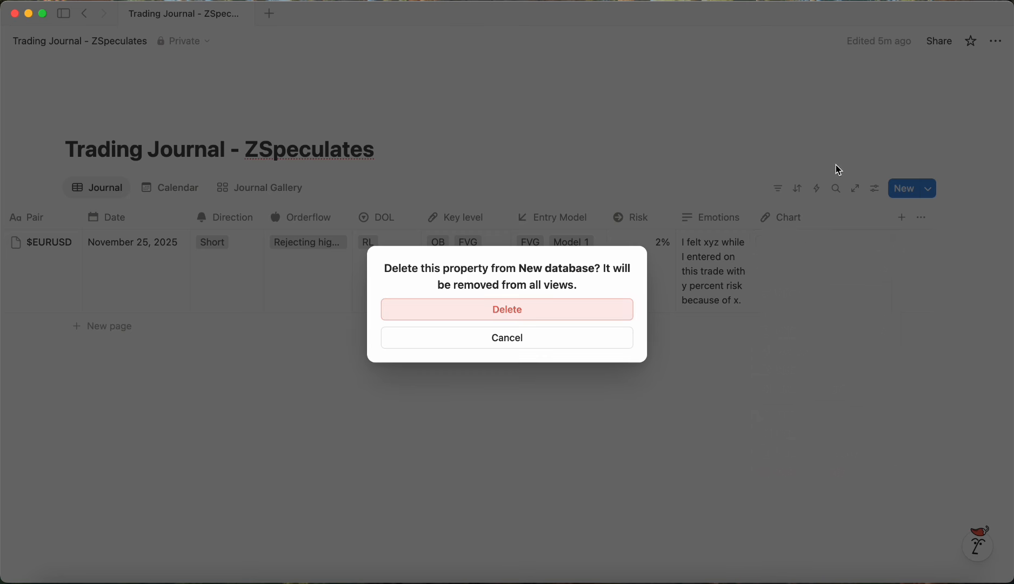
click(539, 311)
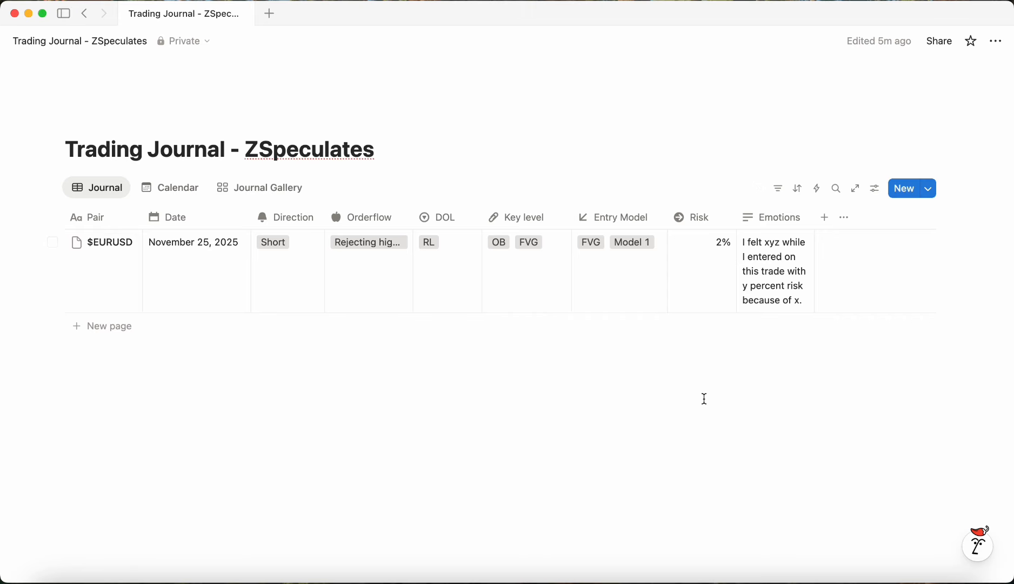
Step: Add a new trade row with the pair $GBPUSD in the Journal table
click(173, 188)
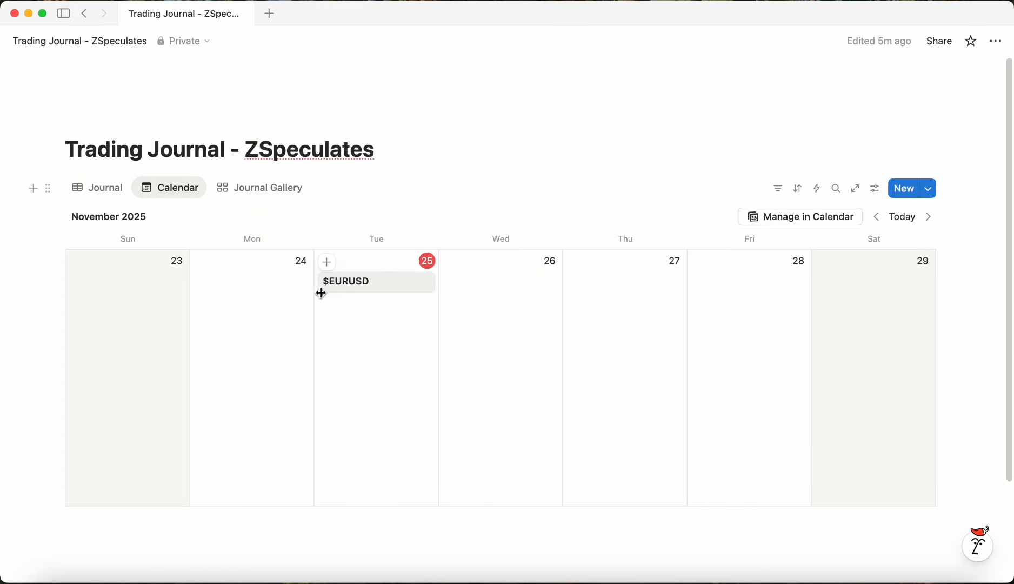
click(97, 190)
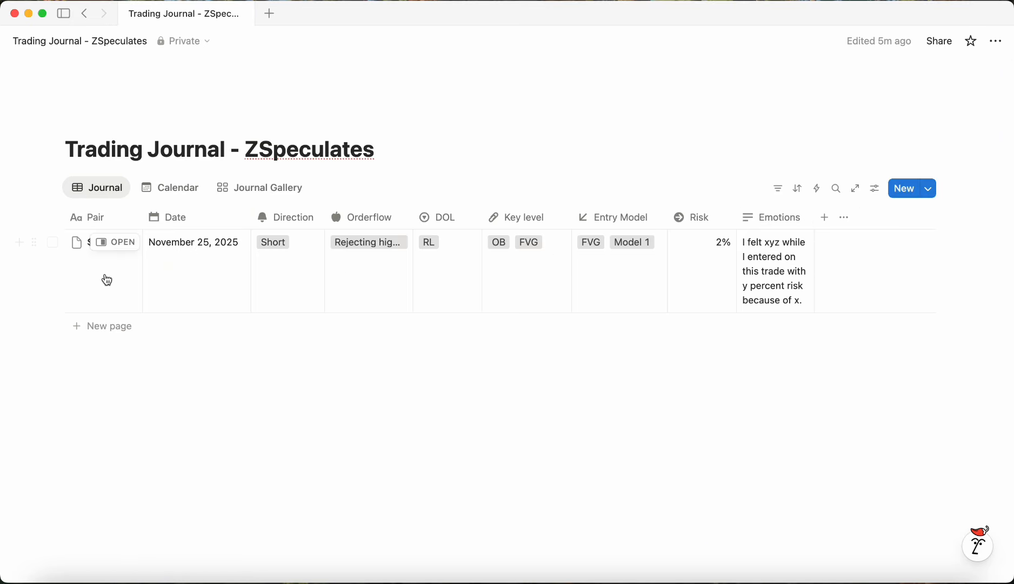
click(83, 326)
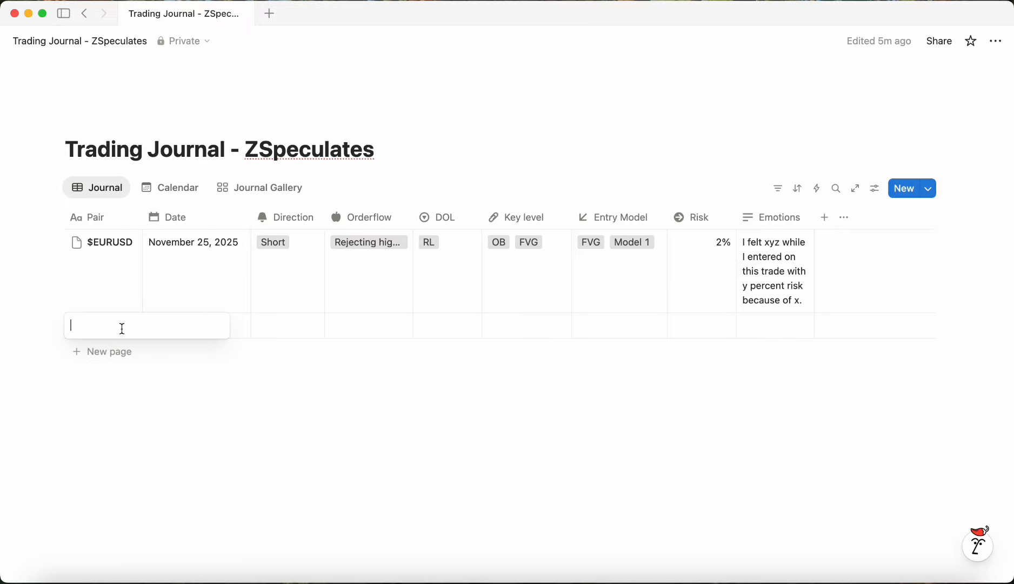
text($GBPUSD)
key(Return)
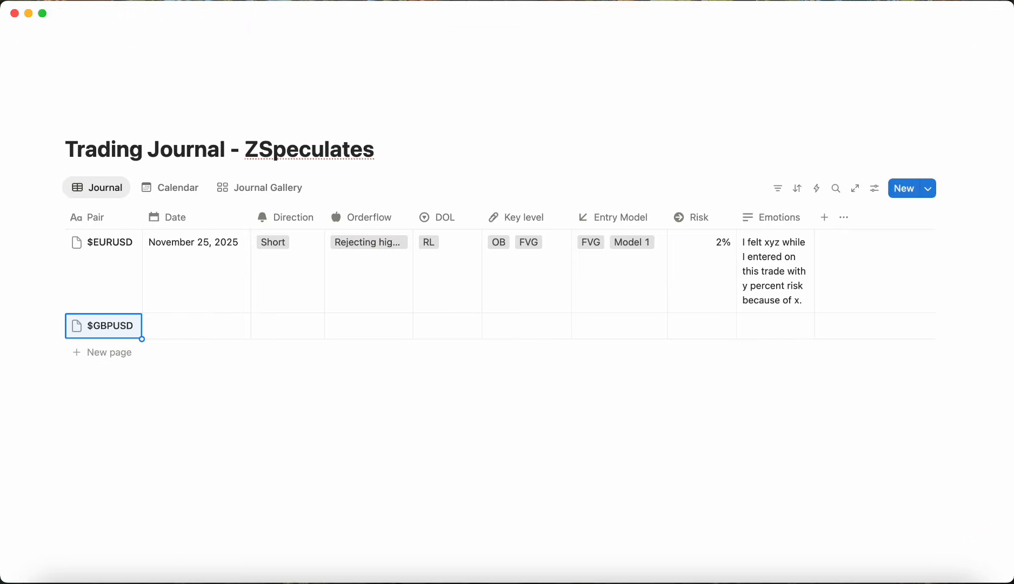
Step: Set the $GBPUSD row's date to November 25, 2025
click(225, 323)
click(208, 402)
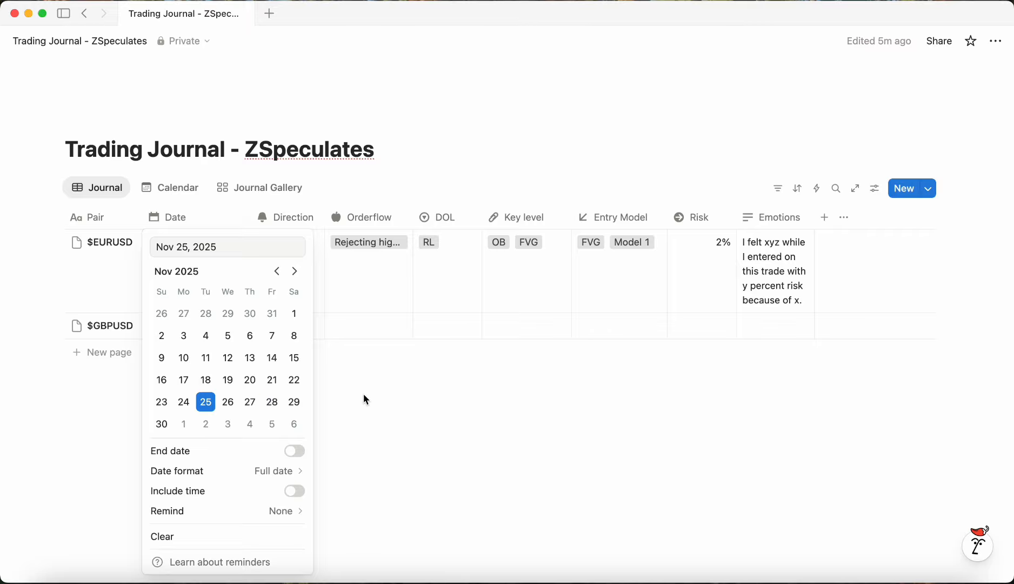
click(365, 400)
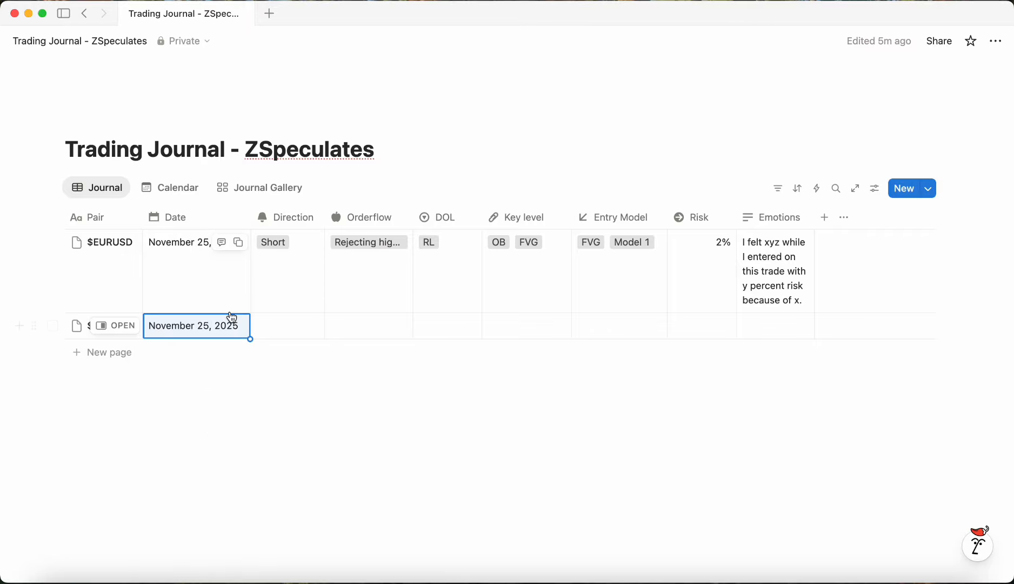
Step: Open the $GBPUSD entry from the Calendar view and look through its page options
click(183, 192)
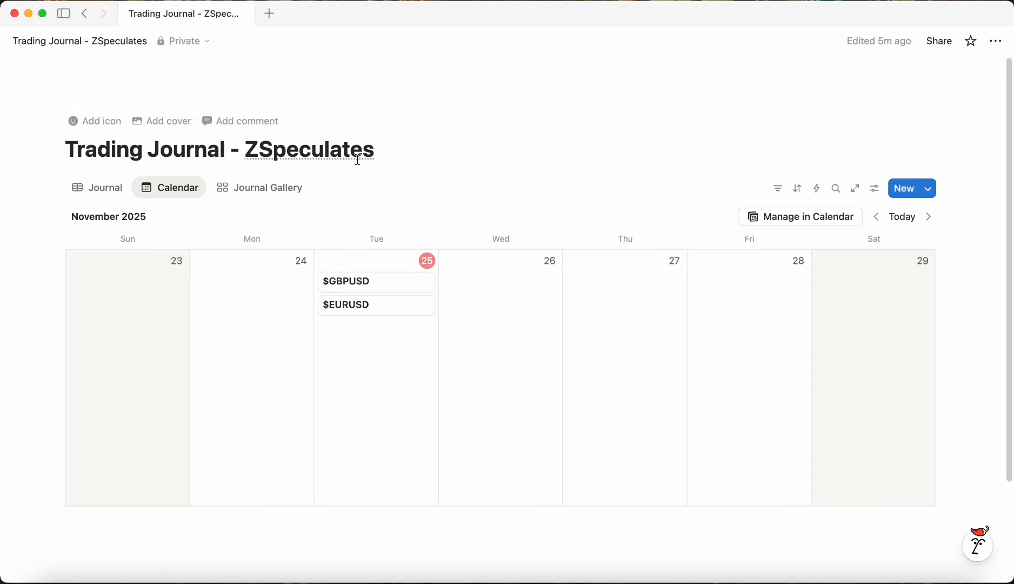
click(371, 282)
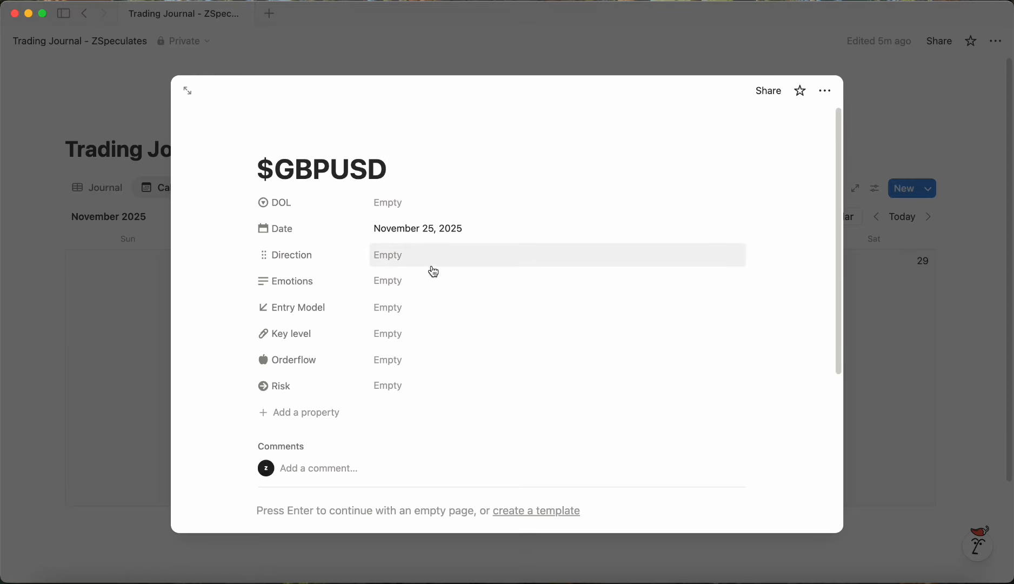
click(825, 91)
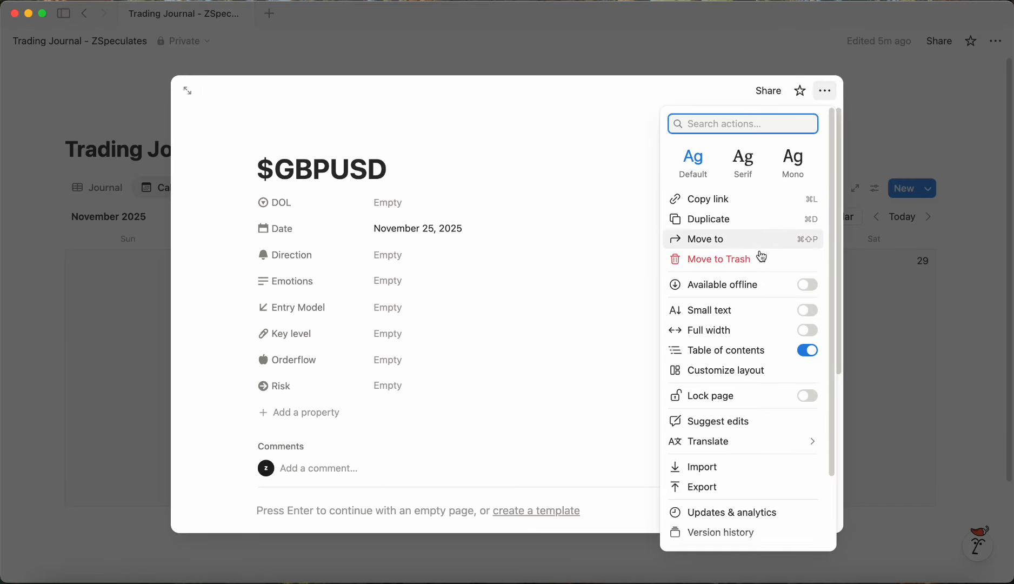
click(972, 216)
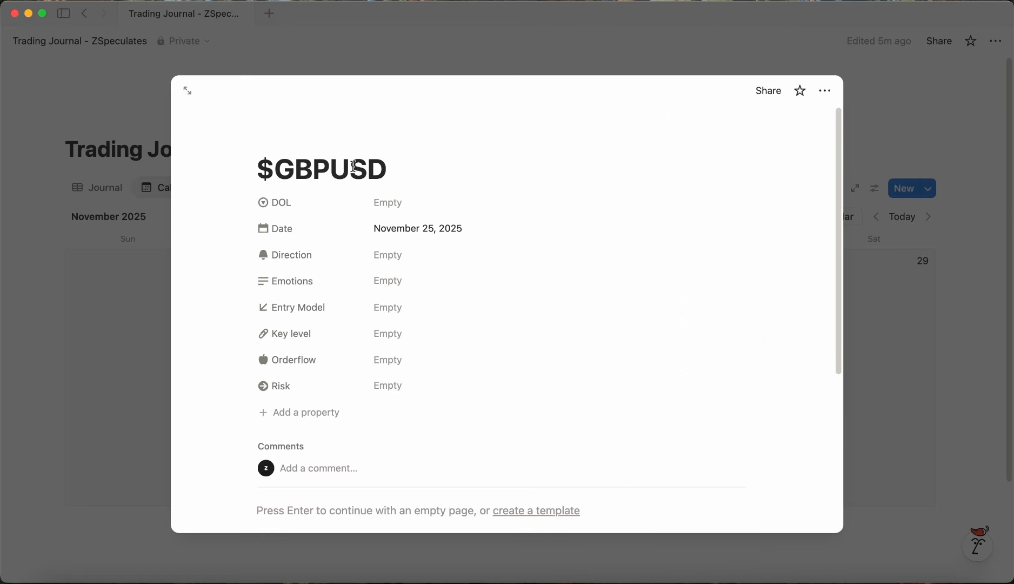
key(Escape)
Step: Try showing the Risk property on the calendar cards, then hide it again
click(881, 195)
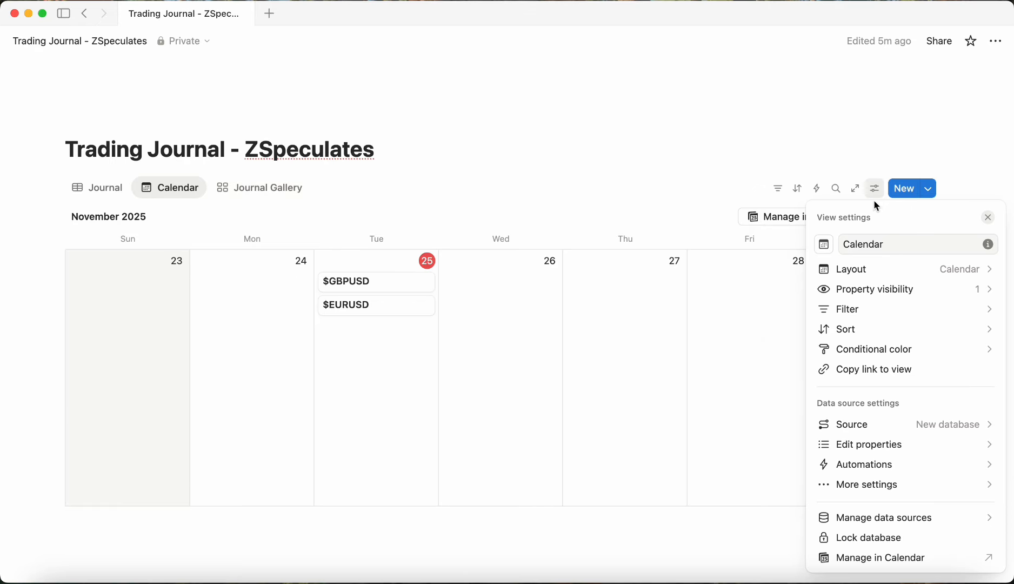
click(865, 287)
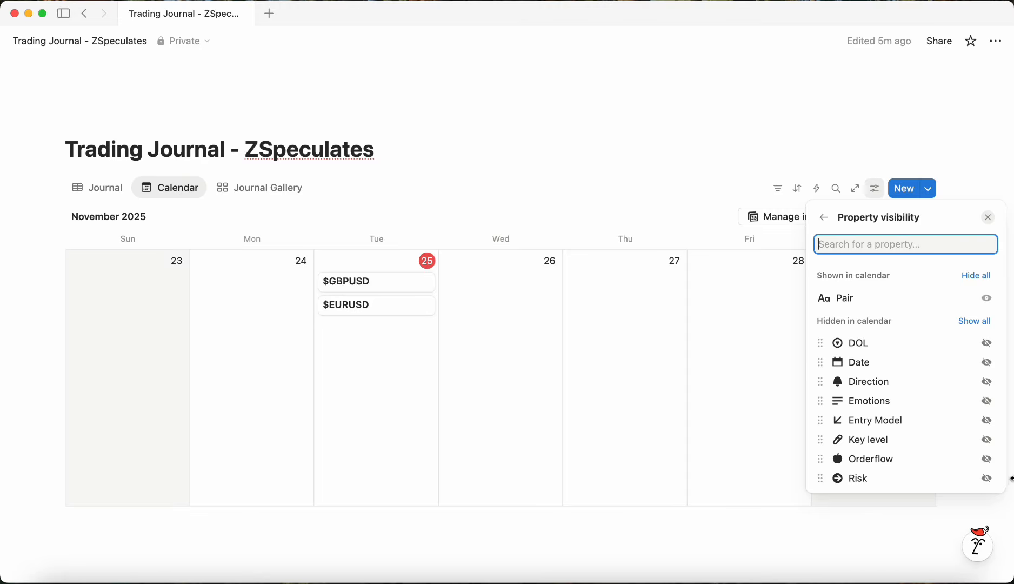
click(987, 479)
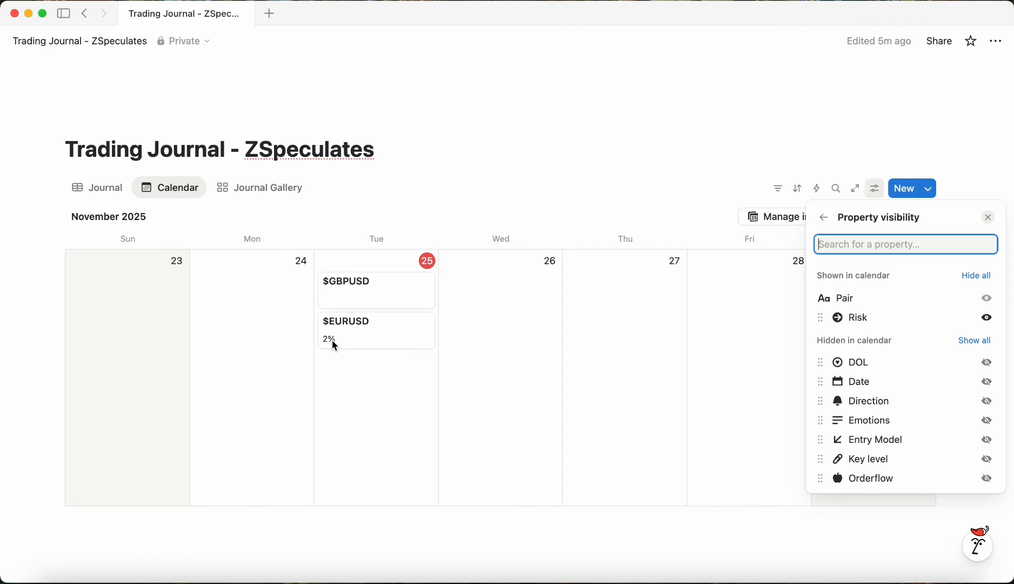
click(987, 317)
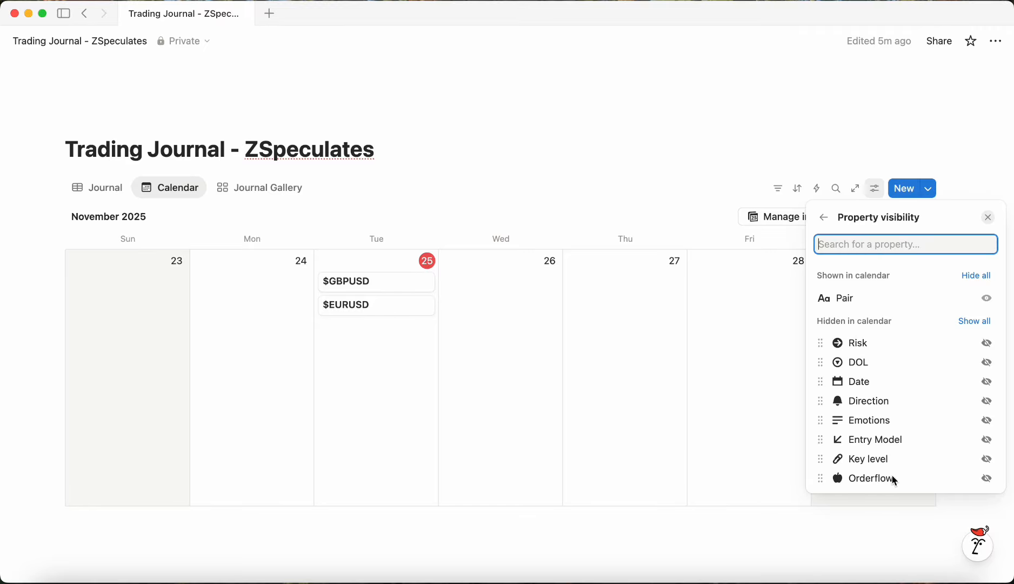
click(236, 245)
Step: Add a Number property named Gain to the Journal table
click(100, 189)
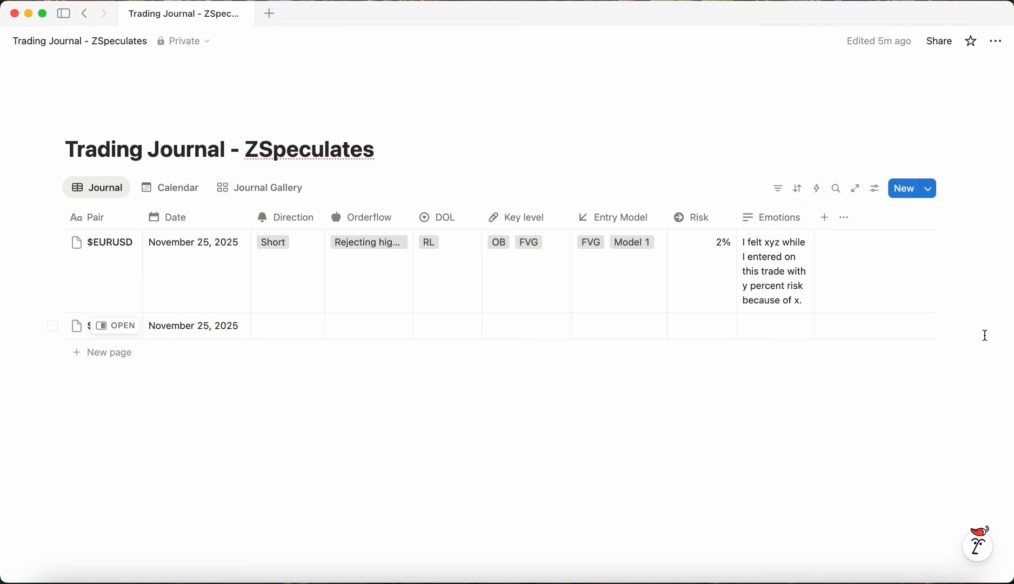
click(824, 219)
text(Gain)
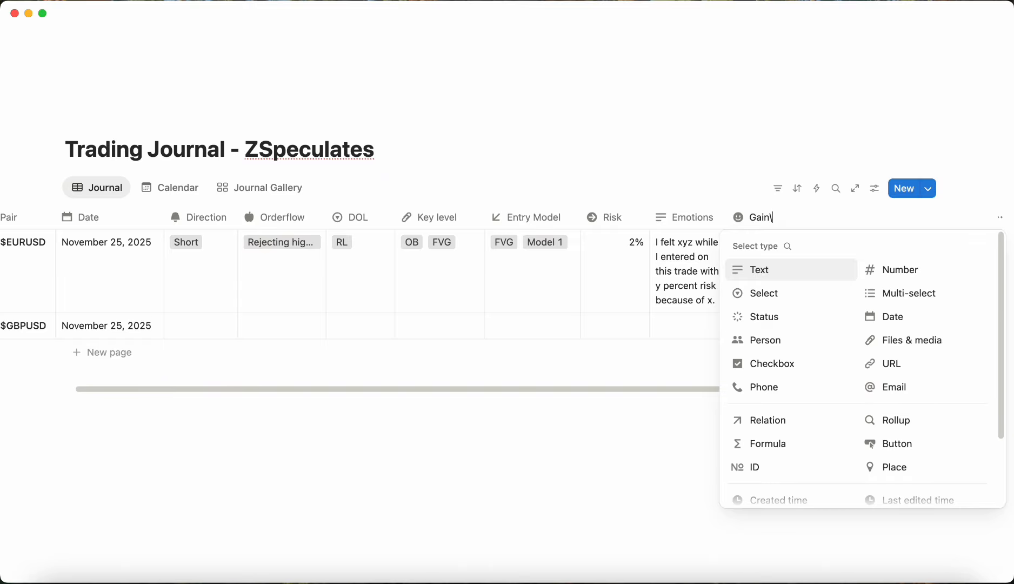
click(913, 272)
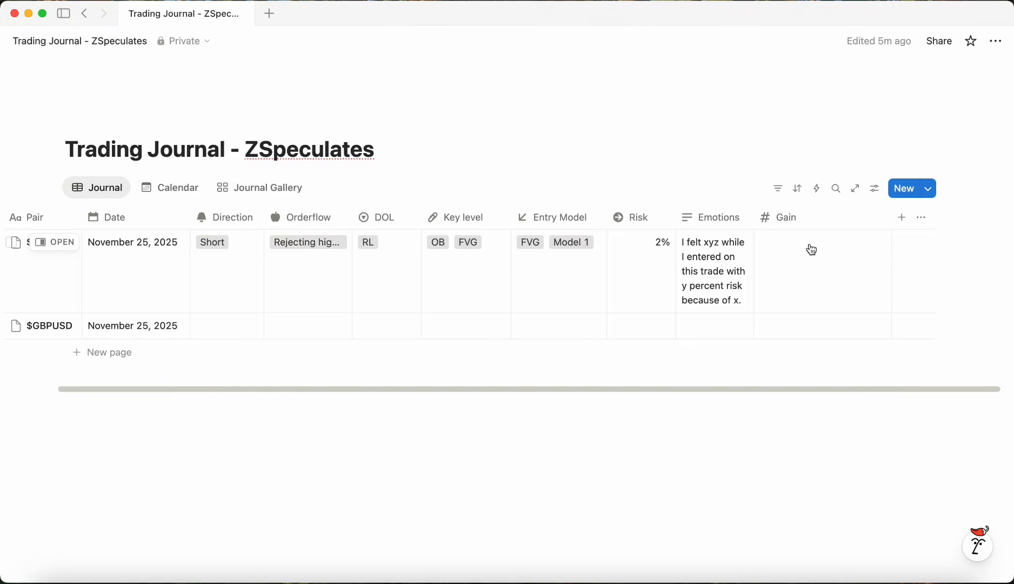
Step: Set the Gain property's number format to Percent
click(809, 219)
mouse_move(845, 269)
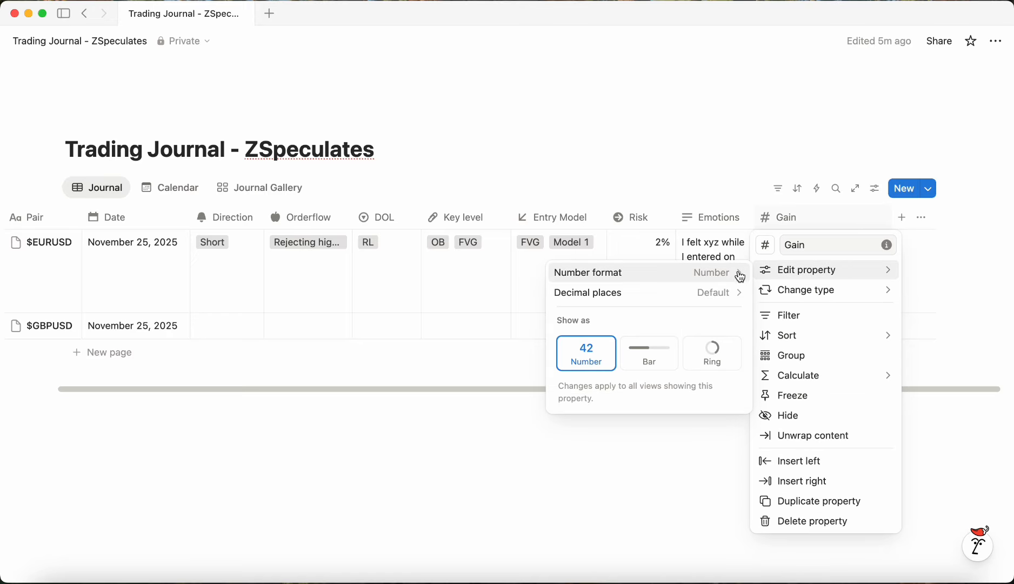
click(740, 273)
click(672, 276)
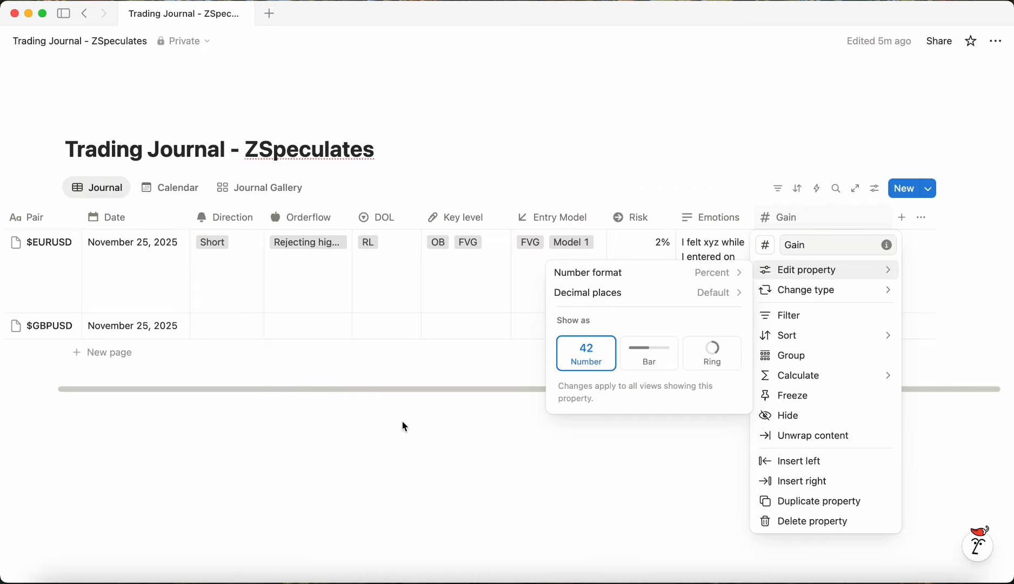
click(540, 504)
Step: Enter a Gain of 10 for the $EURUSD trade in the table
click(829, 267)
text(1)
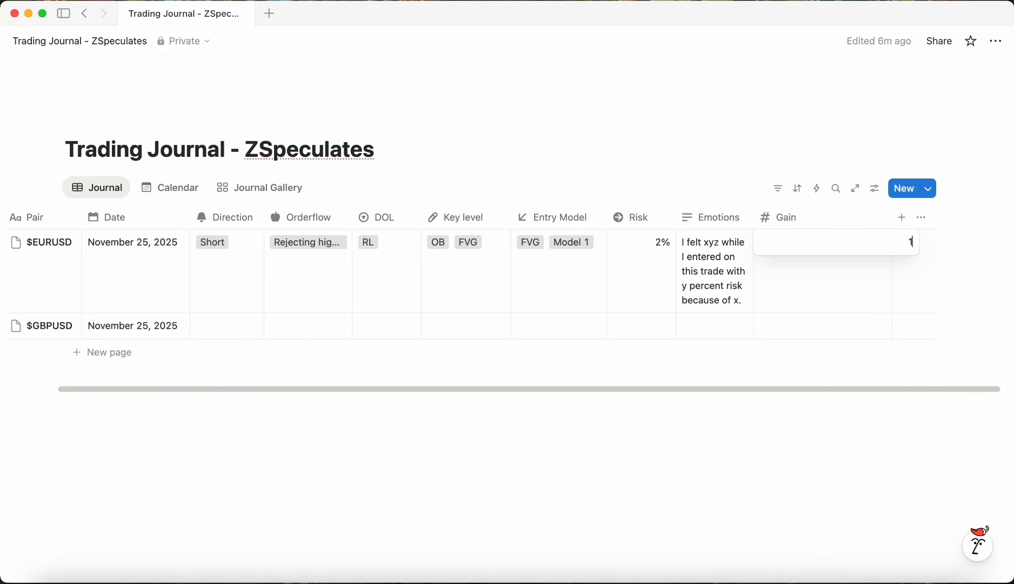
text(0)
key(Return)
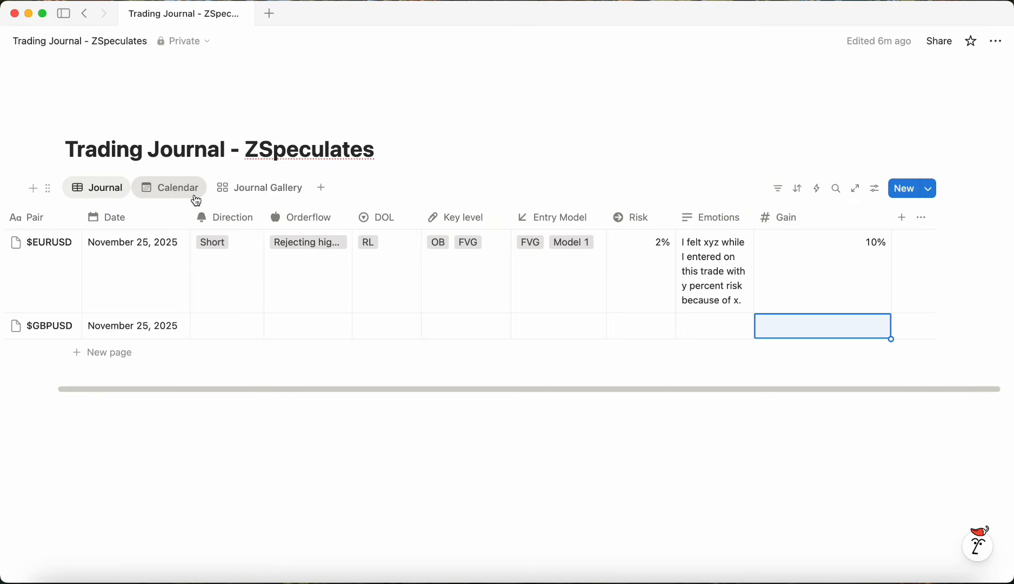
Step: Switch to the Calendar view and show the Gain property on its cards
click(195, 198)
click(875, 188)
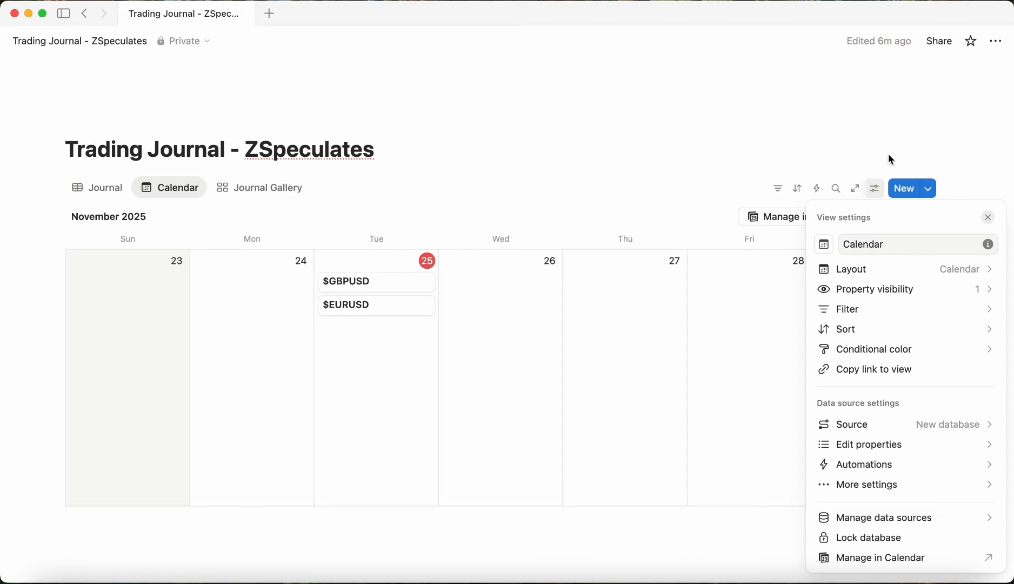
click(894, 290)
click(987, 498)
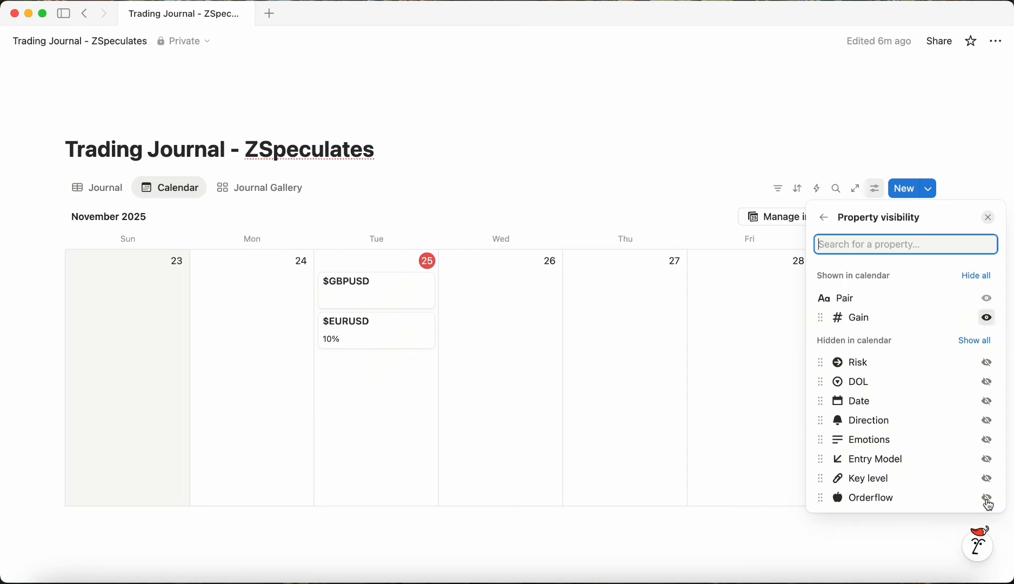
click(376, 415)
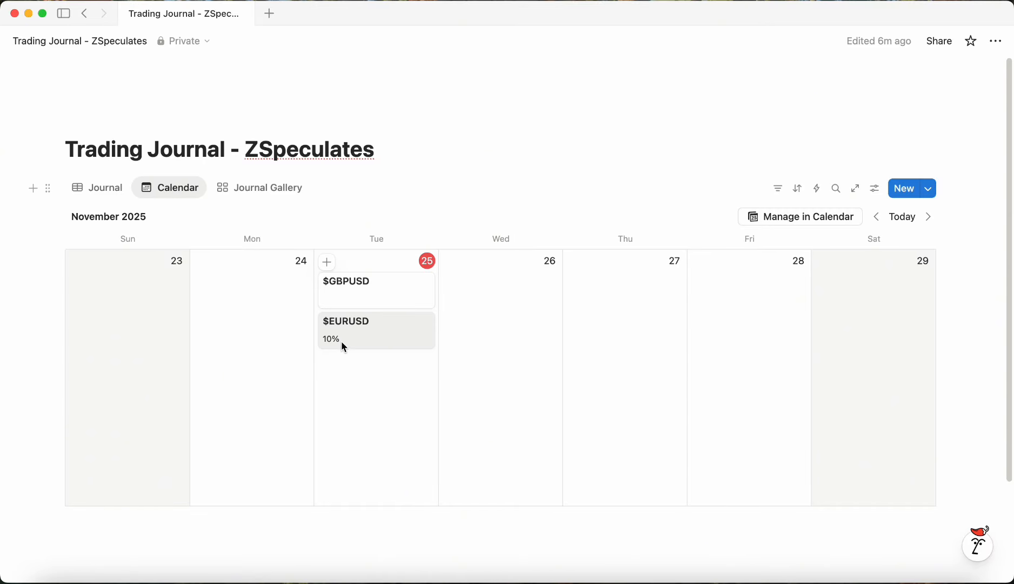
Step: Open the $GBPUSD entry from the calendar and set its Gain to 8%
click(371, 307)
click(406, 335)
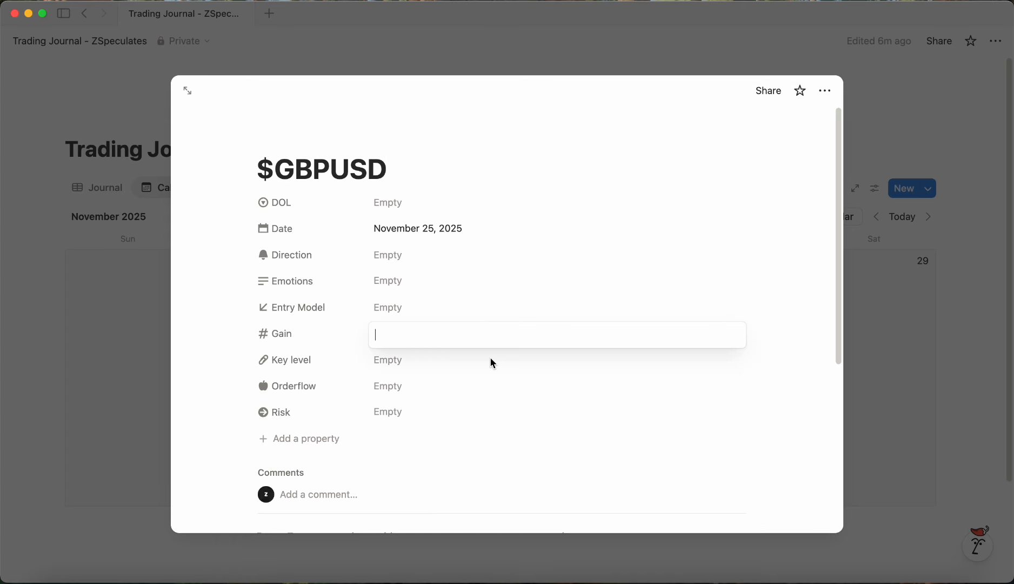
text(8)
key(Return)
click(930, 254)
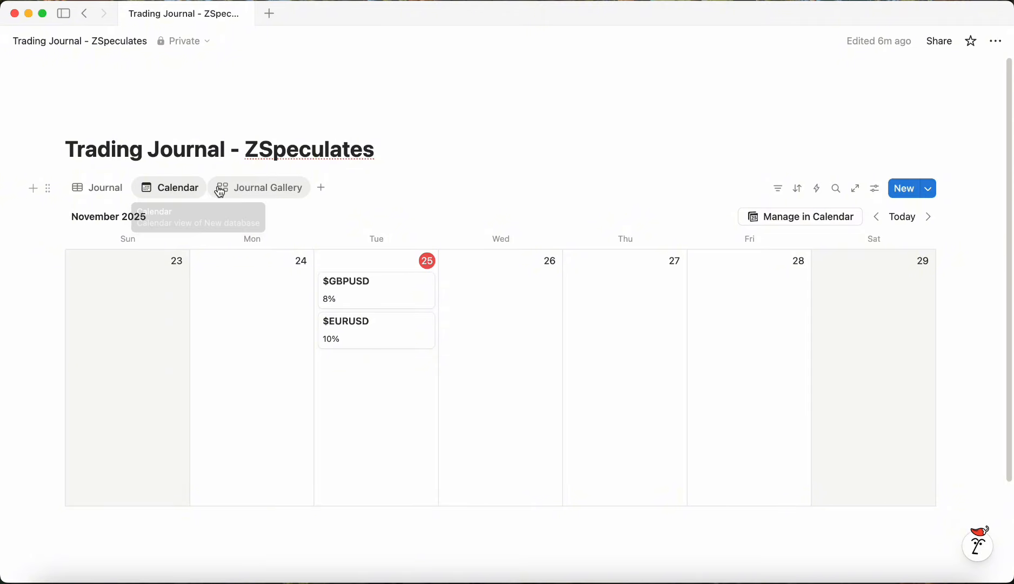
Step: Delete both the $EURUSD and $GBPUSD entries from the Journal Gallery view
click(273, 201)
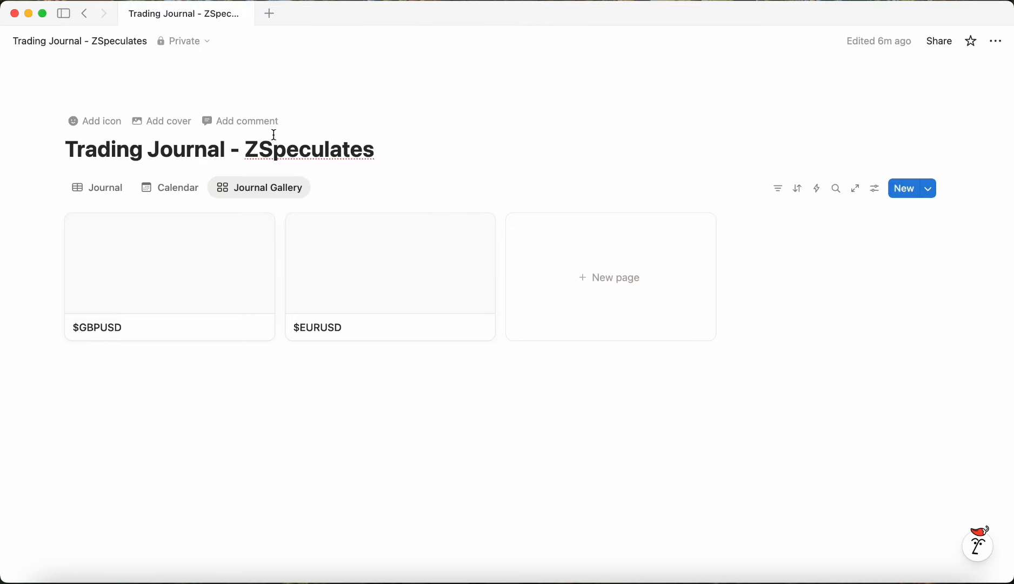
click(480, 227)
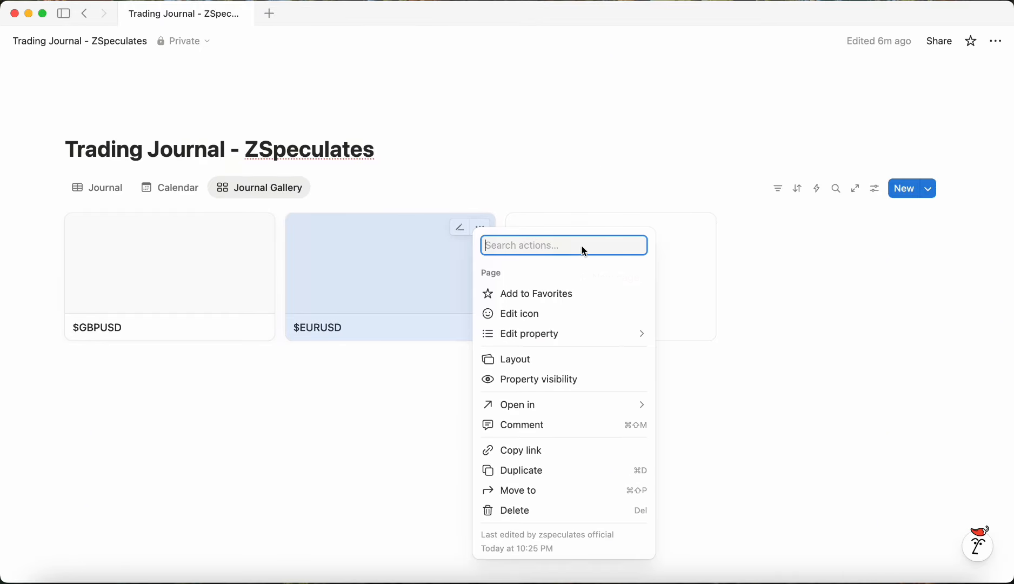
click(592, 510)
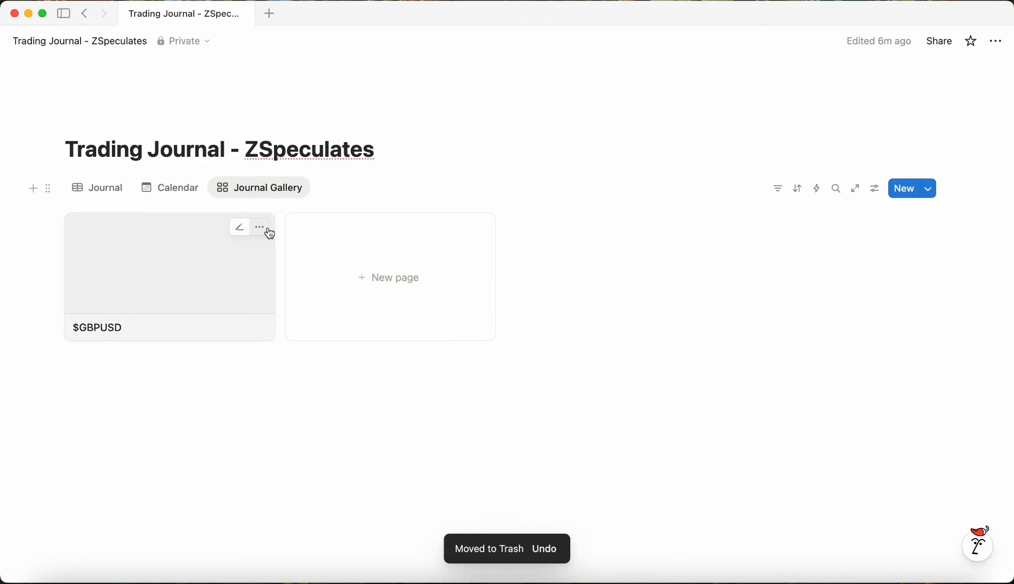
click(262, 227)
click(334, 512)
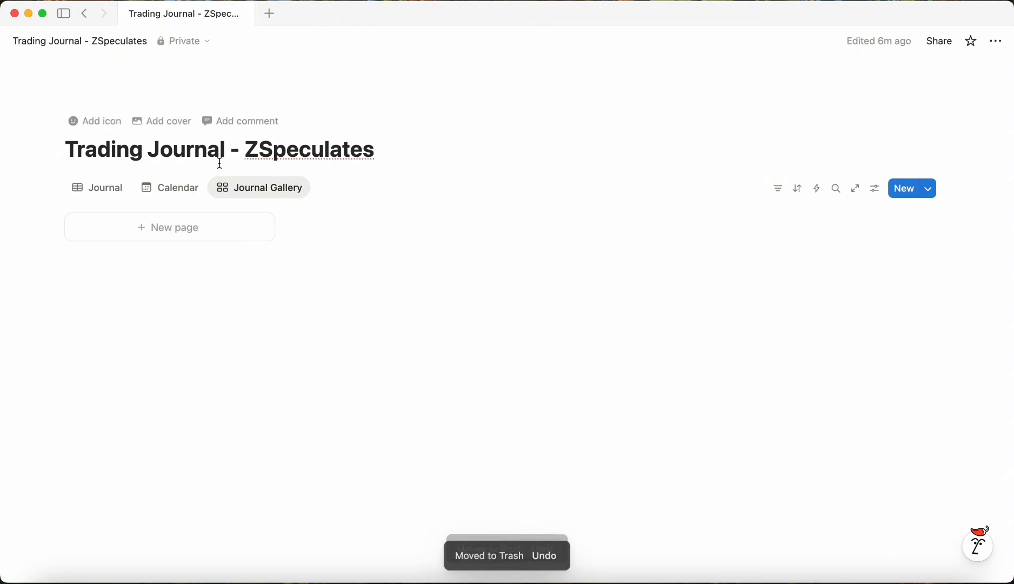
Step: Delete the Calendar view
click(182, 189)
click(182, 189)
click(195, 370)
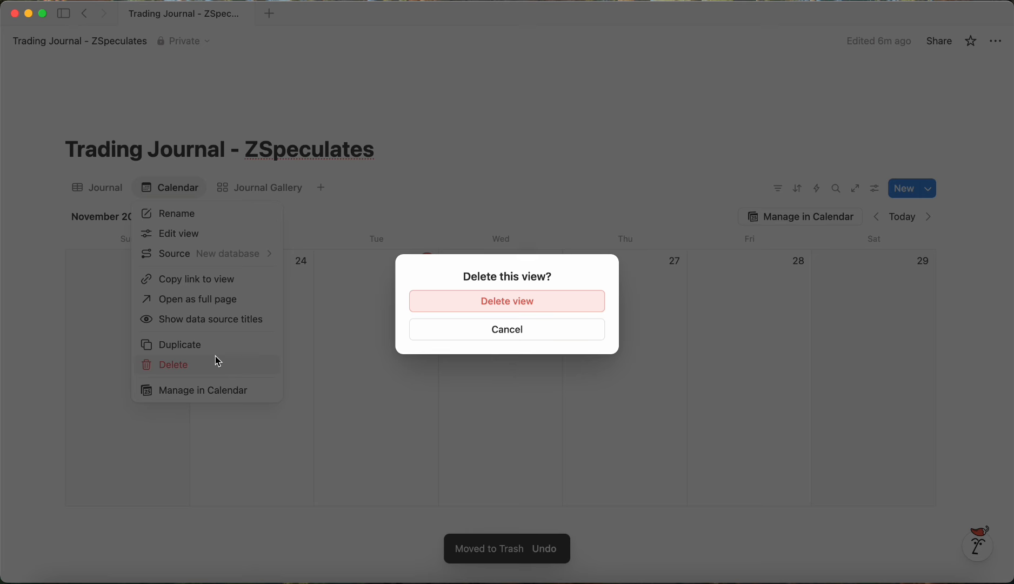
click(557, 309)
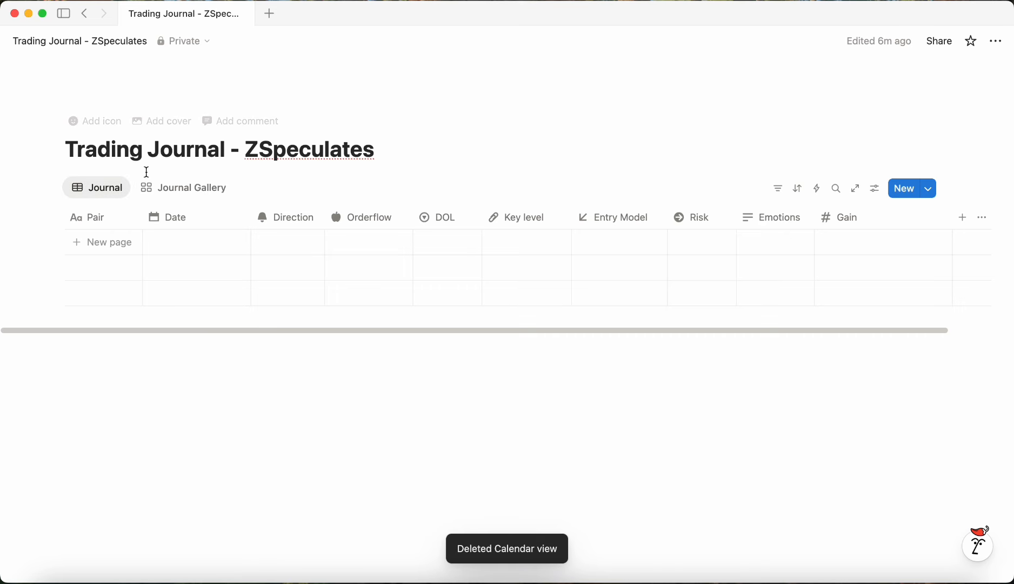
Step: Create a new entry in the Journal Gallery titled $USDJPY
click(187, 188)
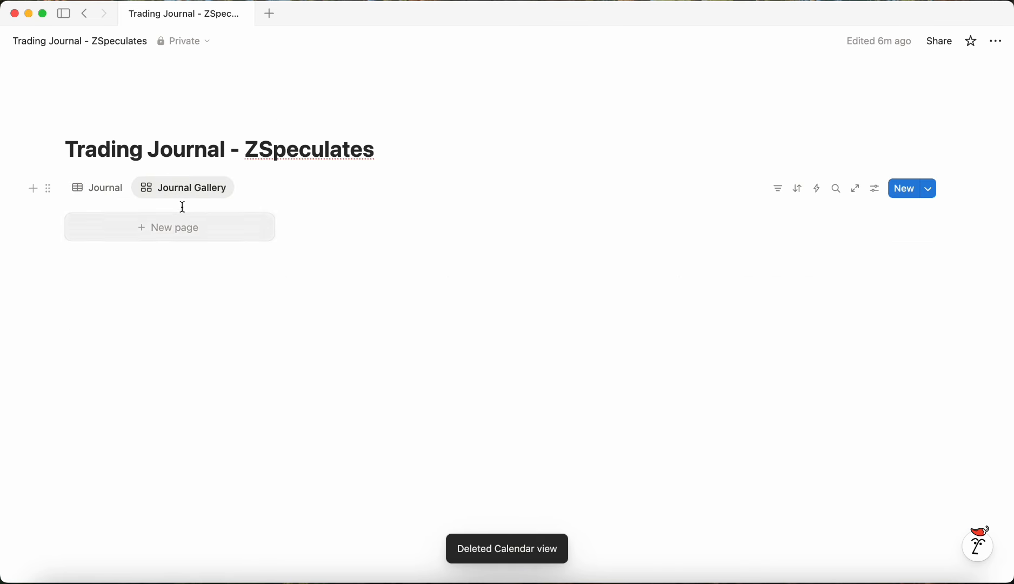
click(117, 200)
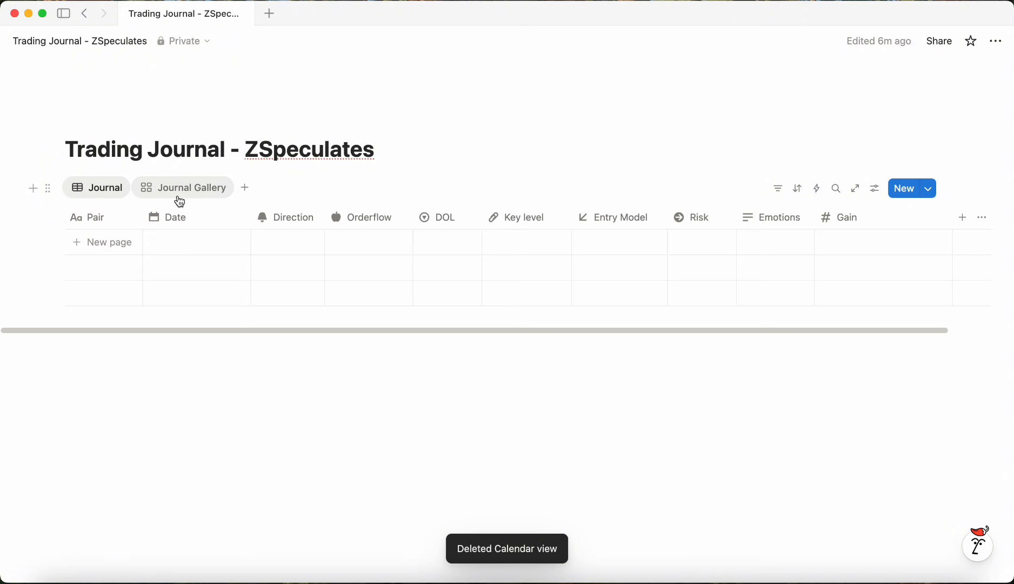
click(162, 189)
click(172, 234)
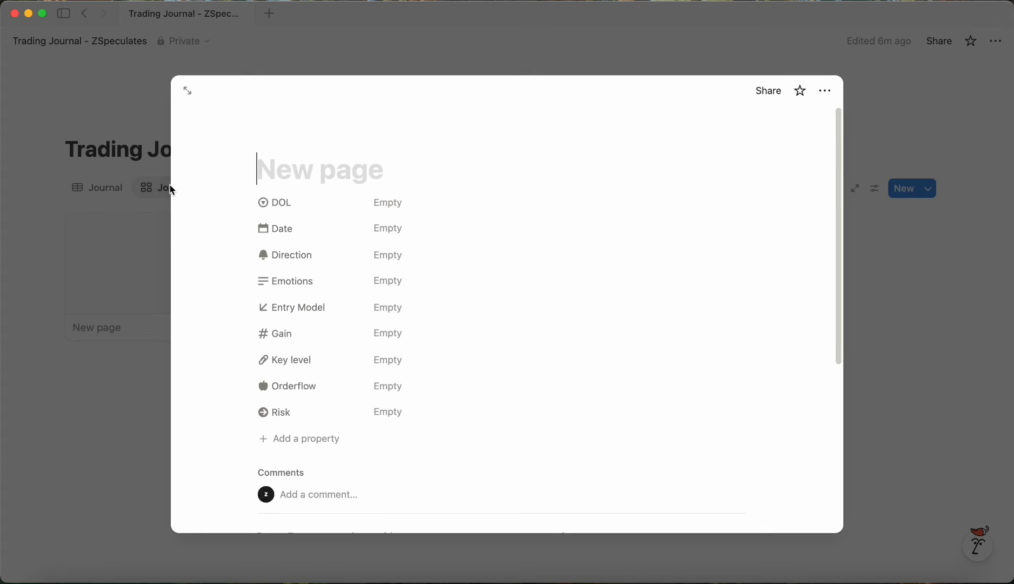
click(86, 204)
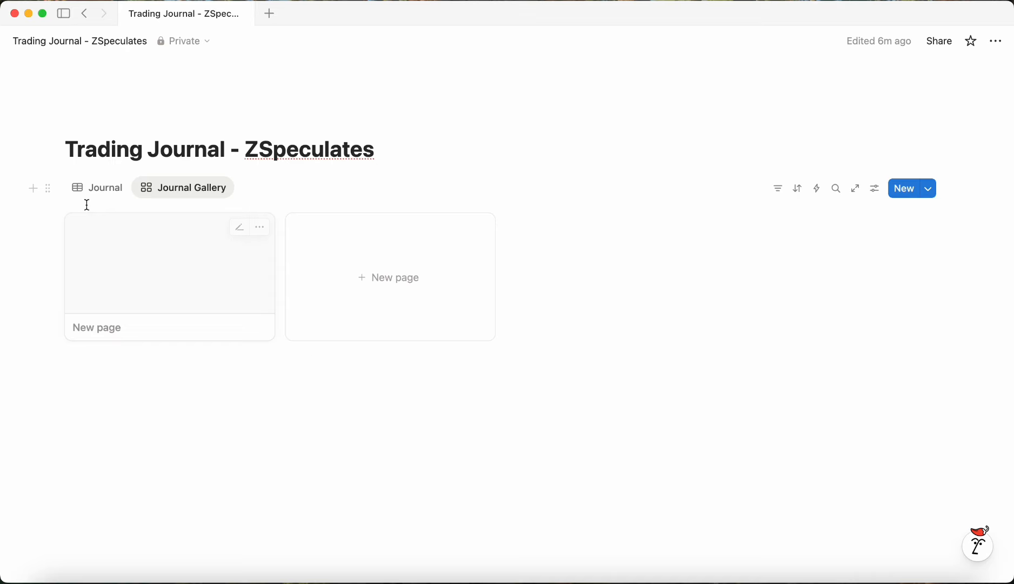
click(108, 269)
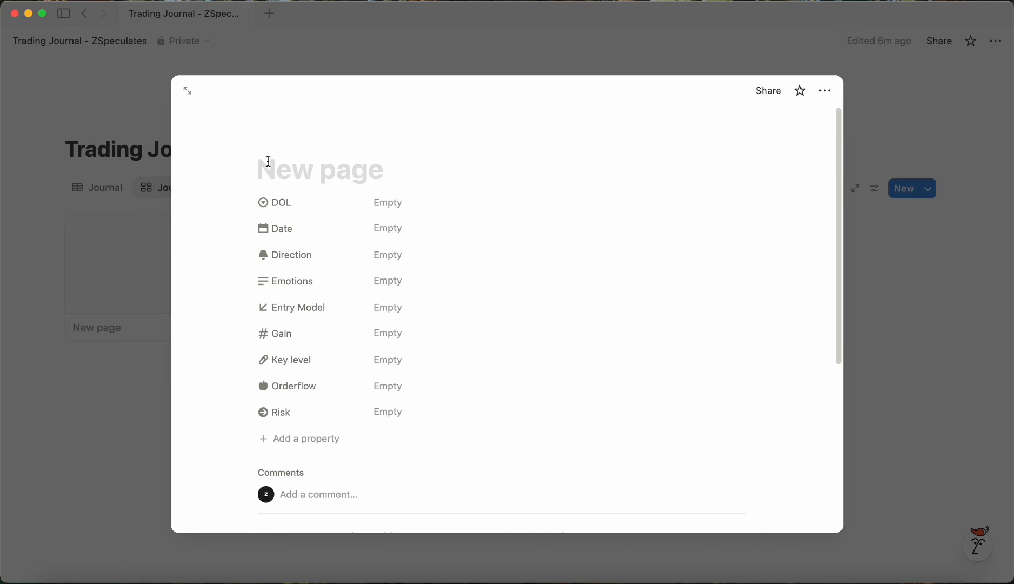
text($U)
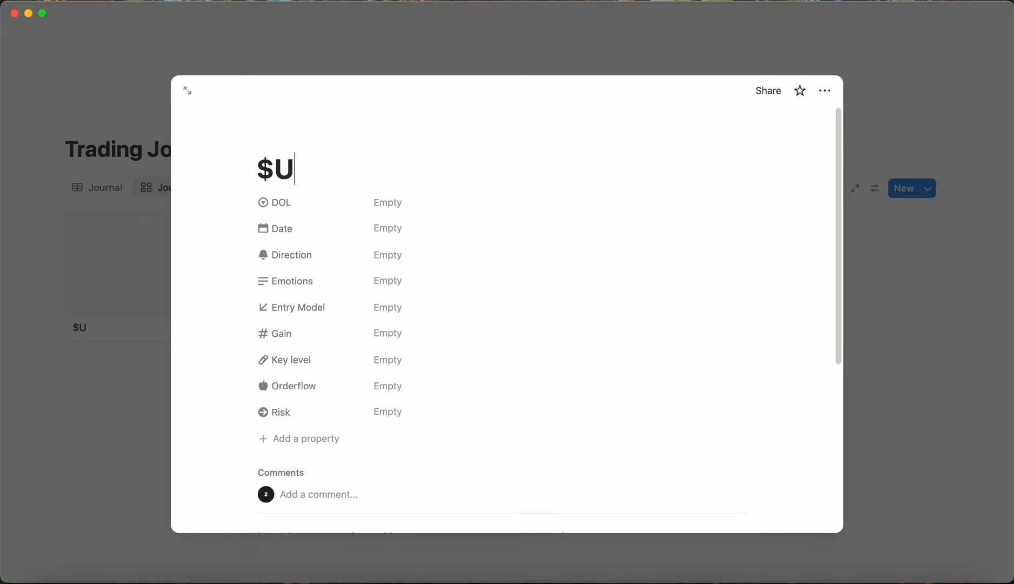
text(SDJPY)
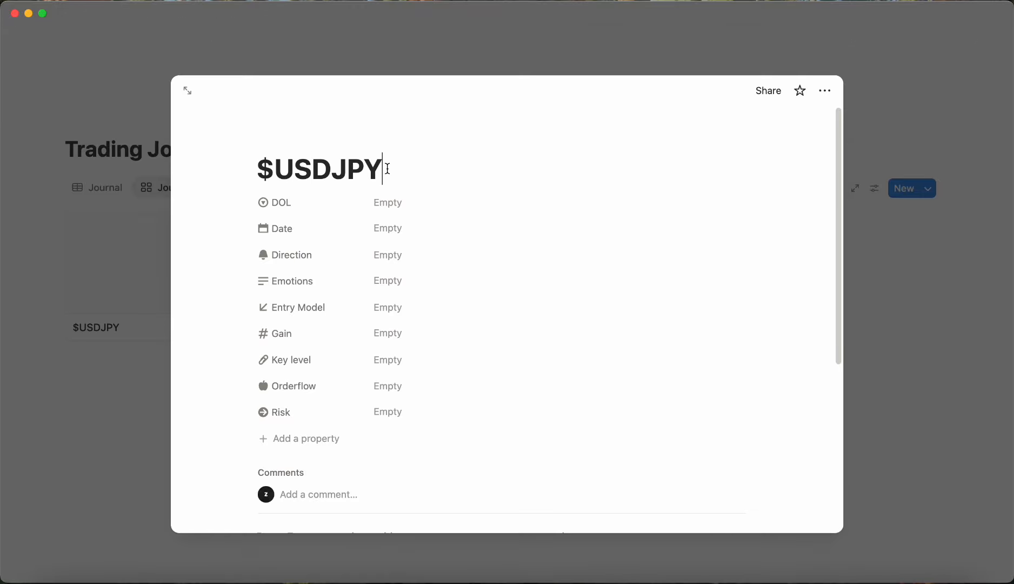
Step: Set the $USDJPY entry's DOL to RH and its date to November 25, 2025
click(415, 200)
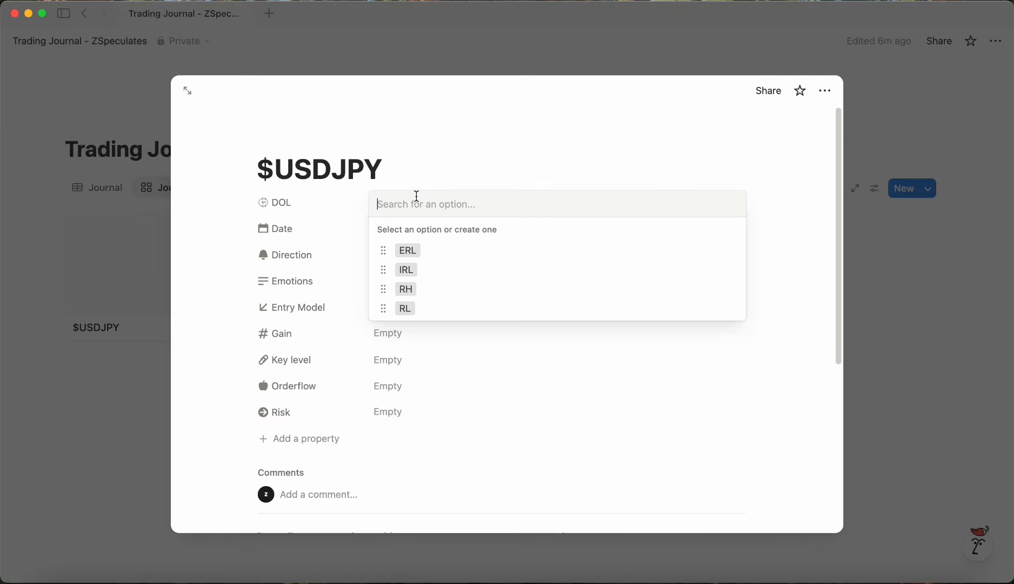
click(438, 293)
click(424, 229)
click(429, 404)
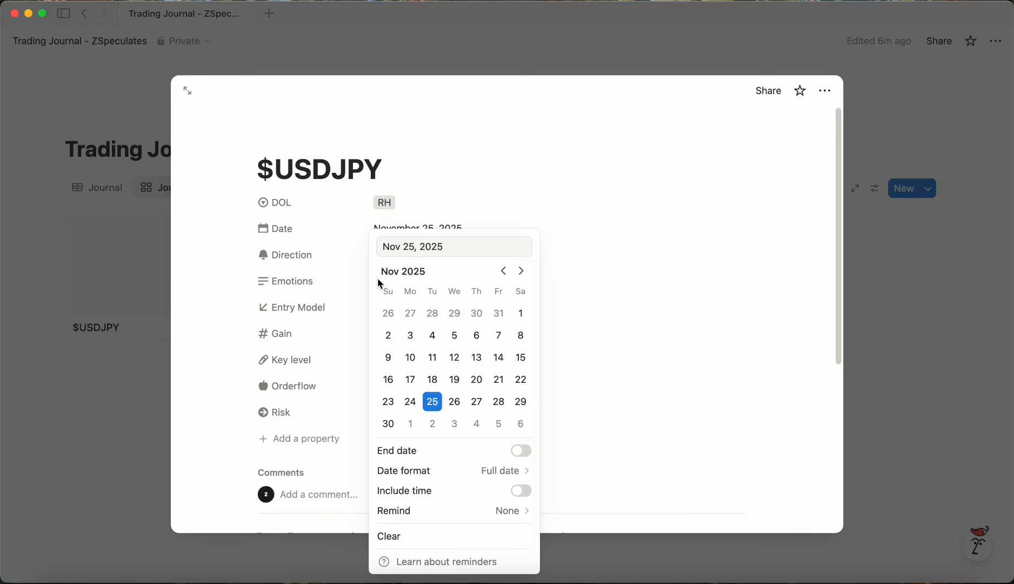
click(352, 272)
Step: Set the entry's Direction to Long and its Emotions to "Very good and smooth."
click(414, 255)
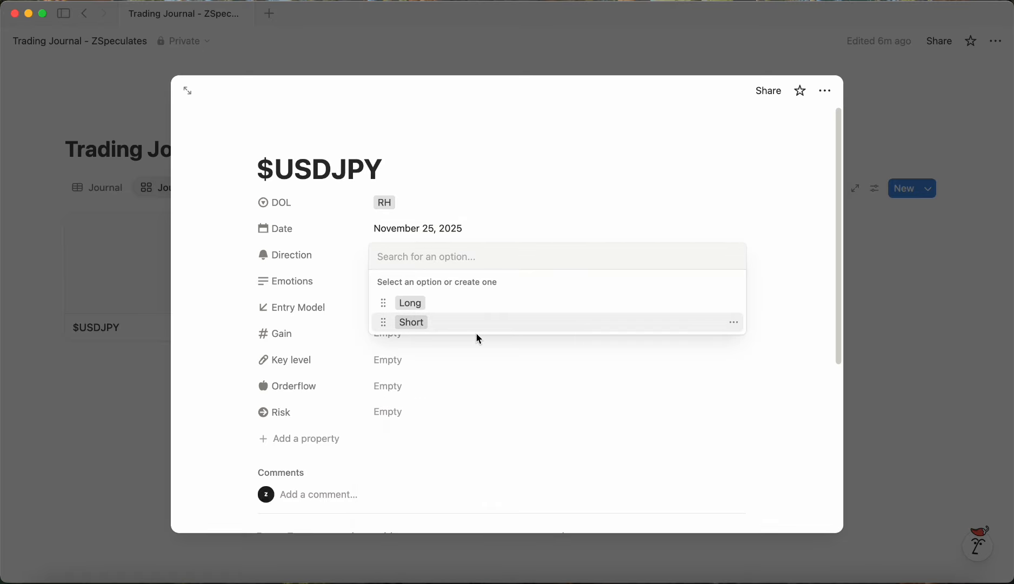
click(473, 303)
click(292, 301)
click(416, 281)
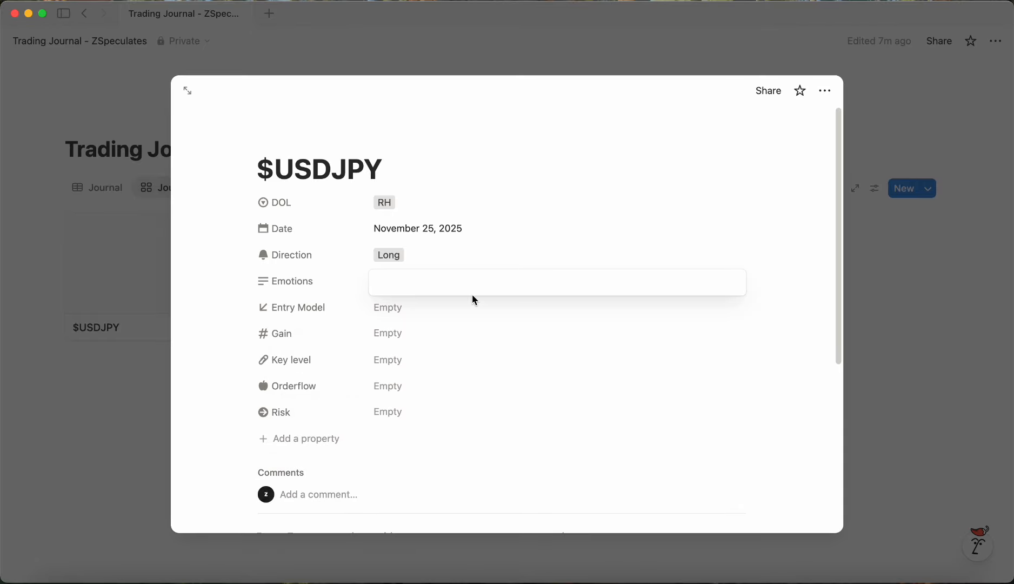
text(Very good and smooth.)
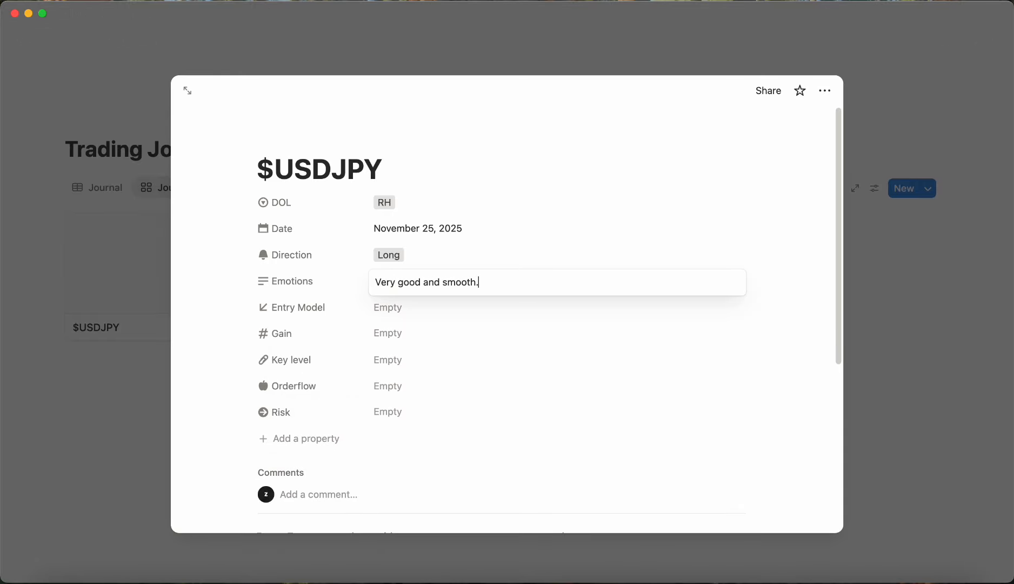
Step: Set the Entry Model to Model 1 and FVG, and the Gain to 7%
click(410, 308)
click(423, 374)
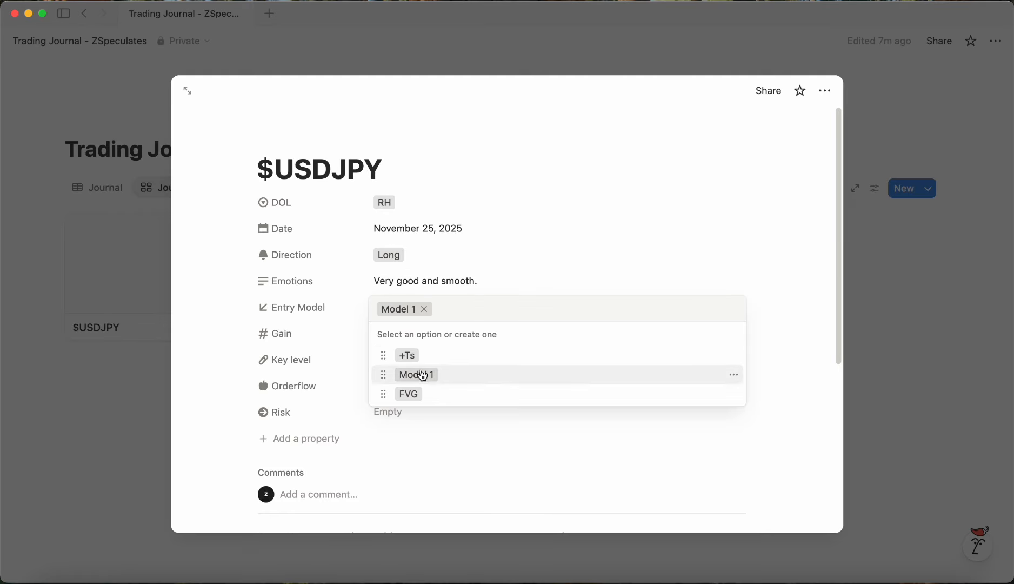
click(409, 394)
click(421, 342)
click(421, 342)
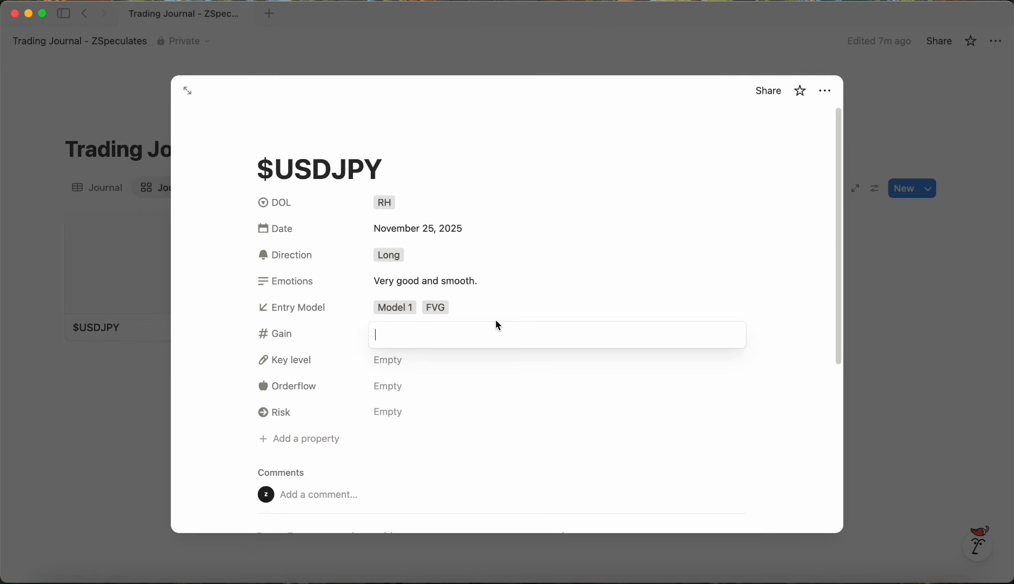
text(7)
key(Return)
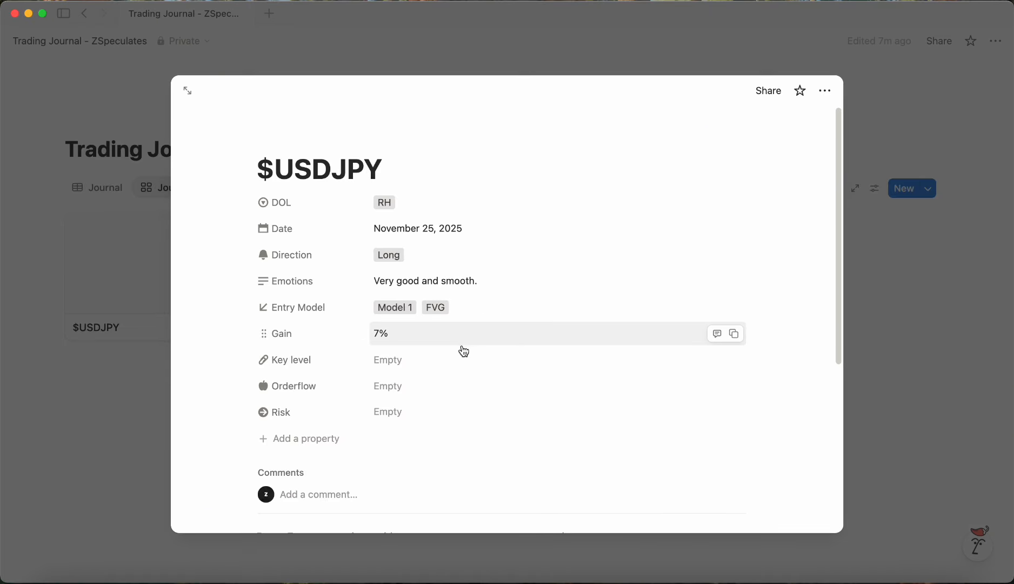
Step: Set the Key level to OB and the Orderflow to Rejecting lows + Breaking highs
click(434, 358)
click(434, 416)
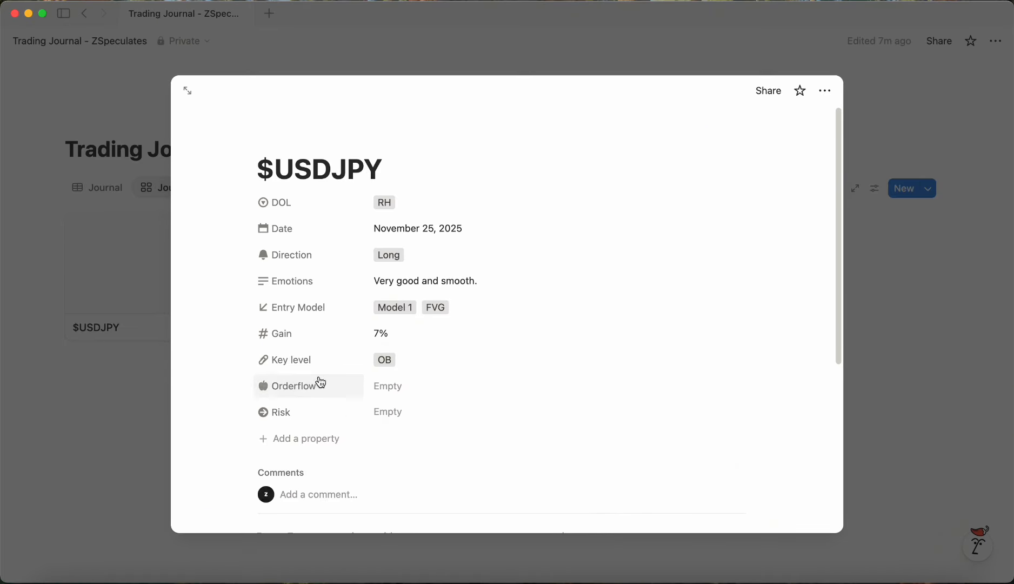
click(389, 394)
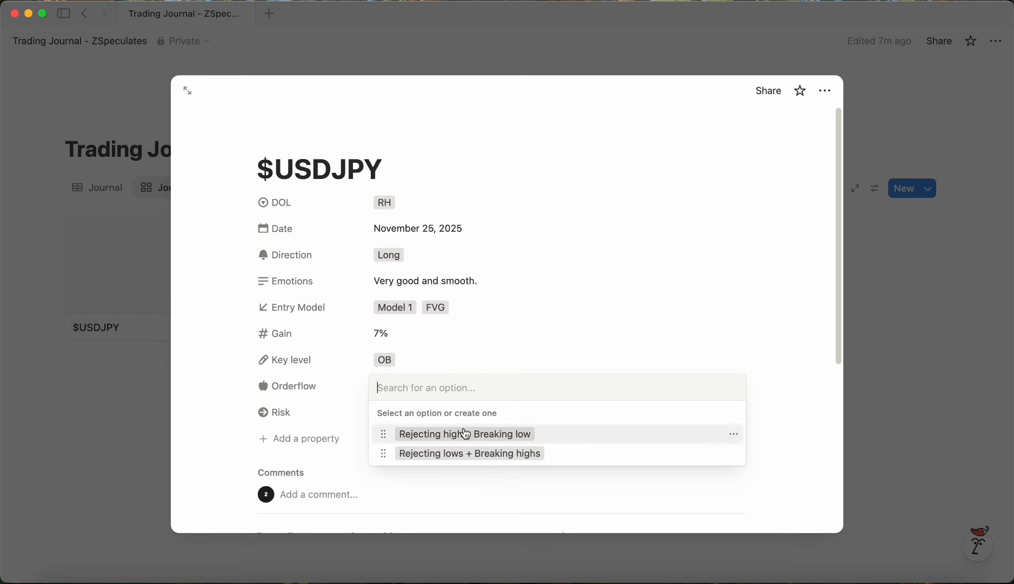
click(436, 460)
Step: Set the $USDJPY entry's Risk to 1.5%
click(399, 413)
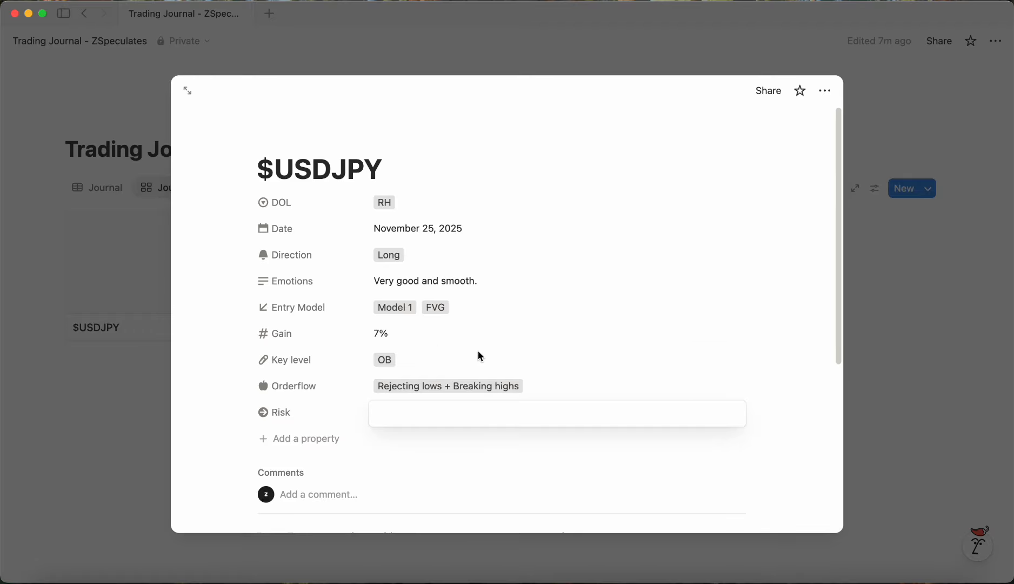
text(15)
key(Return)
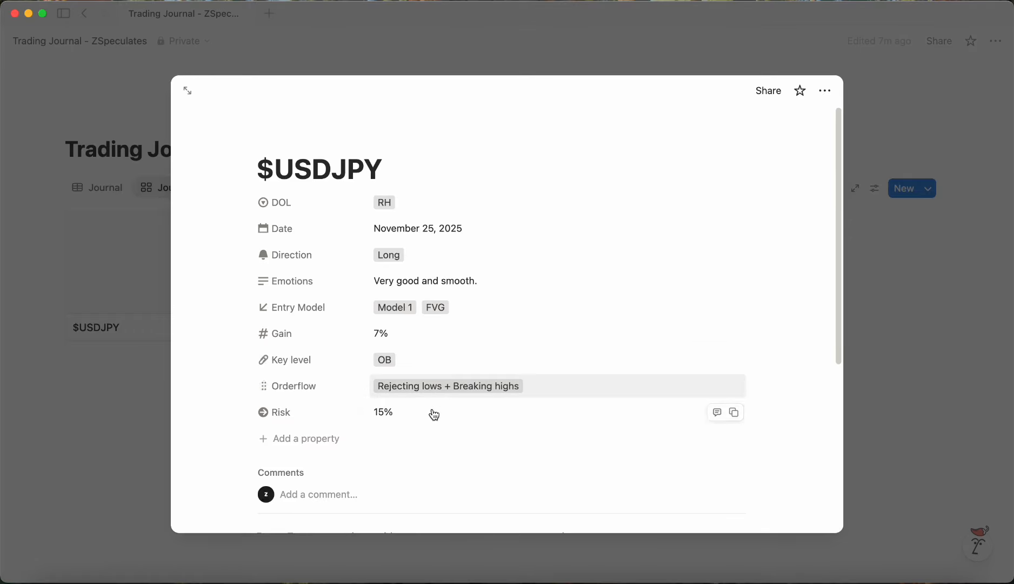
click(434, 415)
key(BackSpace)
text(.5)
key(Return)
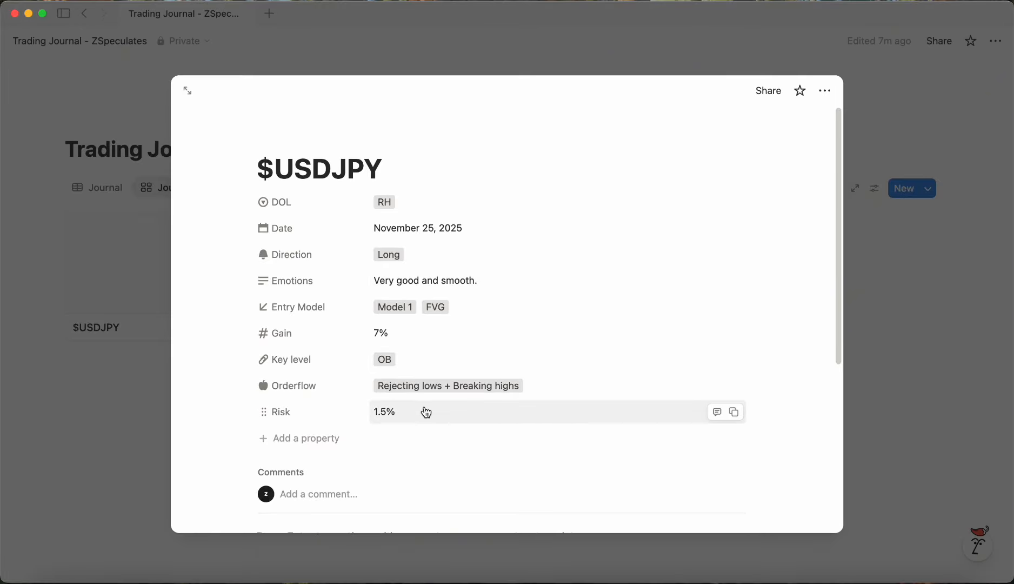
Step: Capture a screenshot of the entry's property list and paste it into the $USDJPY page body
scroll(423, 412, down, 5)
click(300, 273)
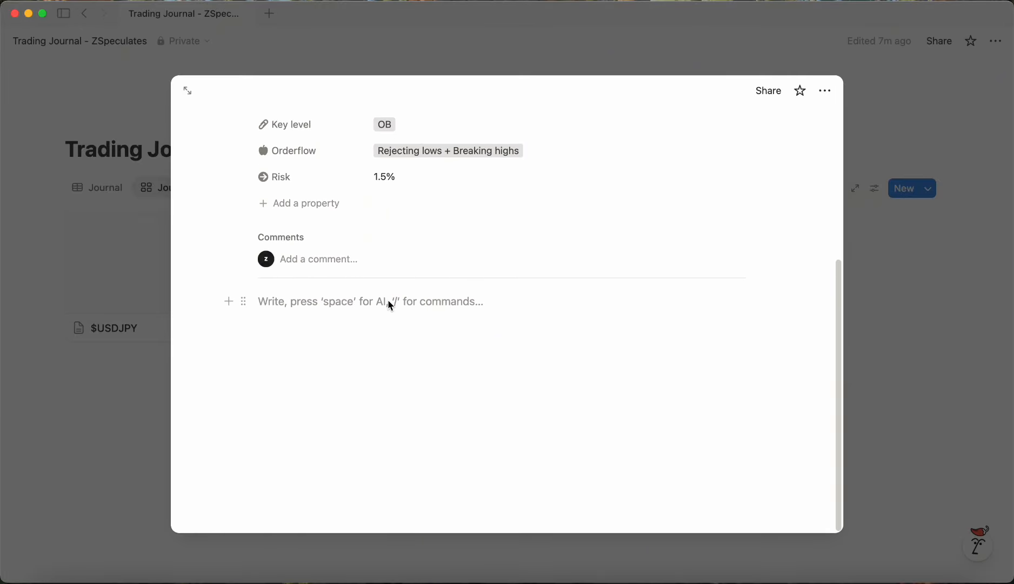
key(super+shift+5)
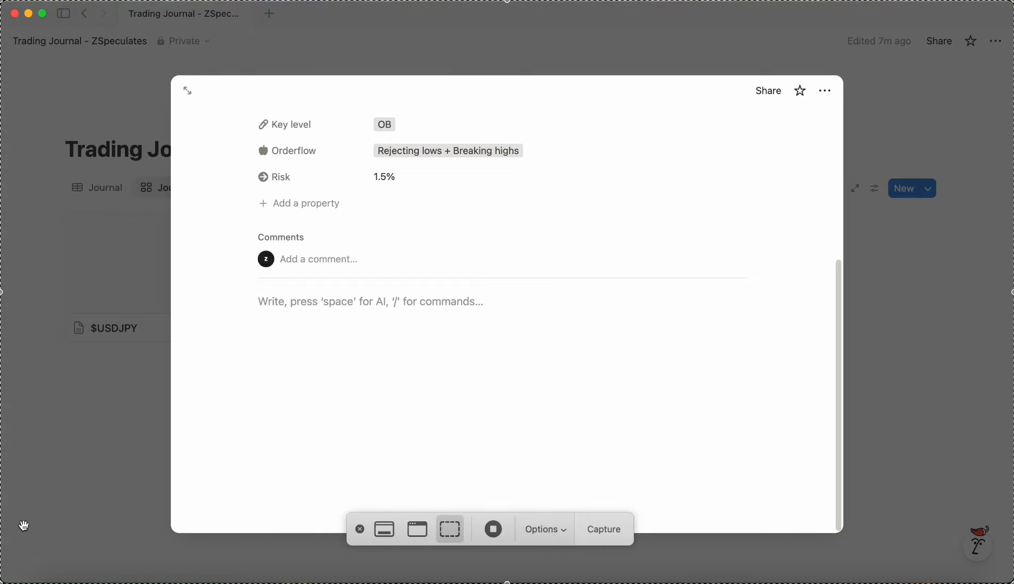
drag(2, 579, 165, 480)
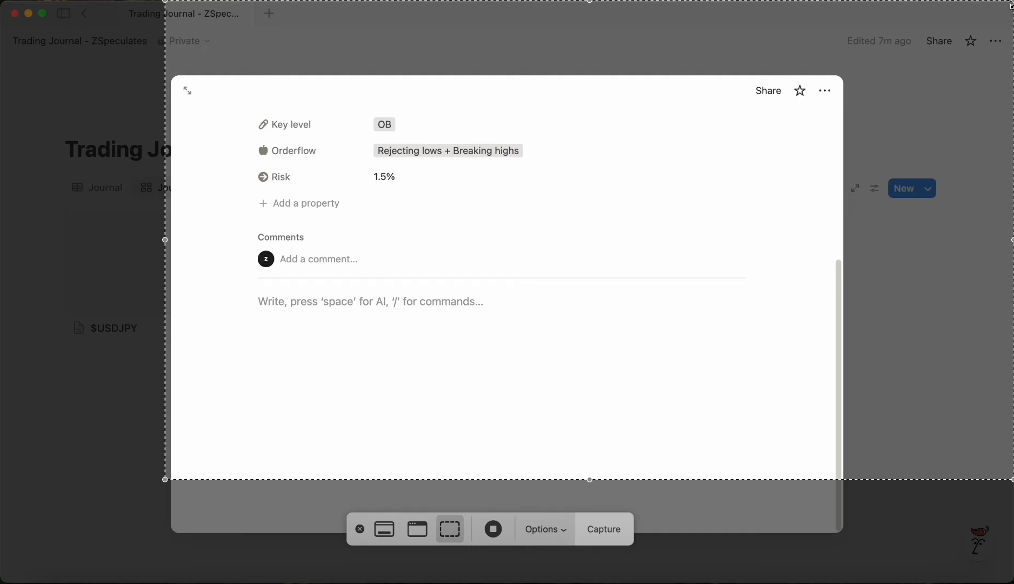
drag(1011, 4, 542, 101)
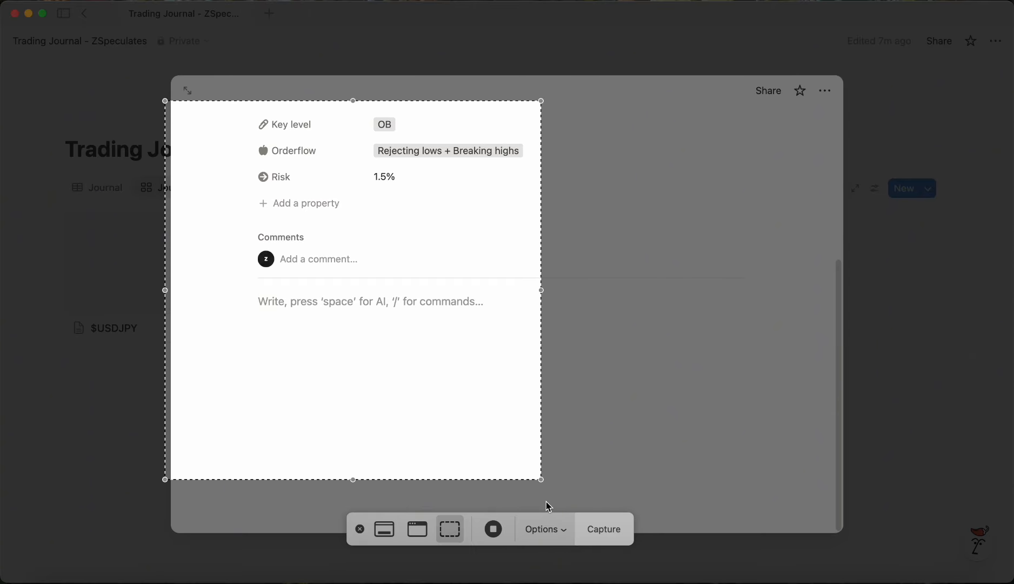
drag(541, 480, 544, 276)
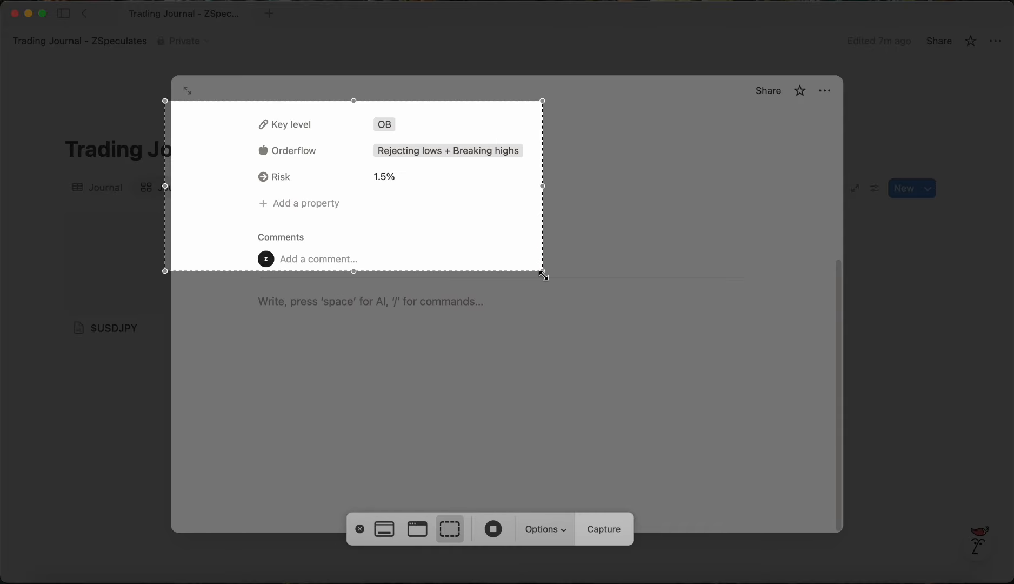
key(Return)
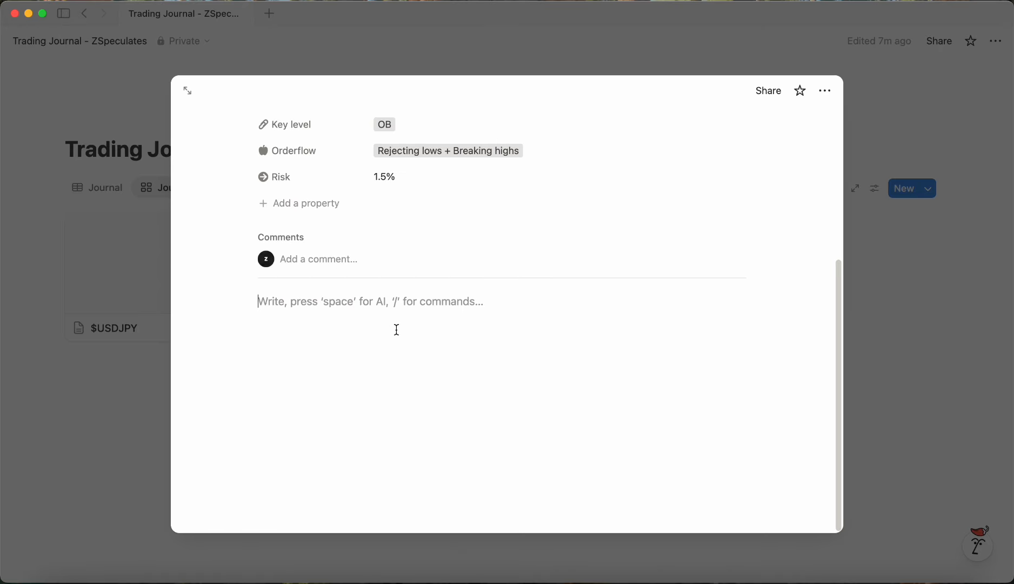
key(super+v)
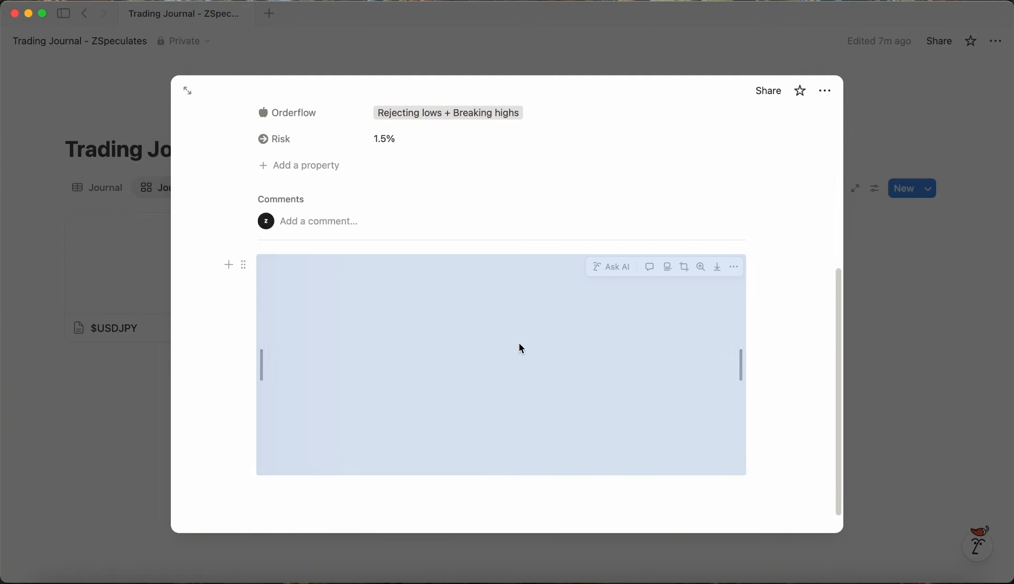
Step: Give the $USDJPY gallery card a chart icon
click(928, 283)
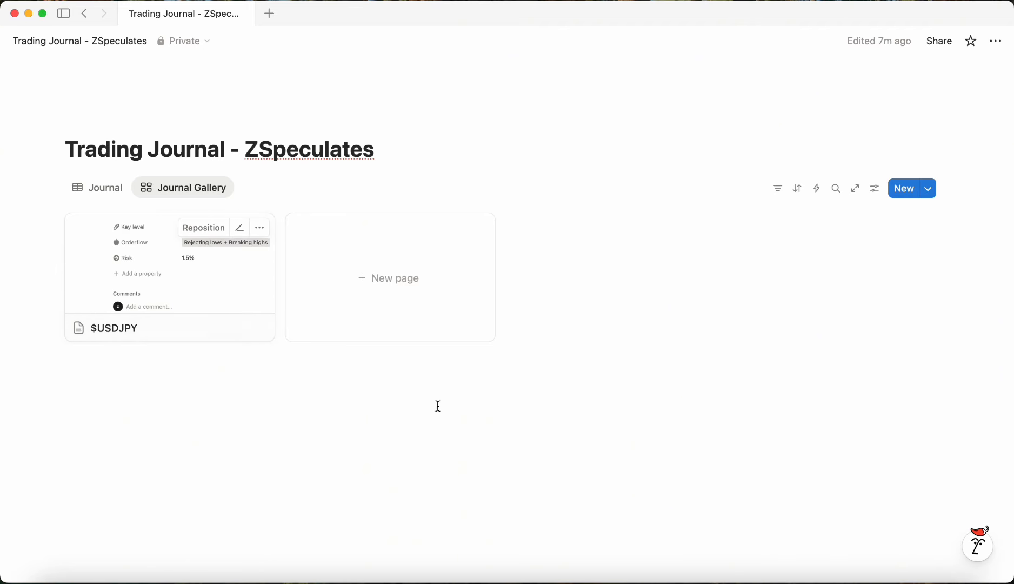
click(118, 292)
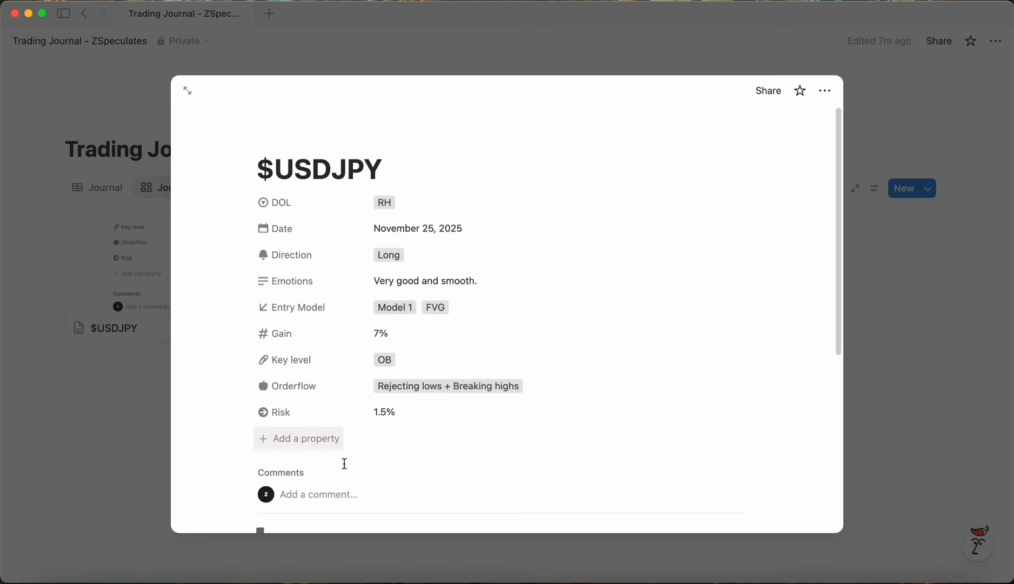
click(880, 352)
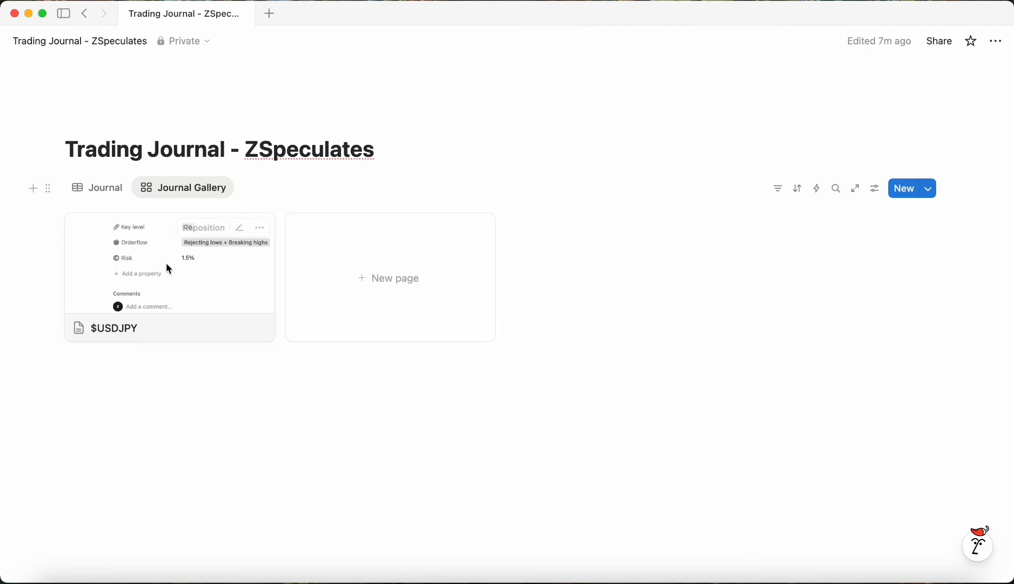
click(79, 328)
click(65, 64)
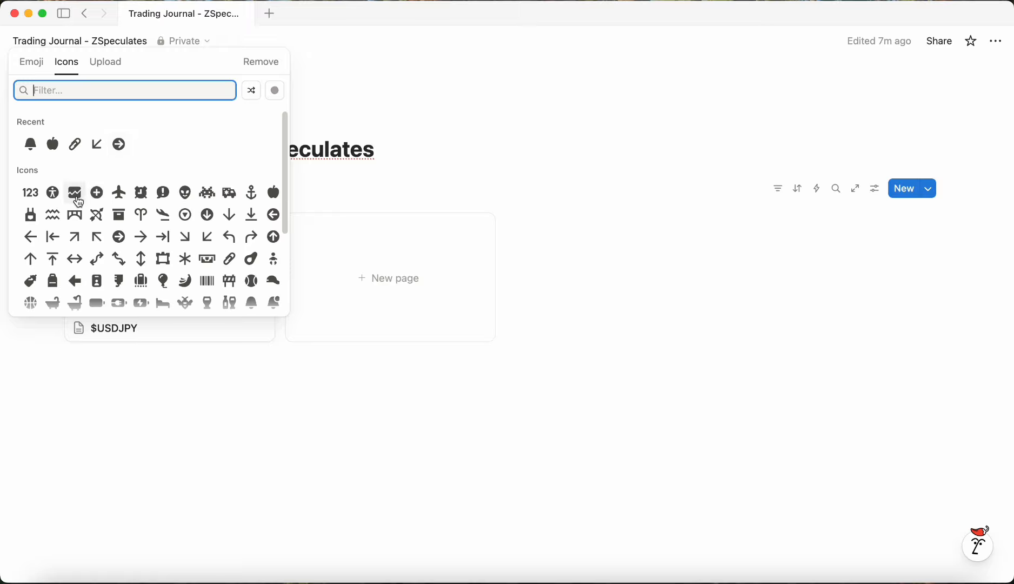
click(78, 201)
click(99, 221)
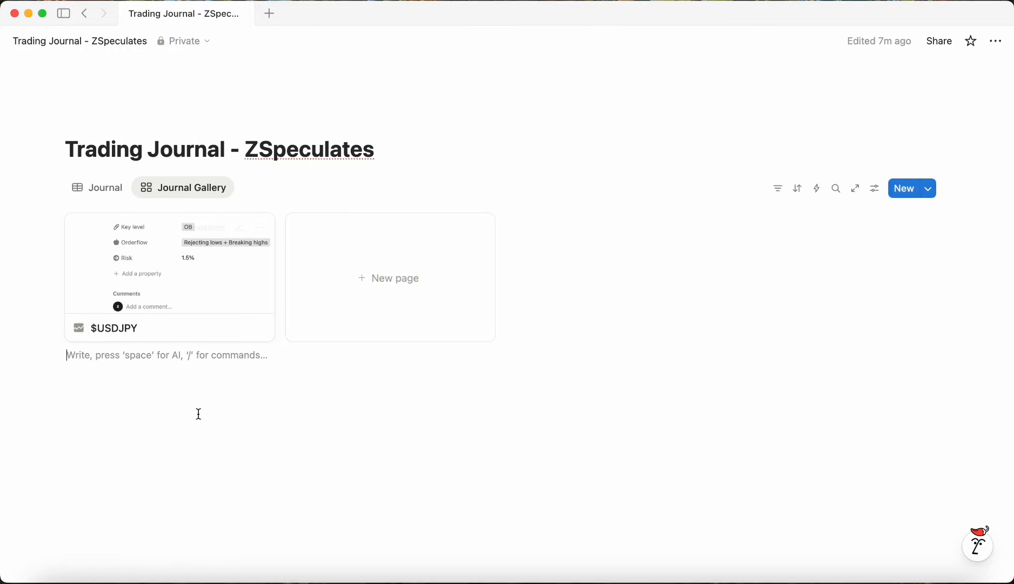
Step: Create a new database template titled $PAIR with a grey chart icon
click(906, 187)
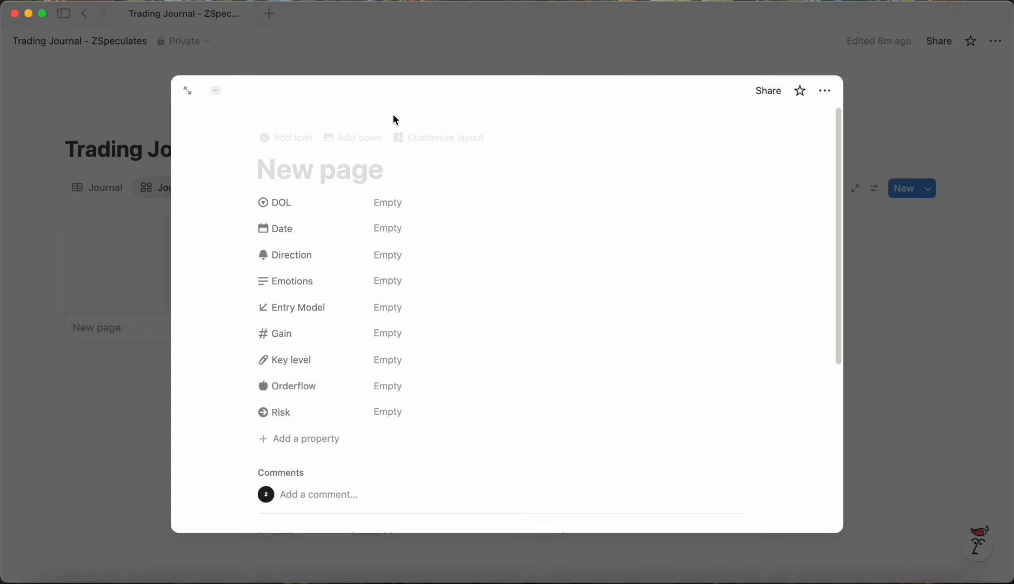
click(919, 199)
click(926, 190)
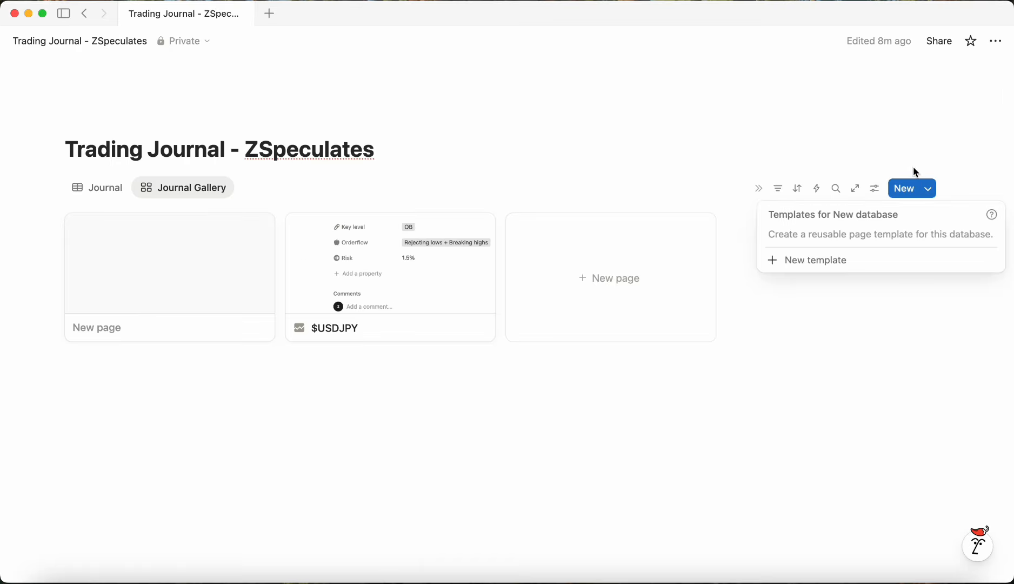
click(826, 258)
click(309, 203)
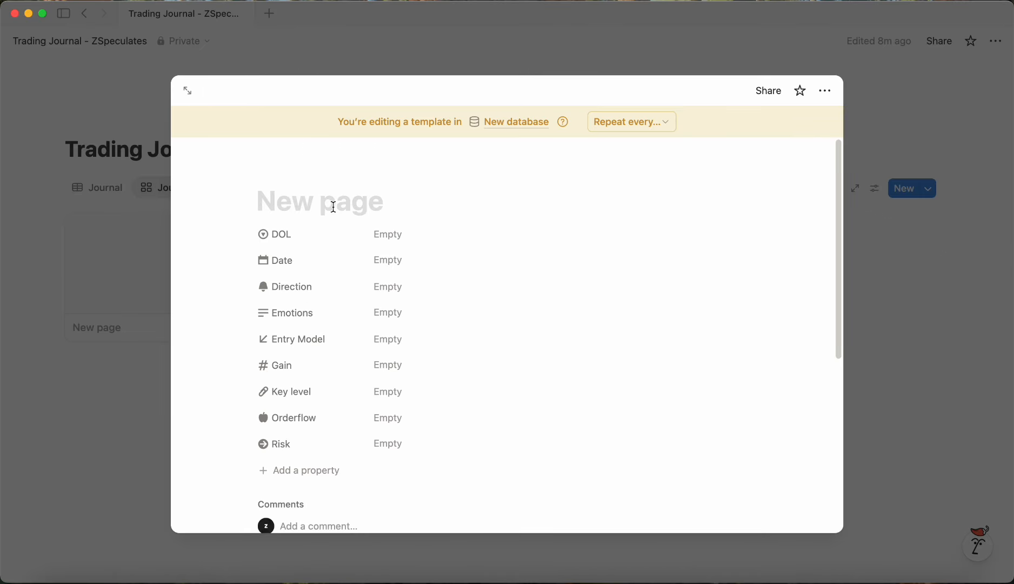
text($PAIR)
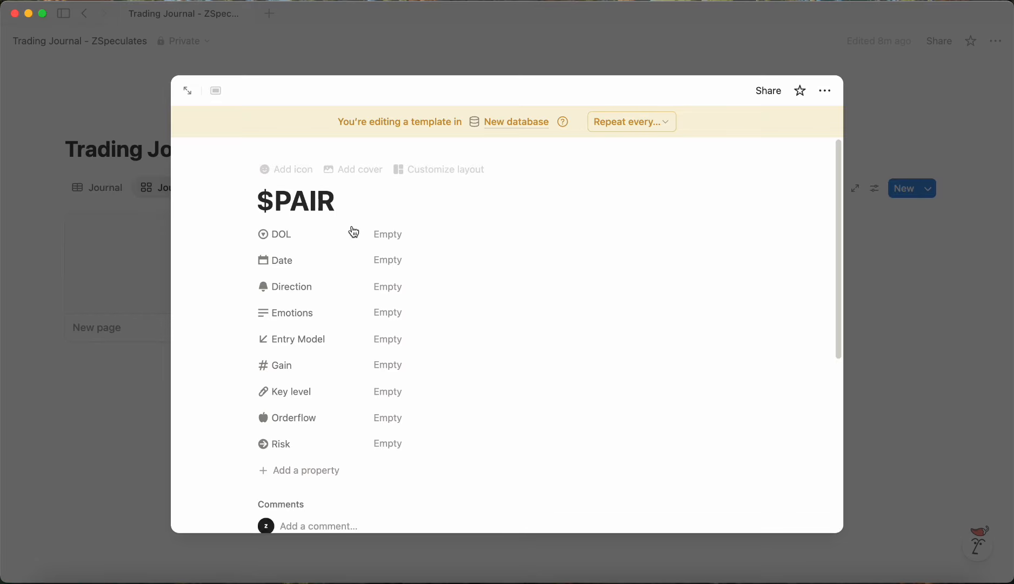
click(280, 171)
click(201, 275)
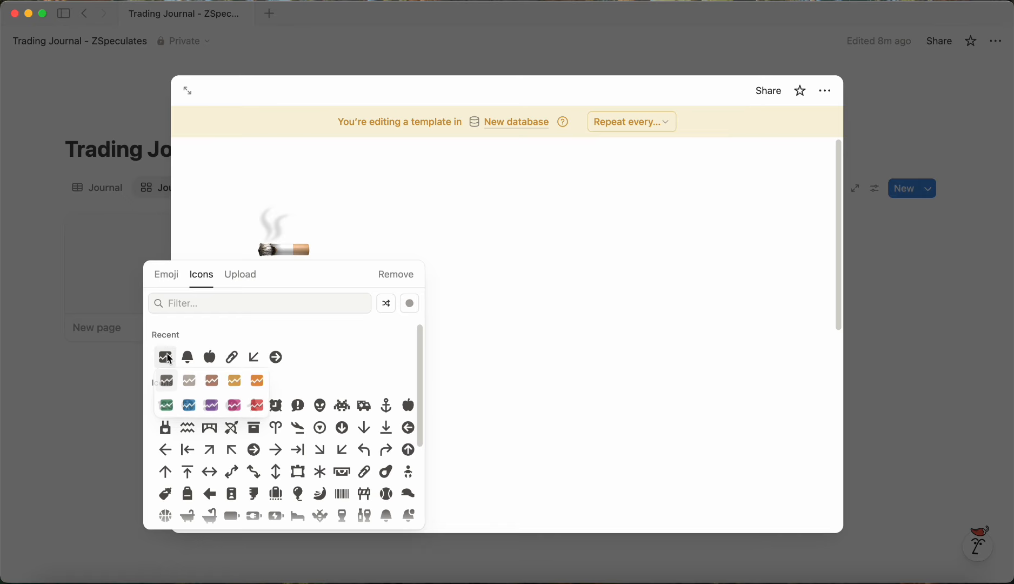
click(190, 380)
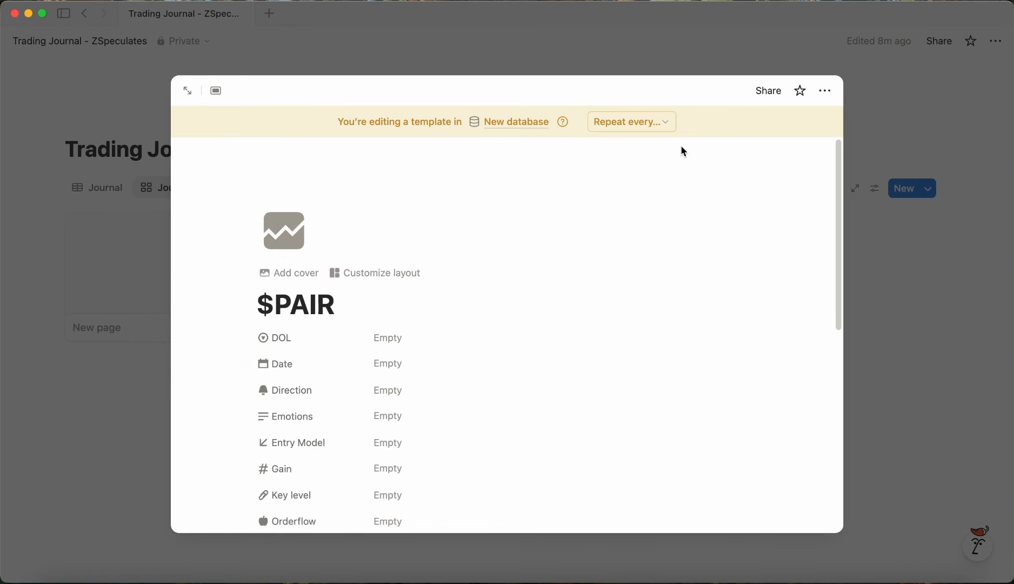
Step: Set the $PAIR template as the default for all views in the database
click(952, 182)
click(932, 190)
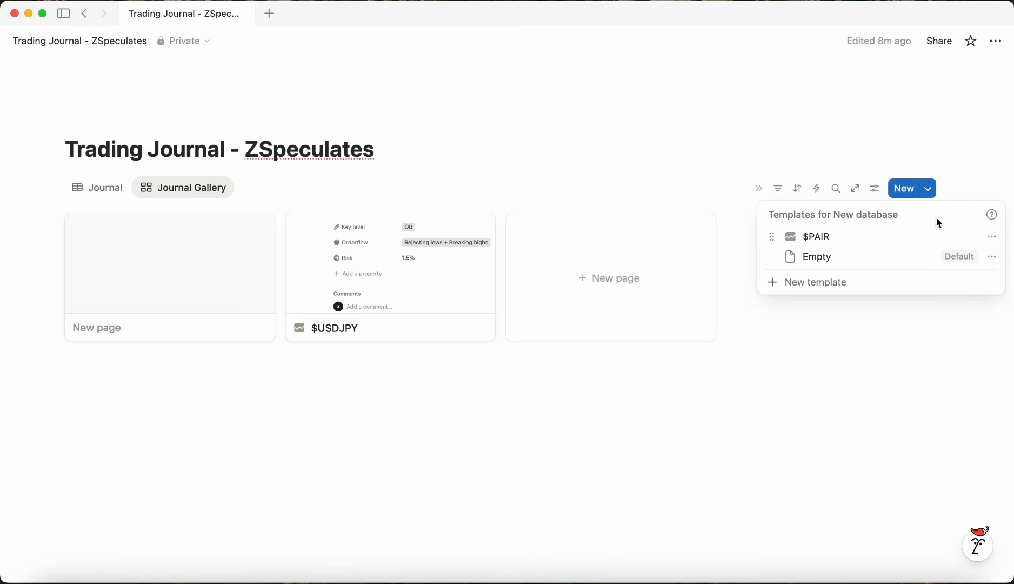
click(991, 239)
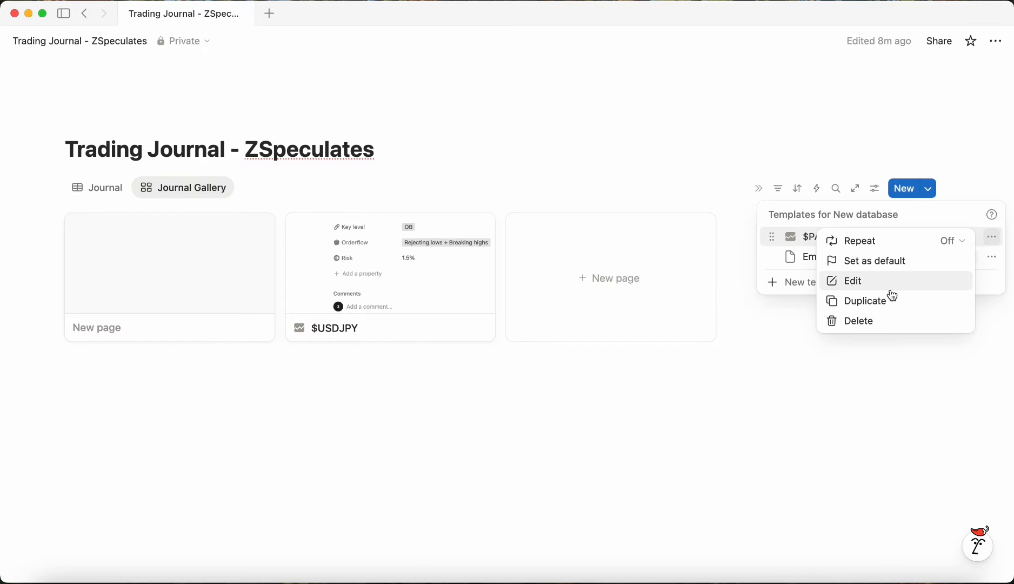
click(890, 265)
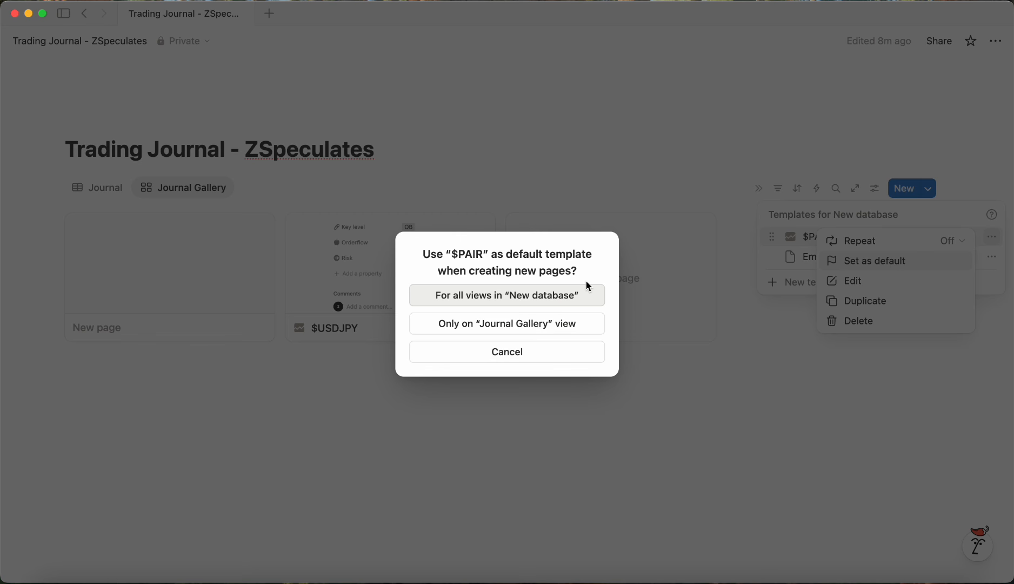
click(516, 307)
Step: Delete the empty untitled page from the gallery
click(340, 127)
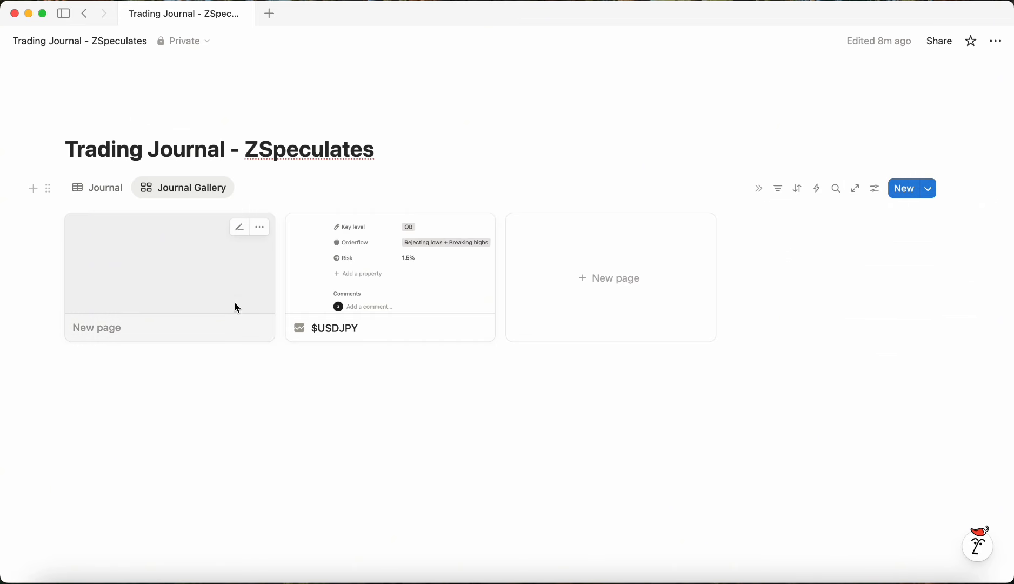
click(260, 231)
click(324, 510)
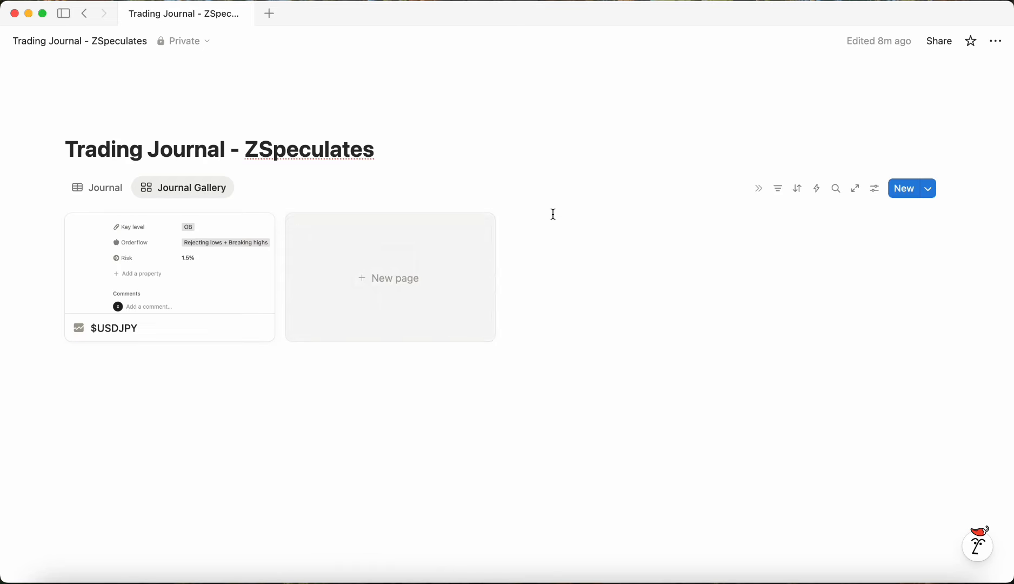
Step: Create a new entry from the $PAIR template and rename it $EURUSD
click(379, 303)
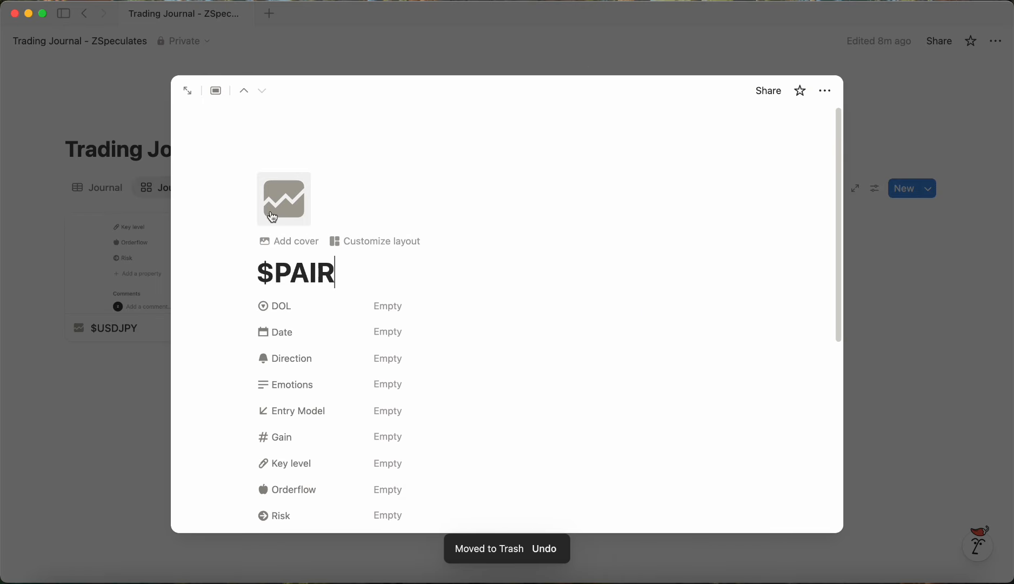
drag(334, 271, 298, 270)
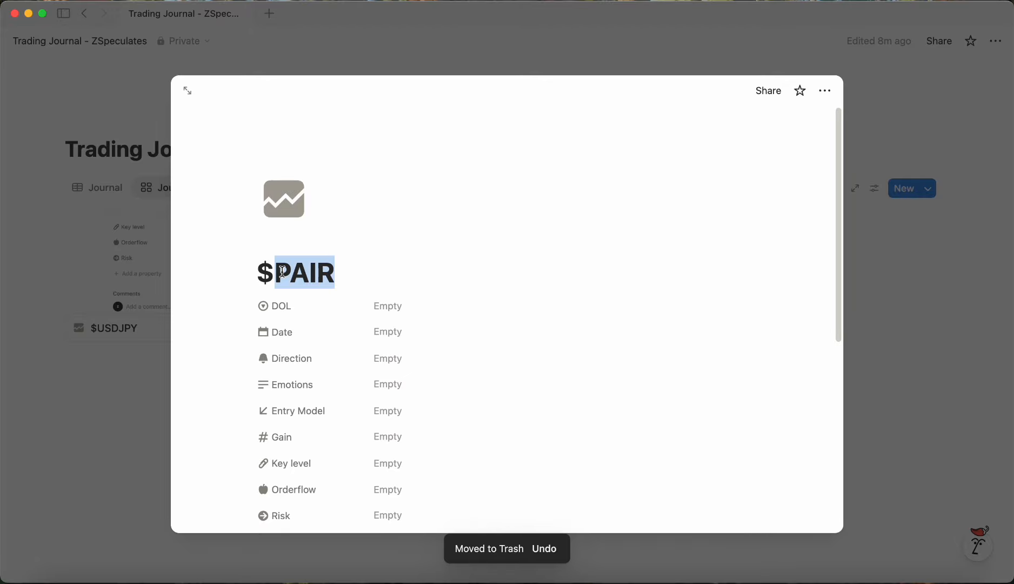
text(EURUSD)
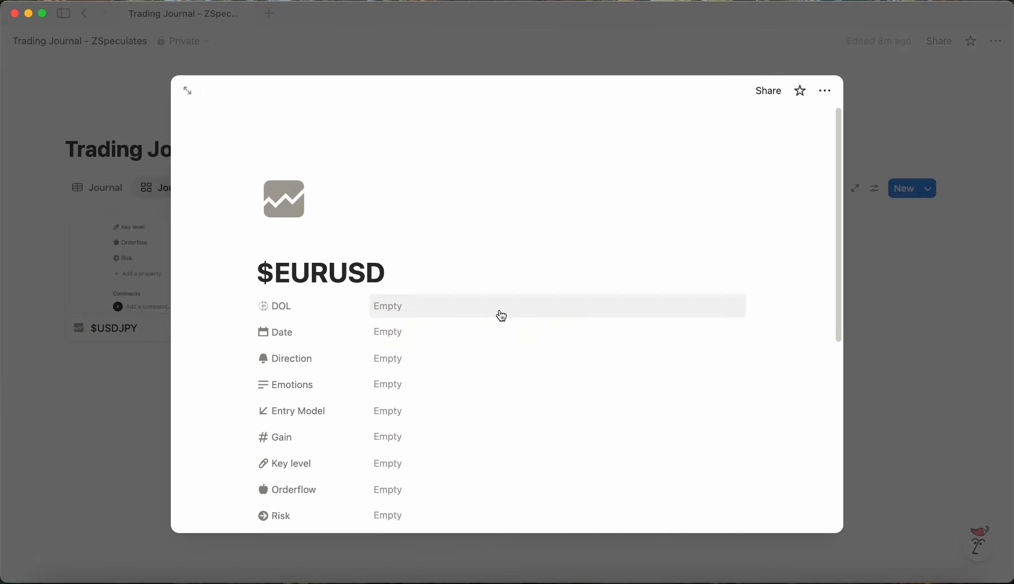
Step: Set the $EURUSD entry's DOL to IRL and its Date to November 25, 2025
click(502, 315)
click(441, 373)
click(381, 332)
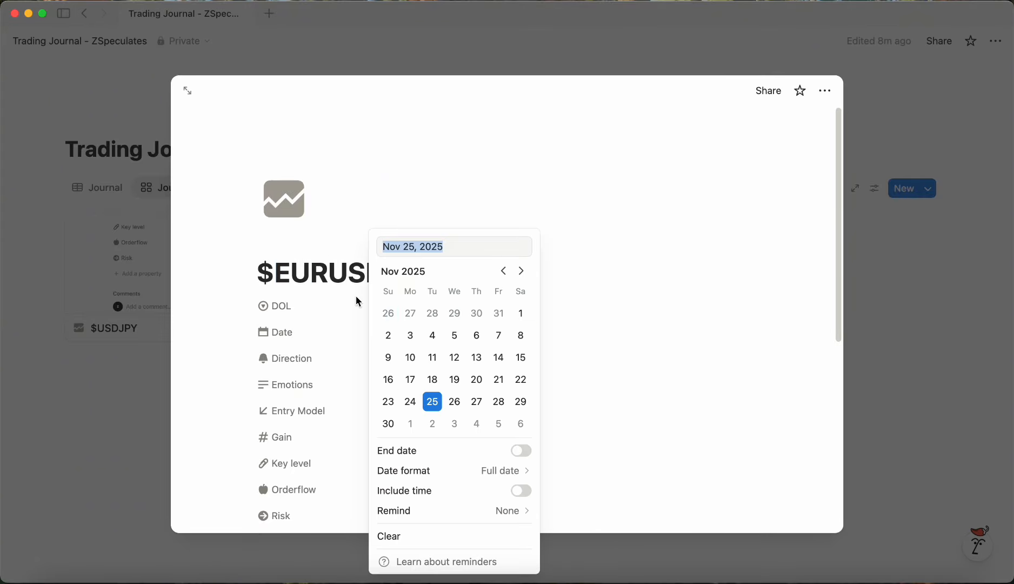
click(337, 360)
Step: Set the Direction to Short and the Emotions to "Good"
click(408, 358)
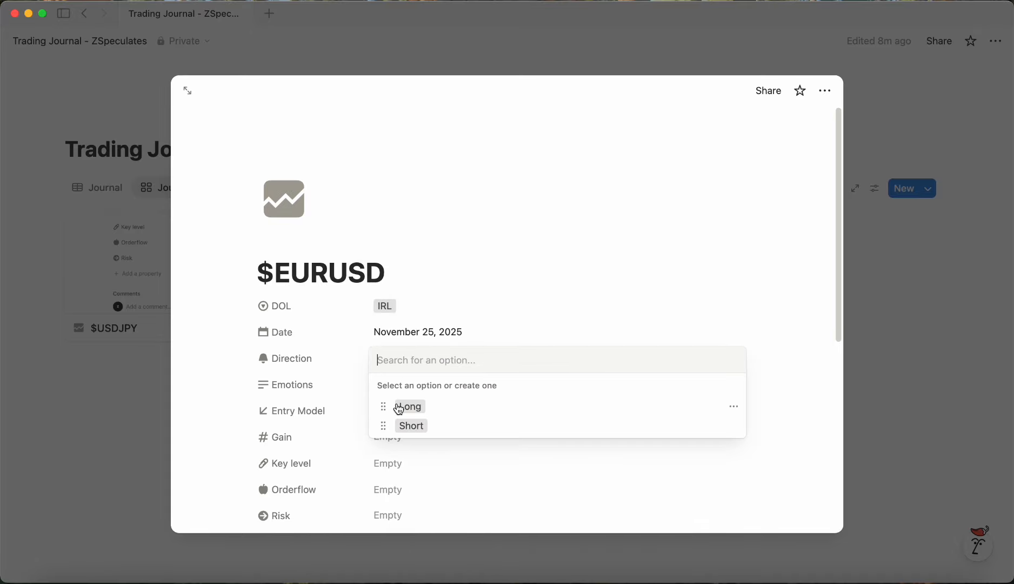
click(420, 432)
click(339, 361)
click(399, 384)
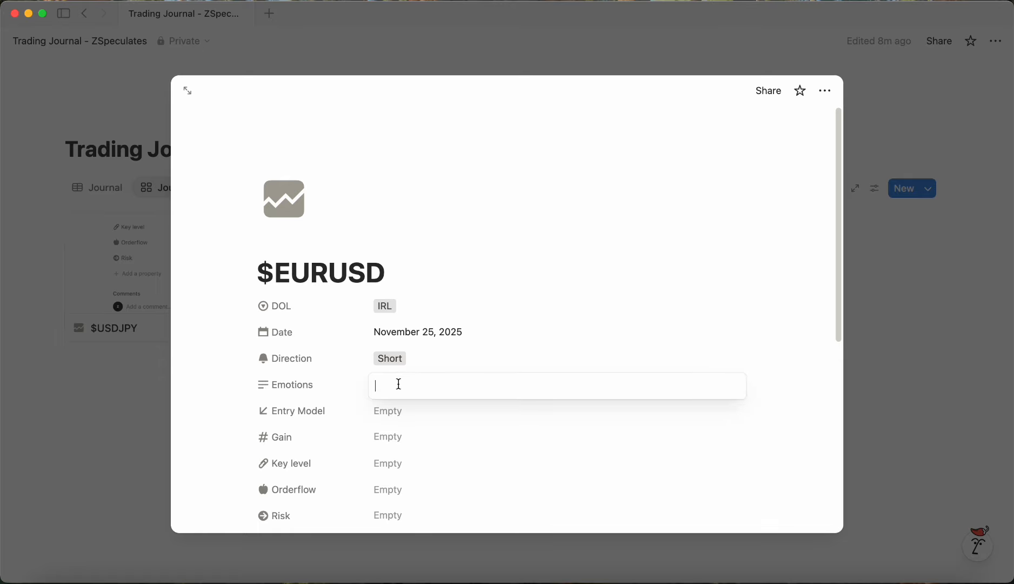
text(Good)
key(Return)
Step: Set the Entry Model to +Ts and the Gain to 22%
click(423, 412)
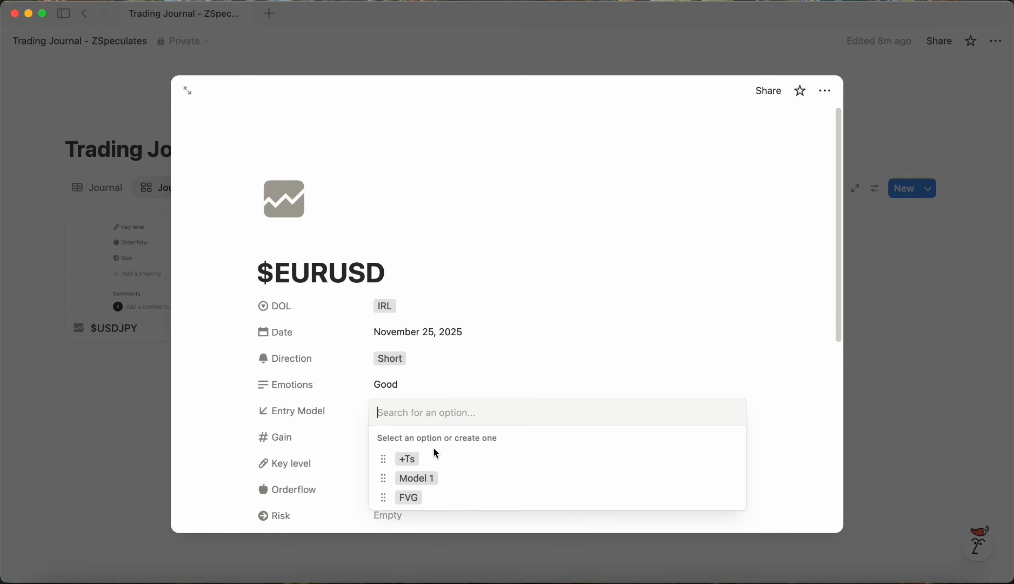
click(413, 457)
key(Escape)
click(376, 442)
text(22)
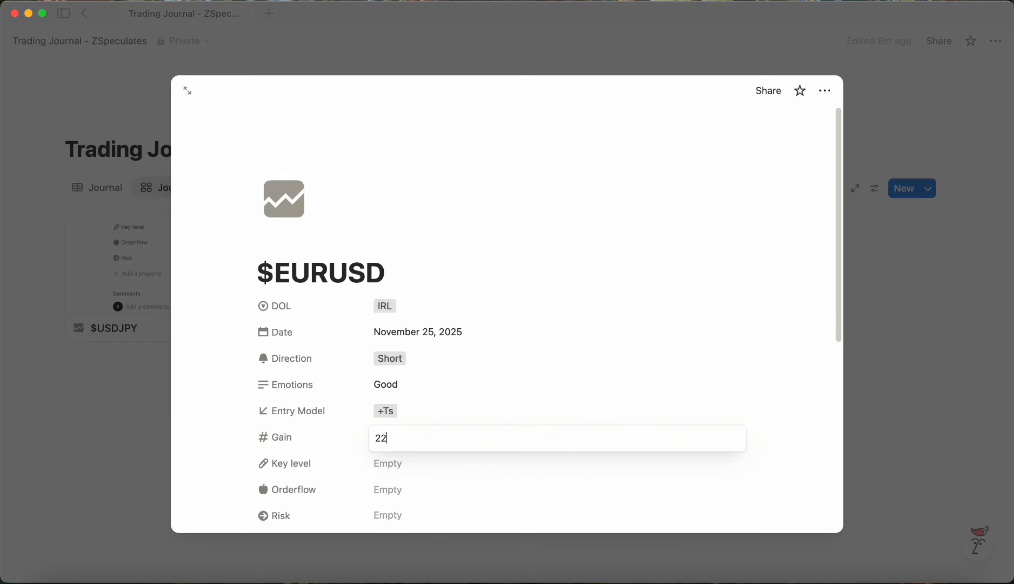
key(Return)
Step: Set the Key level to OB and the Orderflow to Rejecting high + Breaking low
click(457, 464)
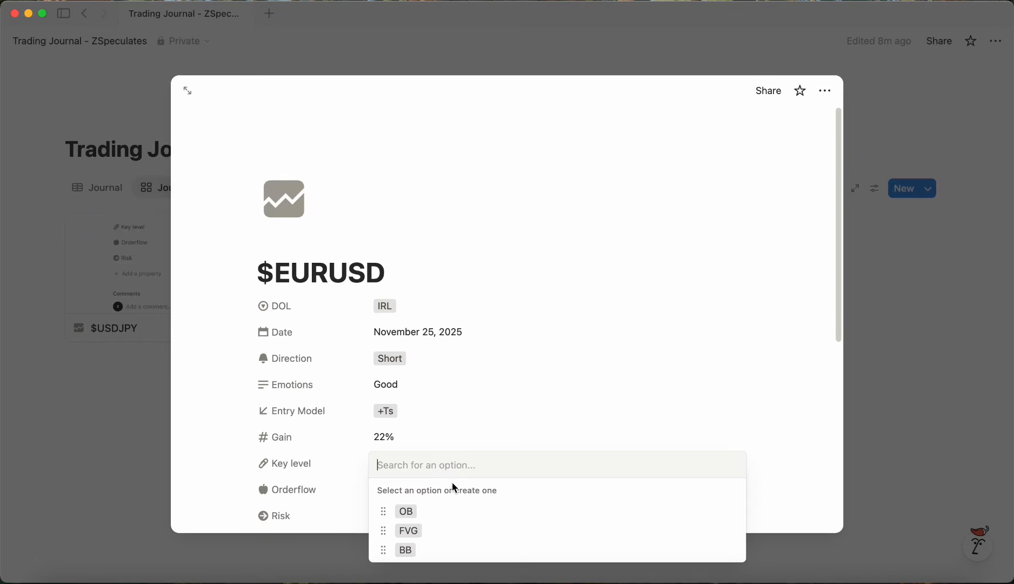
click(437, 513)
key(Escape)
click(419, 490)
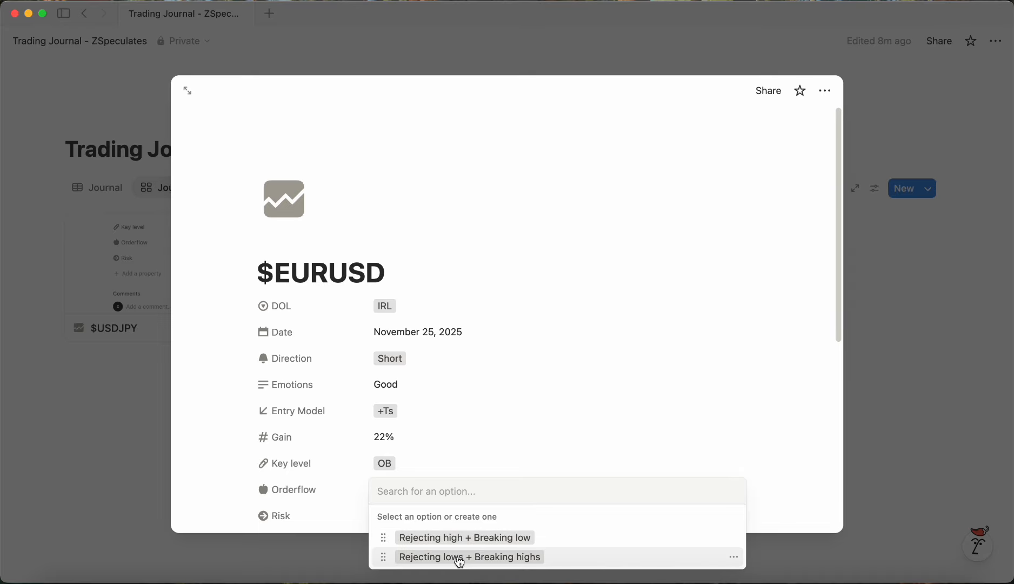
click(444, 539)
Step: Set the $EURUSD entry's Risk to 4%
scroll(383, 446, down, 6)
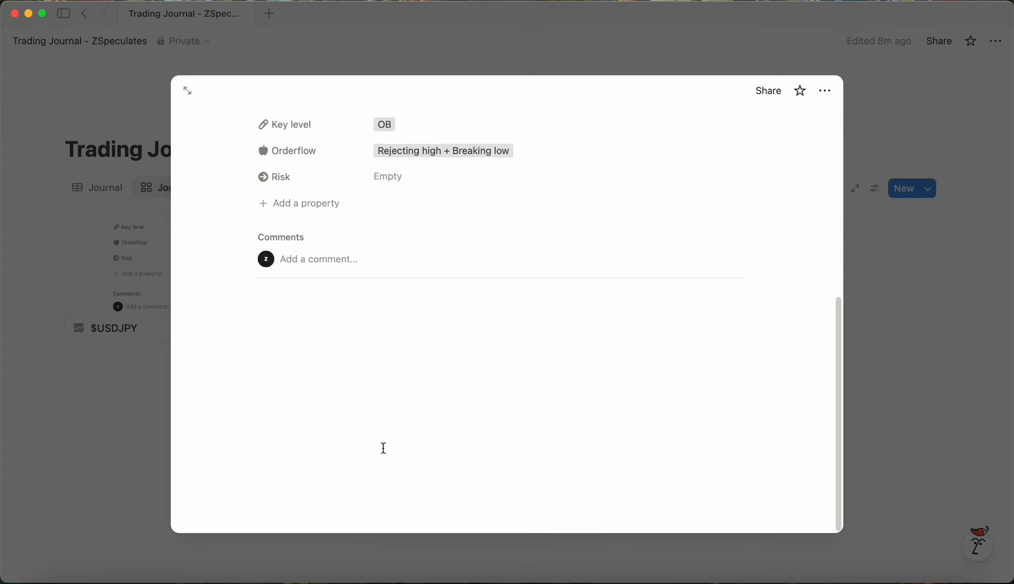
click(428, 183)
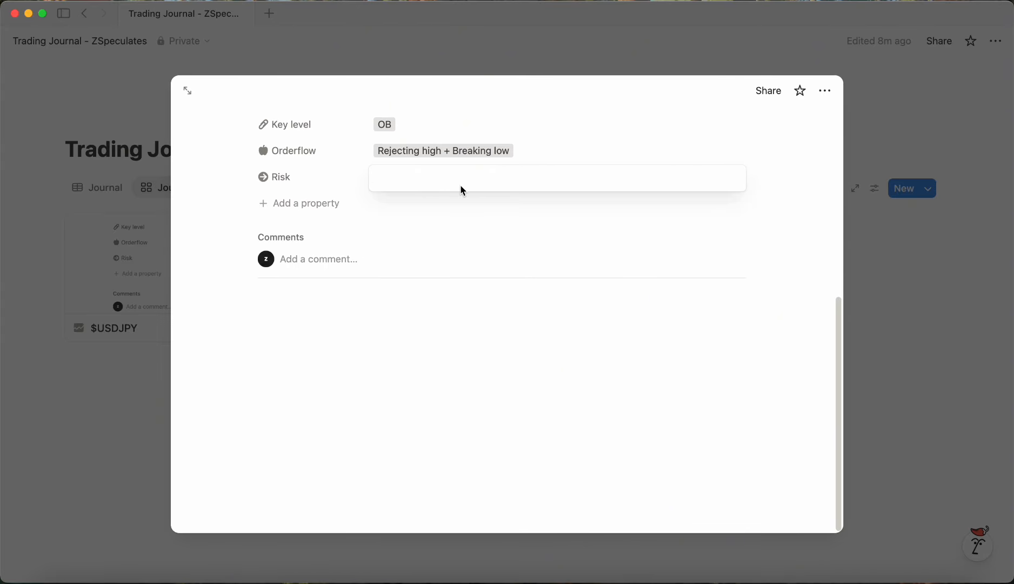
text(4%)
key(Return)
Step: Rename the Orderflow option "Rejecting high + Breaking low" to "Rejecting highs + Breaking lows"
scroll(470, 238, up, 4)
click(482, 285)
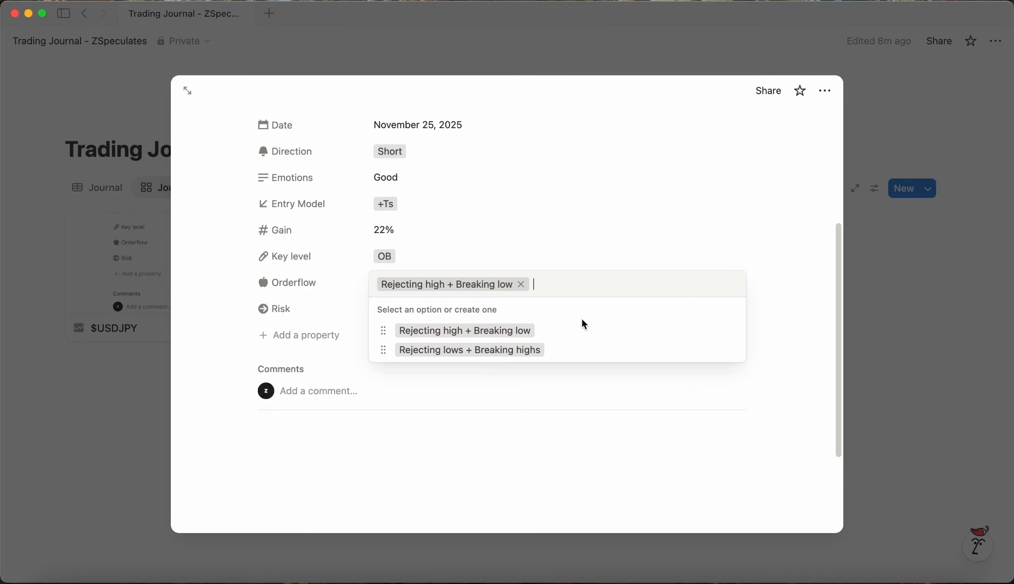
click(733, 330)
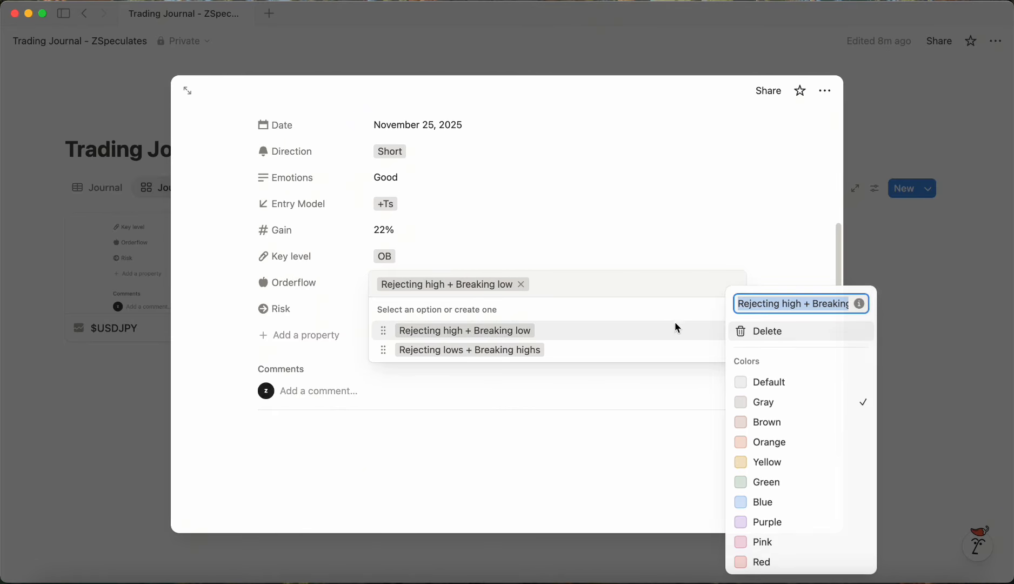
click(806, 304)
text(s)
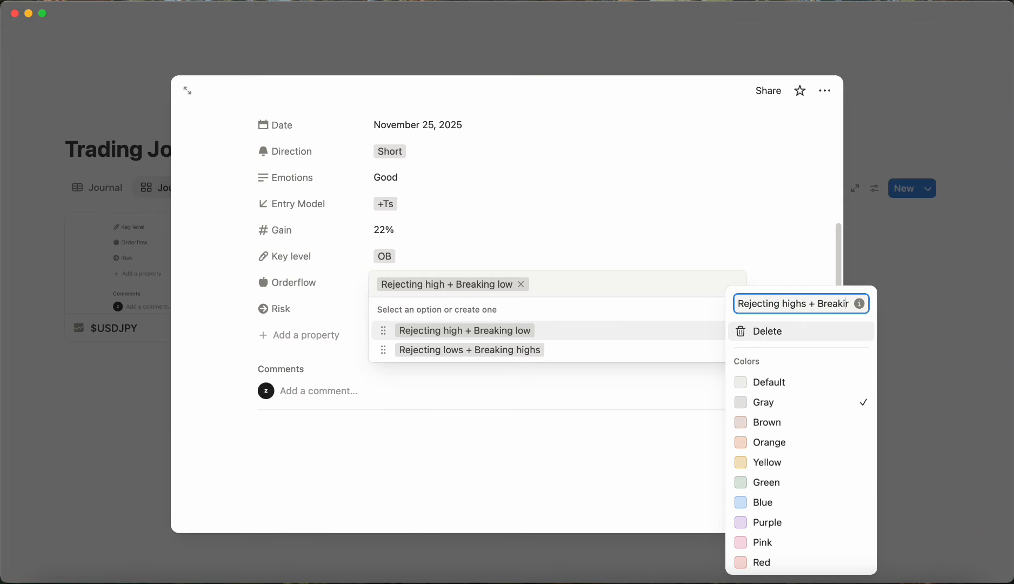
click(846, 304)
text(s)
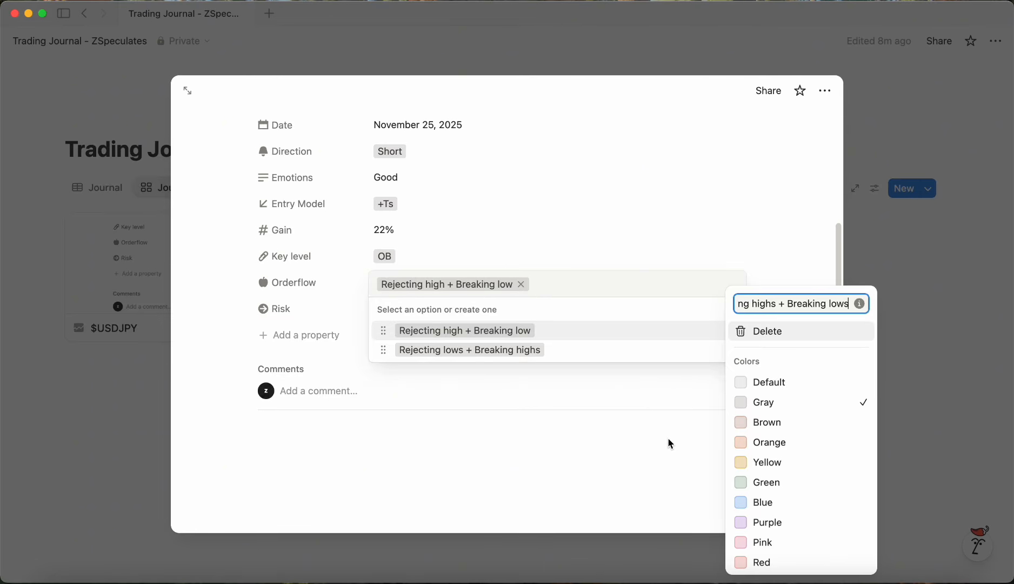
click(670, 444)
click(561, 389)
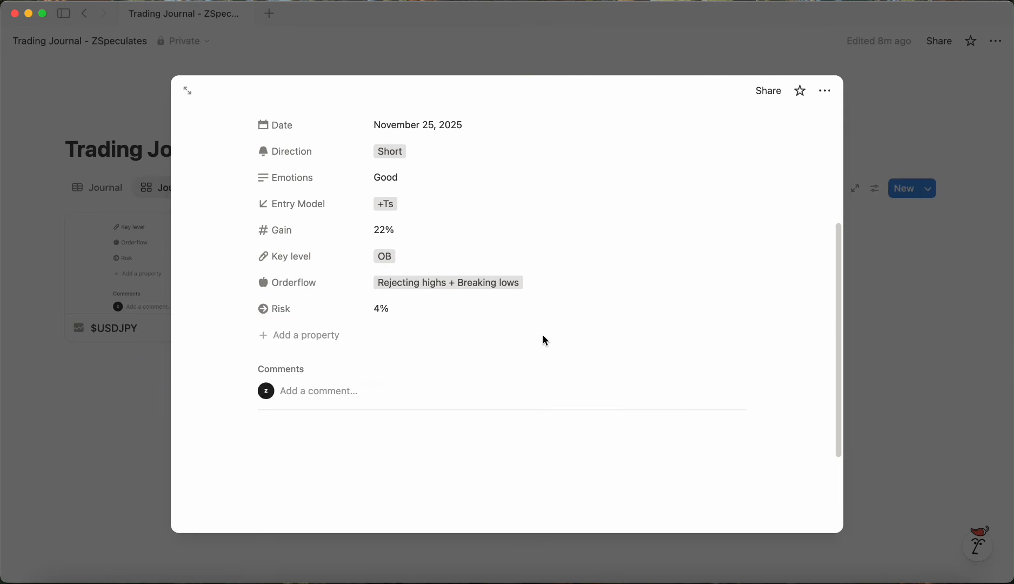
Step: Close the entry and capture a screenshot of the page title and the first two gallery cards
click(904, 336)
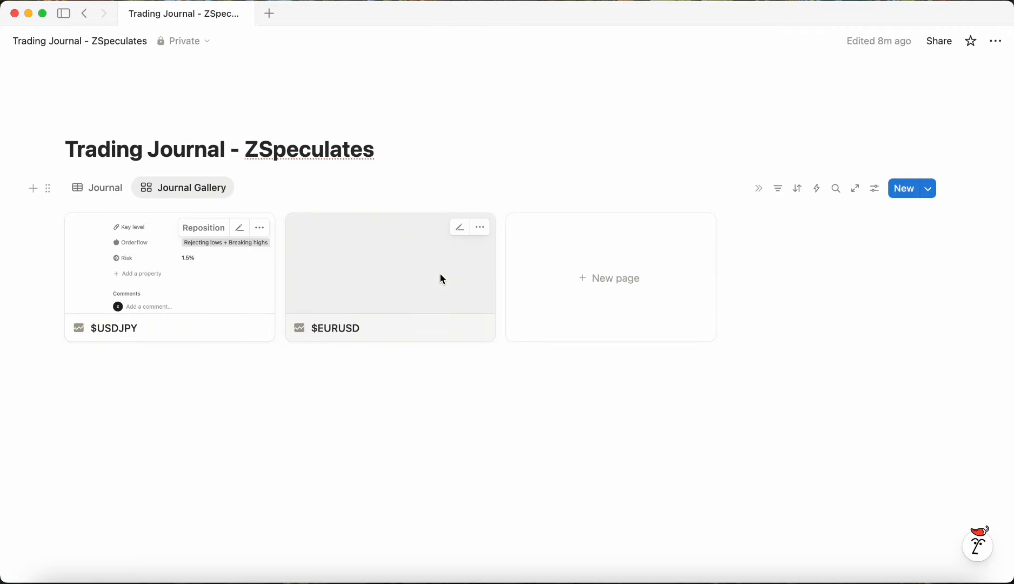
key(super+shift+5)
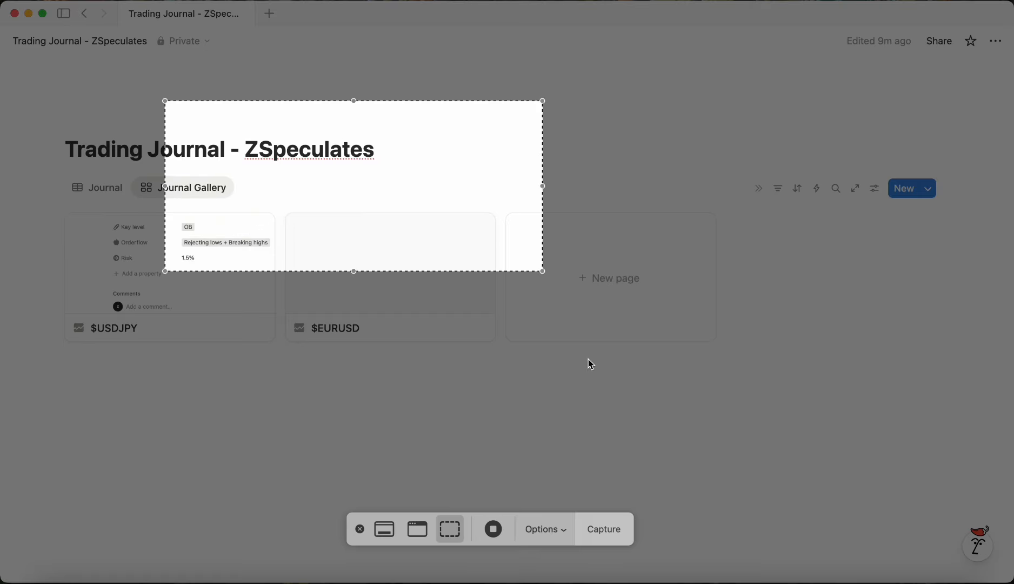
drag(544, 273, 495, 346)
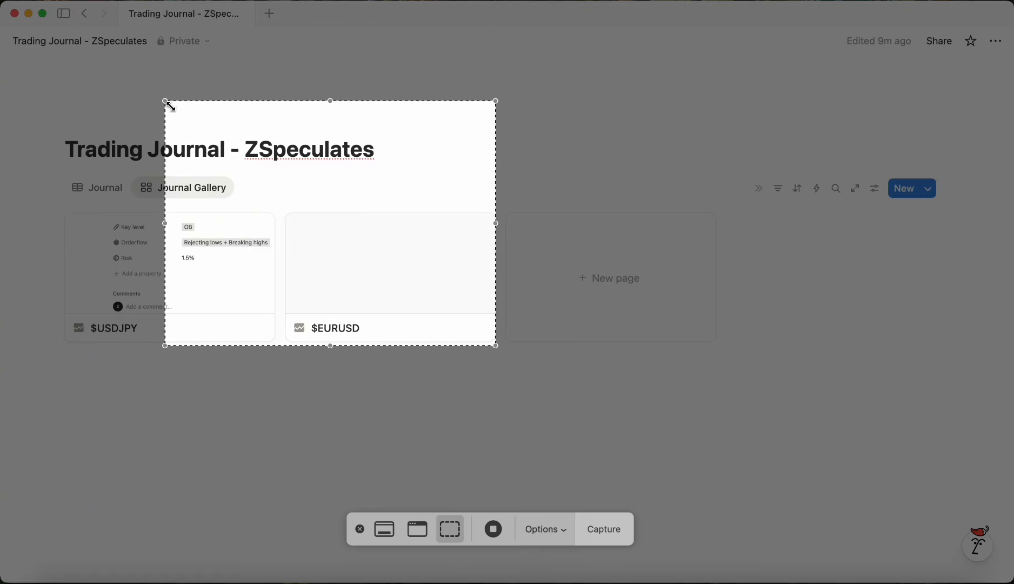
drag(169, 105, 45, 118)
key(Return)
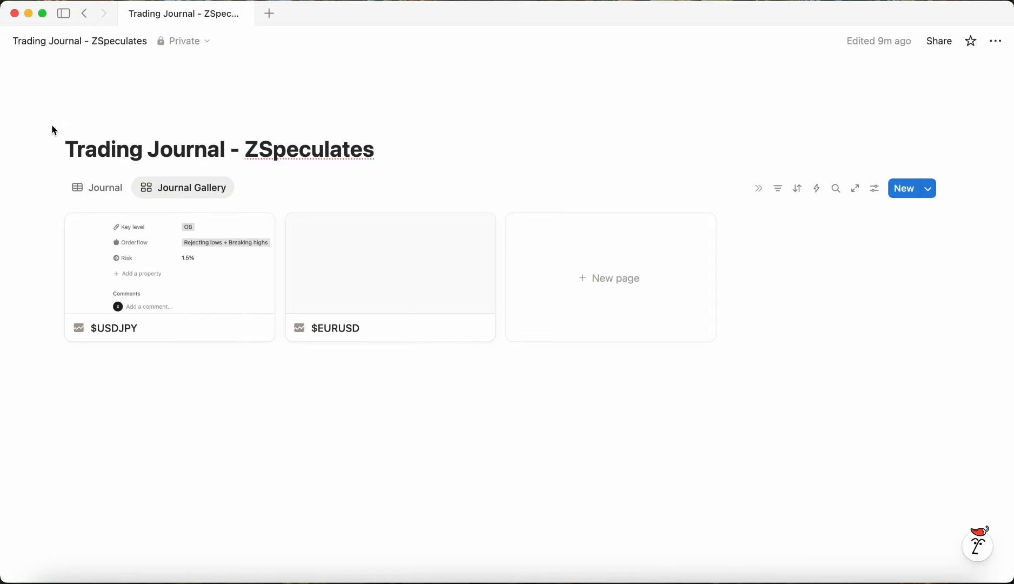
Step: Paste the screenshot into the body of the $EURUSD page
click(372, 282)
scroll(481, 432, down, 5)
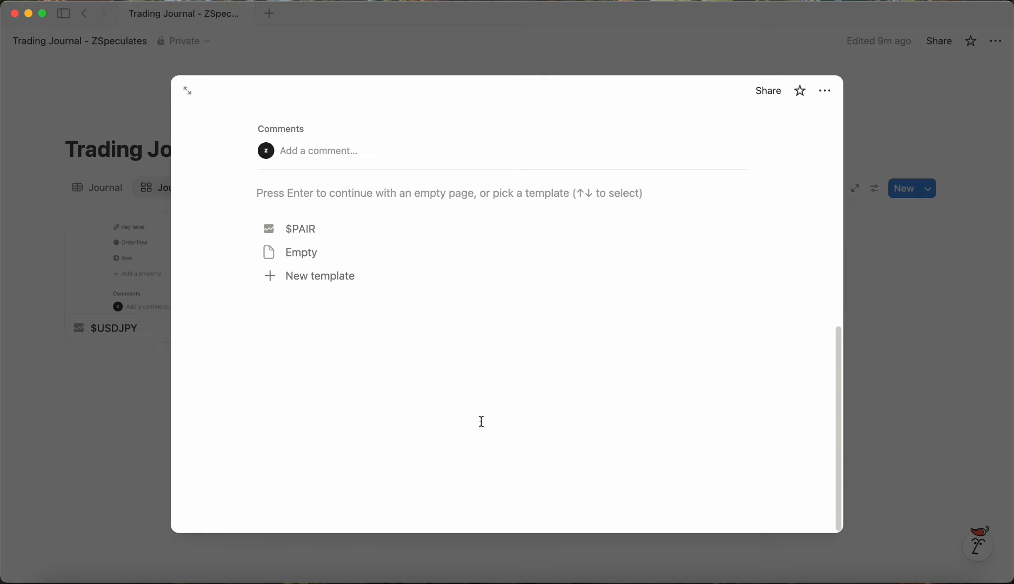
click(313, 319)
key(super+v)
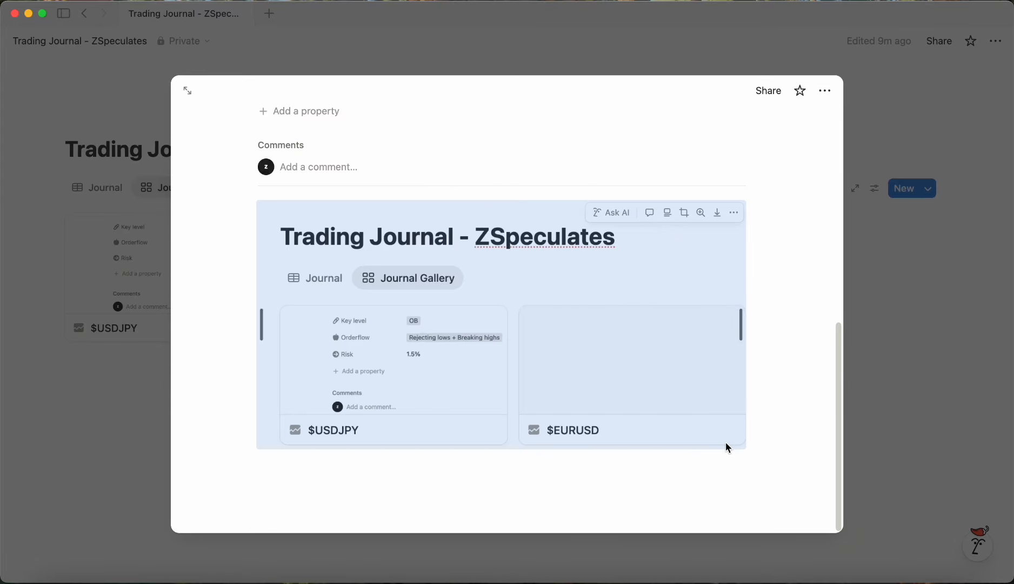
click(933, 262)
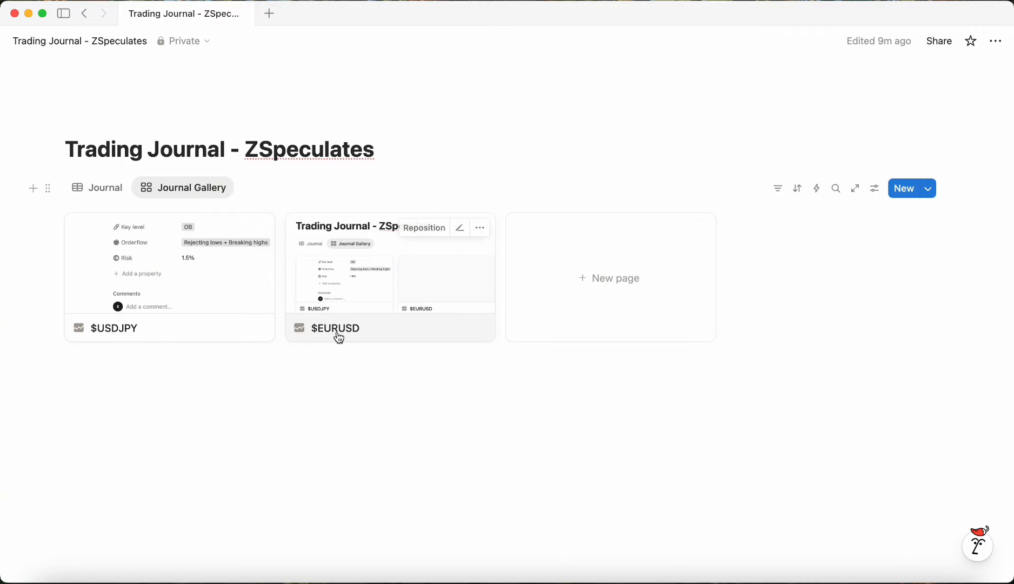
Step: Delete the Journal table view, leaving only the Journal Gallery view
click(96, 190)
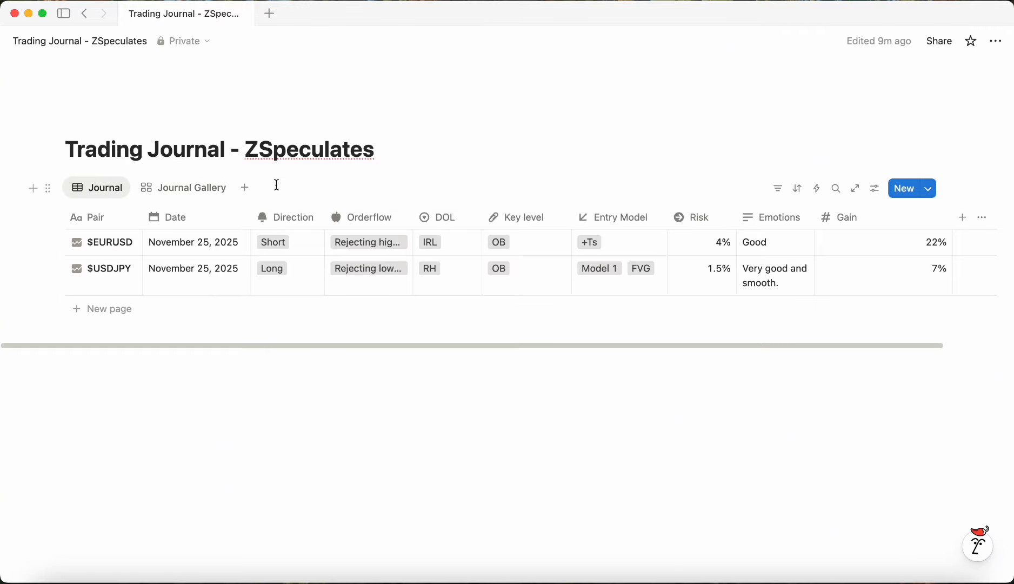
click(106, 189)
click(122, 368)
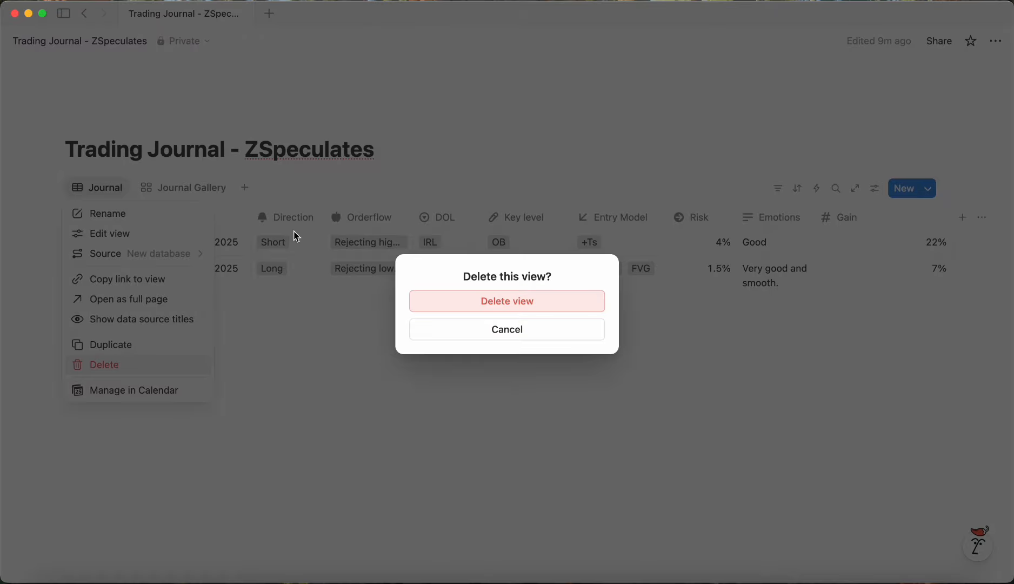
click(527, 304)
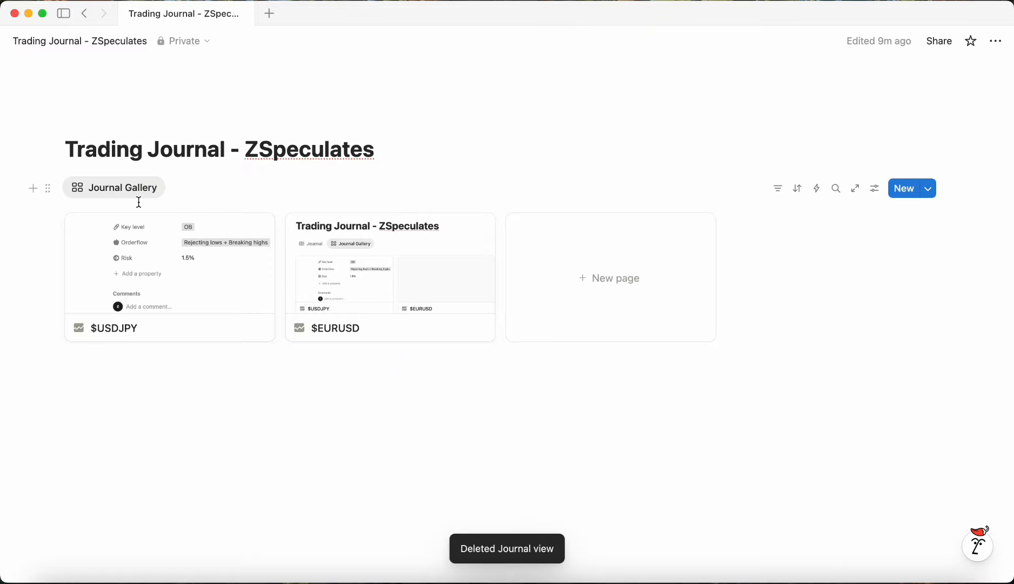
Step: Create a new gallery entry from the $PAIR template
click(631, 257)
scroll(376, 385, down, 6)
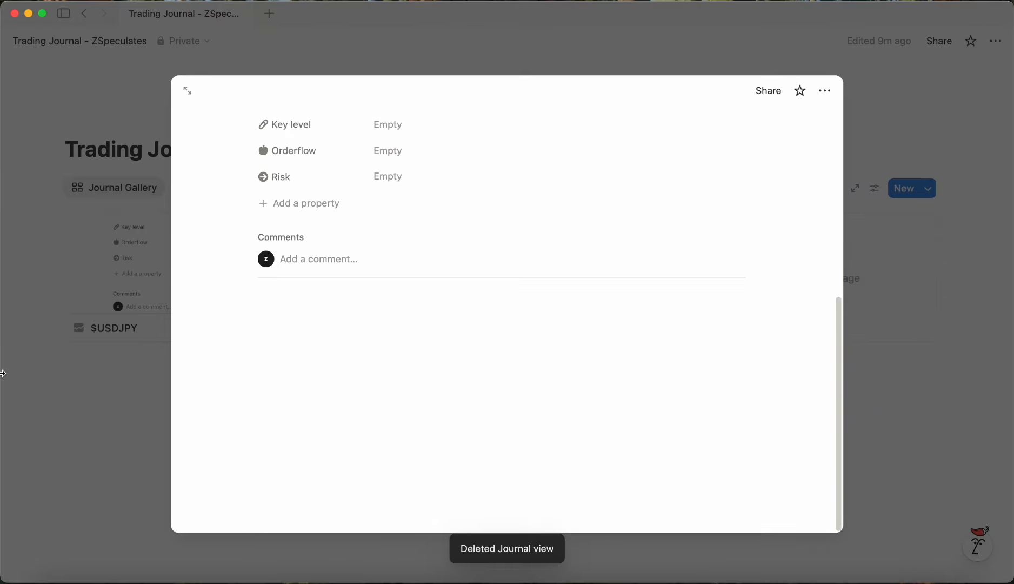
click(149, 206)
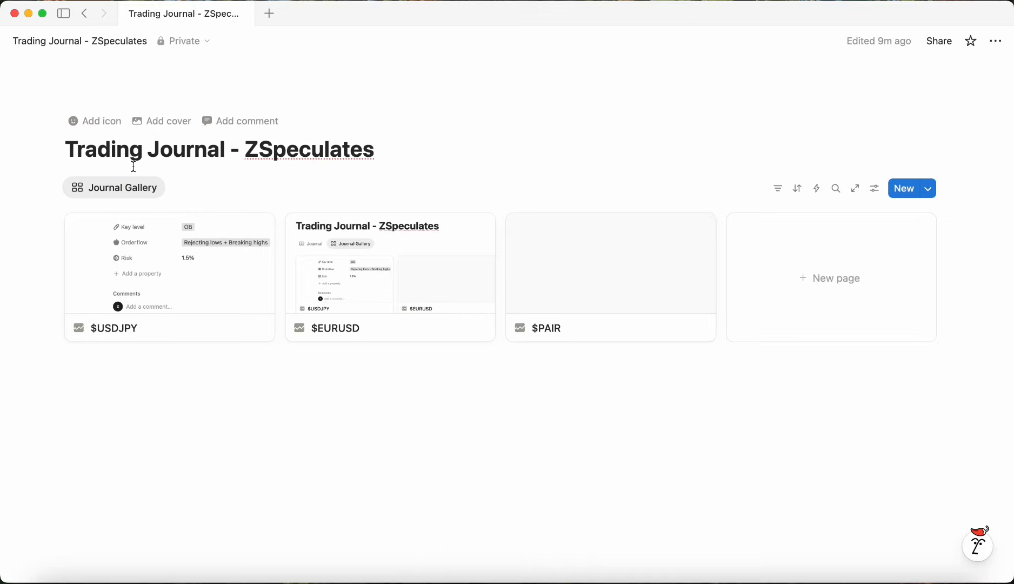
Step: Insert a callout block below the gallery and give it a bookmark icon
click(172, 399)
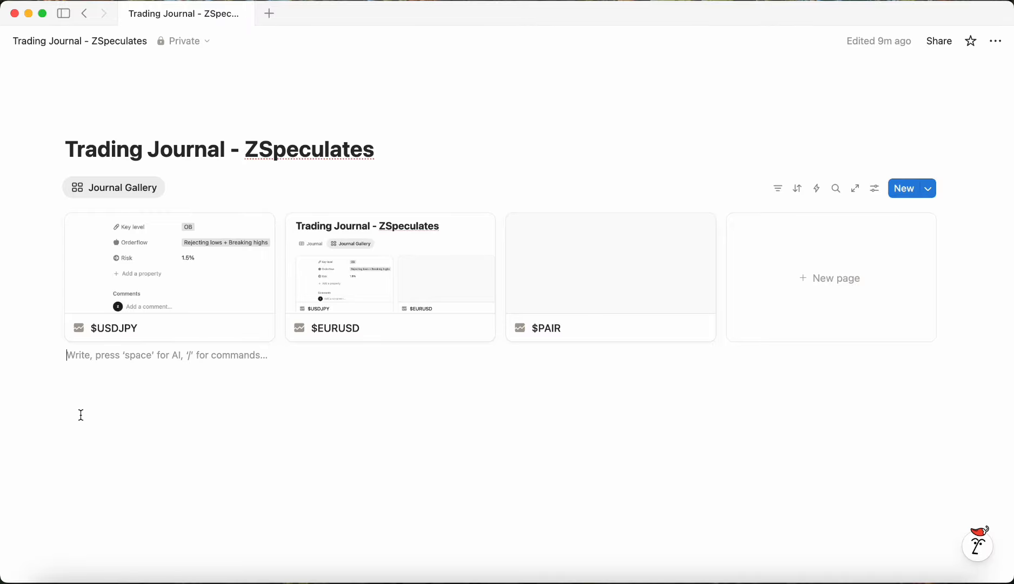
key(Return)
key(Return)
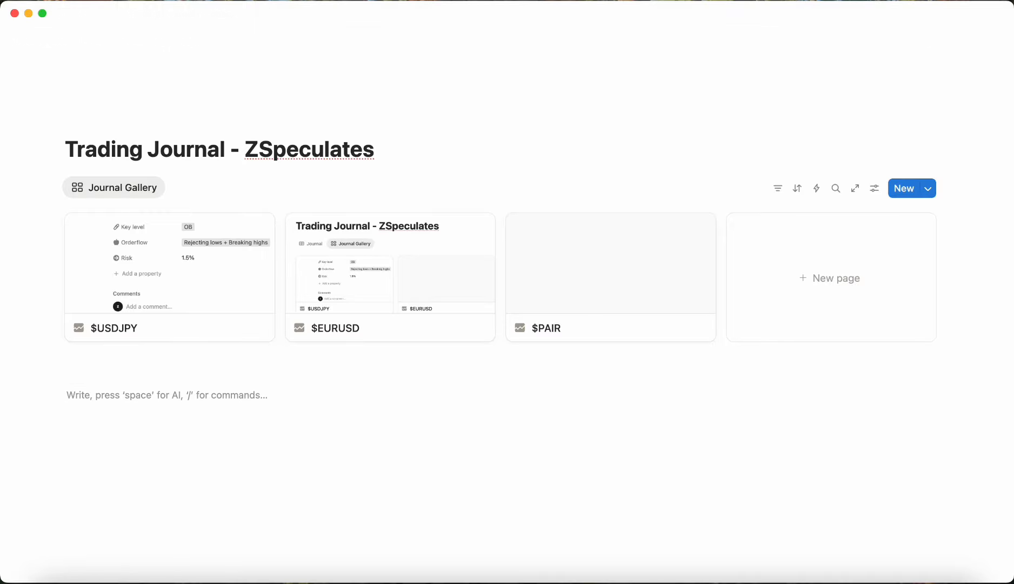
text(/)
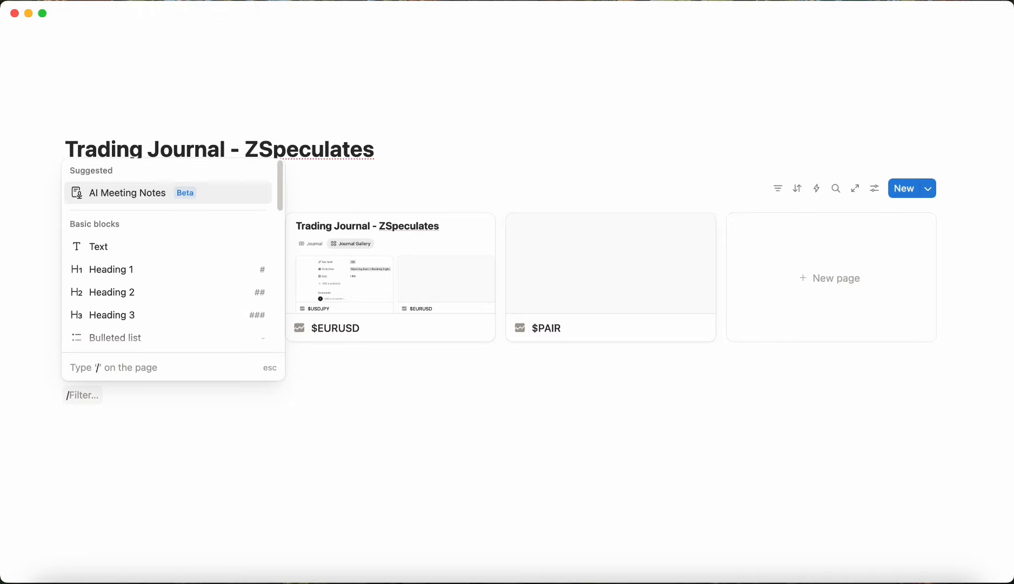
text(call)
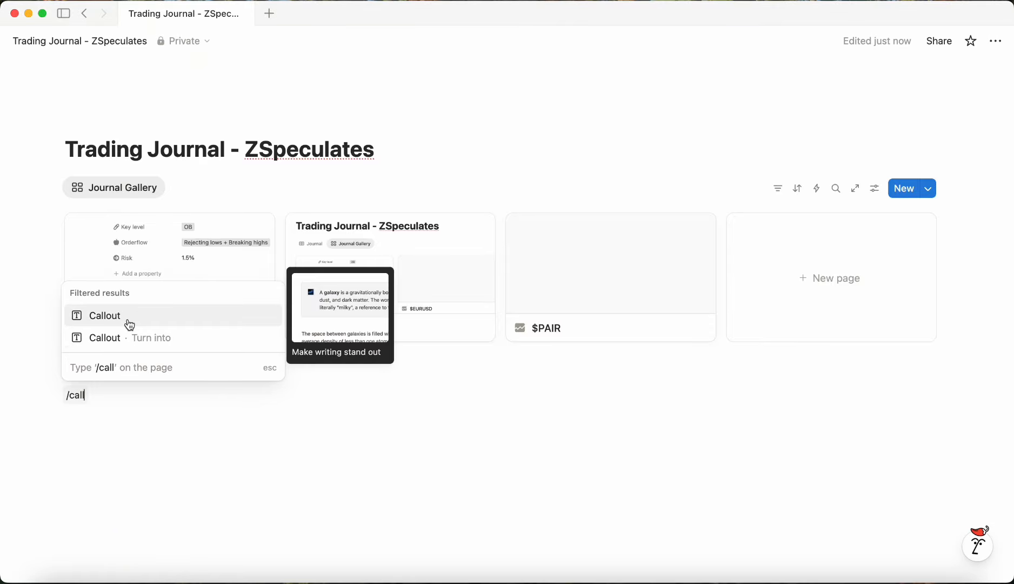
click(130, 325)
click(85, 410)
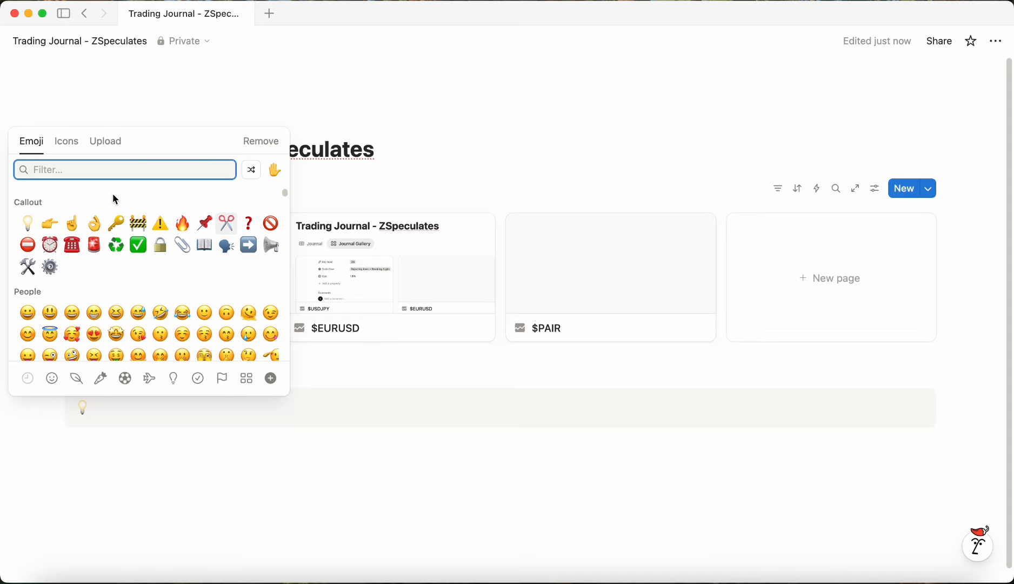
click(68, 143)
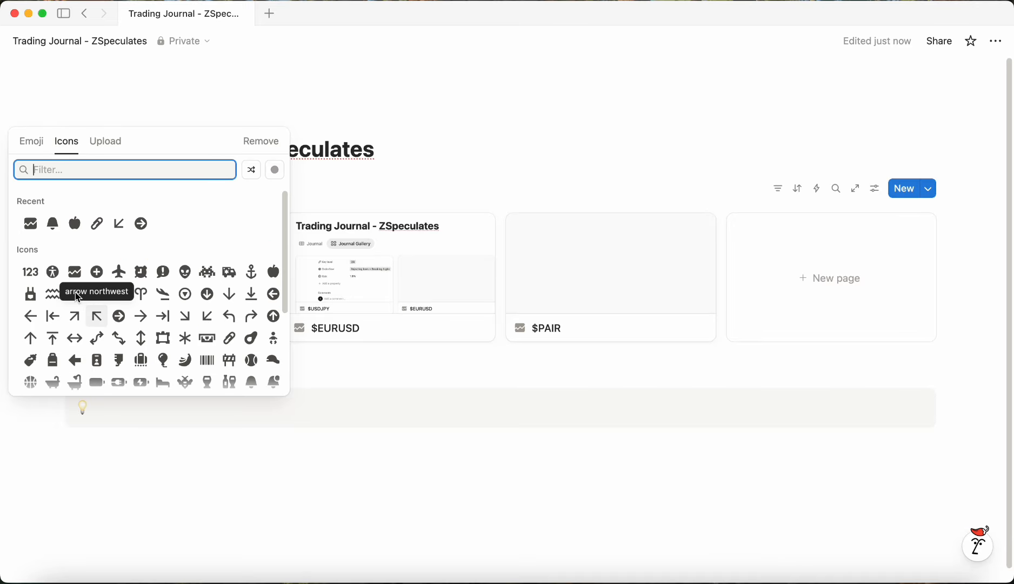
scroll(78, 296, down, 5)
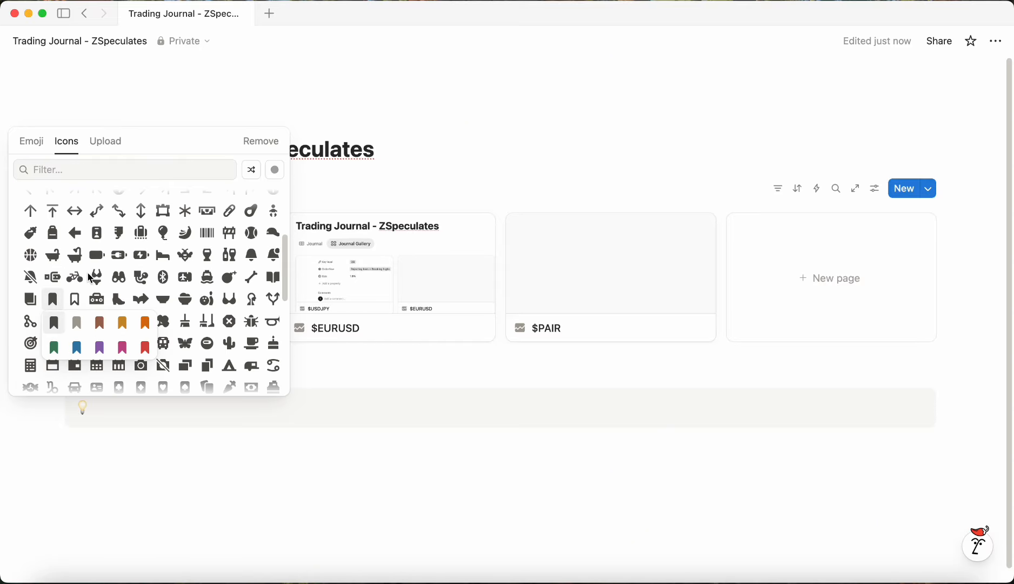
click(77, 323)
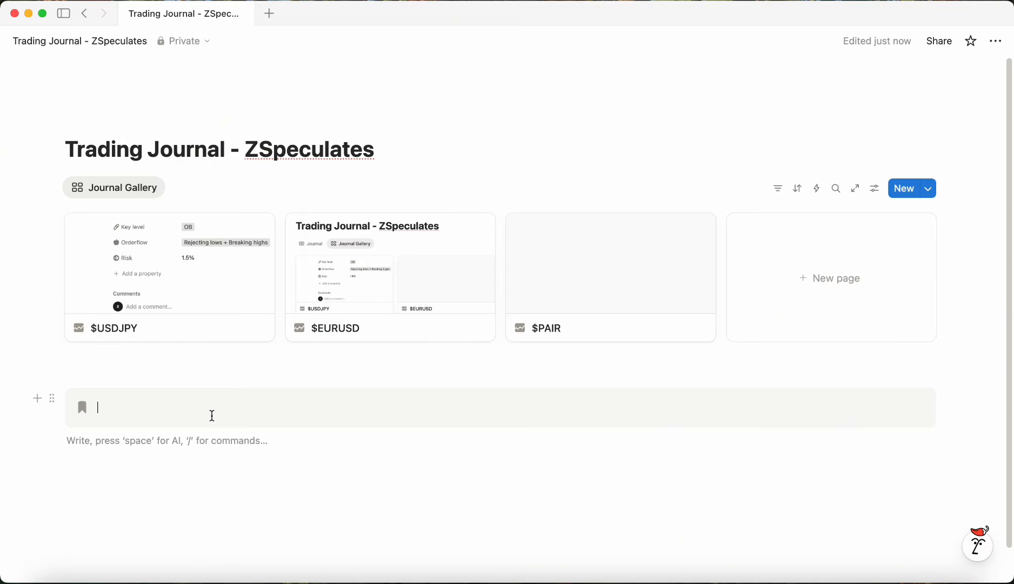
Step: Title the callout "Trading Journal - ZSpeculates" and move the gallery database inside it
text(Trading Jour)
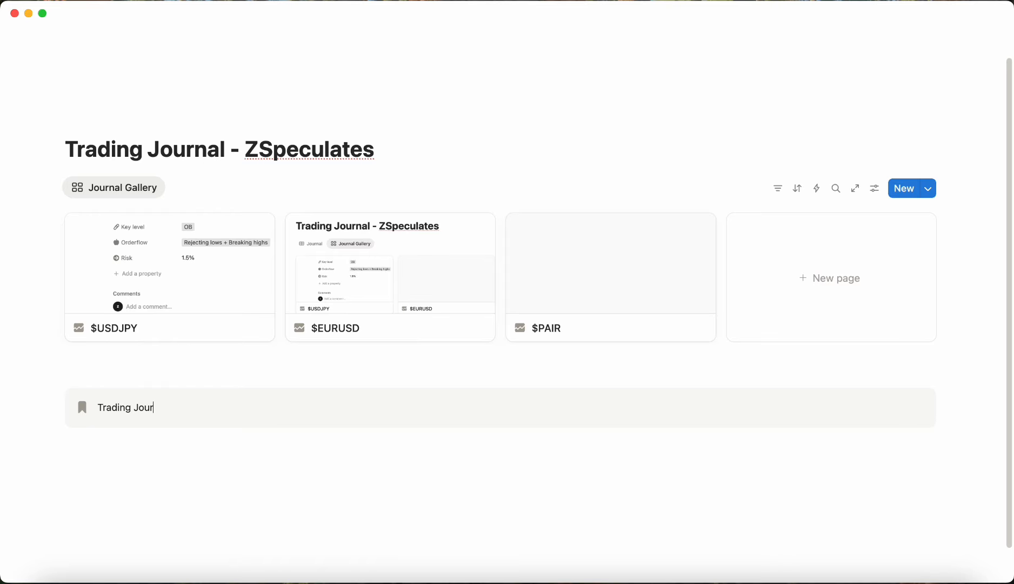
text(nal - ZSpeculates)
drag(49, 186, 157, 420)
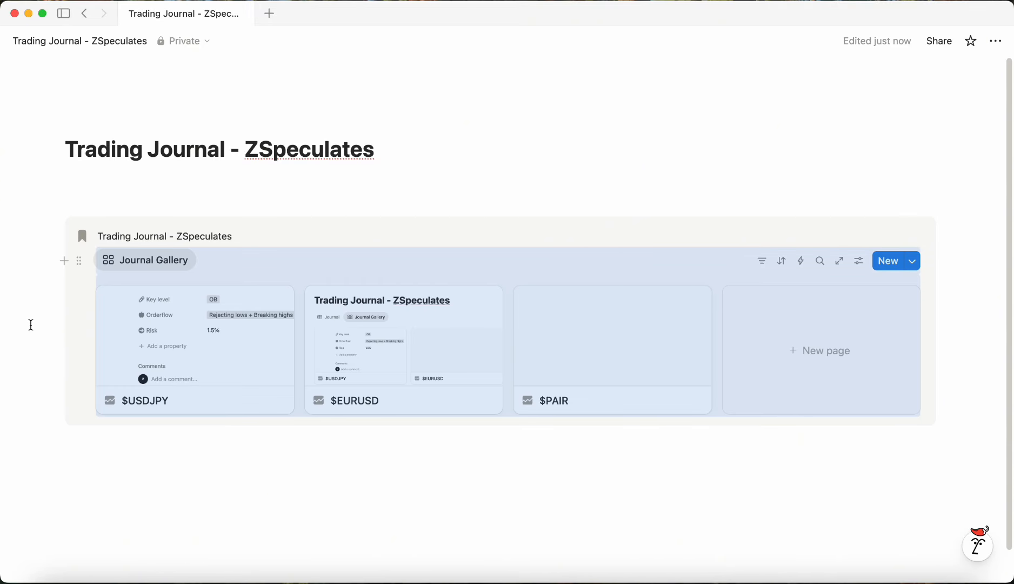
Step: Delete the empty block between the title divider and the callout
click(38, 204)
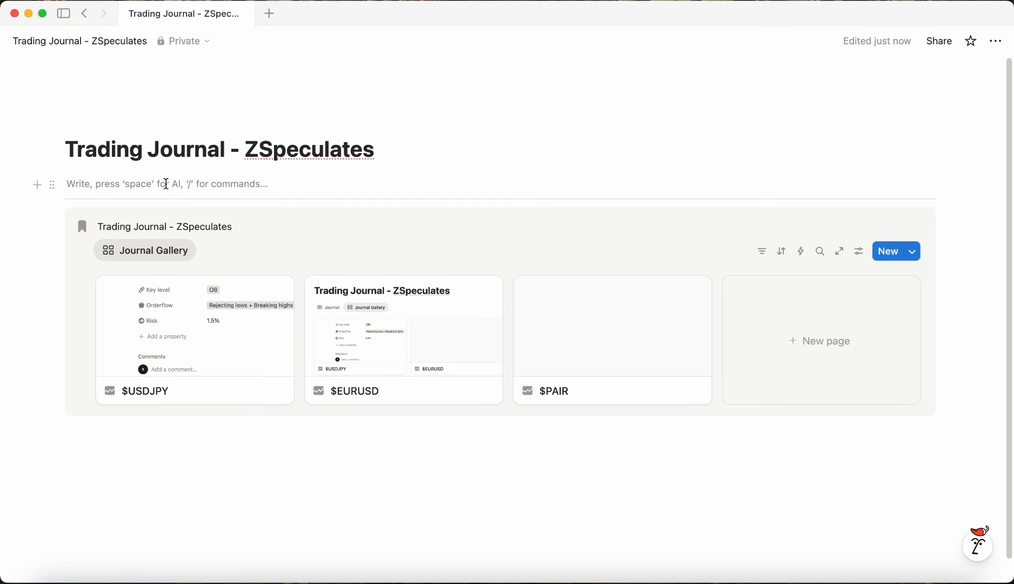
key(BackSpace)
click(352, 432)
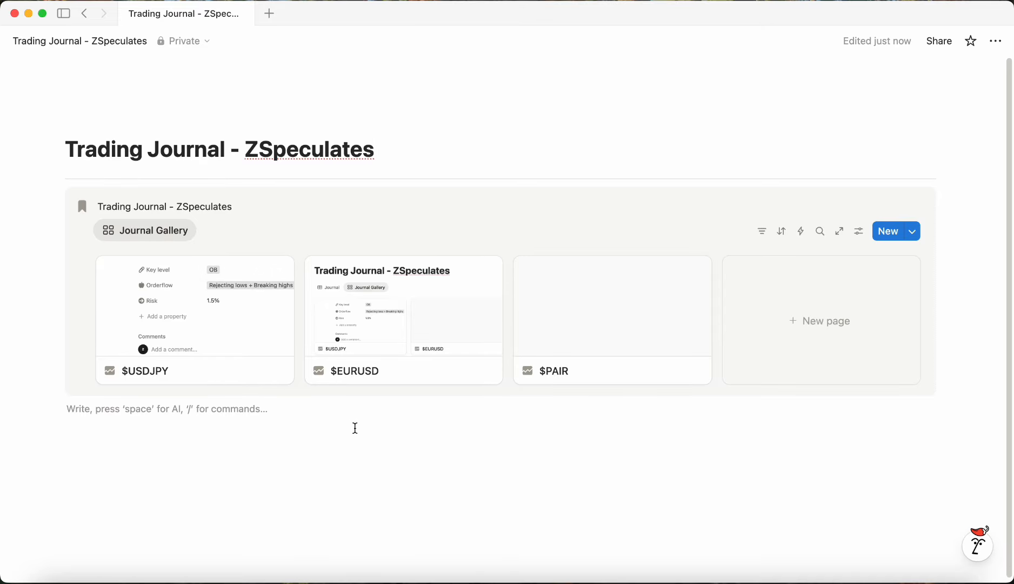
text(---)
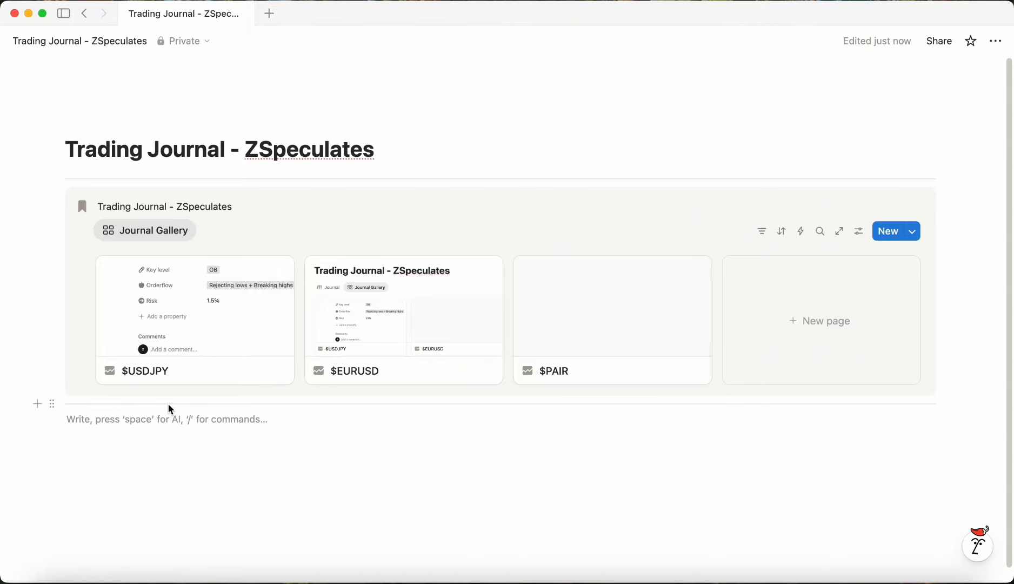
click(169, 405)
key(BackSpace)
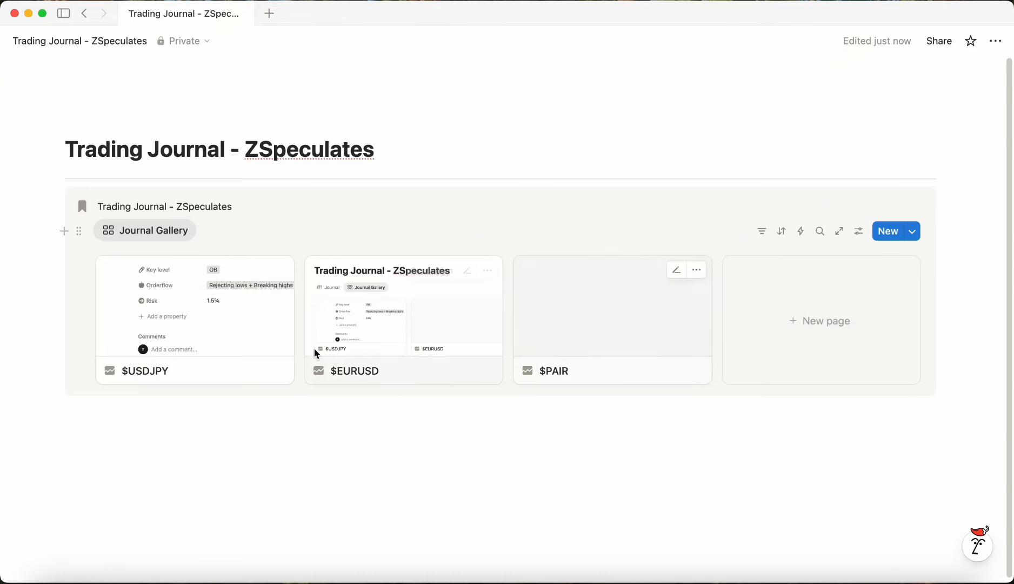
click(233, 309)
scroll(437, 304, down, 10)
click(937, 370)
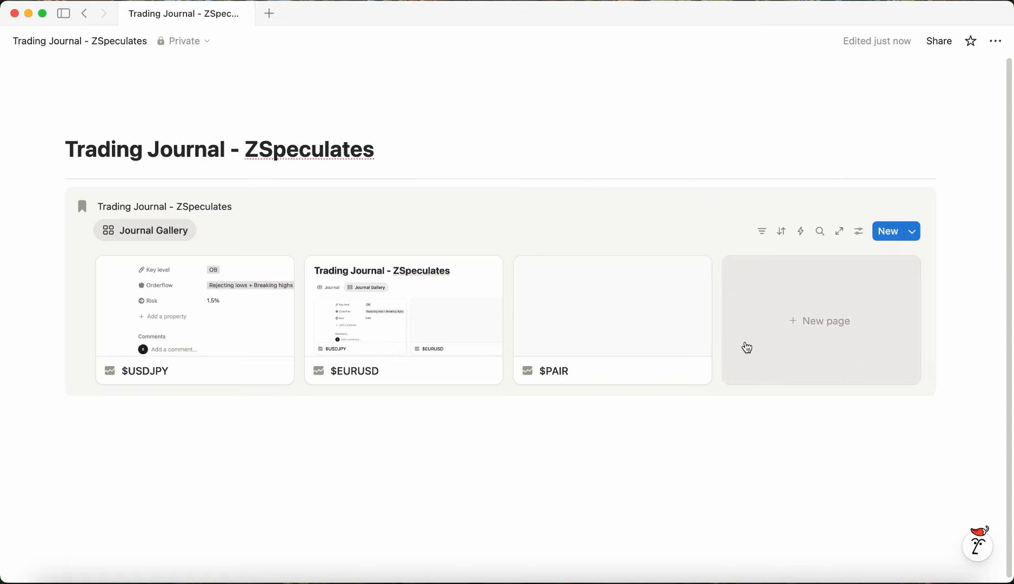
click(555, 437)
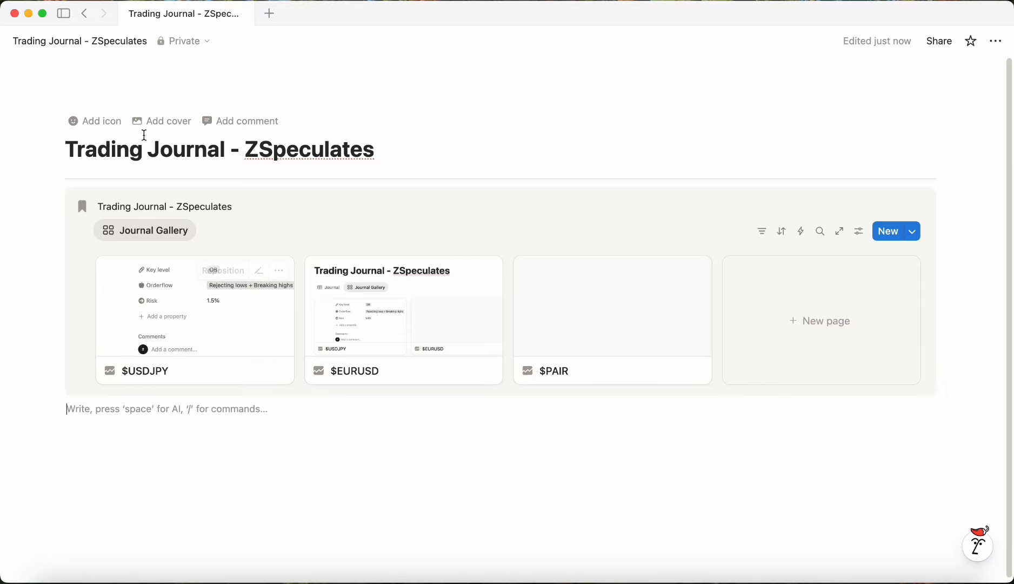
Step: Add a page icon and set it to the grey airplane icon from the Icons set
click(111, 125)
click(100, 154)
click(70, 201)
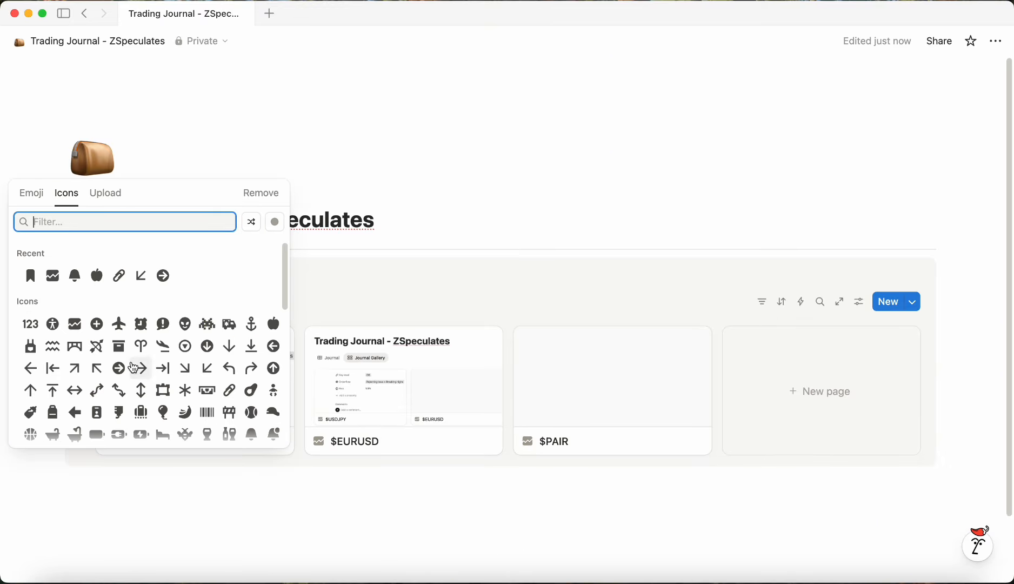
click(124, 341)
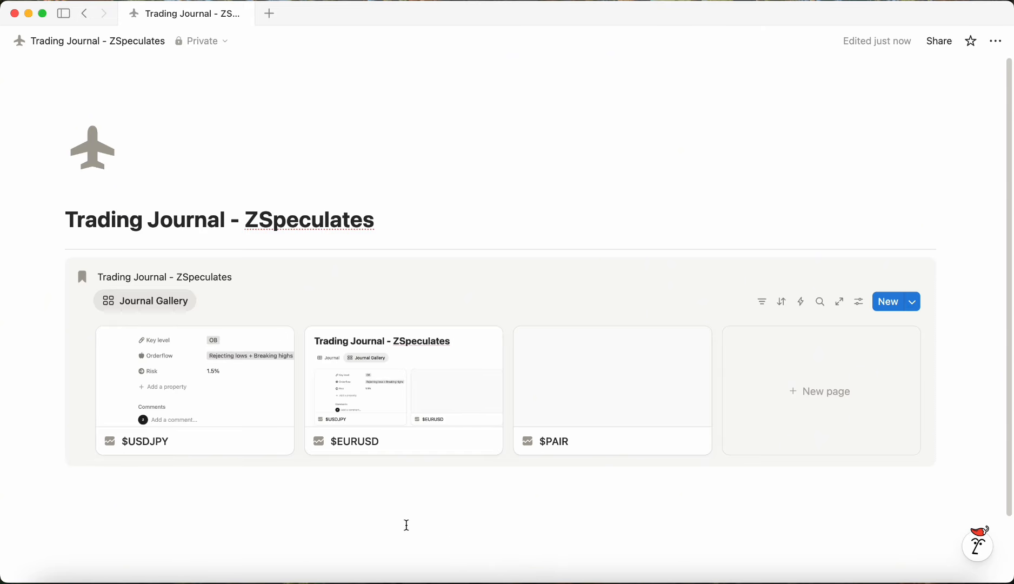
Step: Add a to-do block below the callout and start its text with "For tomor"
click(423, 530)
scroll(398, 502, down, 3)
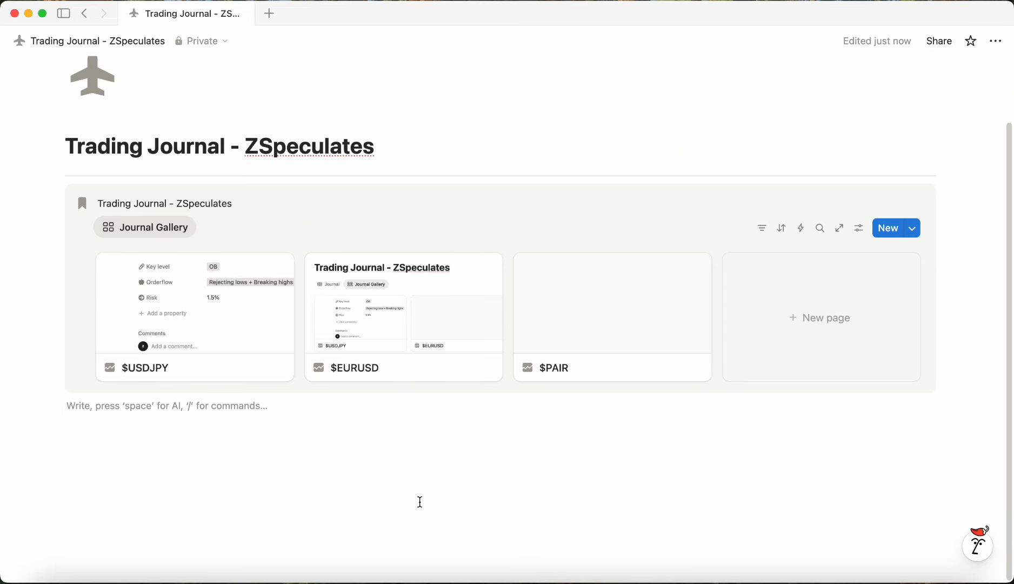
text(/)
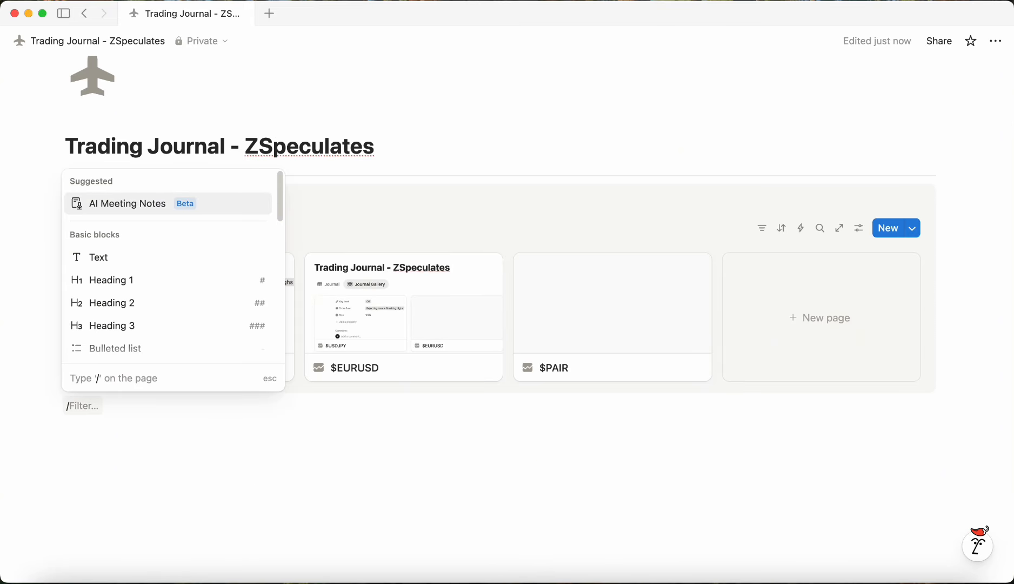
text(to)
key(Return)
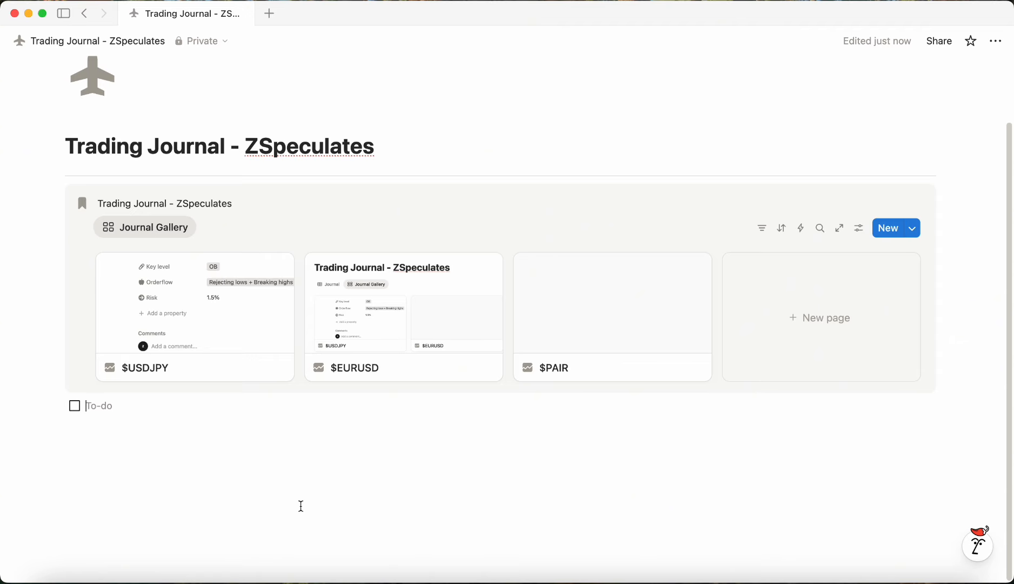
text(For tomor)
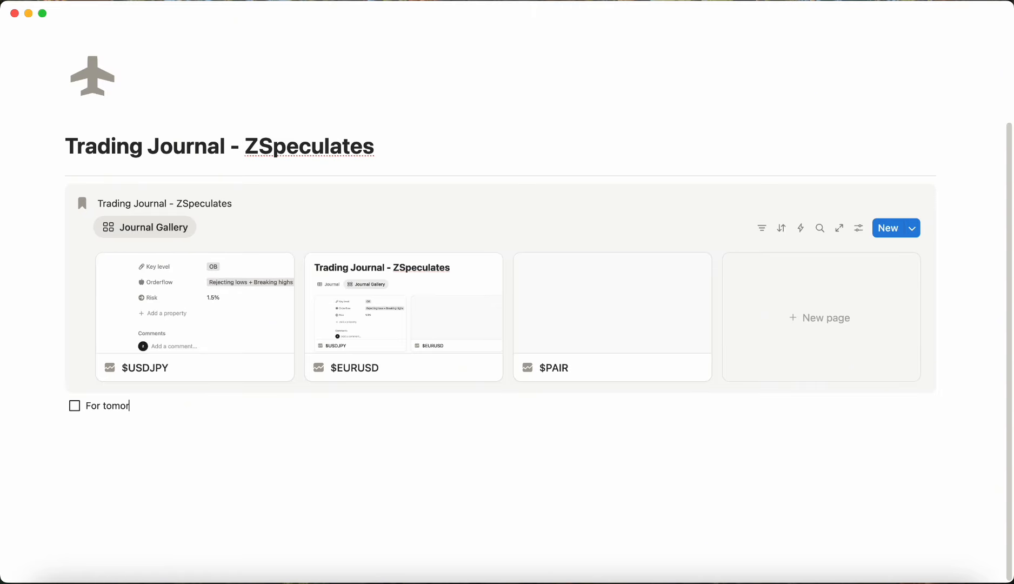
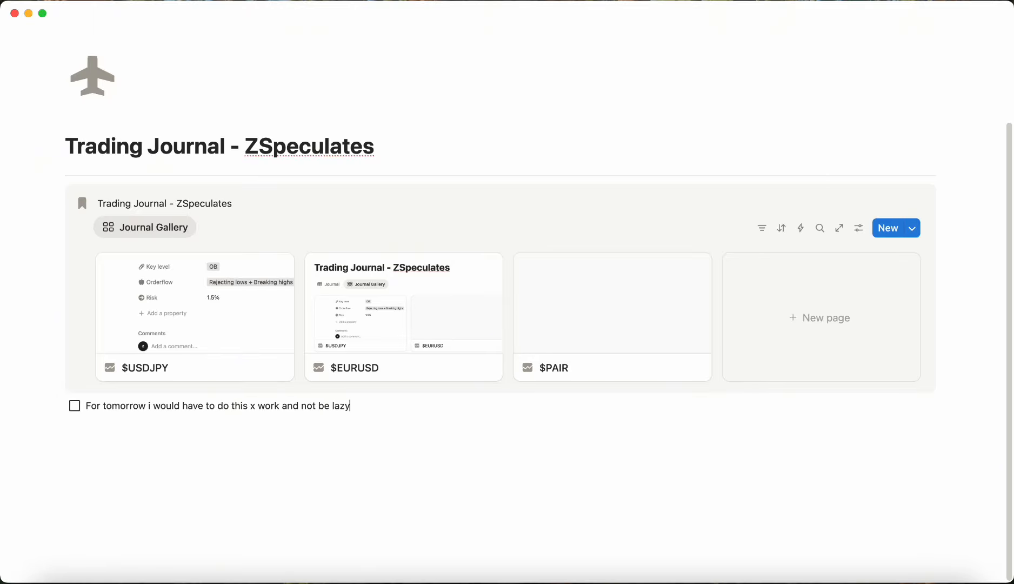
Step: Finish the first to-do with "lazy ass" and add a second to-do reading "For the day i wokd hisadjgkas;dkglja"
text(ass)
key(Return)
text(For the day i)
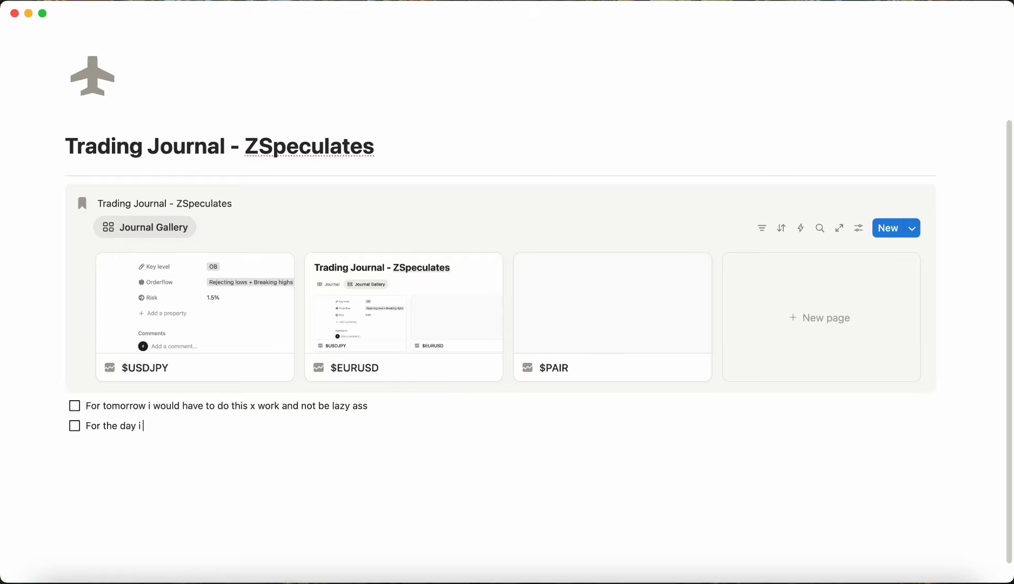
text( wokd hisadjgkas;dkglja)
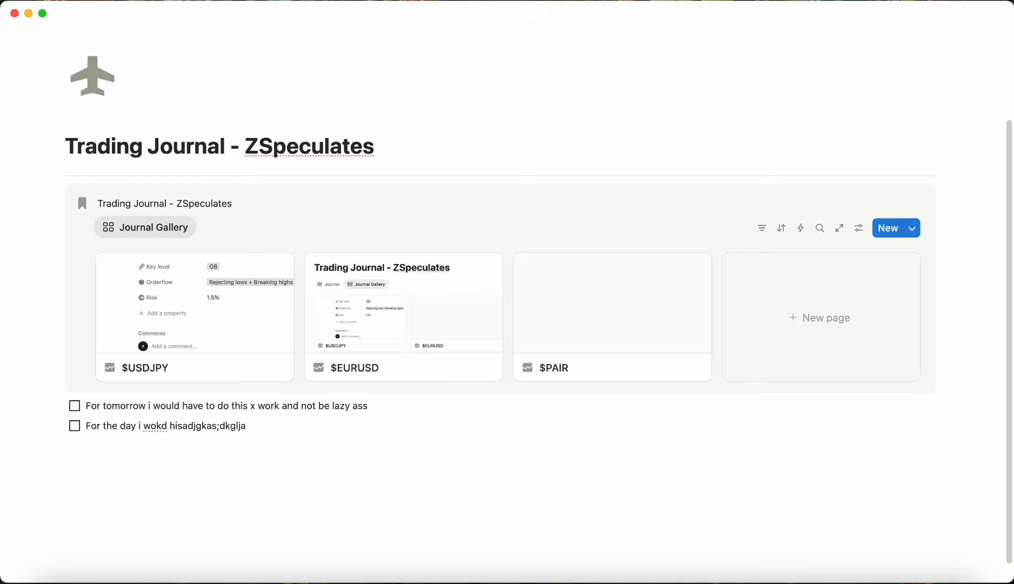
Step: Insert a new callout below the to-dos and title it "Daily Tasks"
key(Return)
key(Return)
key(Return)
key(Return)
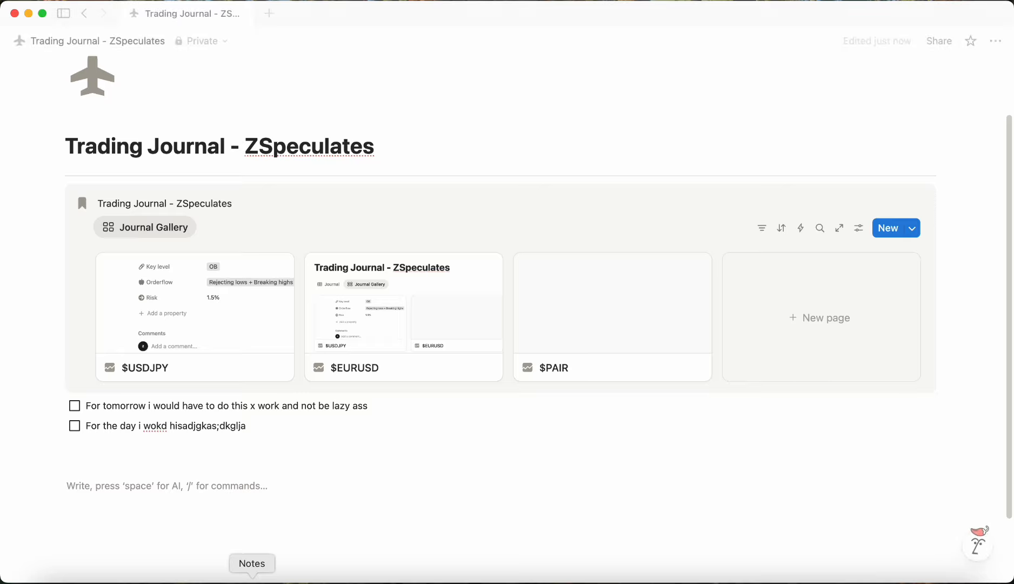
drag(270, 427, 85, 406)
click(95, 491)
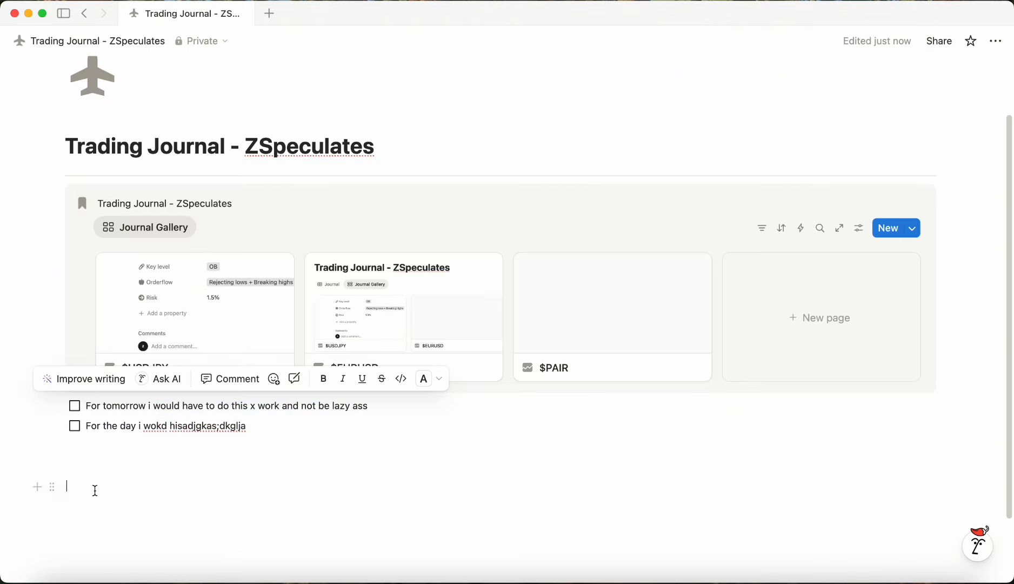
text(/Call)
key(Return)
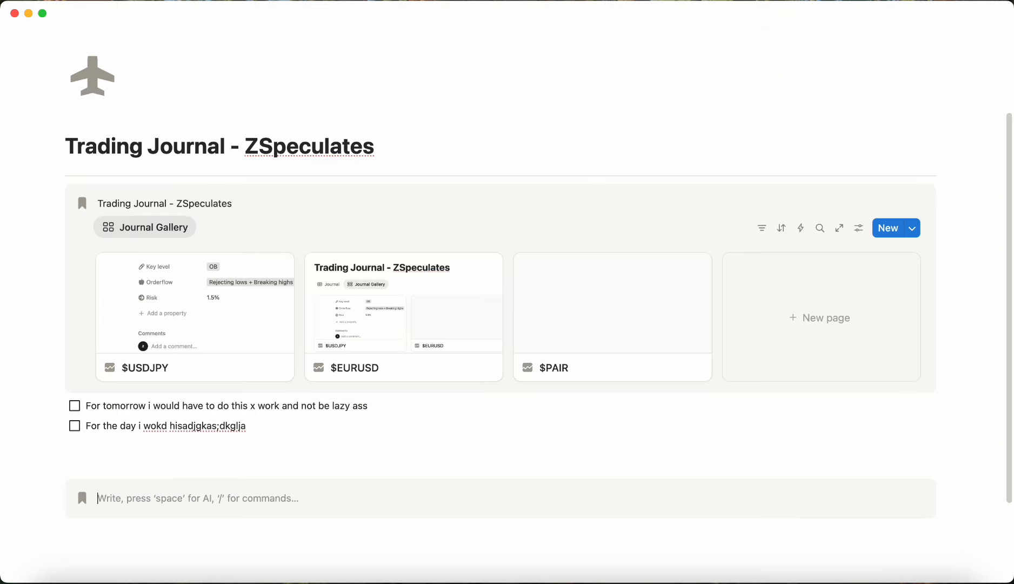
text(Daily )
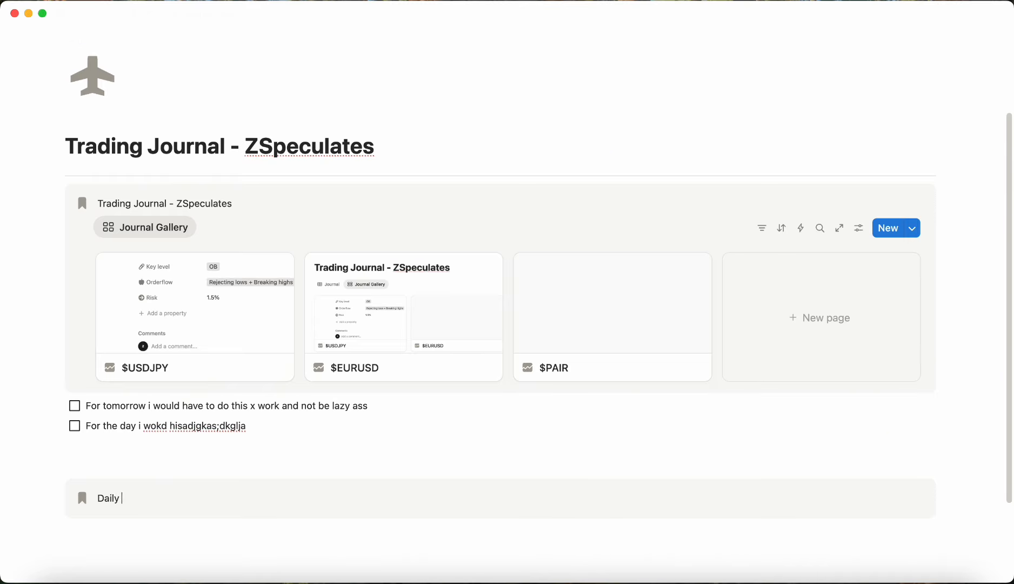
text(Tasks)
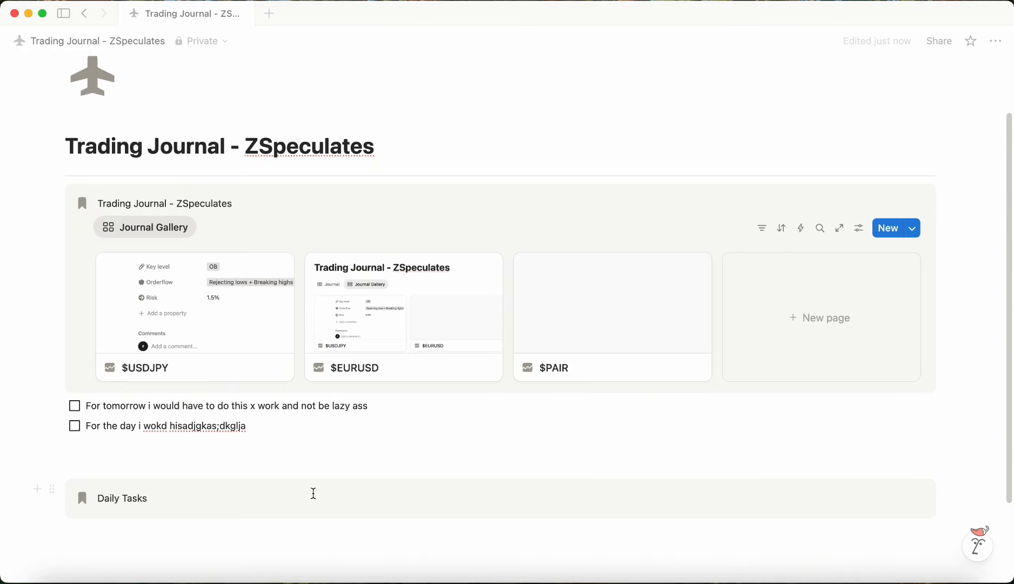
Step: Move the two to-do blocks into the Daily Tasks callout
click(243, 464)
drag(51, 406, 124, 513)
drag(52, 406, 400, 482)
Step: Fill the Daily Tasks callout with to-dos "Taks 1", "Task 2" and "Task 3"
text(Taks)
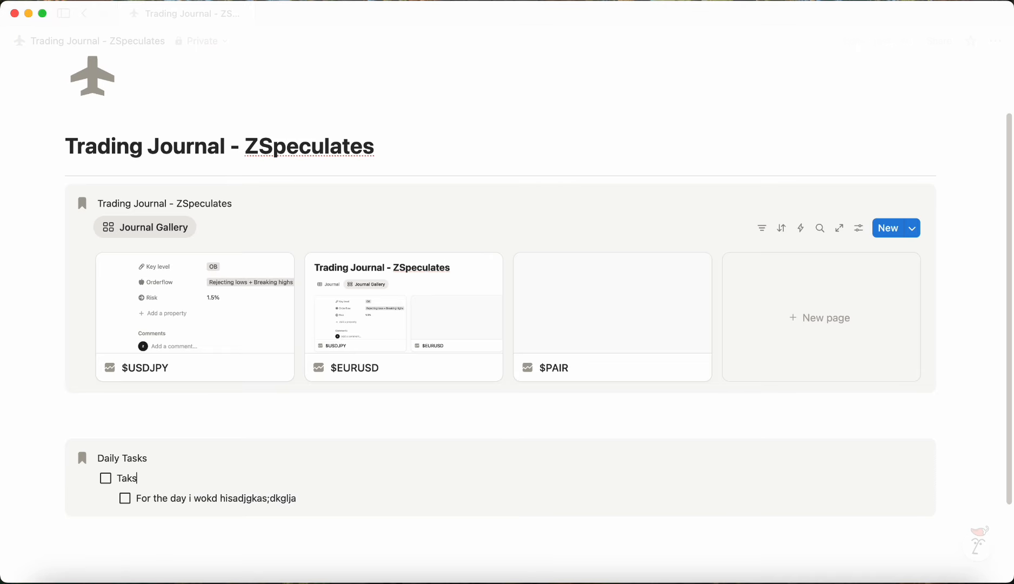
text( 1)
key(Return)
text(Ta)
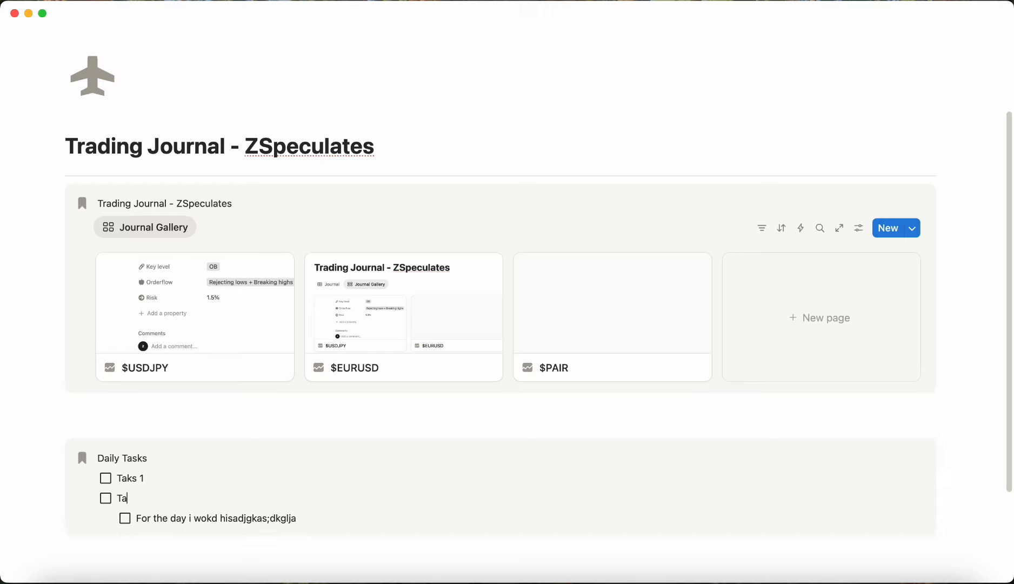
text(sk 2)
key(Return)
text(Task 3)
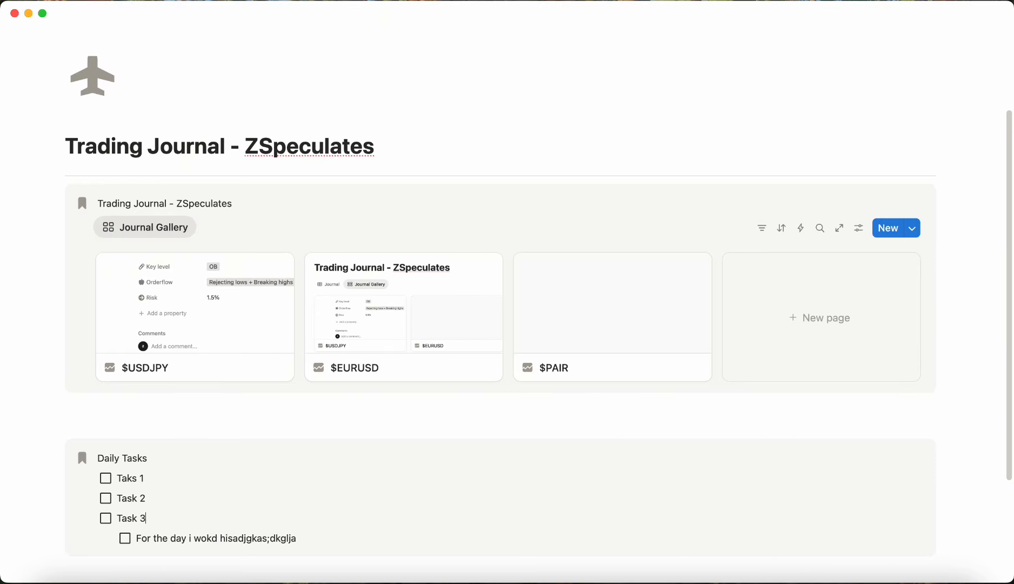
key(Return)
Step: Delete the leftover "For the day" to-do and name the empty to-do "Task 4"
scroll(387, 456, down, 2)
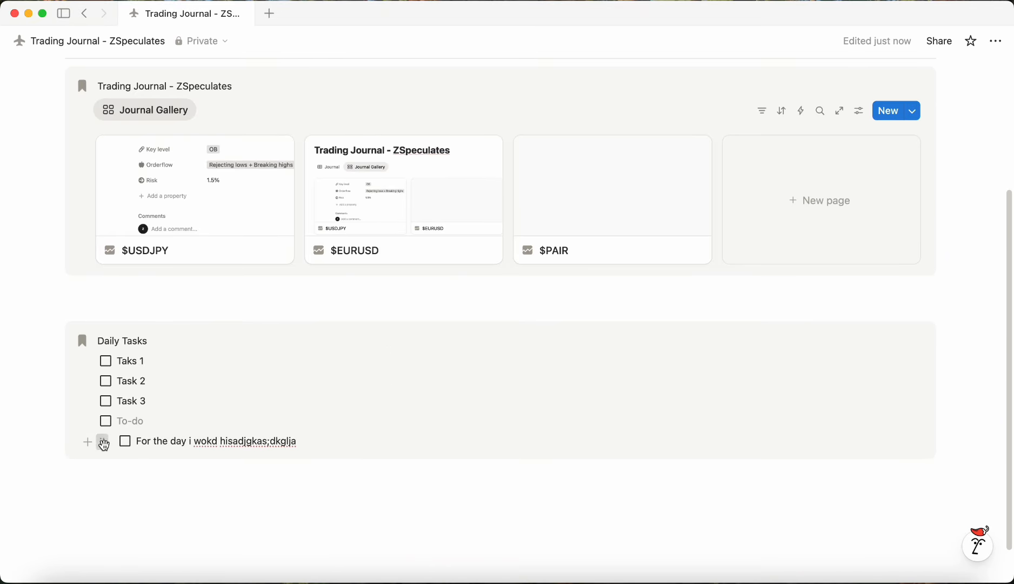
click(103, 444)
click(149, 458)
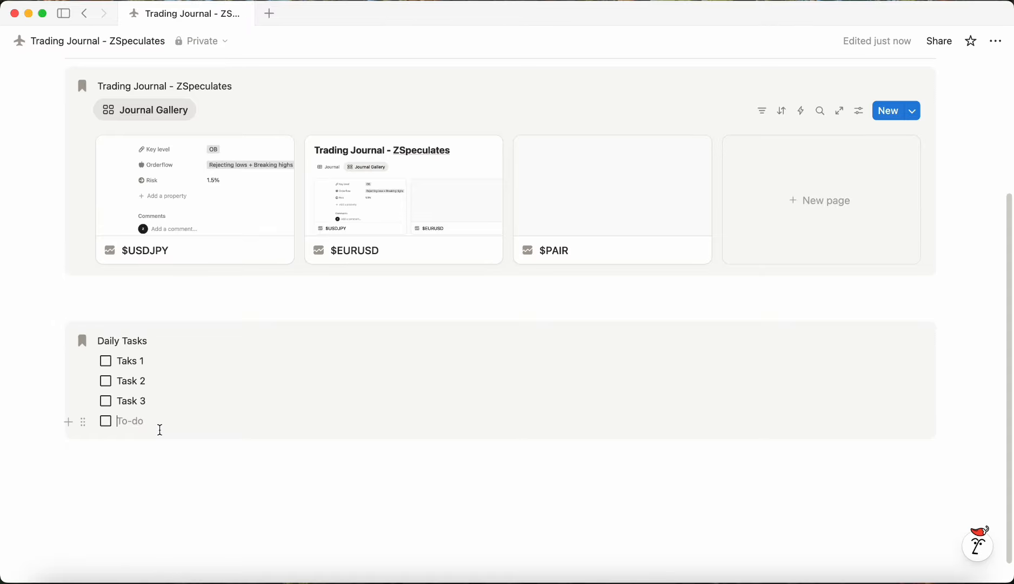
text(Task)
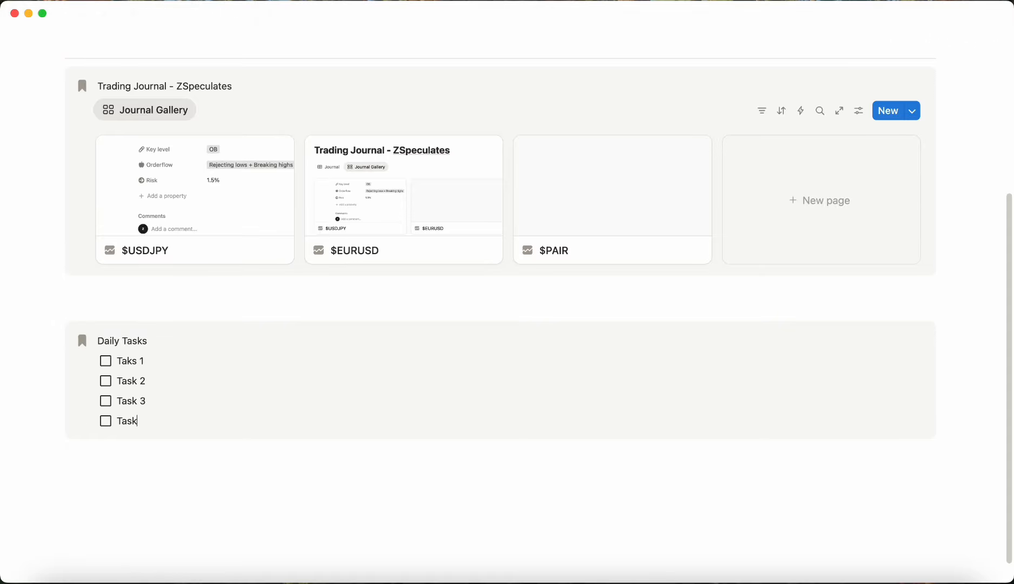
text( 4)
Step: Insert a divider between the gallery callout and the Daily Tasks callout, removing the surrounding empty lines
click(188, 452)
click(170, 303)
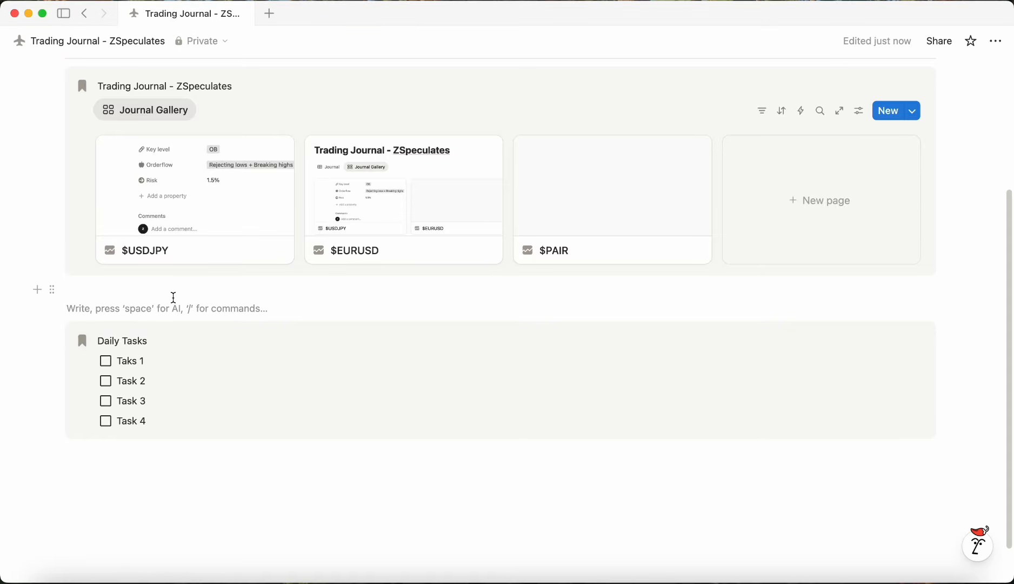
text(---)
click(165, 292)
key(BackSpace)
click(152, 318)
key(BackSpace)
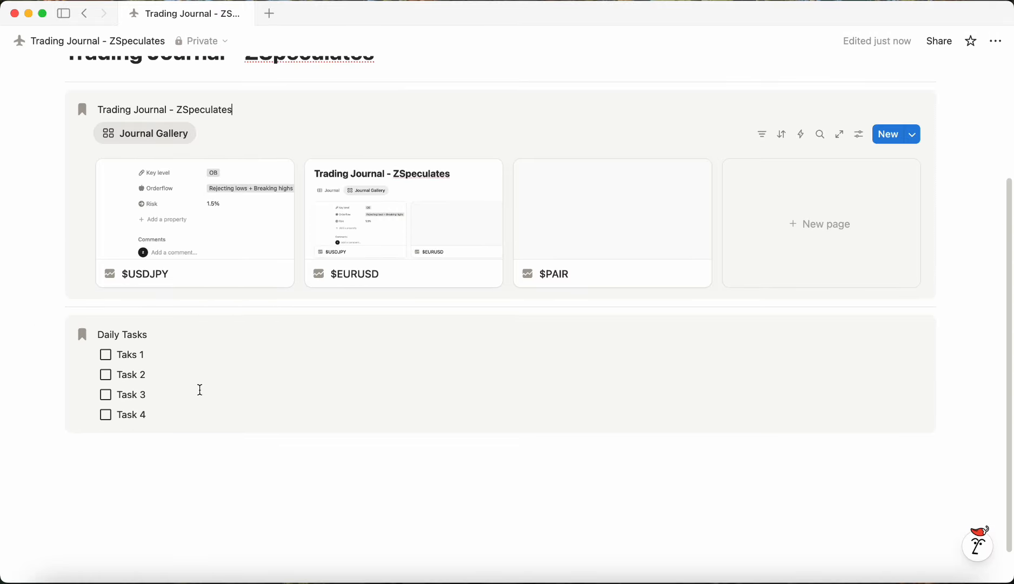
Step: Create a two-column layout and place the Daily Tasks callout in the left column
drag(244, 344, 94, 325)
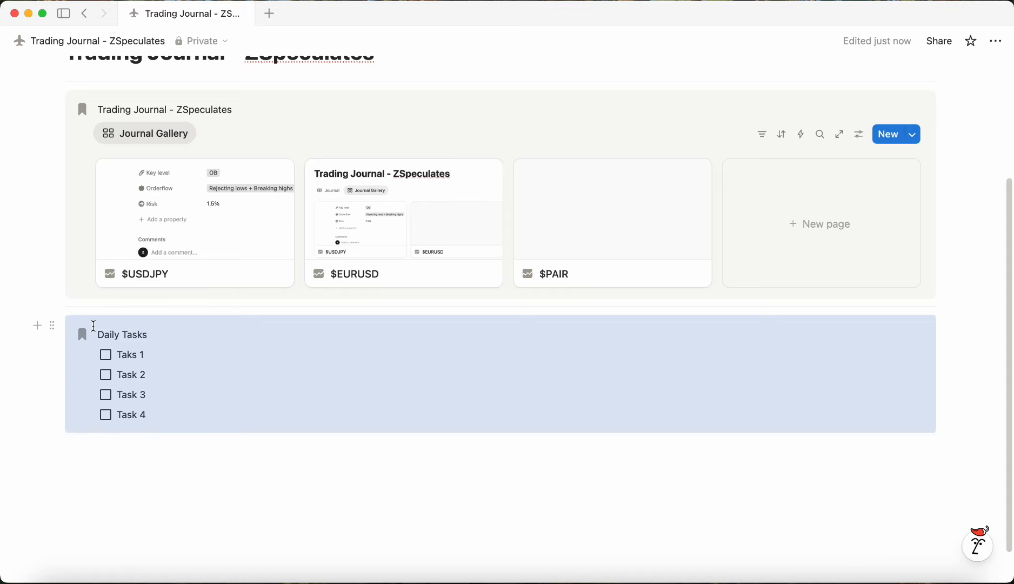
click(133, 466)
drag(148, 374, 161, 439)
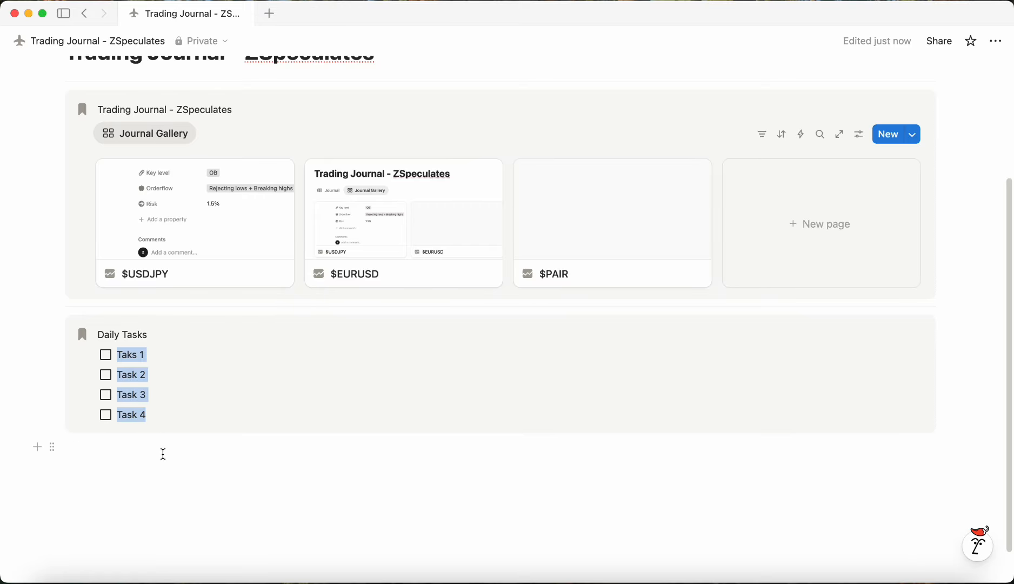
click(161, 453)
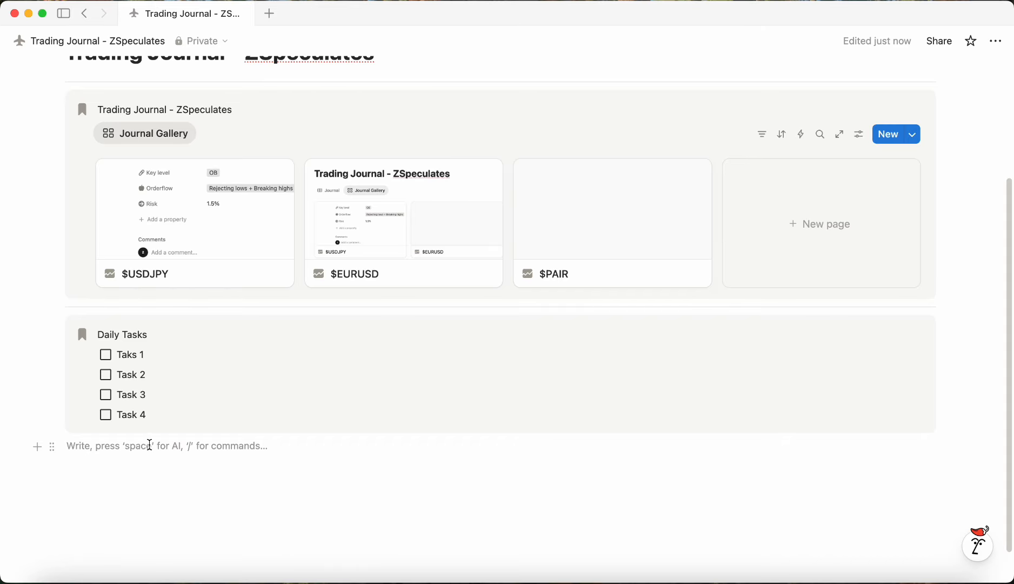
text(/col)
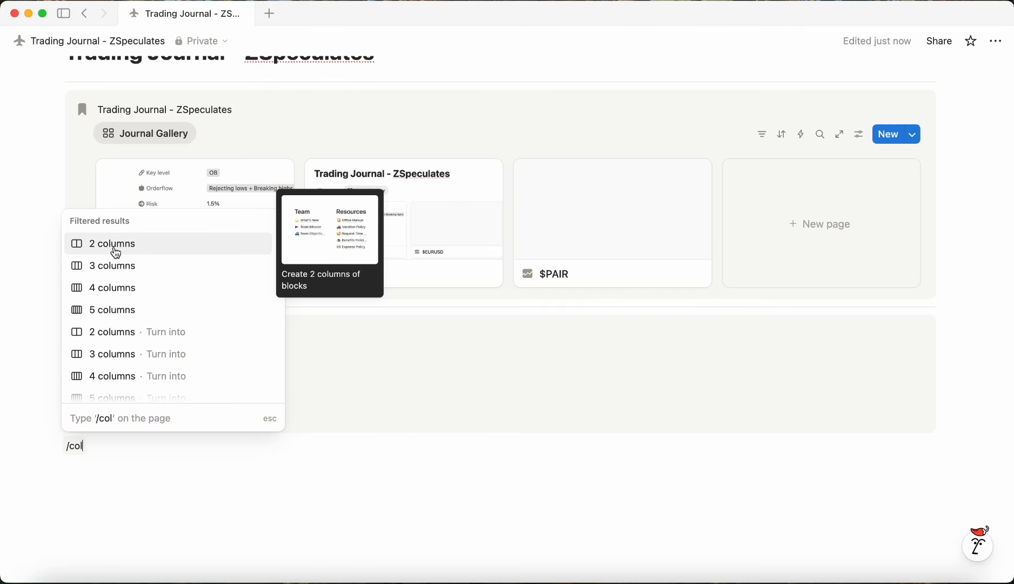
click(115, 252)
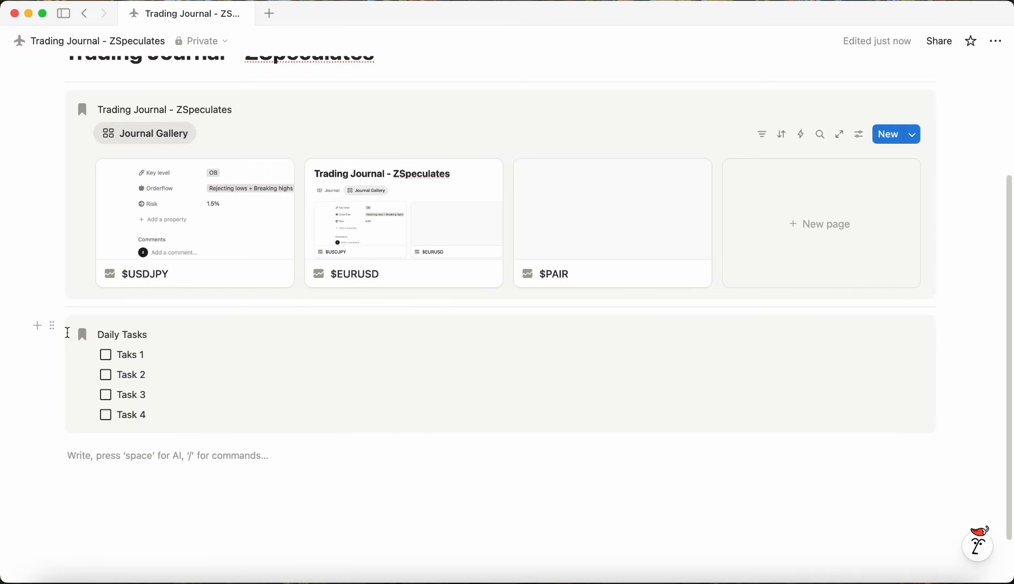
drag(53, 324, 111, 457)
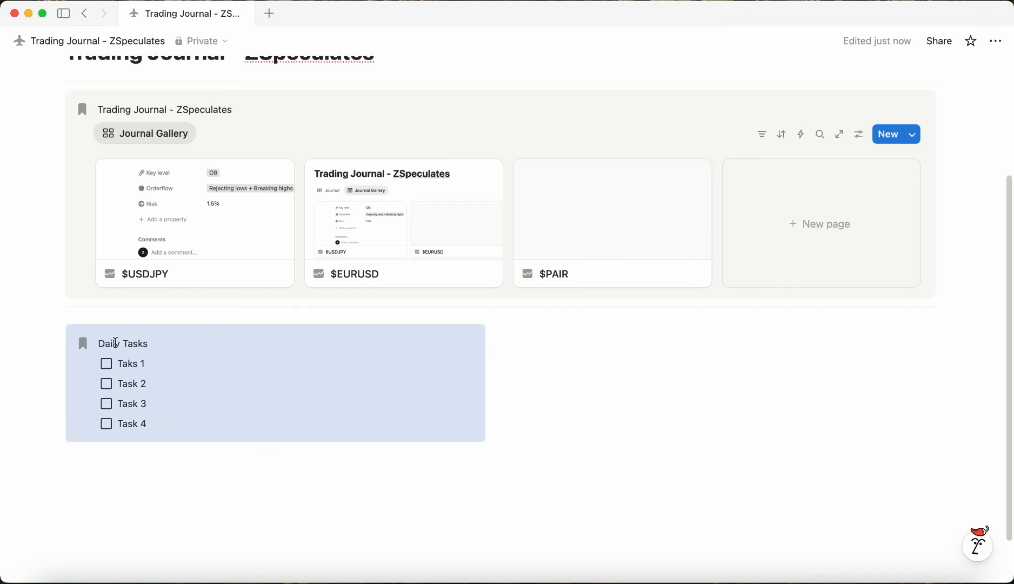
Step: Add a callout titled "Weekly Tasks" in the right column
click(580, 346)
text(/cal)
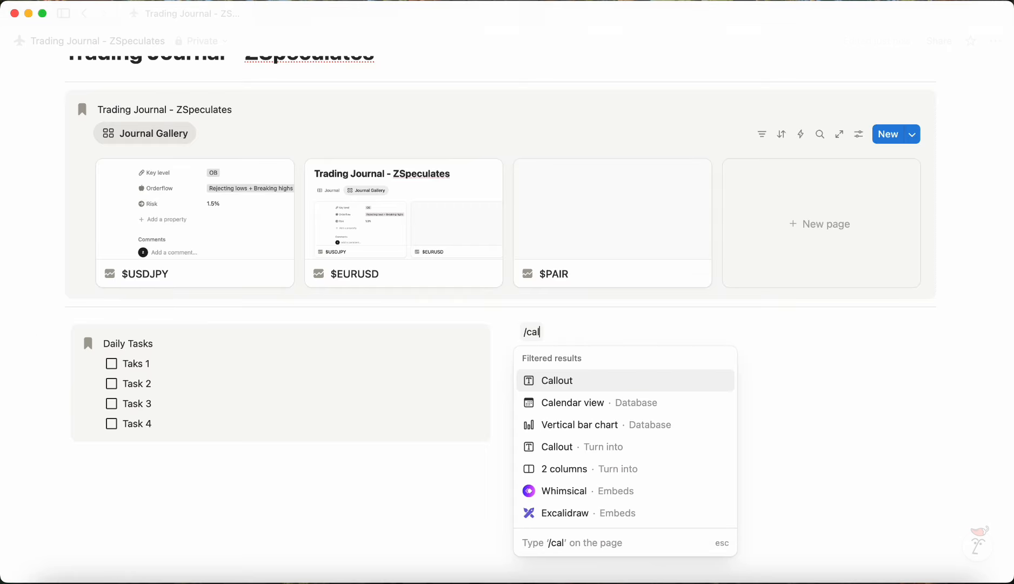
key(Return)
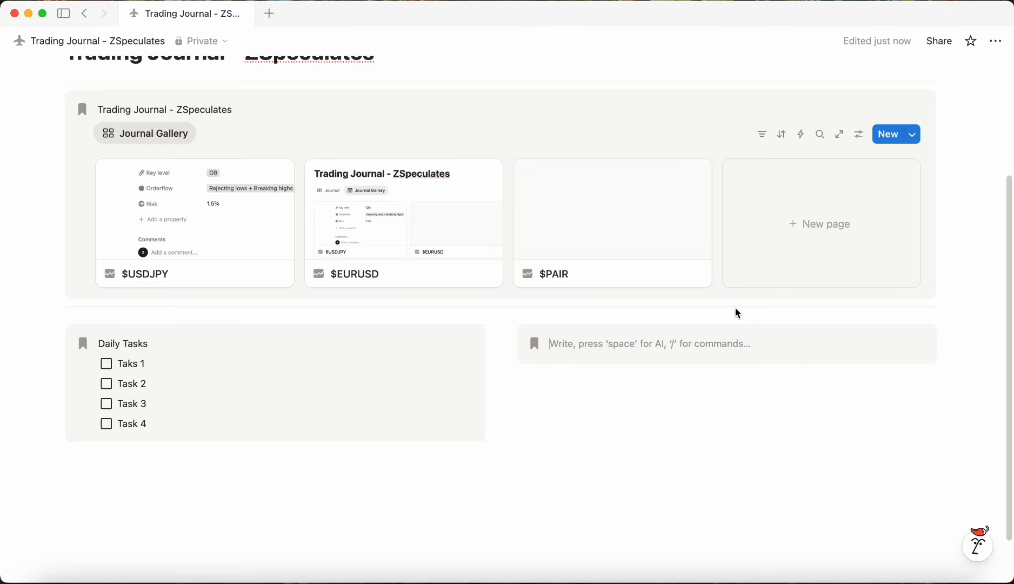
text(Weekly T)
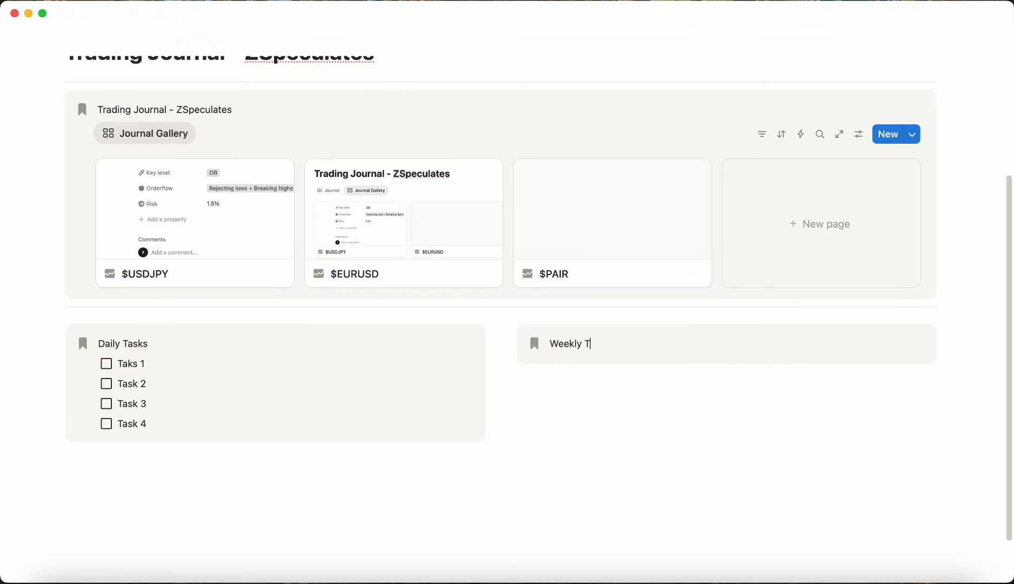
text(asks)
Step: Add to-dos "Weekly task 1" through "Weekly task 4" inside the Weekly Tasks callout
key(Return)
text(/tod)
key(Return)
text(Week)
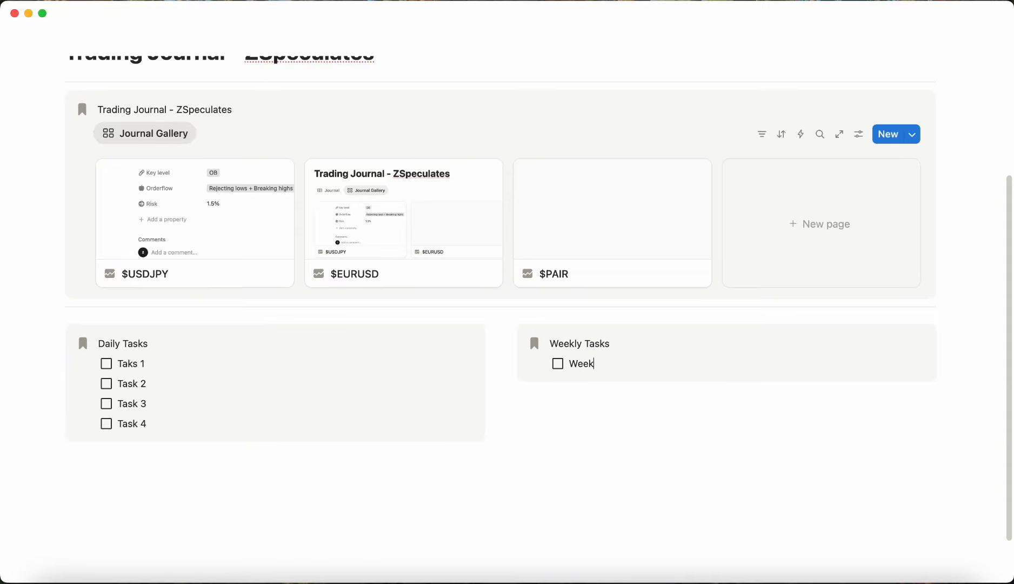
text(ly task 1)
key(Return)
text(We)
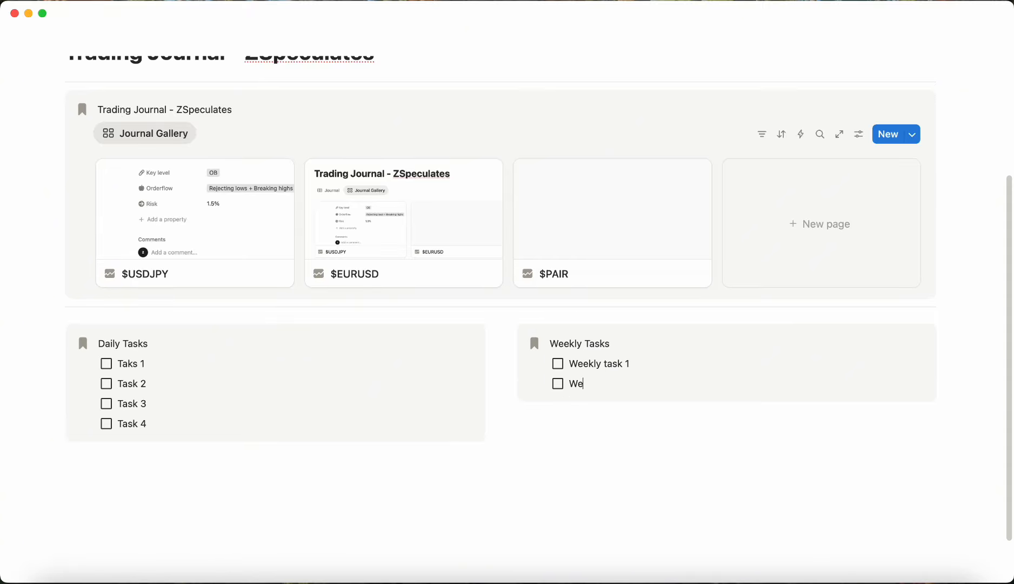
text(ekly task 2)
key(Return)
text(W)
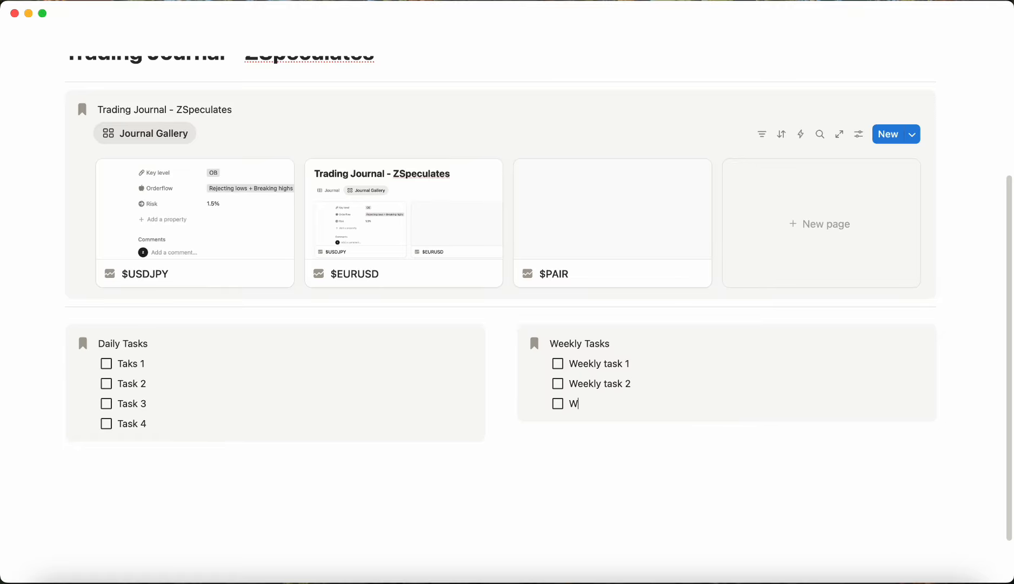
text(eekly task 3)
key(Return)
text(W)
key(BackSpace)
text(Wee)
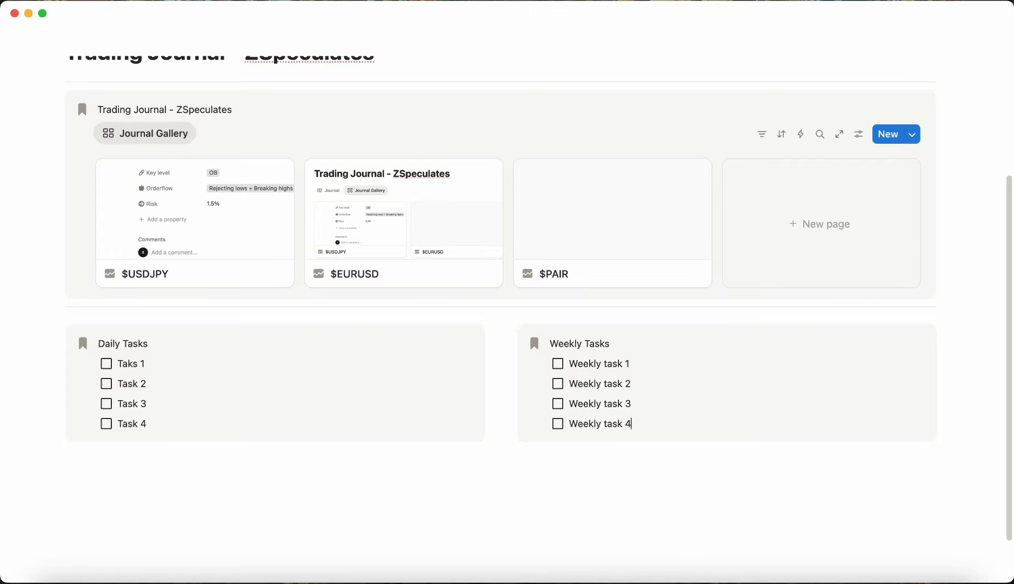
drag(502, 378, 591, 393)
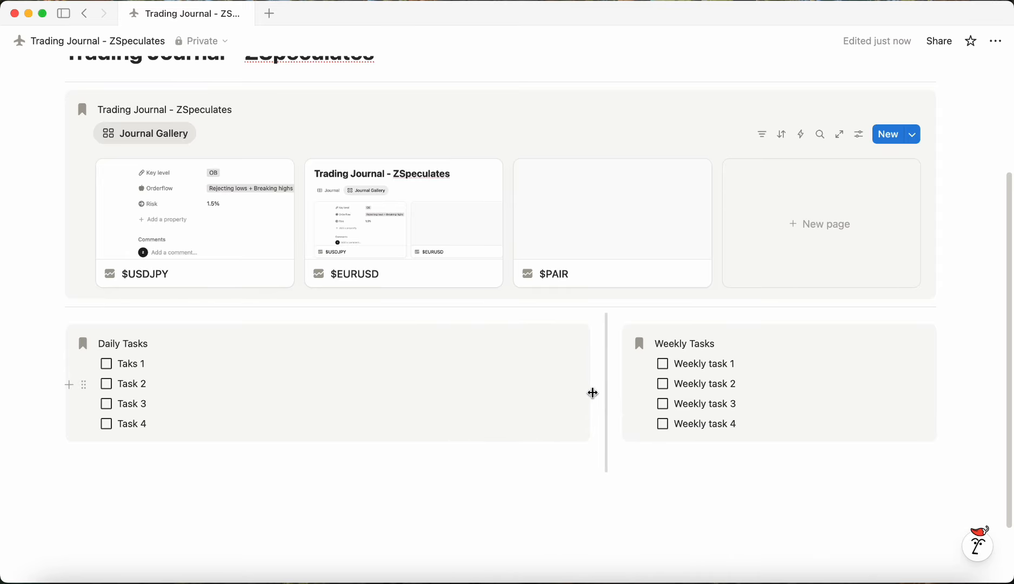
drag(606, 394, 507, 399)
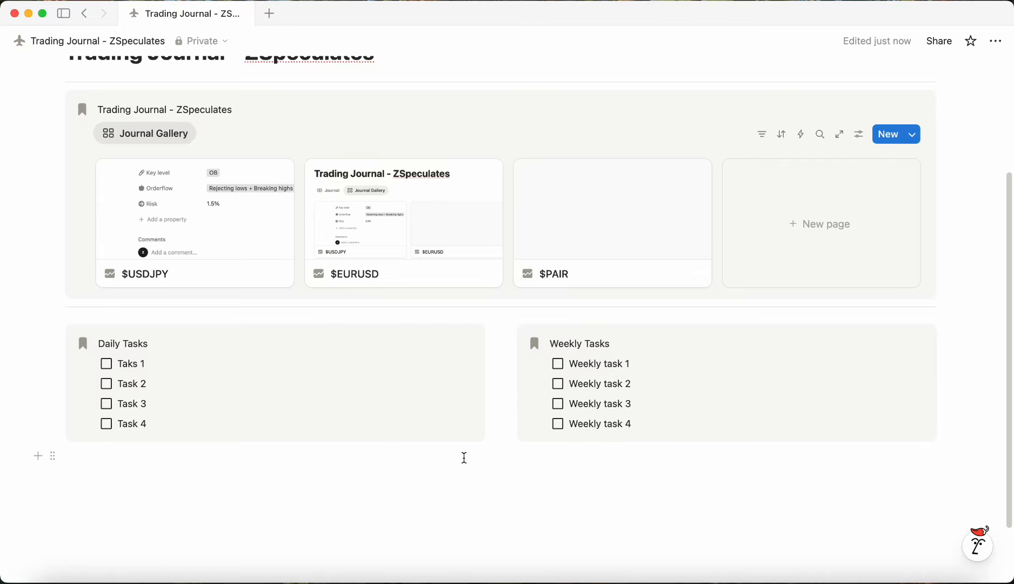
scroll(464, 458, up, 3)
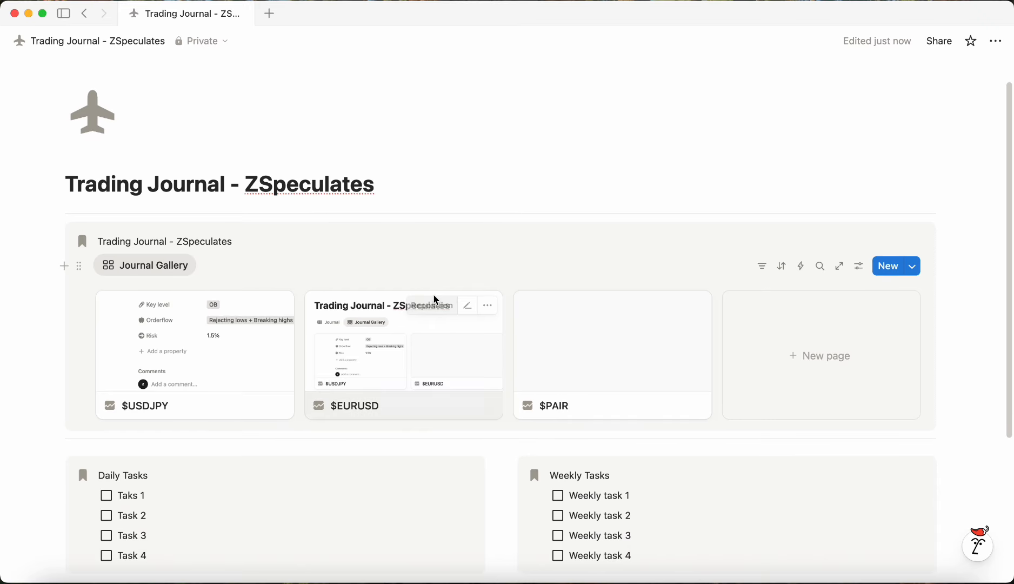
scroll(437, 302, down, 2)
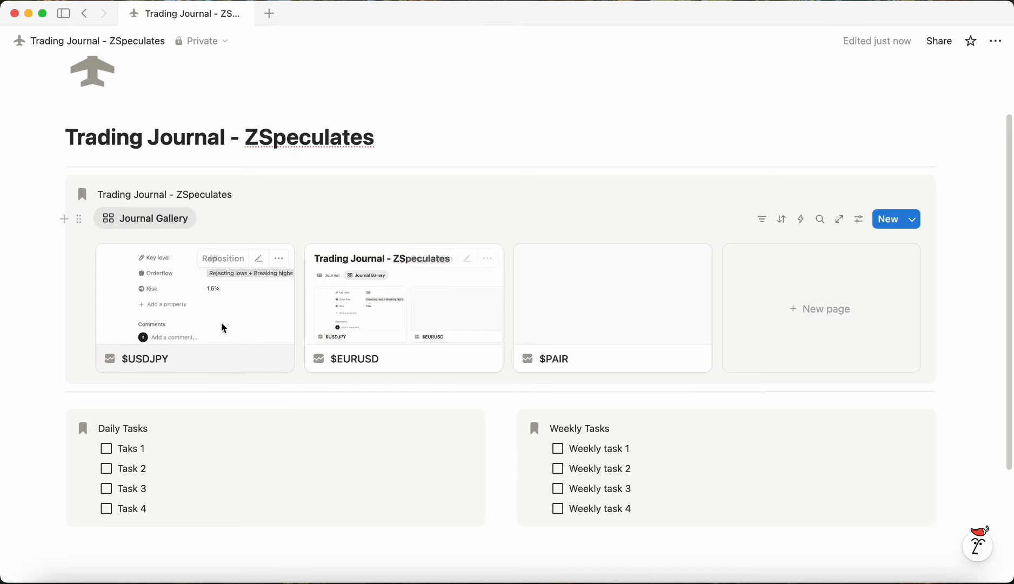
Step: Add a divider below the Daily Tasks callout
scroll(192, 466, down, 3)
click(160, 408)
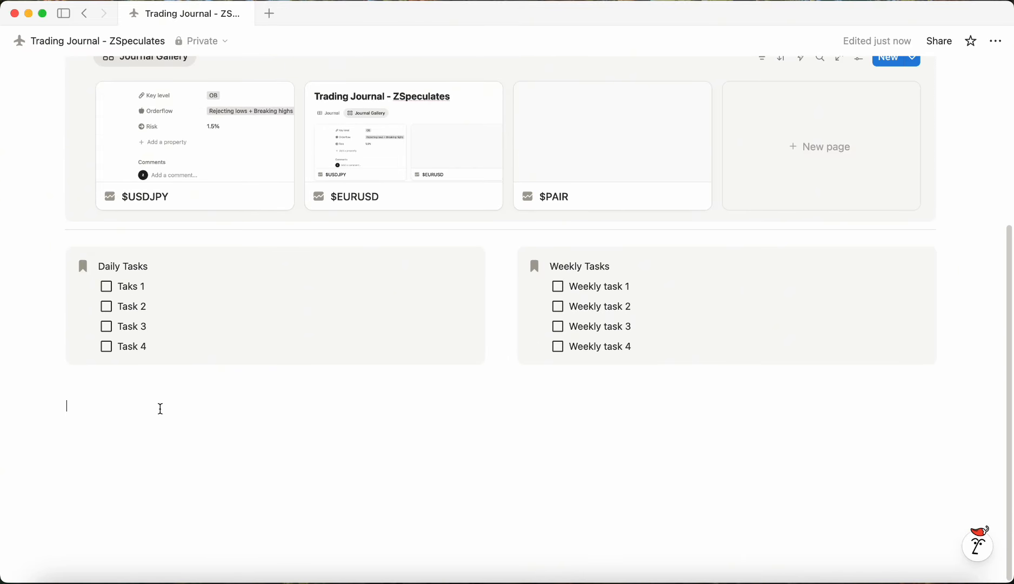
key(BackSpace)
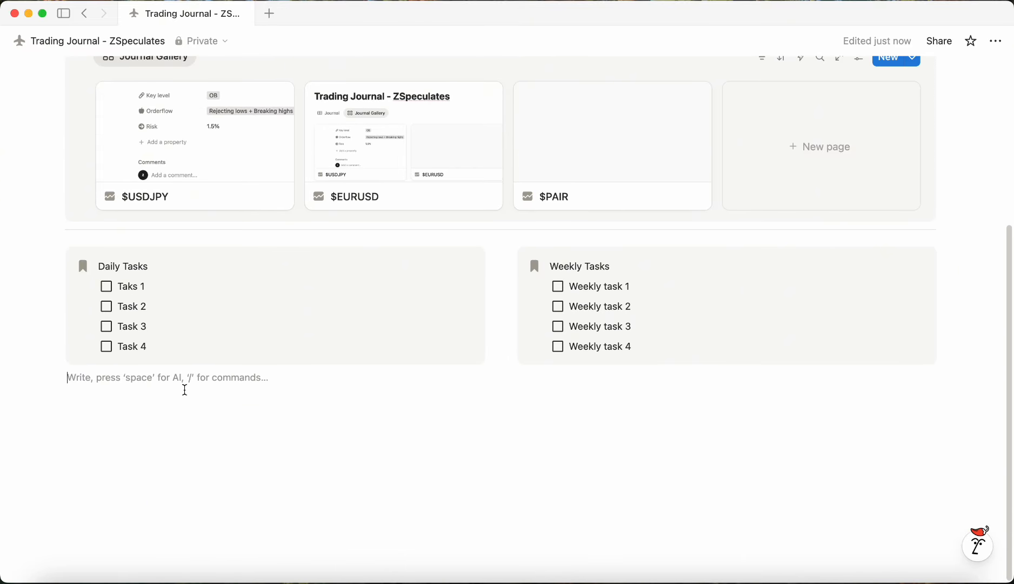
text(---)
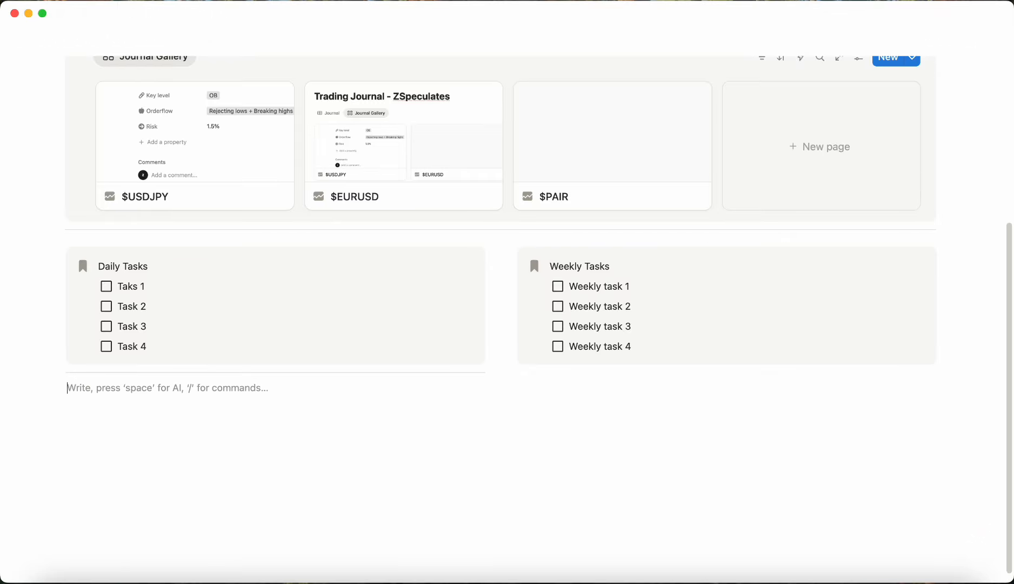
Step: Move the divider so it spans the full page width below the Daily and Weekly Tasks columns
drag(125, 373, 194, 385)
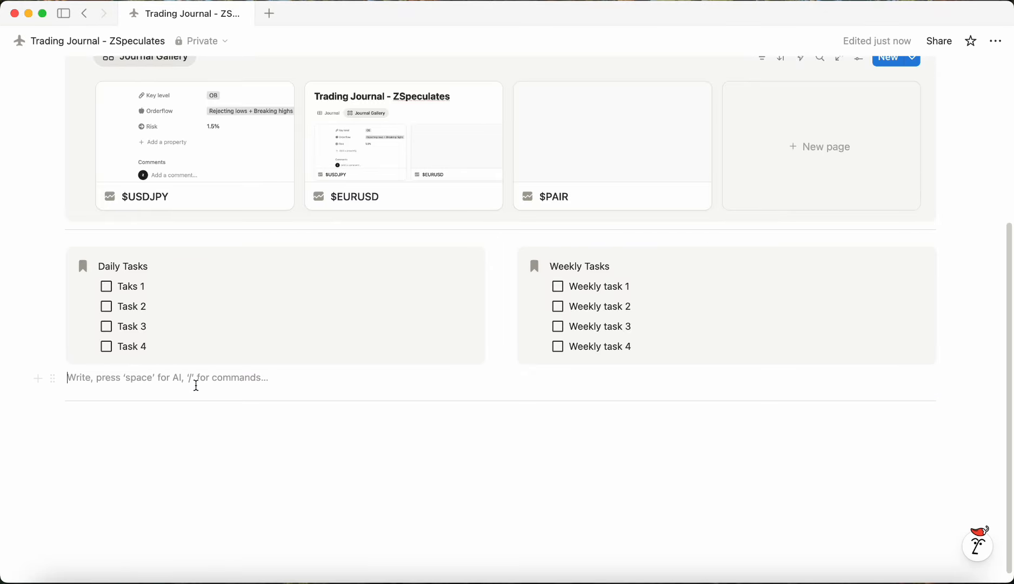
key(BackSpace)
click(392, 407)
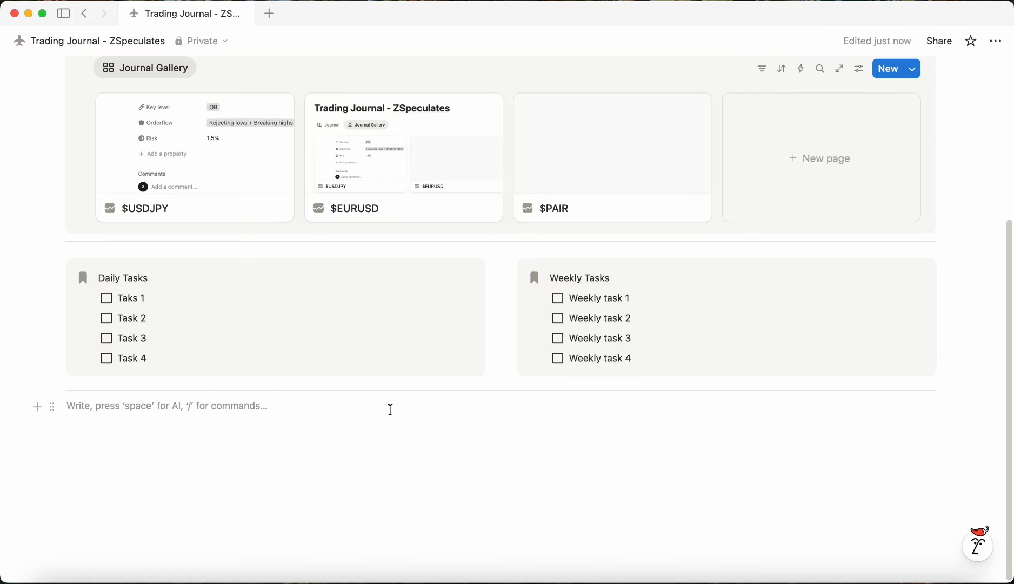
Step: Create a new subpage below the divider and switch on small text and full width for it
text(/page)
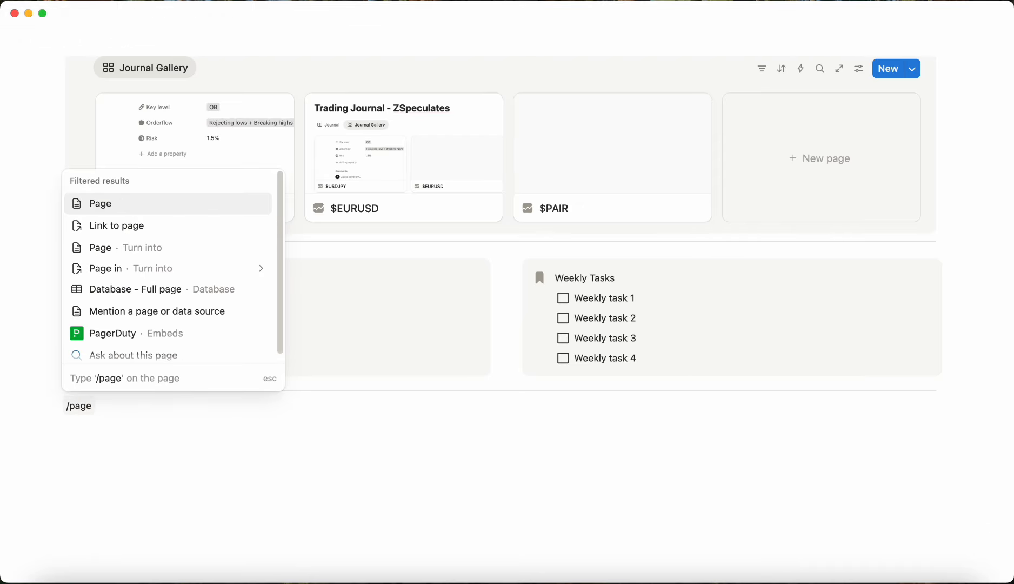
key(Return)
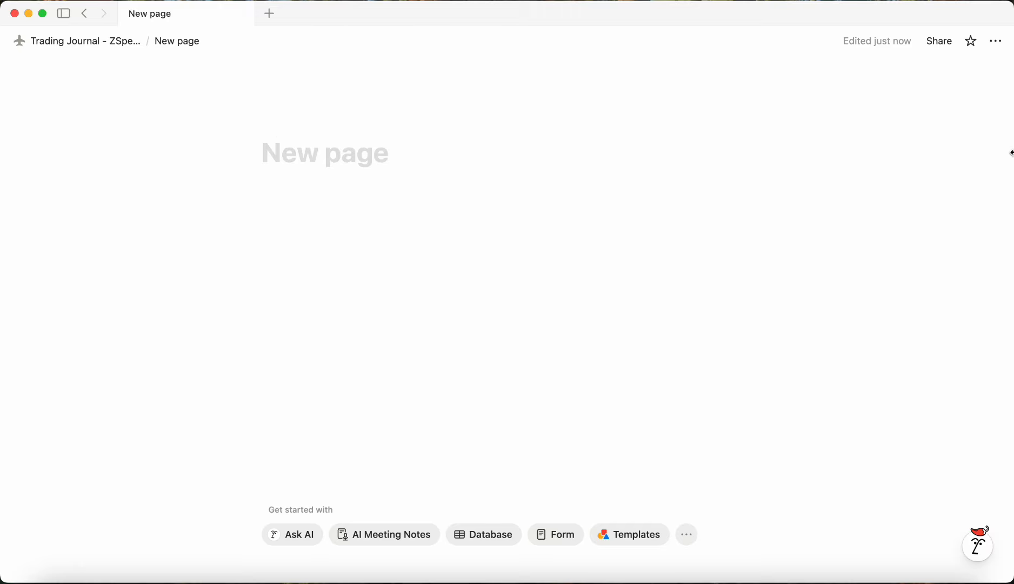
click(996, 41)
click(977, 260)
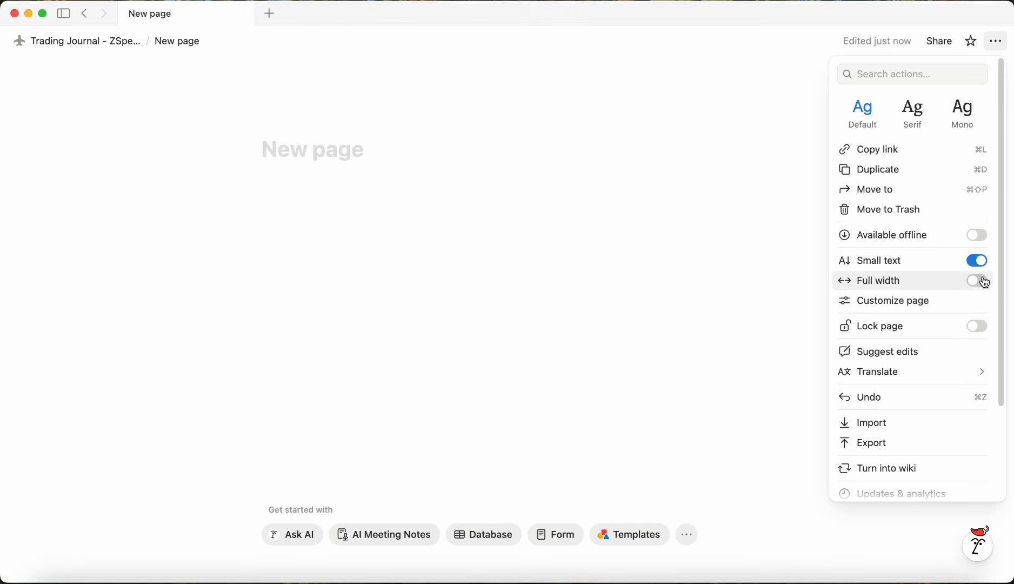
click(977, 281)
click(331, 208)
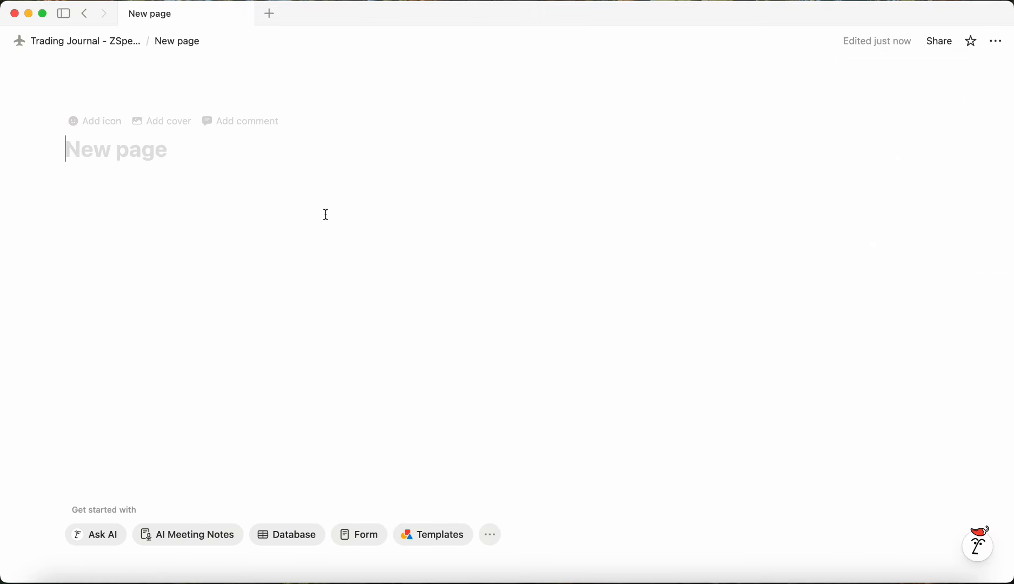
text(Notes)
key(Return)
drag(137, 153, 157, 200)
click(171, 186)
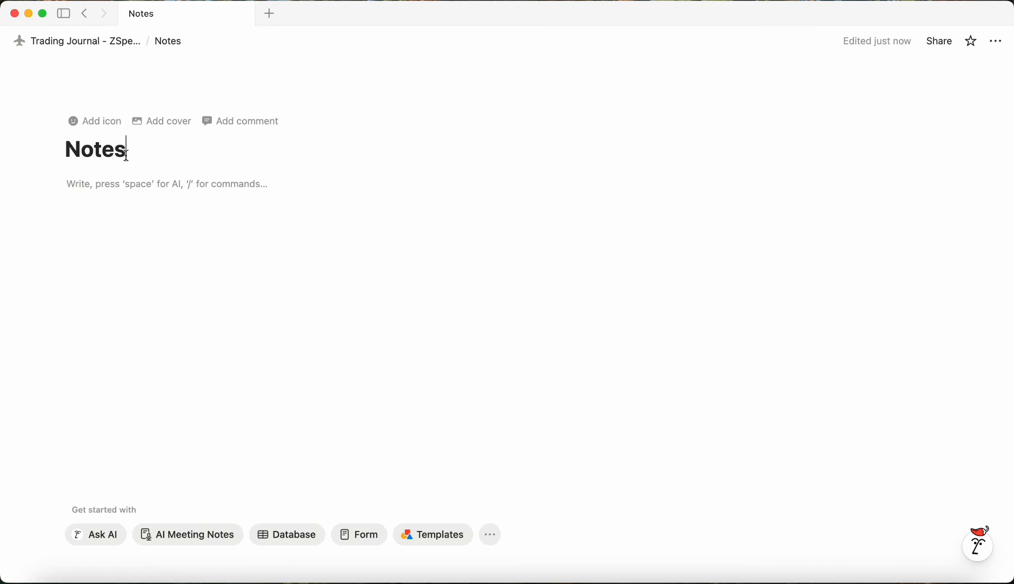
Step: Title the new subpage "Range rules"
drag(129, 156, 64, 151)
text(Ra)
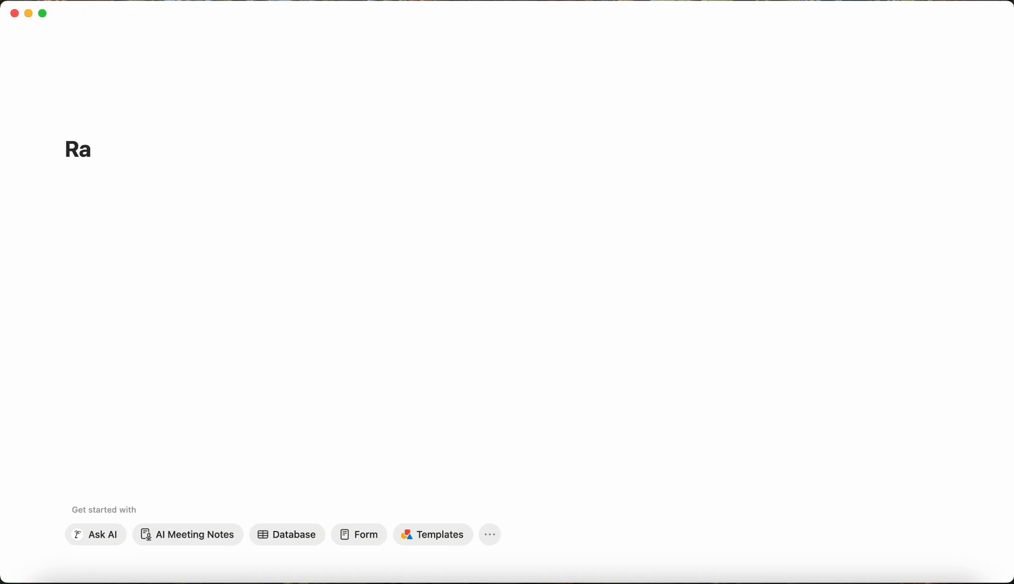
text(nge rules)
key(Return)
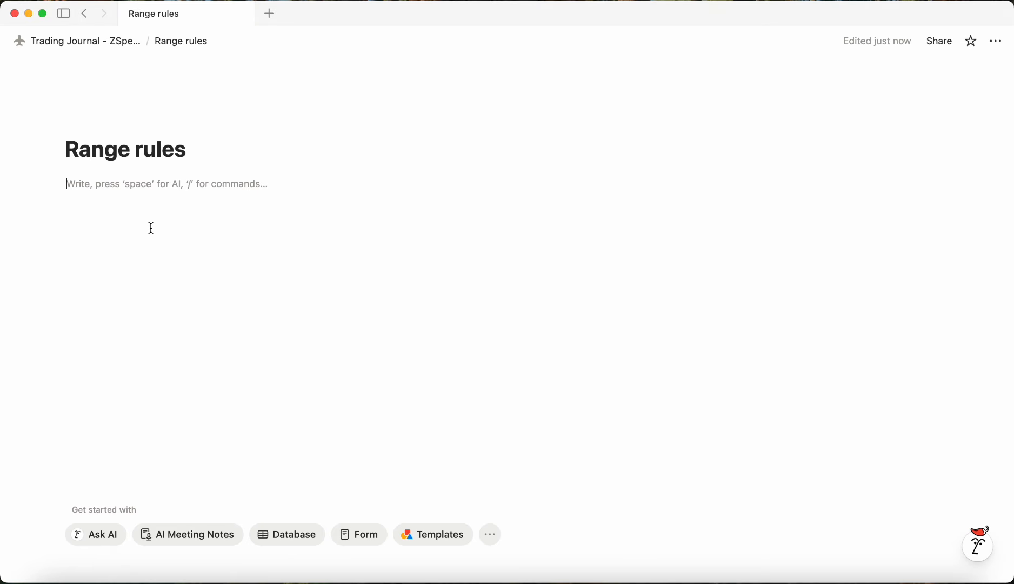
Step: Add numbered rules "Never buy high, never sell low", "Don't participate in 50% of the range" and "Key level is a must for range to play out"
text(1. Never b)
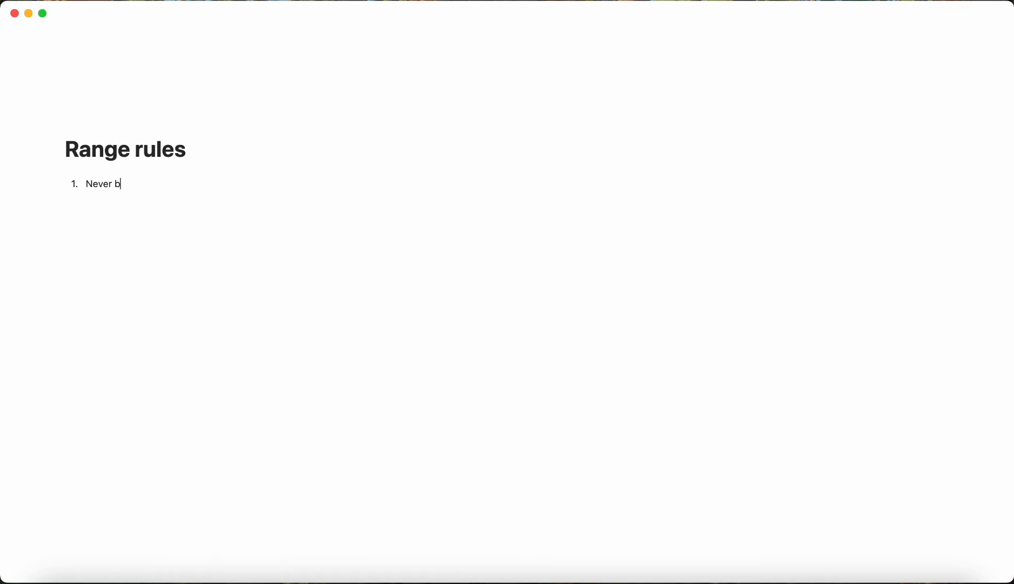
text(uy high, never sell low)
key(Return)
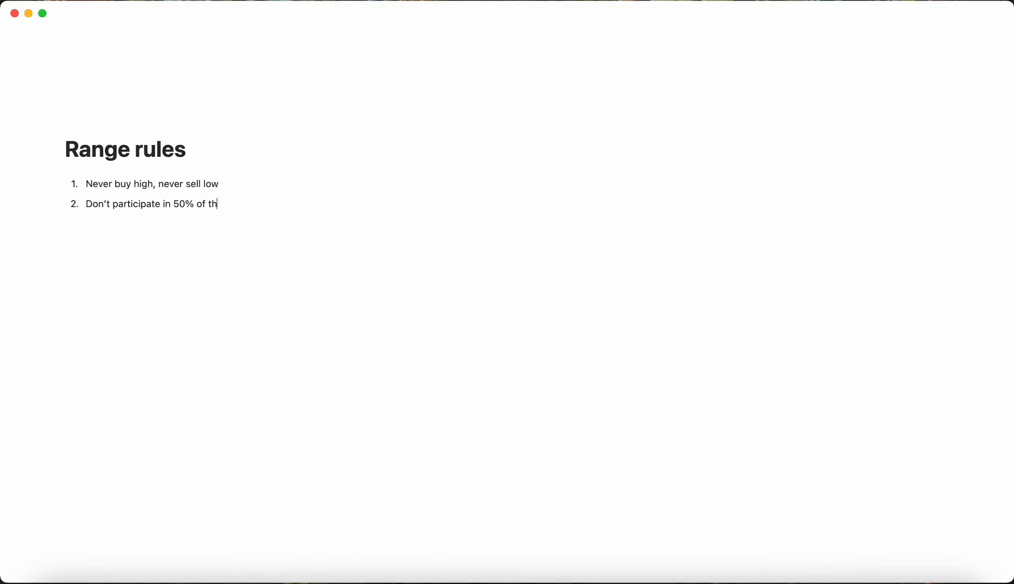
key(Return)
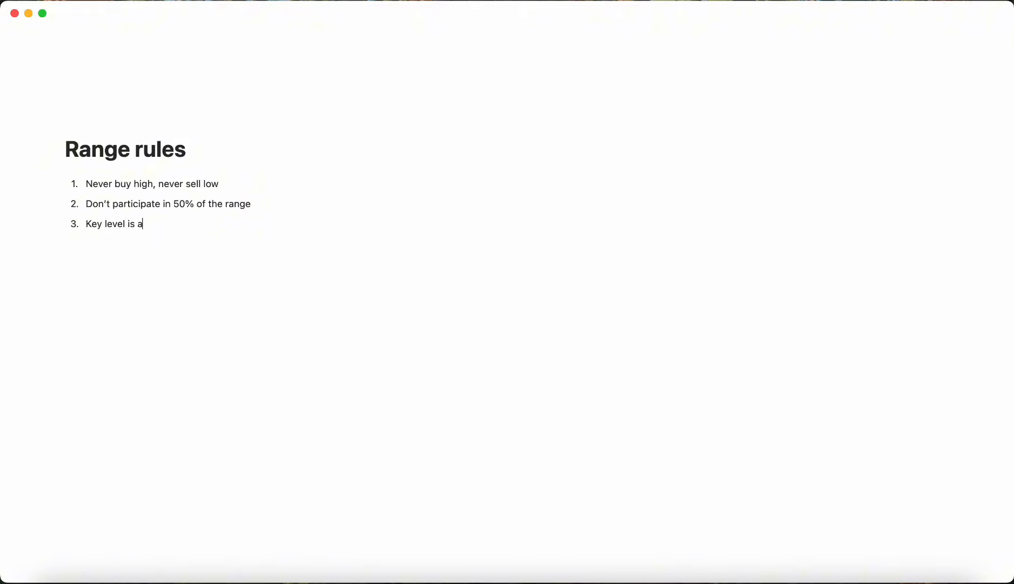
text(Key level is a must for range to play out)
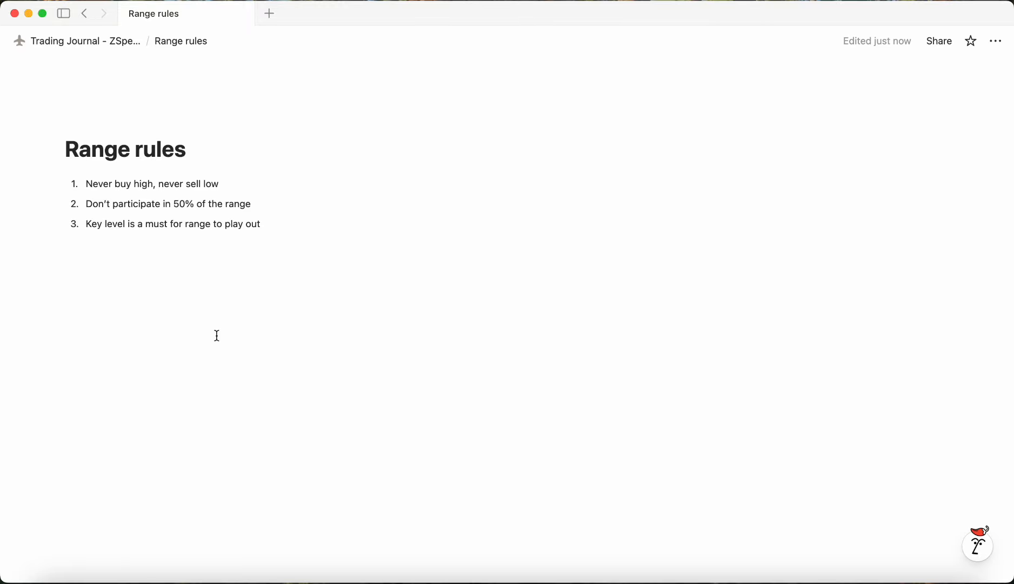
Step: Add several lines containing "4" below the numbered list
click(302, 247)
key(Return)
text(4)
key(Return)
key(Return)
text(4)
key(Return)
text(4)
key(Return)
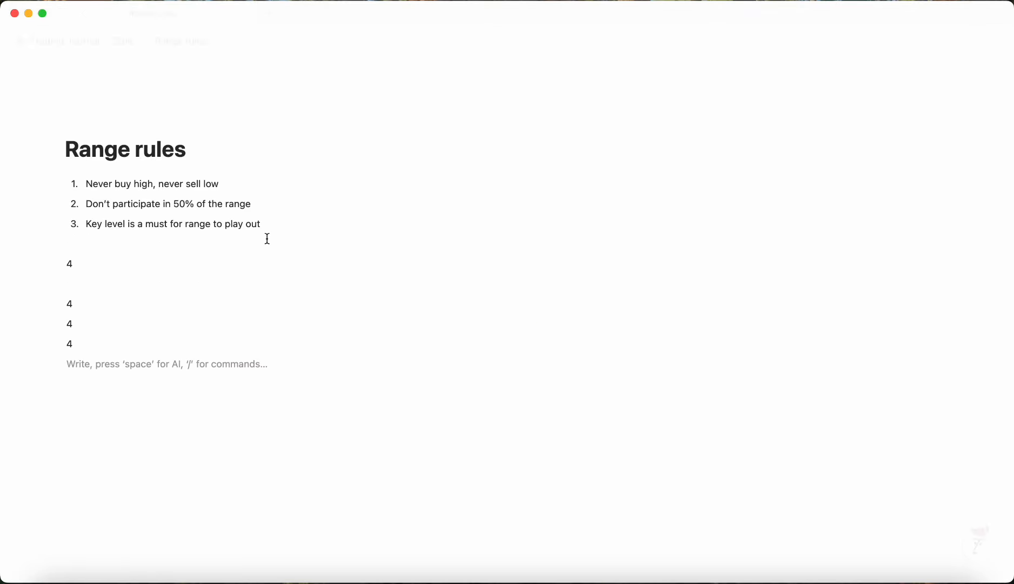
Step: Return to the Trading Journal page and give the Range rules subpage a colored chart icon
click(126, 42)
scroll(353, 311, down, 5)
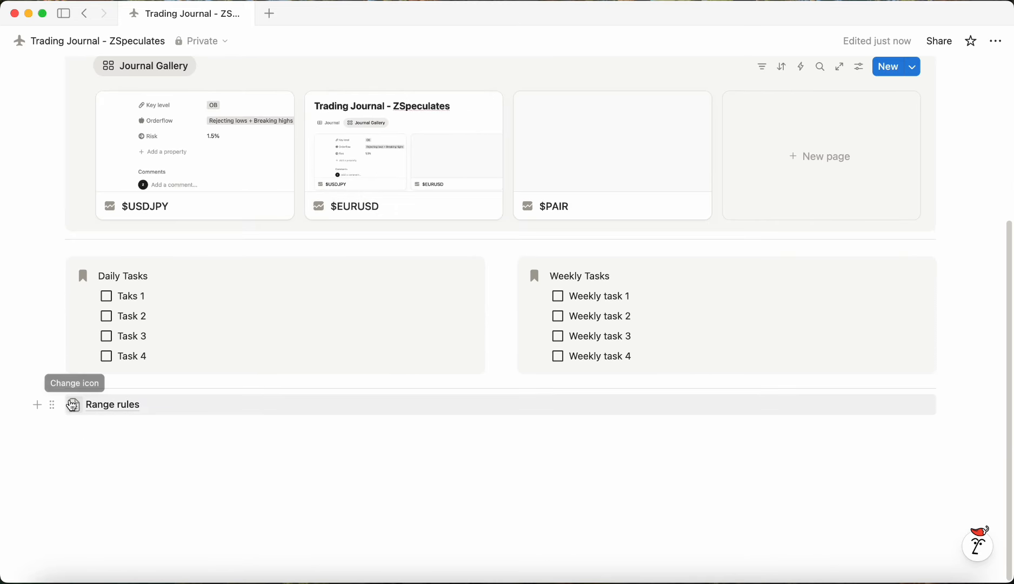
click(74, 404)
click(66, 140)
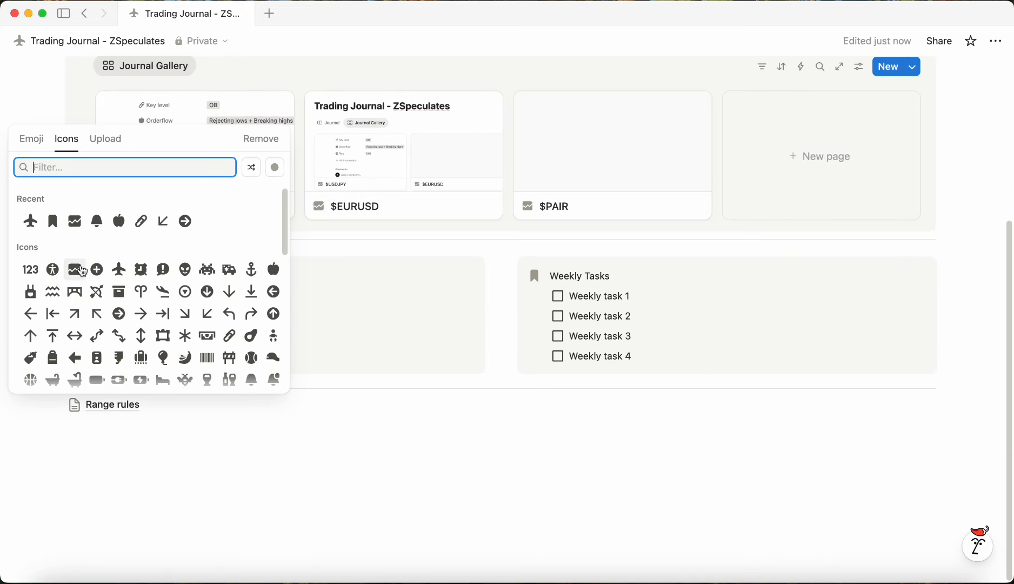
click(74, 270)
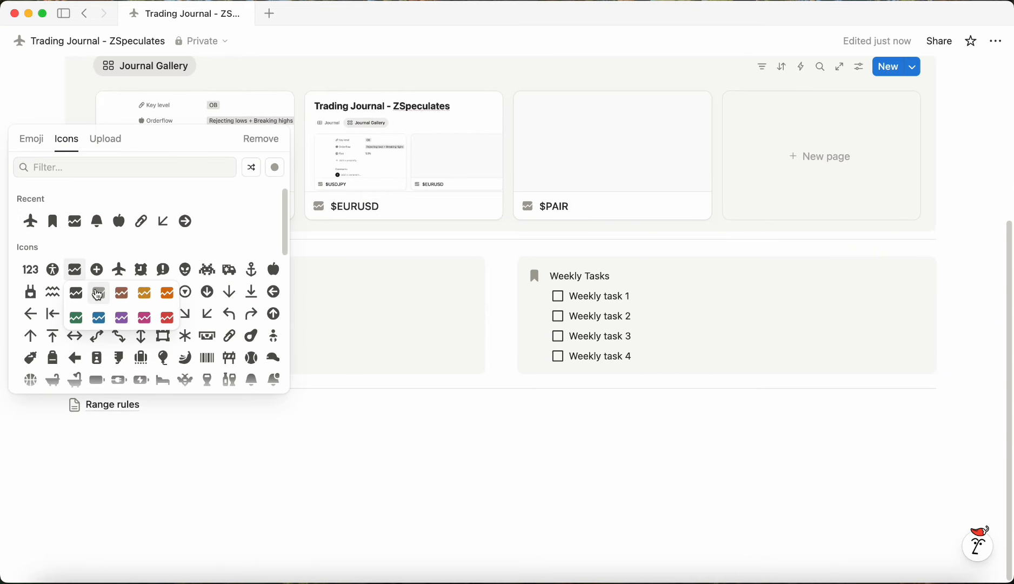
click(98, 294)
Step: Create another subpage below Range rules titled "Risk management + Entry model checklist"
click(210, 445)
drag(211, 467, 106, 412)
click(145, 510)
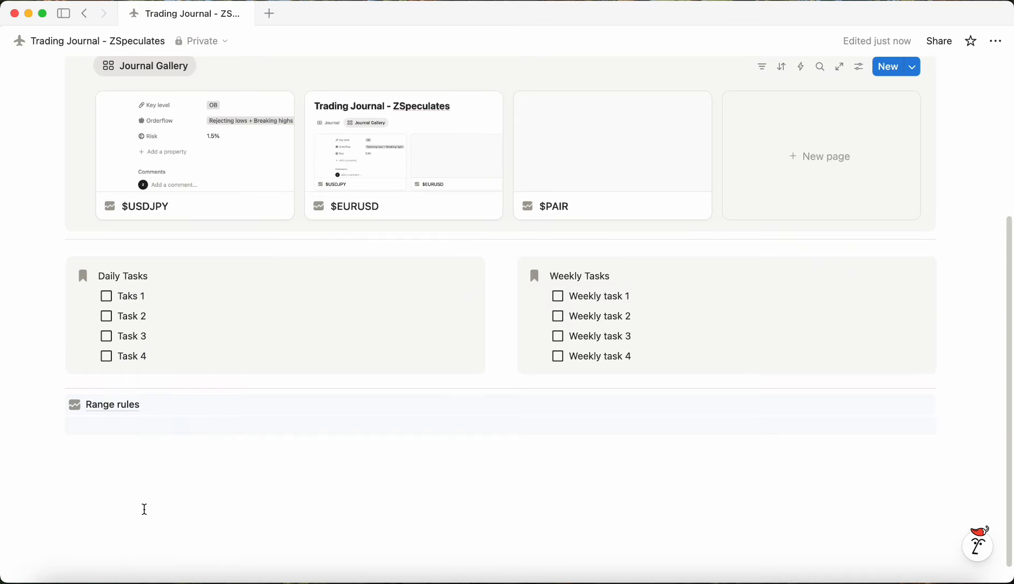
text(/pa)
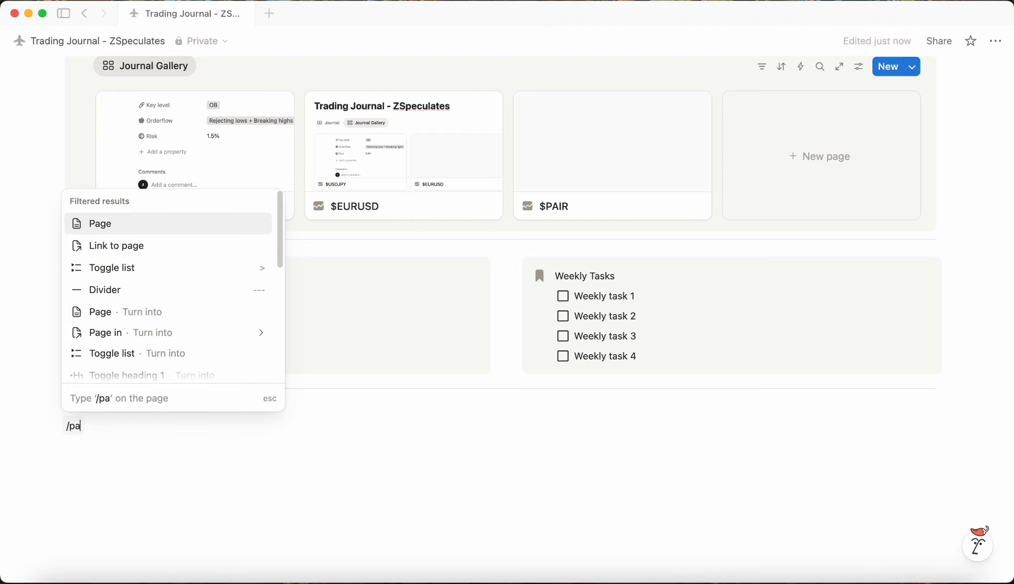
key(Return)
text(Risk management)
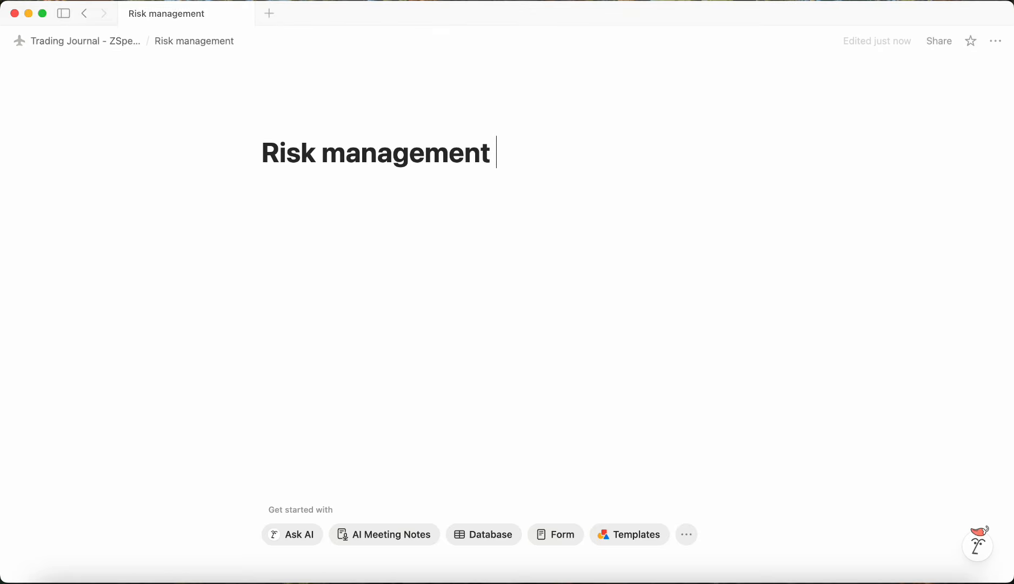
text( + Entry model checklist)
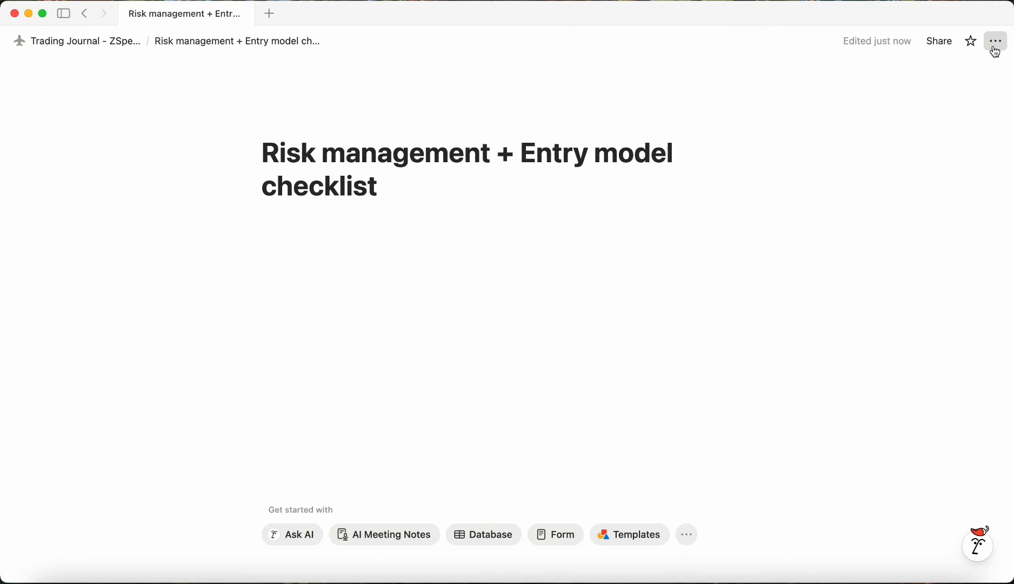
Step: Switch on small text and full width for the Risk management + Entry model checklist page
click(996, 41)
click(977, 261)
click(977, 281)
click(423, 215)
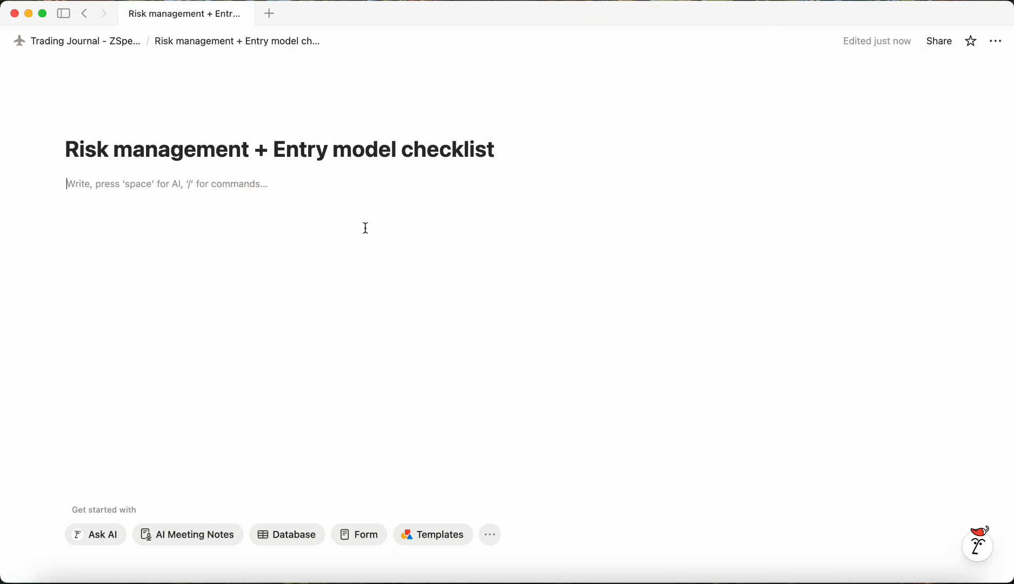
Step: Create a two-column layout with a callout titled "Risk Management" in the left column
text(/2)
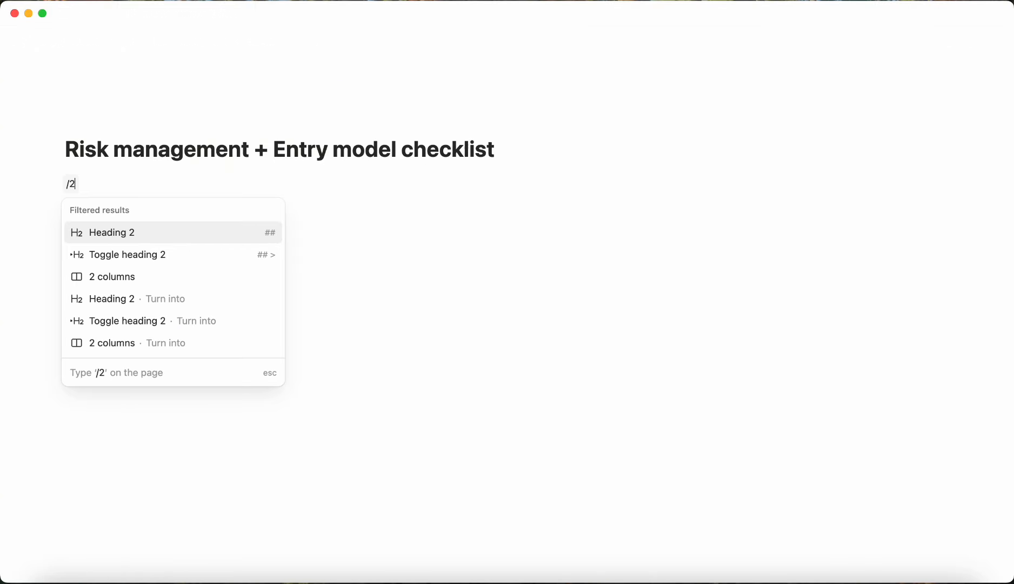
key(Down)
key(Down)
key(Return)
text(/c)
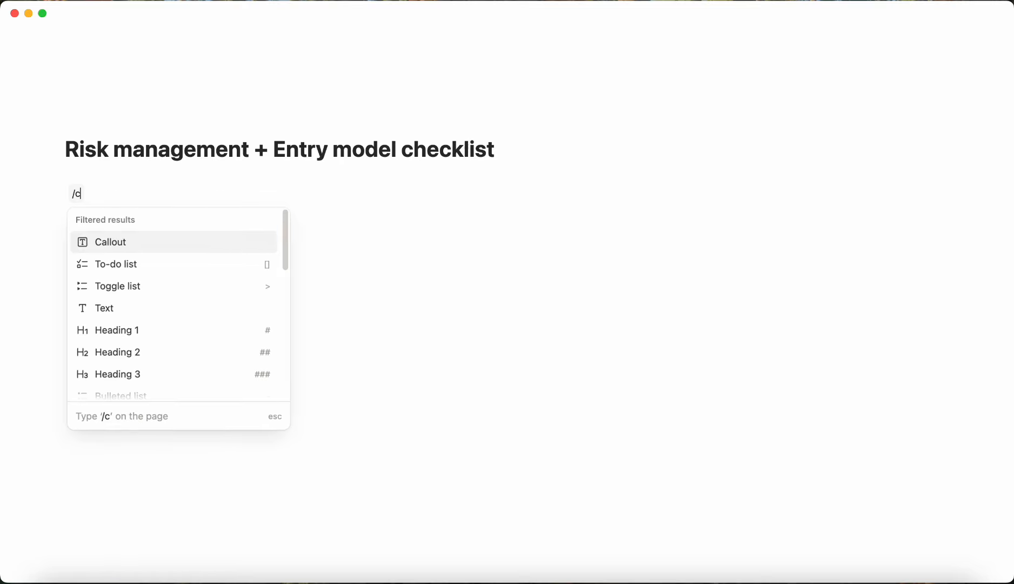
text(al)
key(Return)
text(Risk)
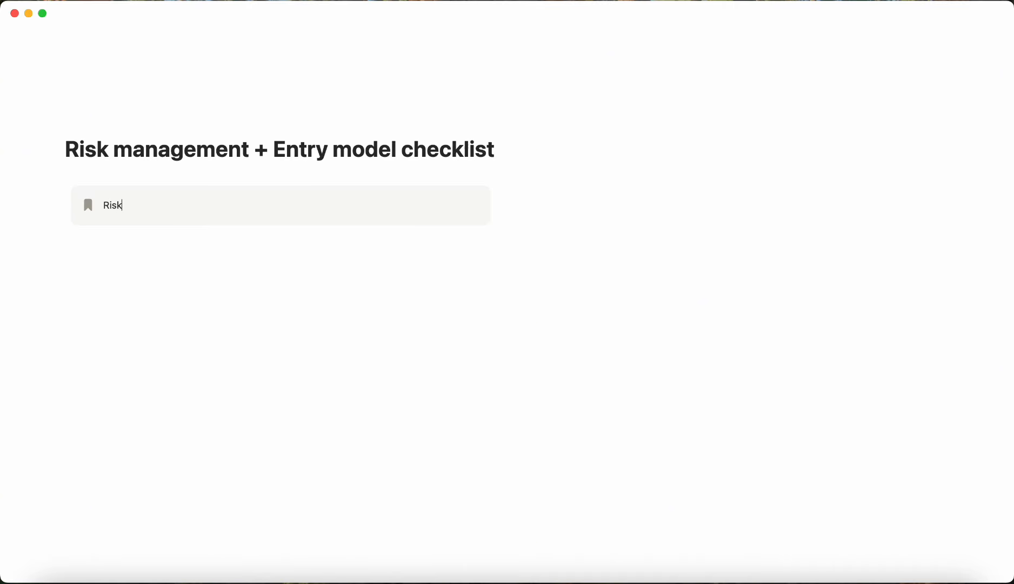
text( Management)
key(Return)
Step: Add to-dos "Do i have everything in line", "Can i risk x amount" and "Am I okay with risking x amount" inside the Risk Management callout
text(/todo)
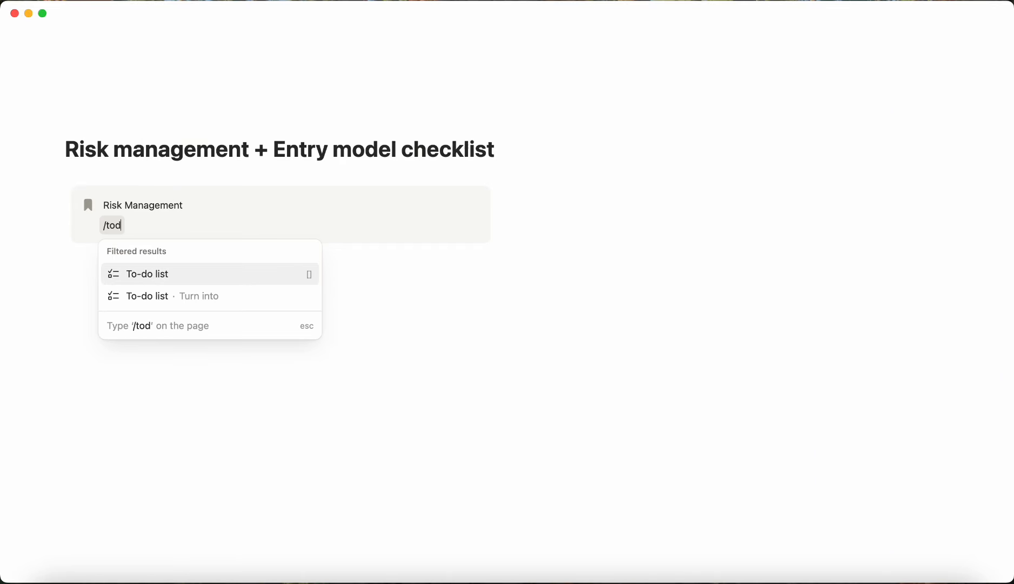
key(Return)
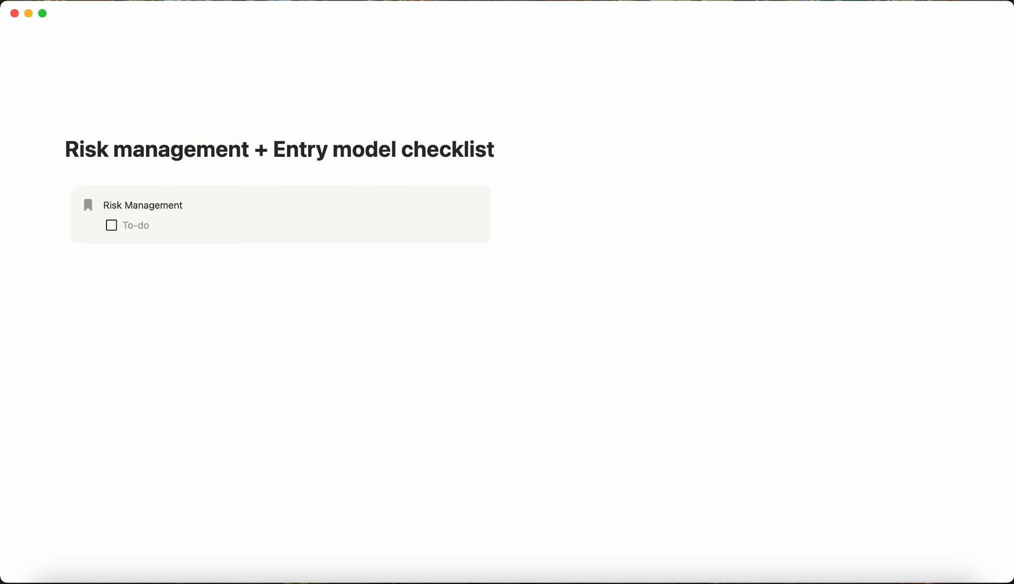
text(Do i)
text(veryht)
key(BackSpace)
key(BackSpace)
text(thing in line)
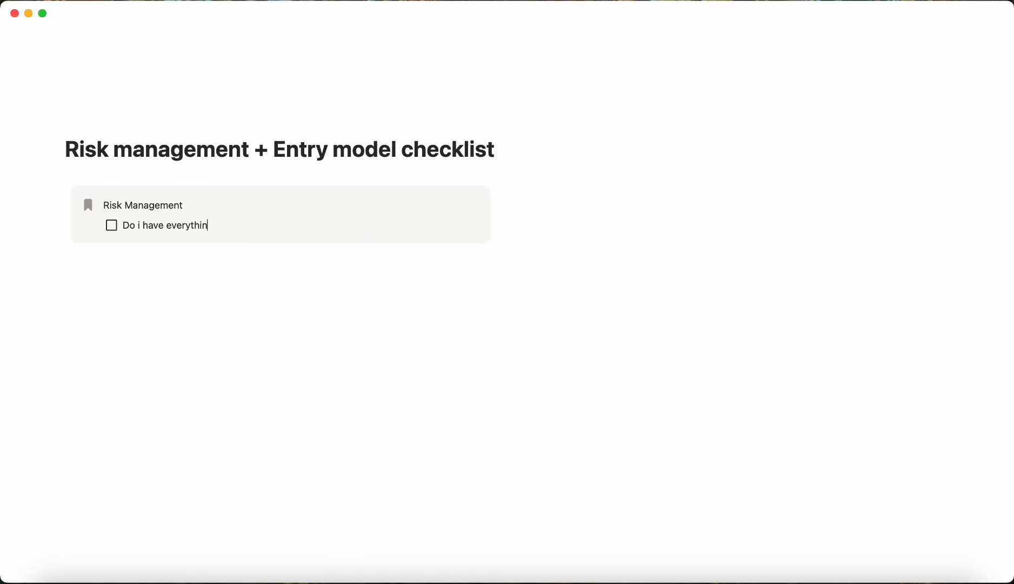
key(Return)
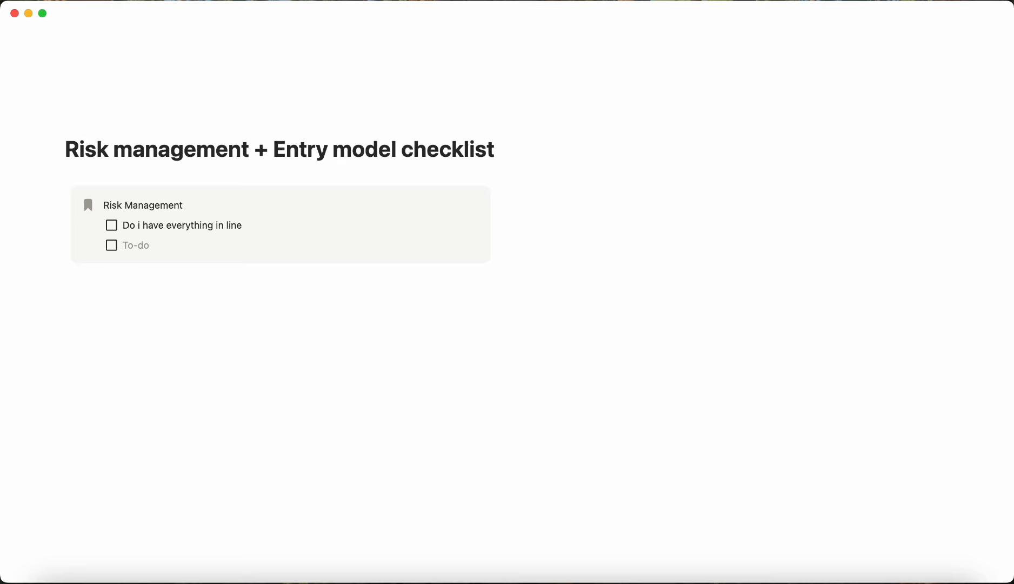
text(Can i risk x amount)
key(Return)
text(A)
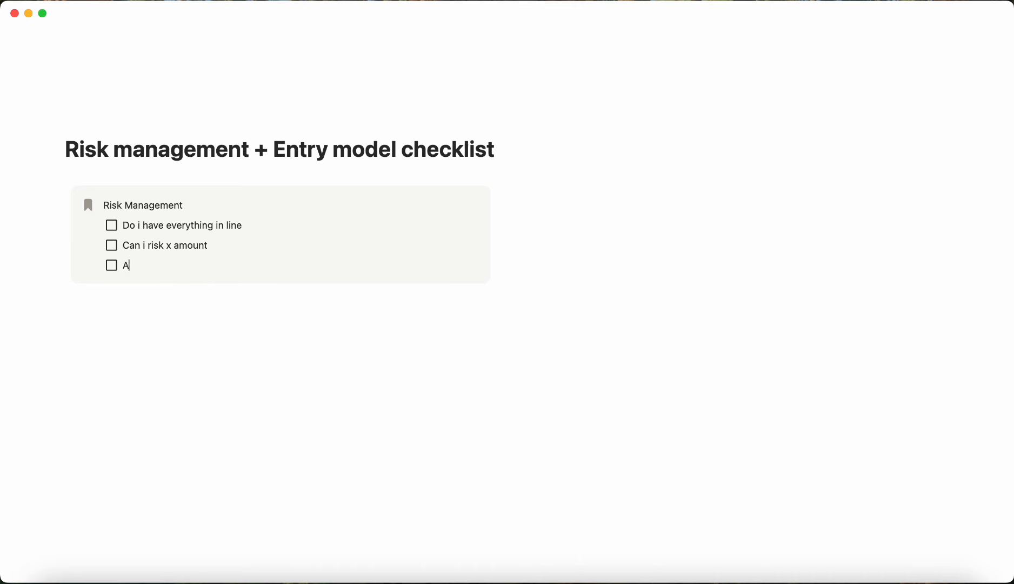
text(m I okay with risking x amount)
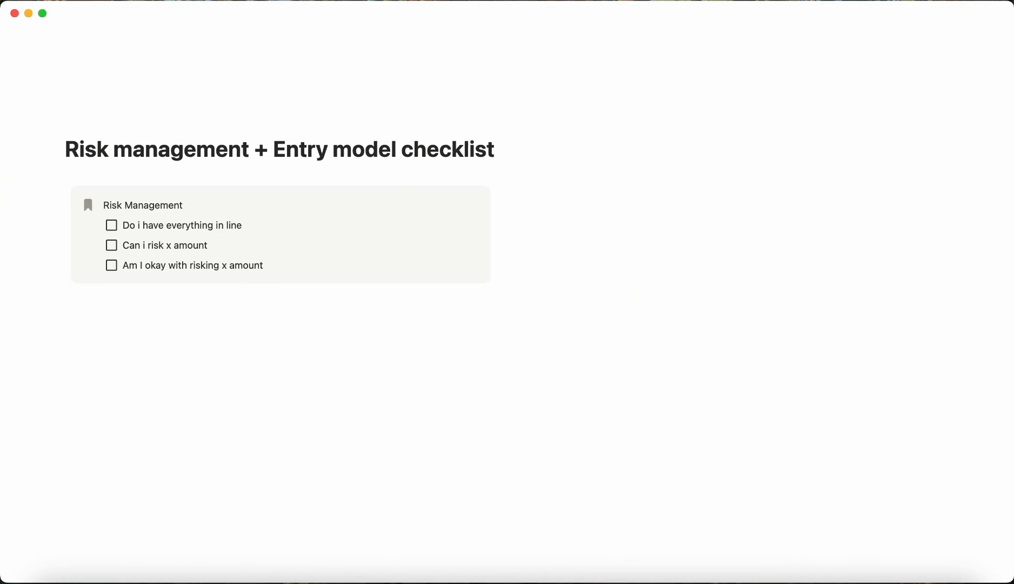
Step: Add a callout titled "Entry checklist" in the right column
click(603, 205)
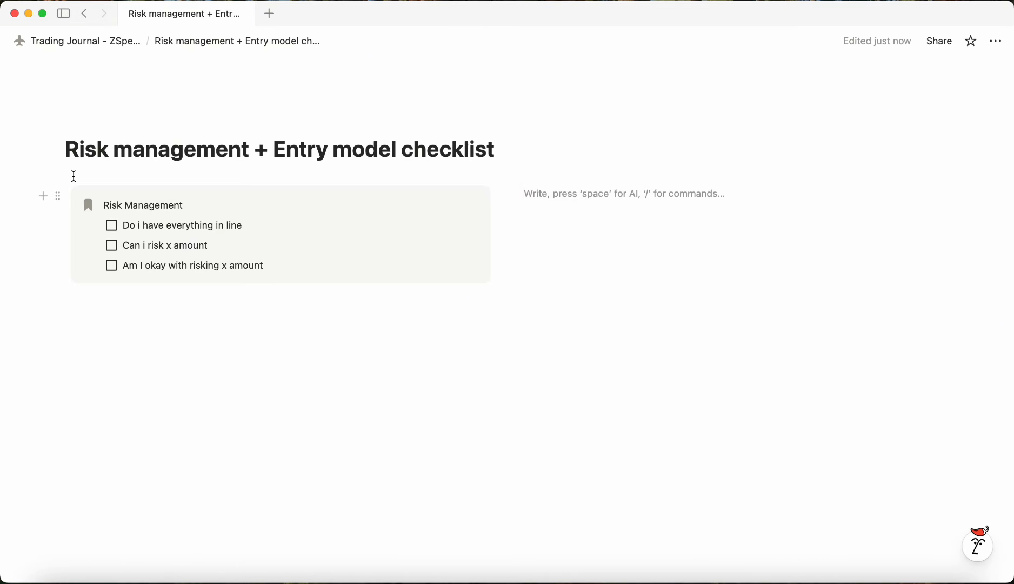
drag(288, 282, 103, 205)
click(654, 269)
text(/cal)
key(Return)
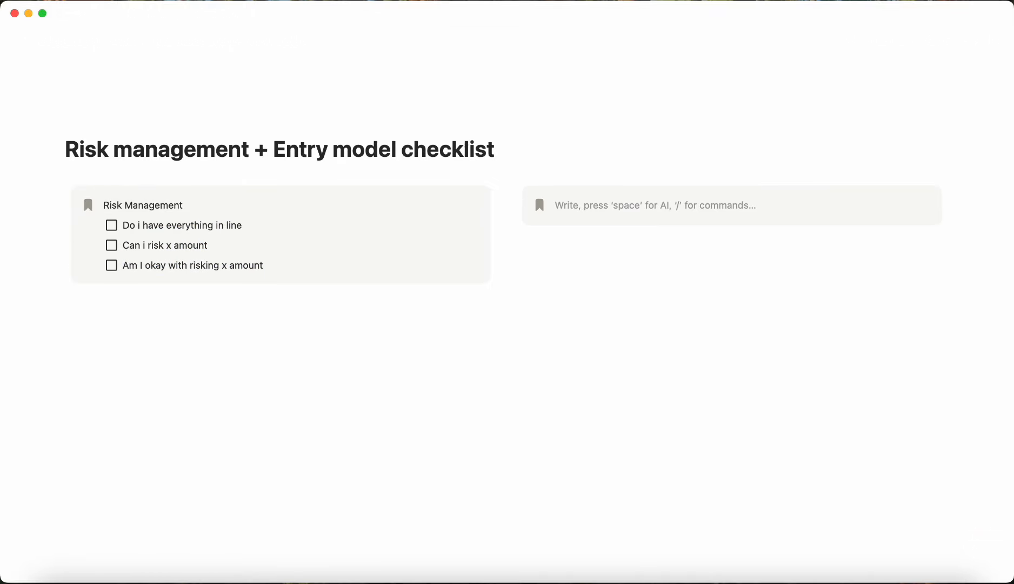
text(Entry checklist)
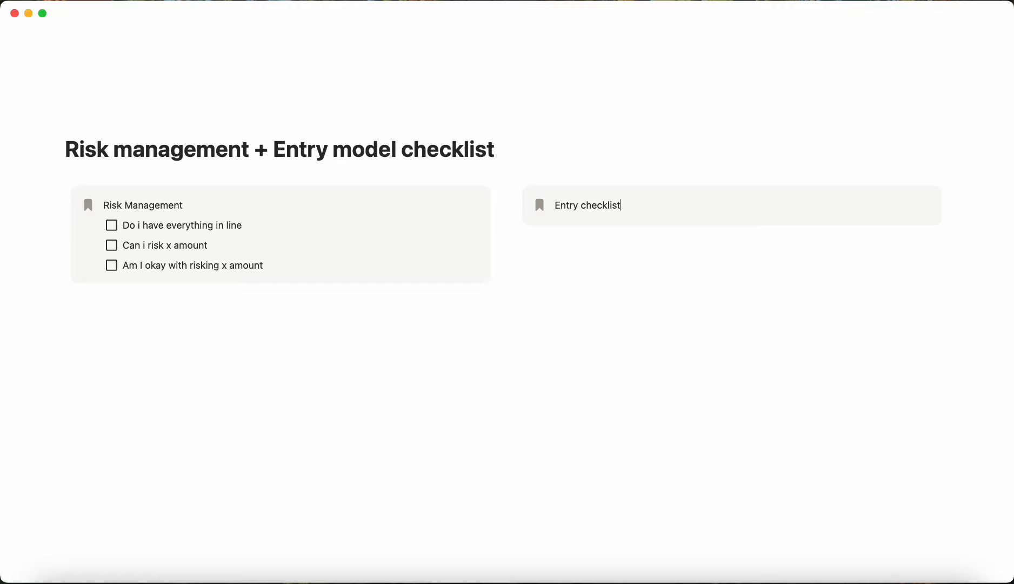
Step: Add a to-do "Do i have key level? - If yes, then next - If no, skip the trade" inside the Entry checklist callout
key(Return)
text(/to)
key(Return)
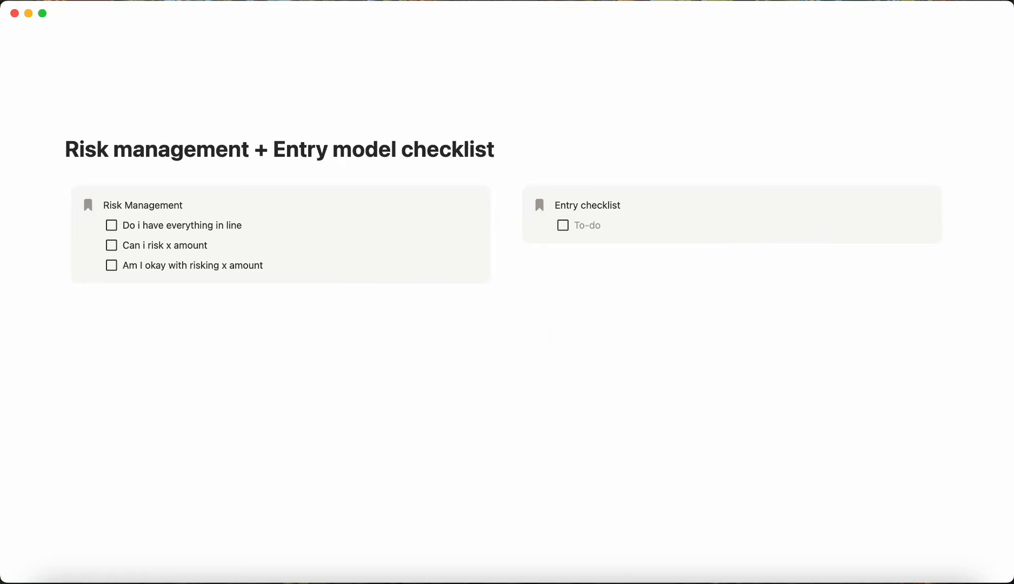
text(Do i have key level? - If yes, then next - If no, skip t)
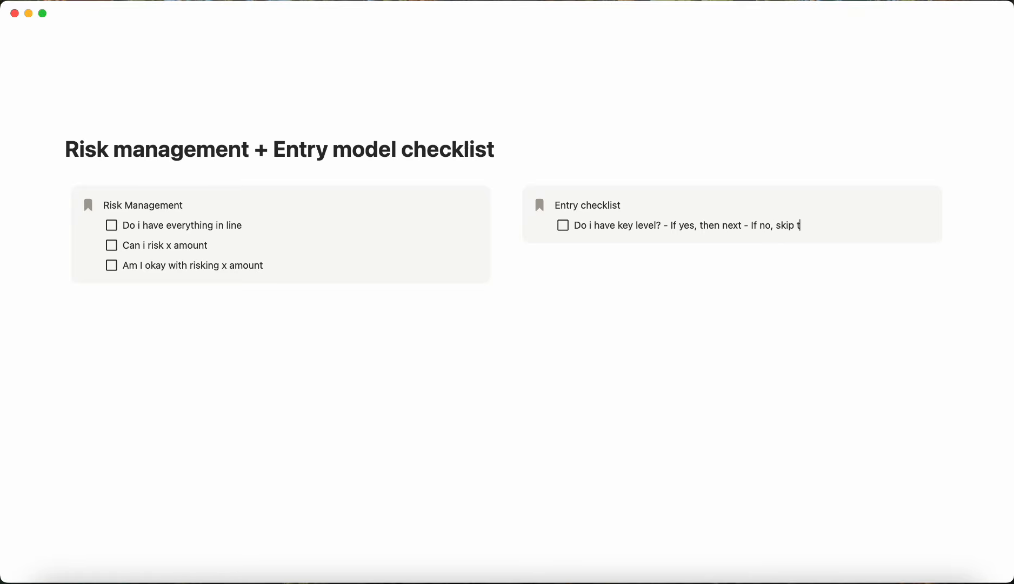
text(de)
Step: Add a second to-do "Do i follow the of - yes next, no skip" in the Entry checklist
key(Return)
text(Do i follow t)
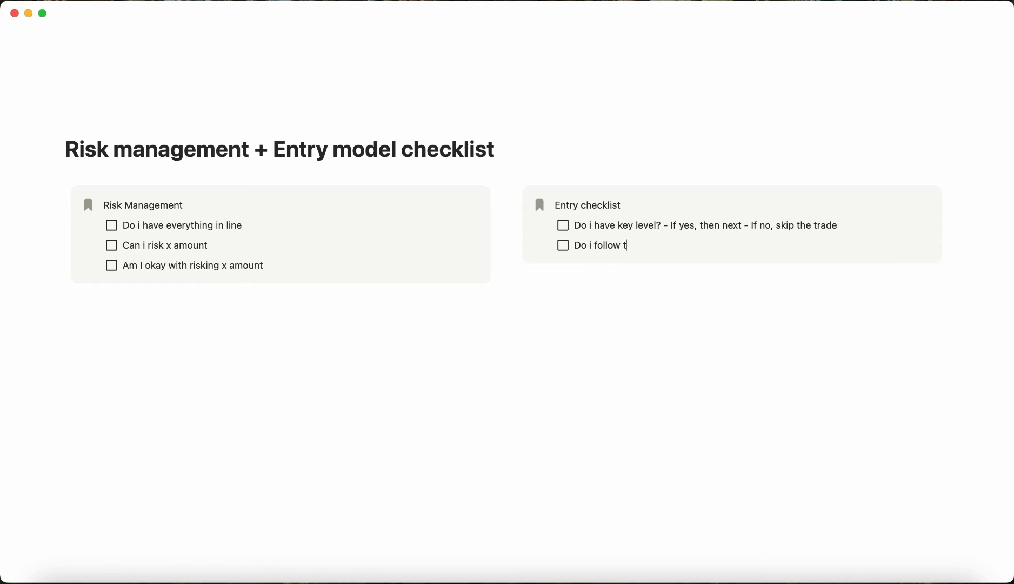
text(he of - yes next, no skip)
Step: Add placeholder to-dos "aidgjd", "adga" and "dg" to the Entry checklist
key(Return)
text(aidgjd)
key(Return)
text(adga)
key(Return)
text(dg)
key(Return)
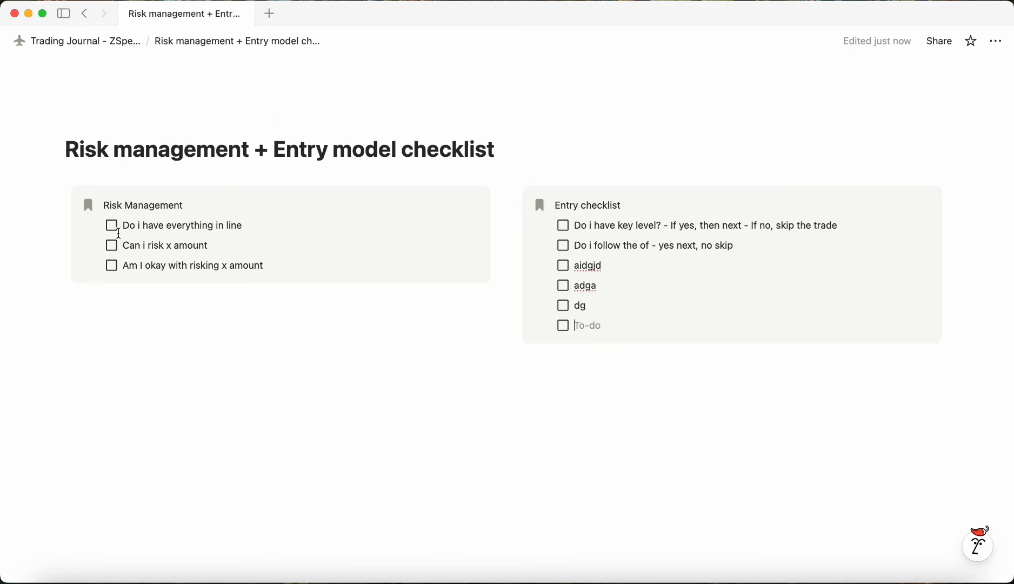
Step: Check off all to-dos in the Risk Management callout and the Entry checklist callout
click(111, 226)
click(111, 245)
click(112, 267)
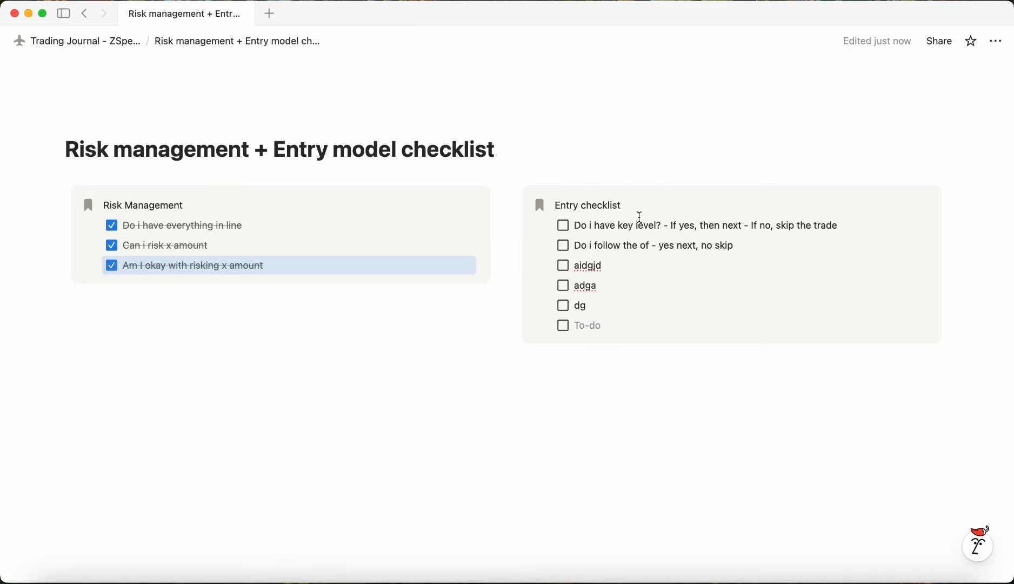
click(563, 226)
click(563, 245)
click(563, 267)
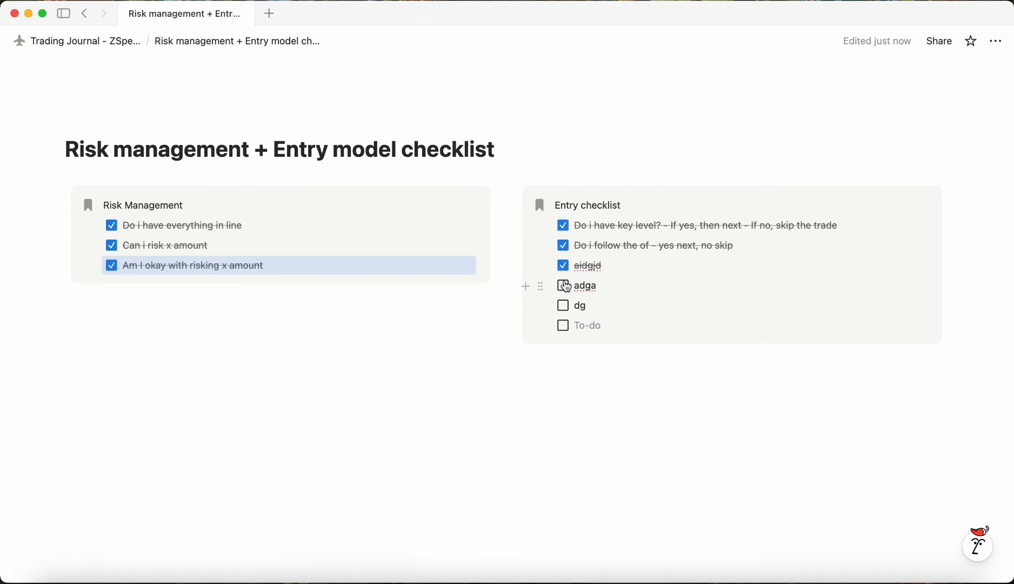
click(562, 286)
click(563, 306)
Step: Add a final to-do "Okay I can enter" to the Entry checklist and check it off
click(610, 323)
text(Okay )
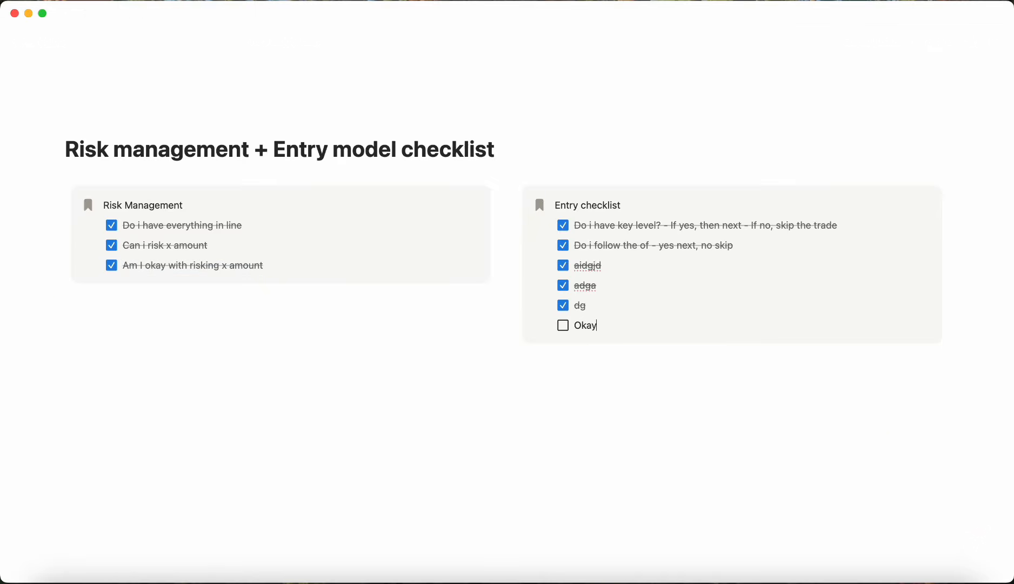
text(I can en)
text(ter)
key(BackSpace)
text(er)
click(609, 421)
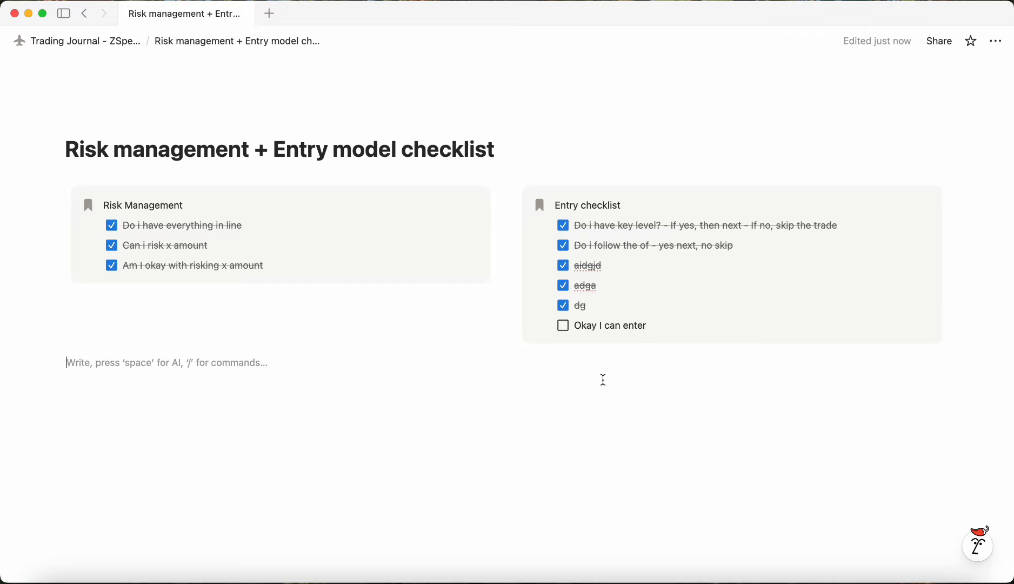
click(564, 326)
drag(748, 407, 141, 124)
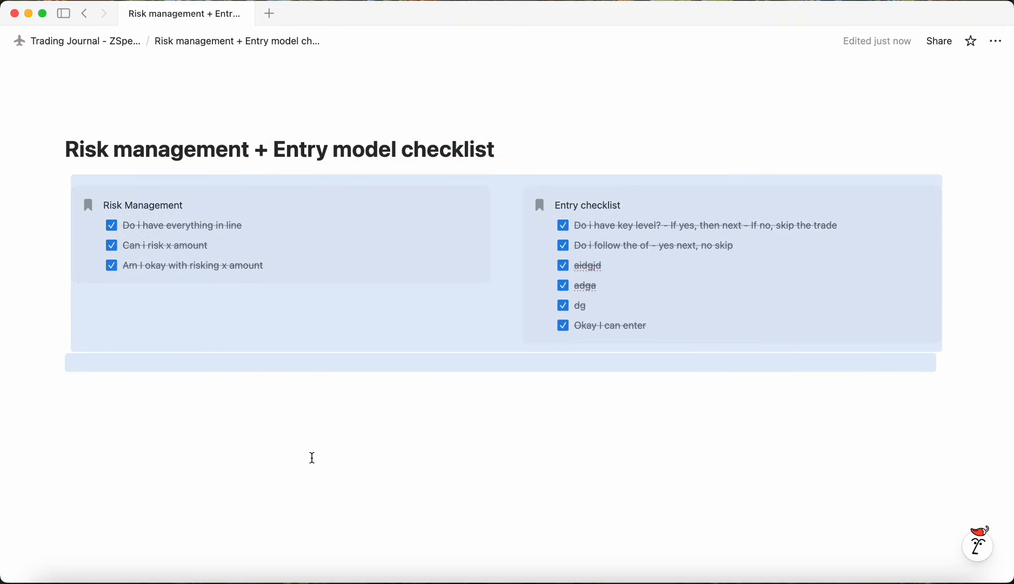
click(643, 365)
drag(494, 195, 243, 221)
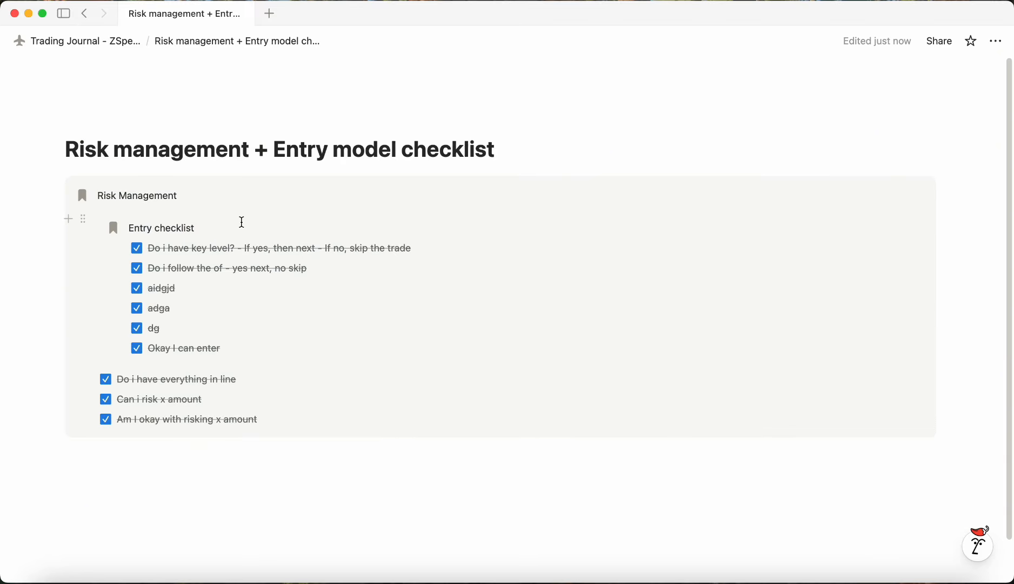
key(super+z)
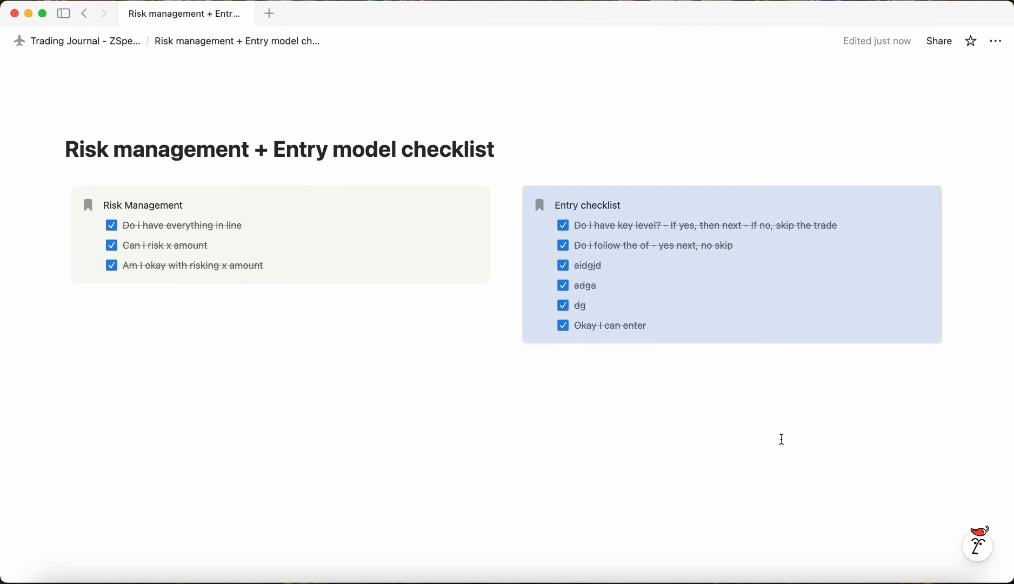
Step: Return to the Trading Journal page and rename the $PAIR gallery entry to $NAS100
drag(789, 437, 413, 437)
click(89, 41)
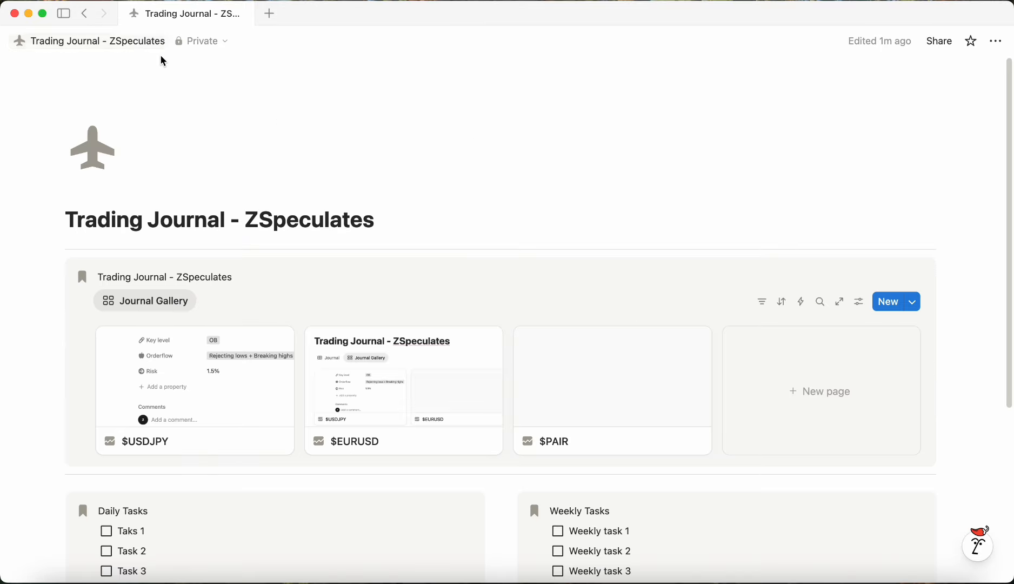
scroll(574, 357, down, 2)
click(574, 356)
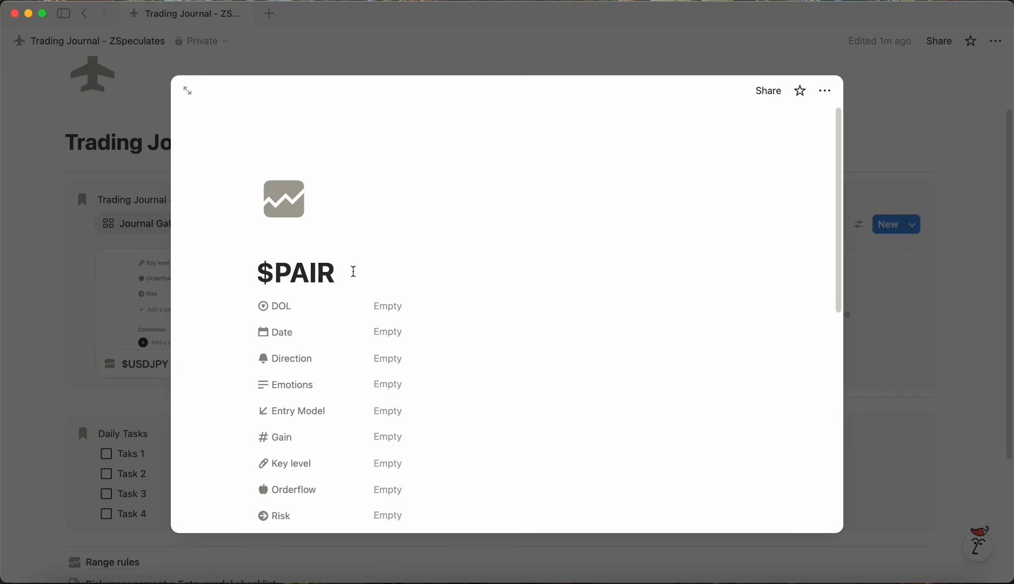
drag(351, 269, 274, 271)
text(NAS100)
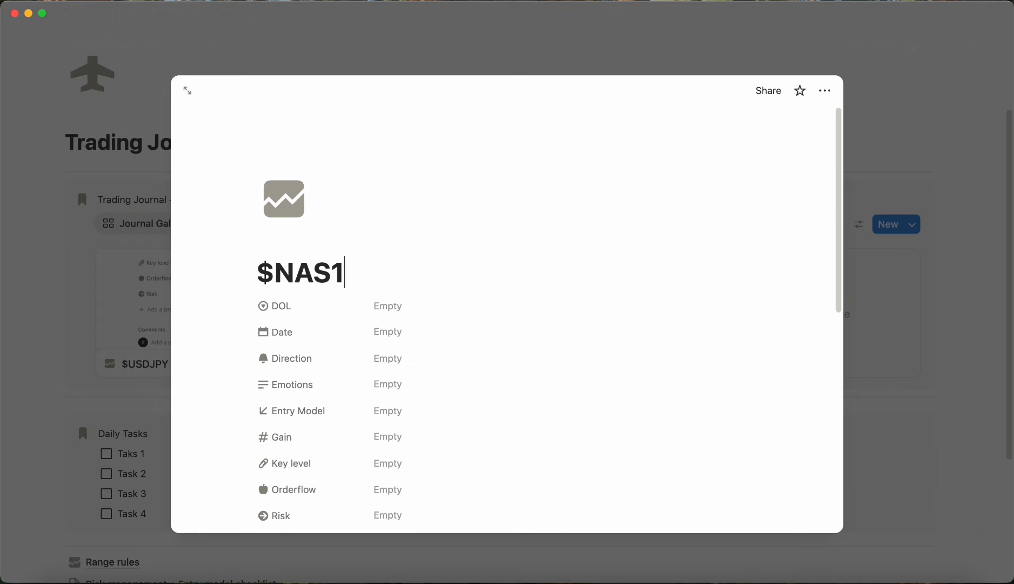
Step: Set the entry's DOL to ERL and its Date to November 25, 2025
click(429, 310)
click(439, 351)
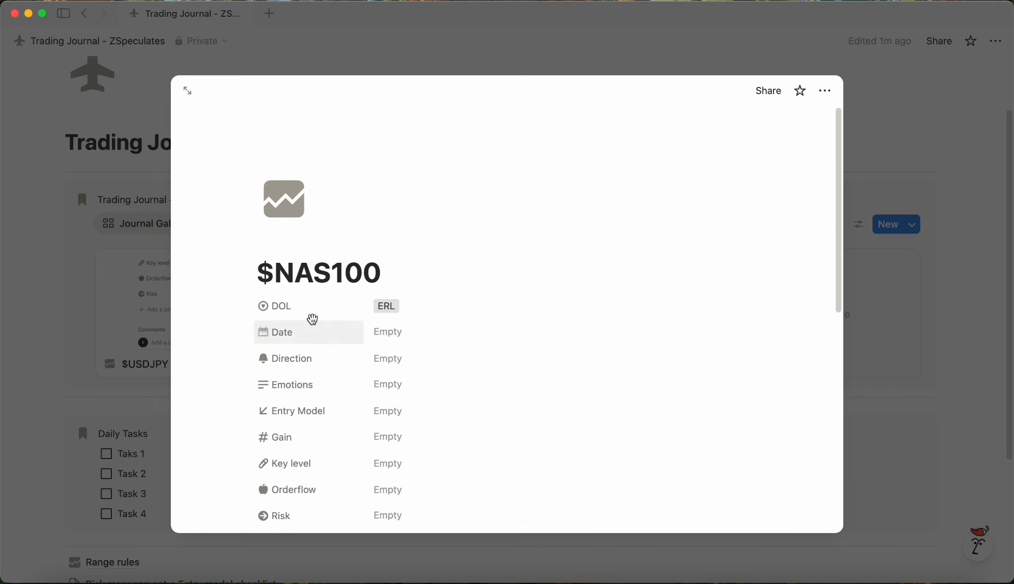
click(422, 332)
click(453, 405)
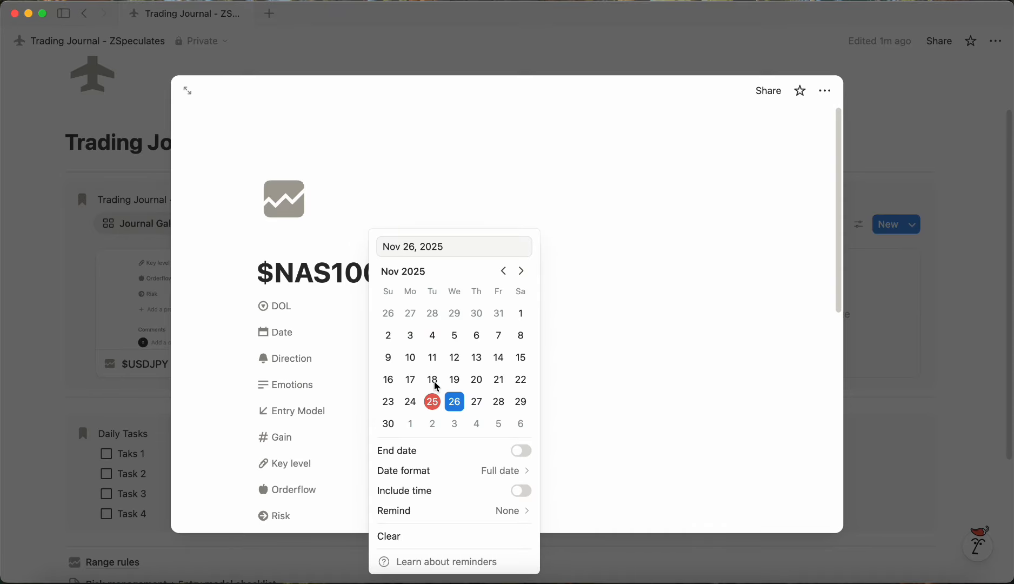
click(433, 405)
Step: Set the entry's Direction to Long
click(297, 330)
click(437, 357)
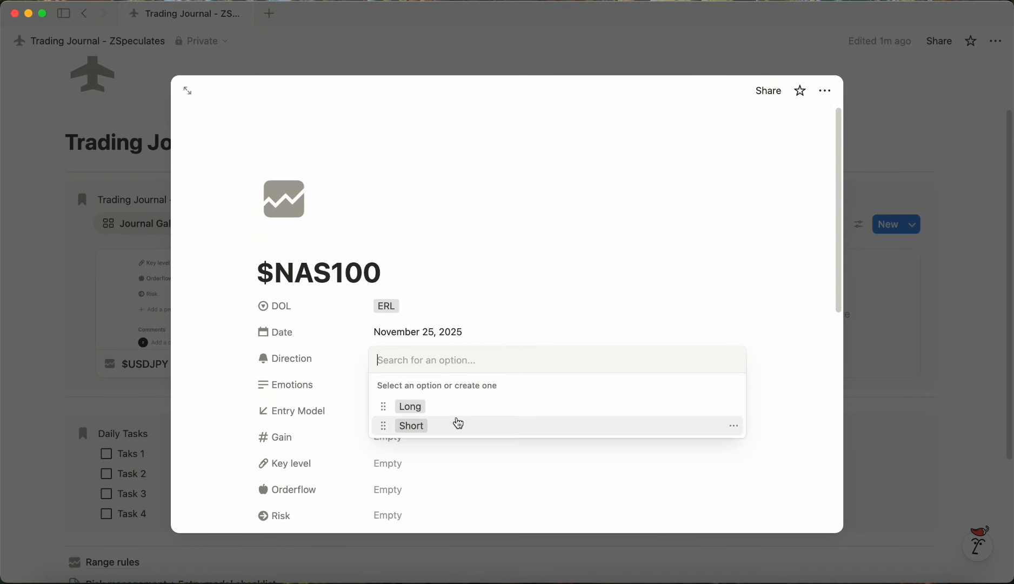
click(406, 405)
Step: Set Emotions to "Very good with optimal risk management"
click(349, 361)
click(401, 388)
click(400, 388)
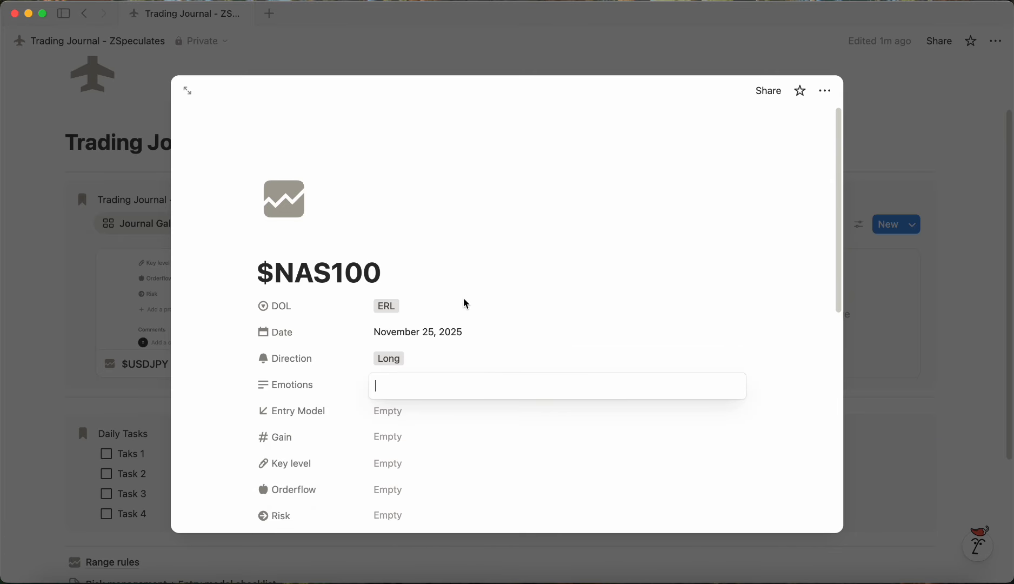
text(Very good with optimal r)
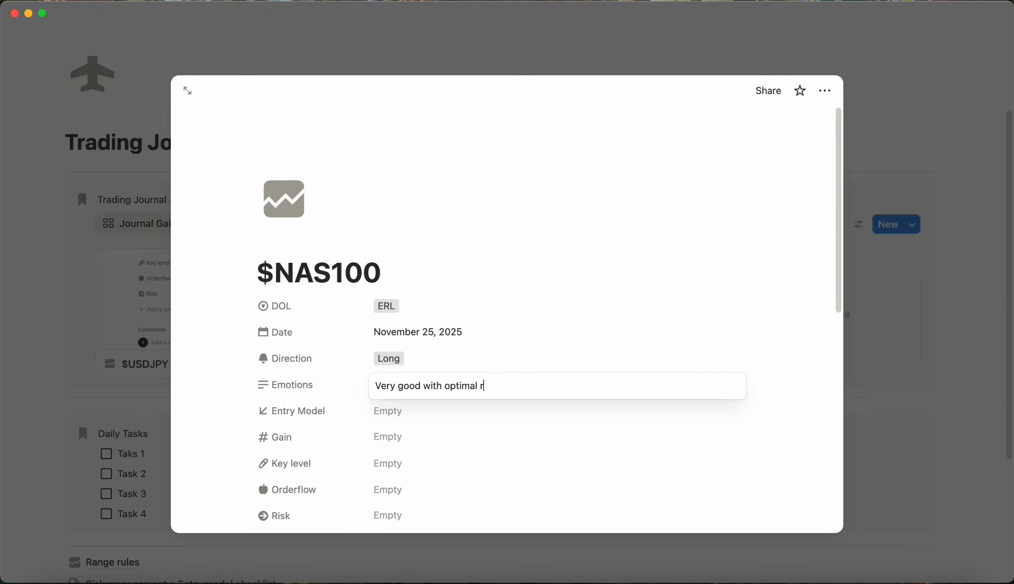
text(isk management)
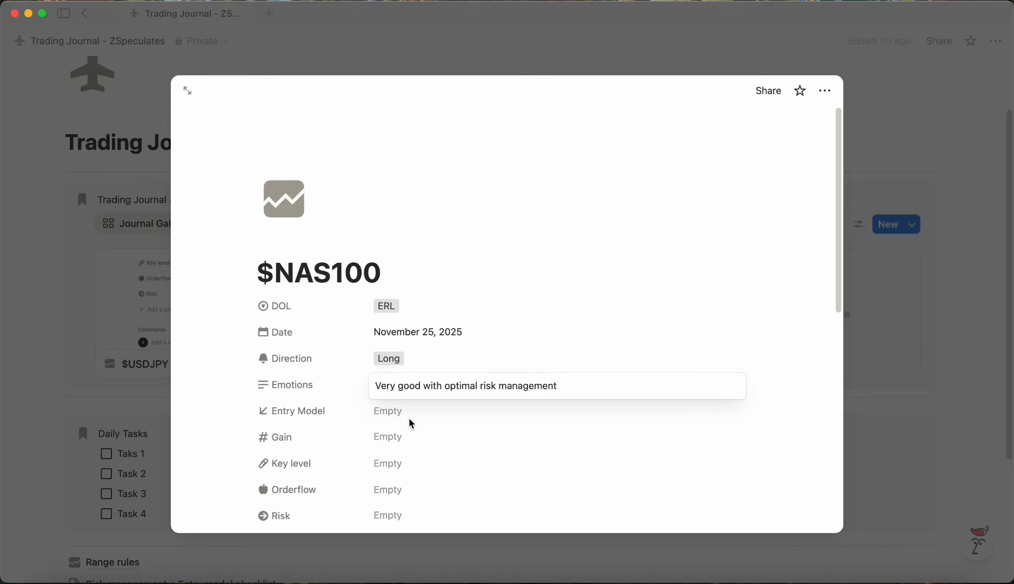
Step: Set Entry Model to +Ts, Model 1 and FVG
click(411, 419)
click(415, 419)
click(424, 465)
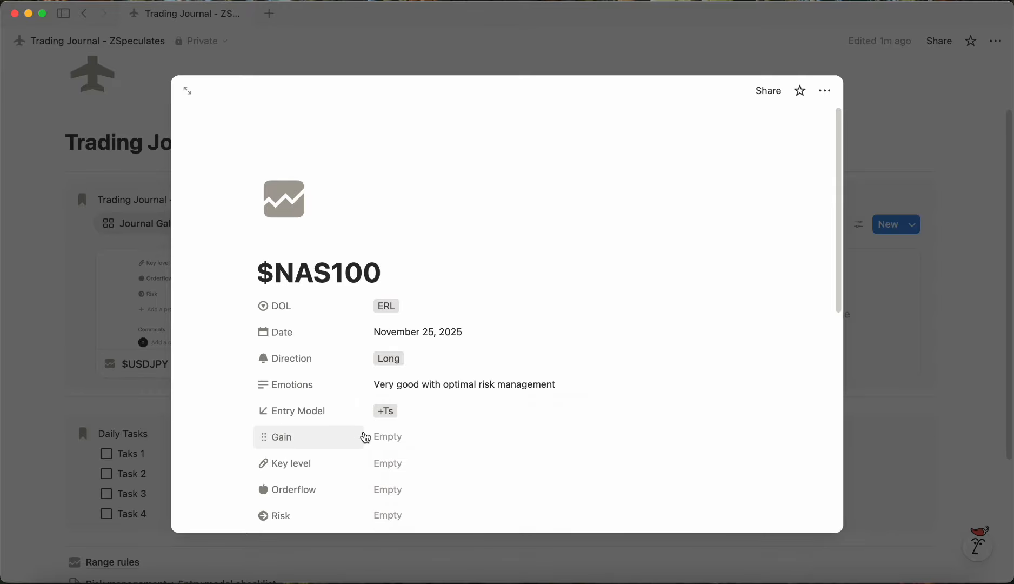
click(426, 421)
click(468, 479)
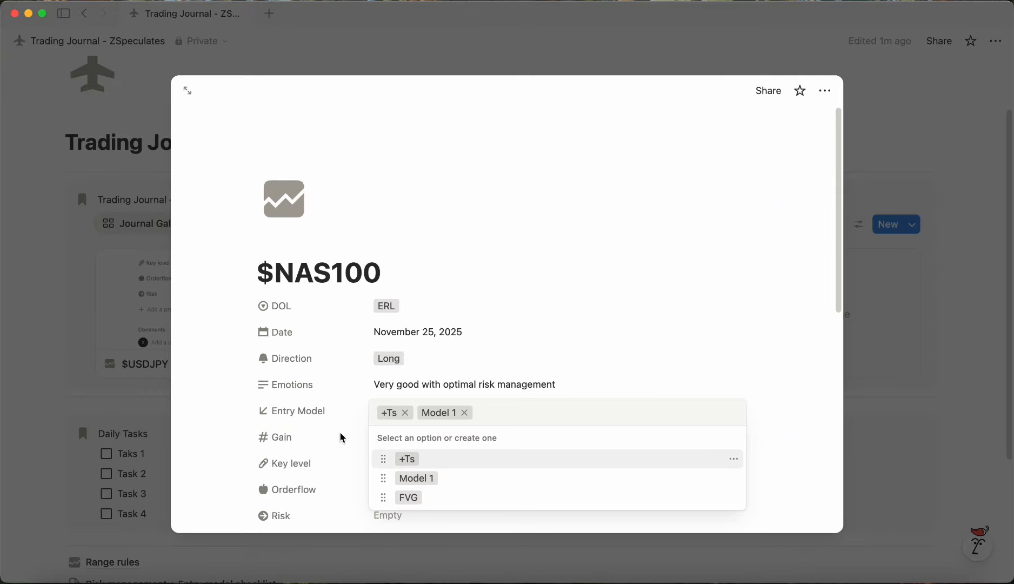
click(537, 417)
click(467, 497)
click(331, 437)
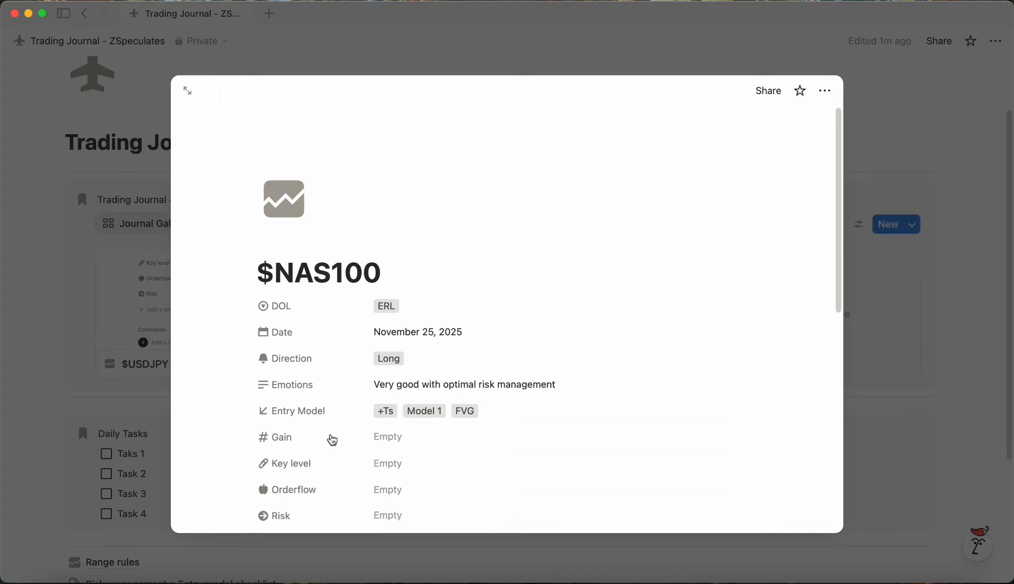
Step: Set the Gain to 8%
scroll(368, 430, down, 1)
click(389, 423)
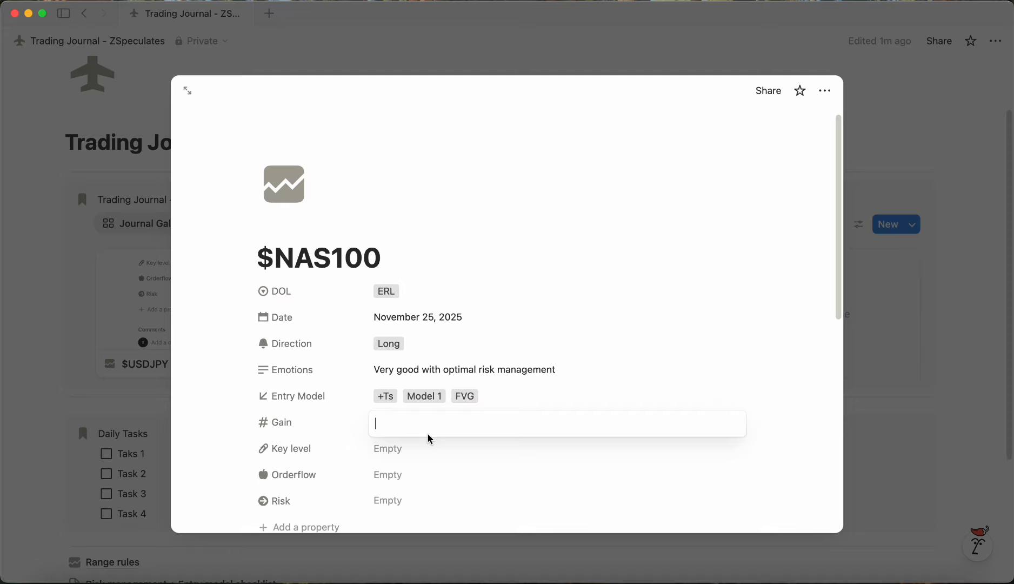
text(8)
key(Return)
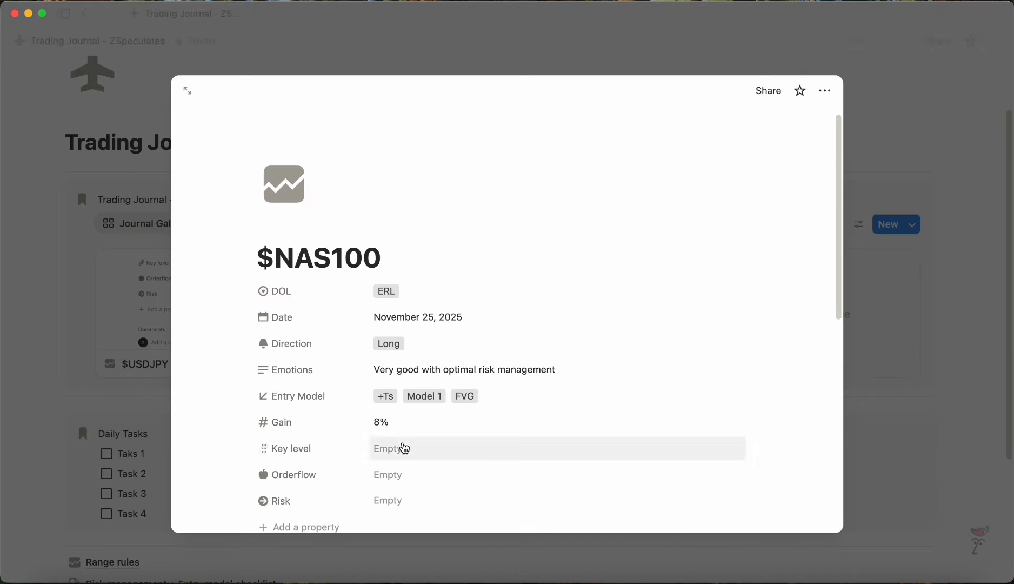
Step: Set Key level to OB and Orderflow to Rejecting lows + Breaking highs
click(403, 448)
click(450, 496)
click(336, 466)
click(386, 475)
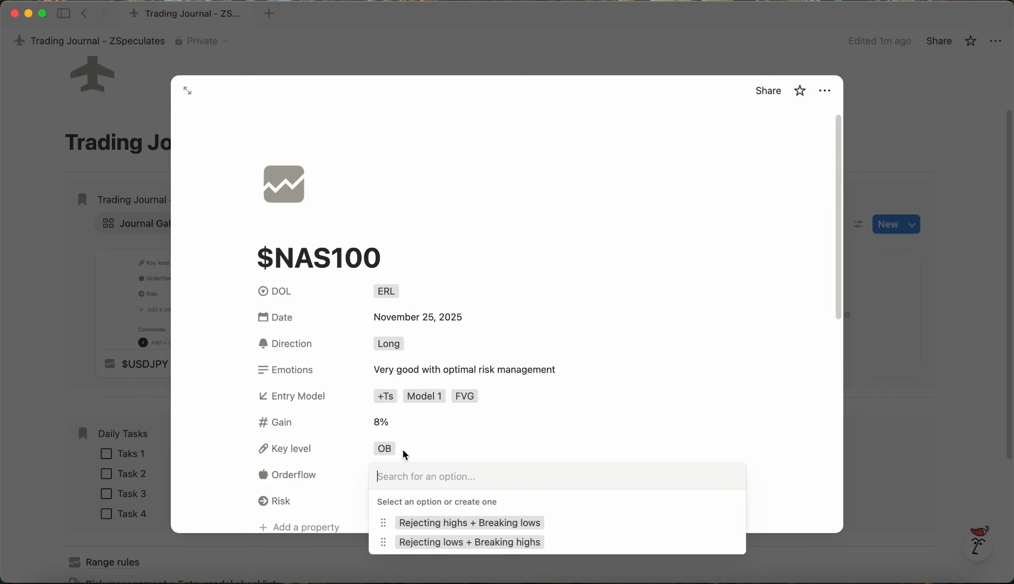
click(478, 546)
Step: Enter 12% as the Risk value
click(333, 427)
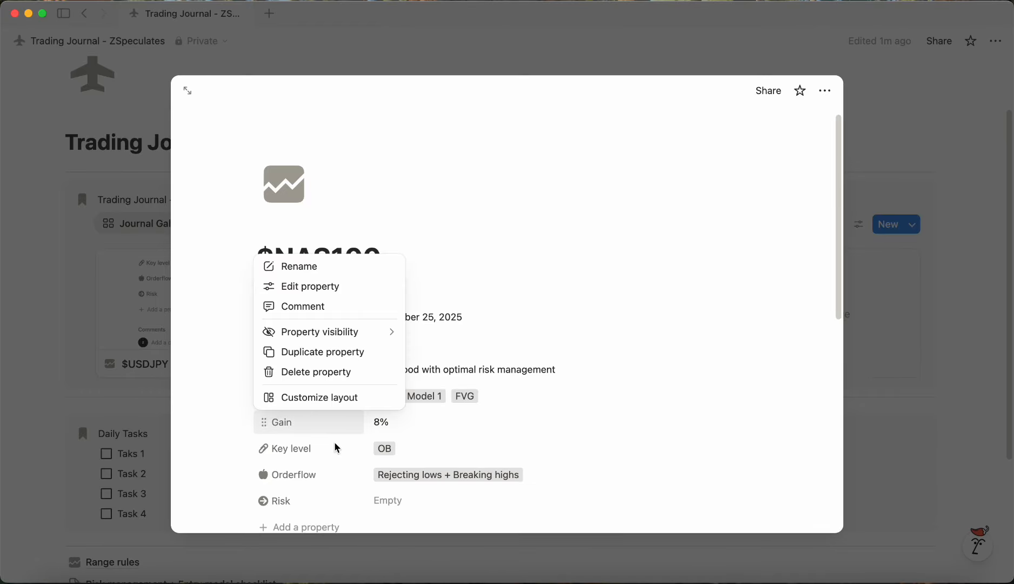
click(336, 445)
scroll(349, 457, down, 1)
click(389, 486)
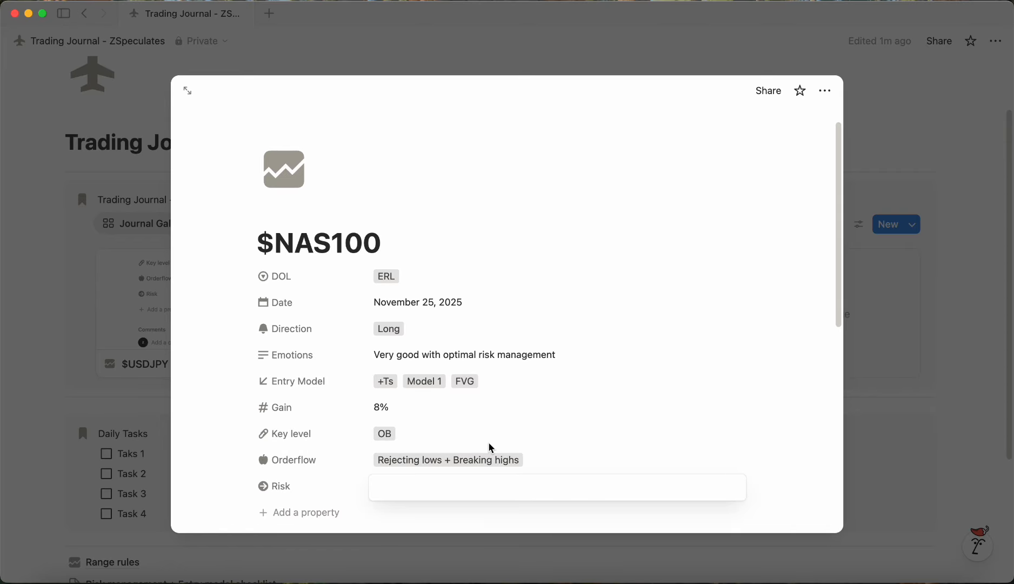
text(12)
key(Return)
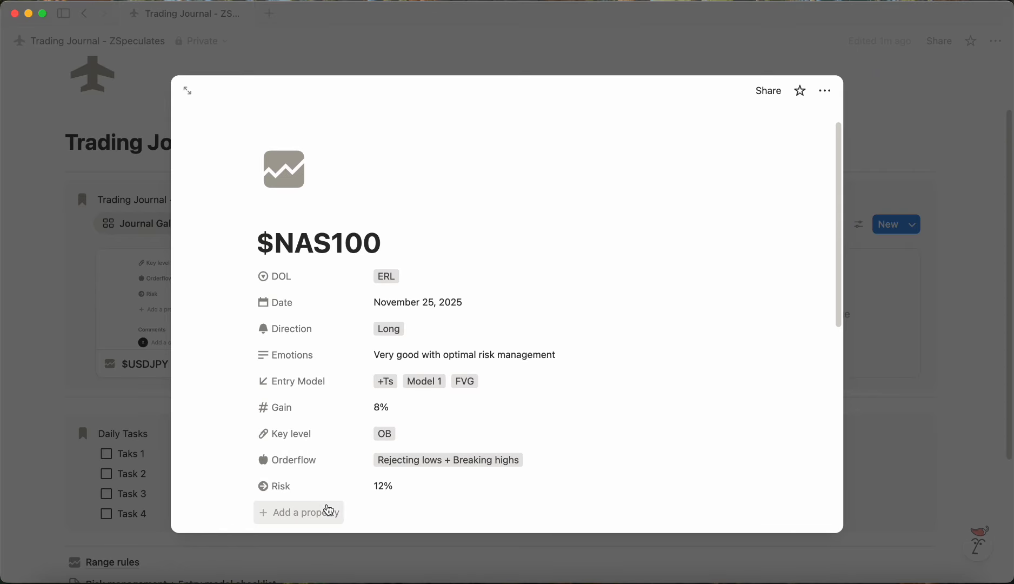
Step: Change the Risk value to 1.2% and close the $NAS100 entry
click(395, 492)
key(BackSpace)
key(BackSpace)
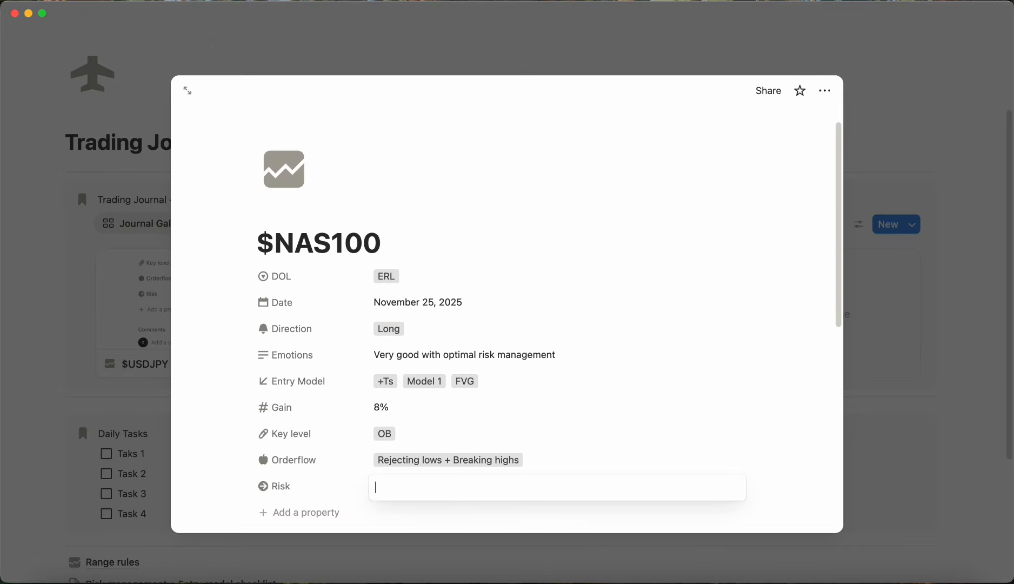
text(1.2)
key(Return)
click(46, 369)
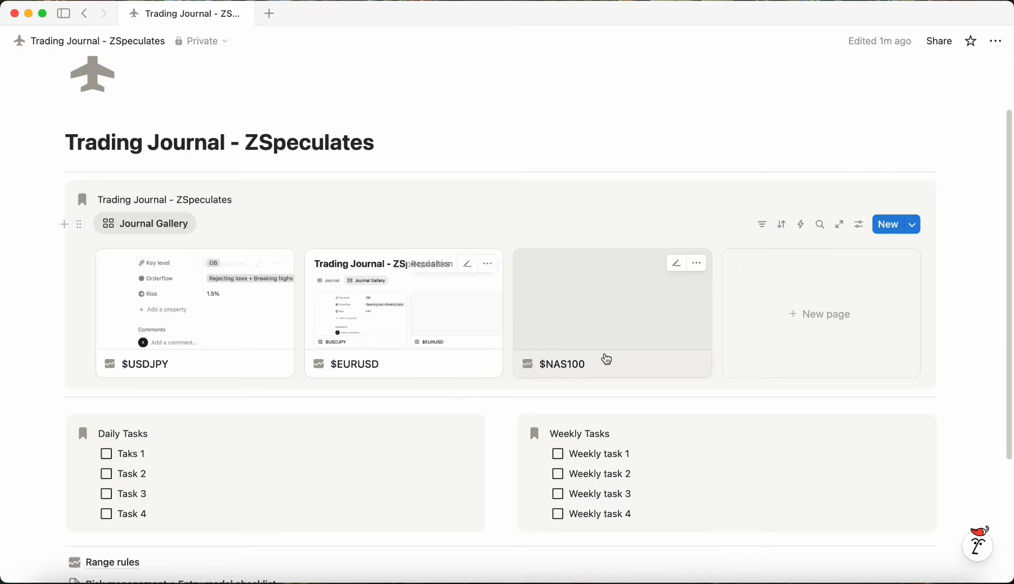
Step: Give the Risk management + Entry model checklist subpage a gray alien icon
scroll(829, 290, down, 3)
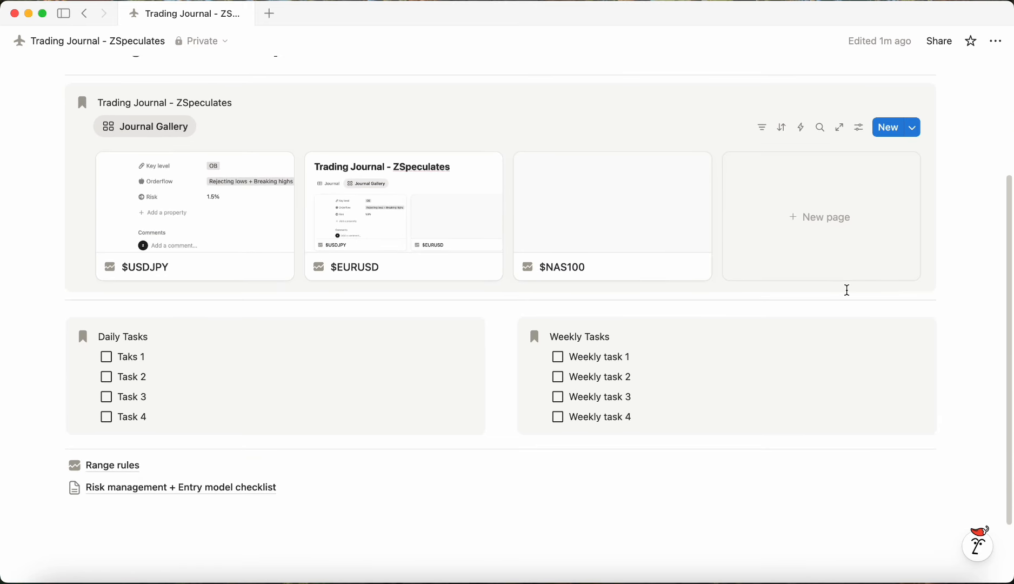
click(74, 490)
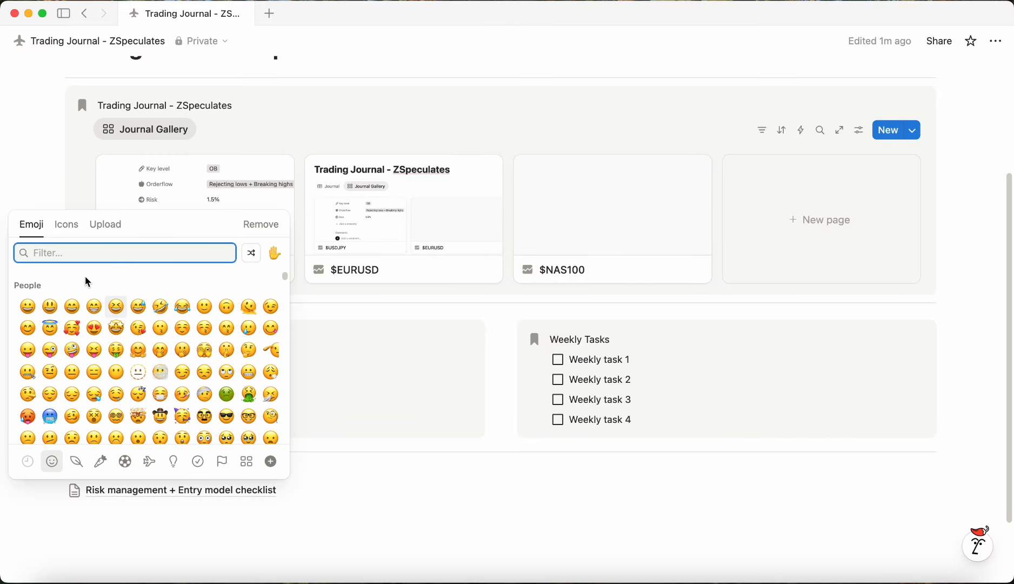
click(77, 229)
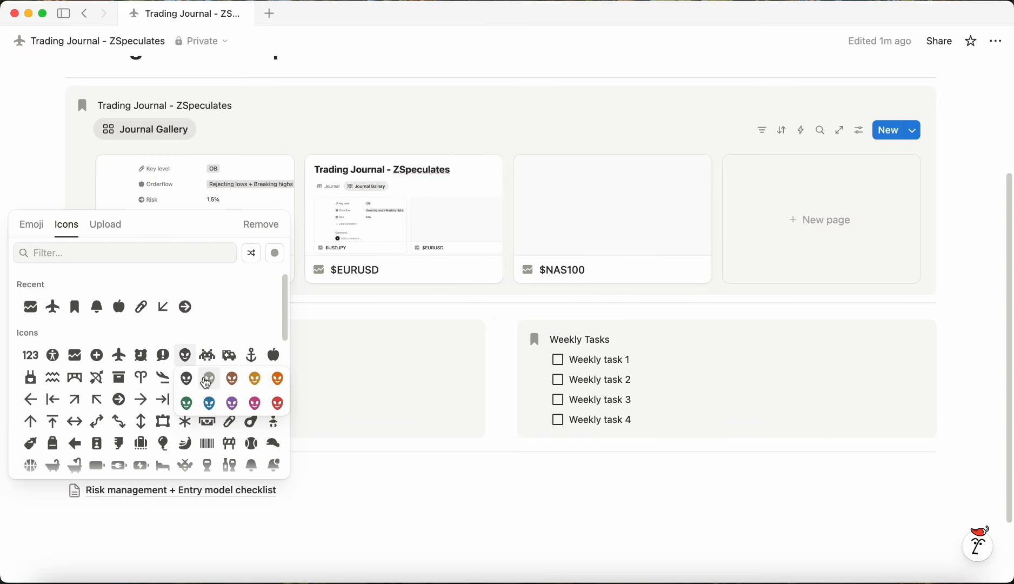
click(205, 379)
Step: Add a callout below the task callouts and move the Range rules and Risk management + Entry model checklist subpages into it
click(411, 537)
text(/cal)
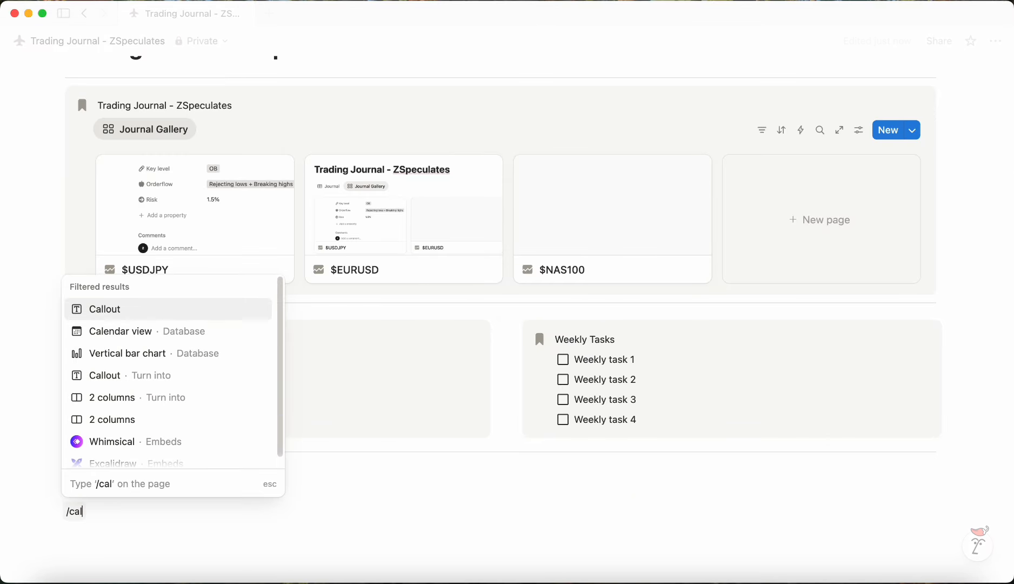
key(Return)
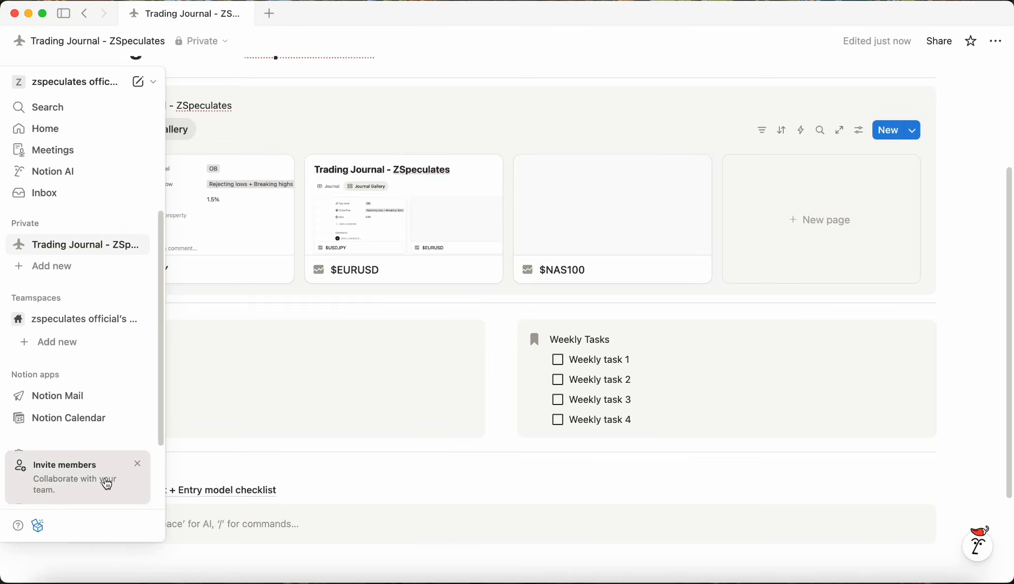
drag(52, 468, 130, 494)
drag(55, 452, 165, 516)
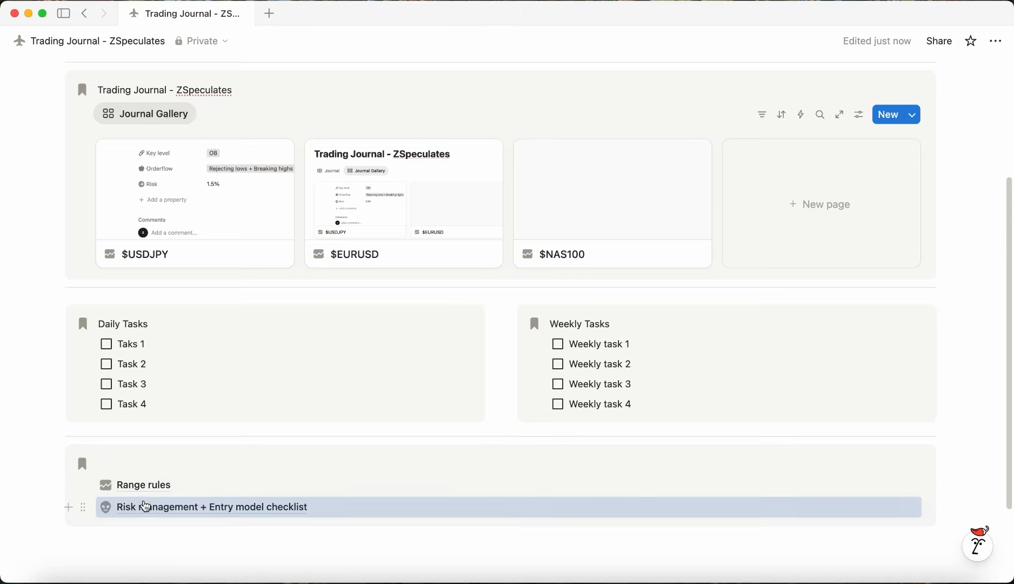
Step: Title the new callout "Knowledge and Notes"
click(145, 464)
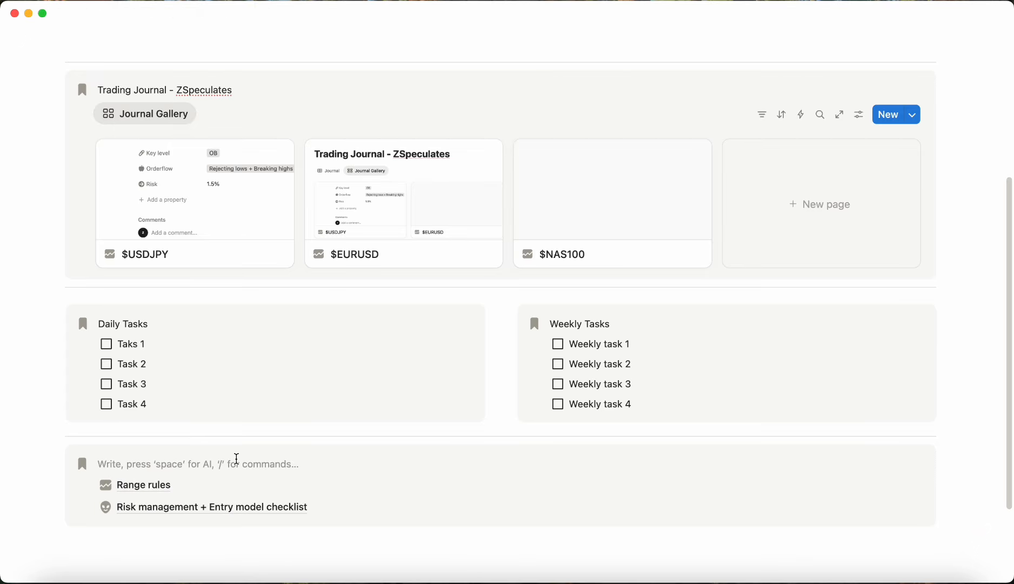
text(Knowledge and Tasks)
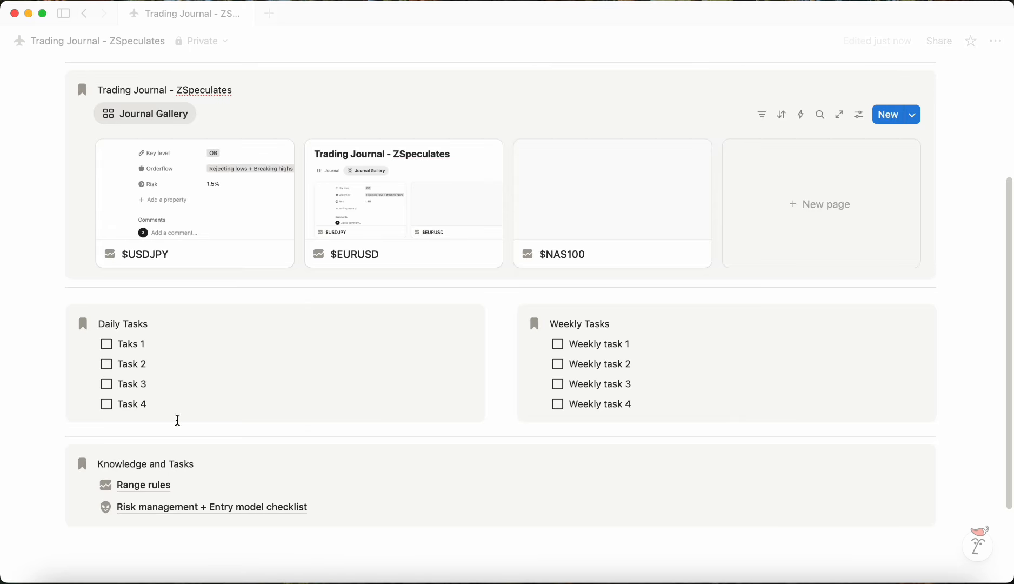
double_click(181, 463)
text(Notes)
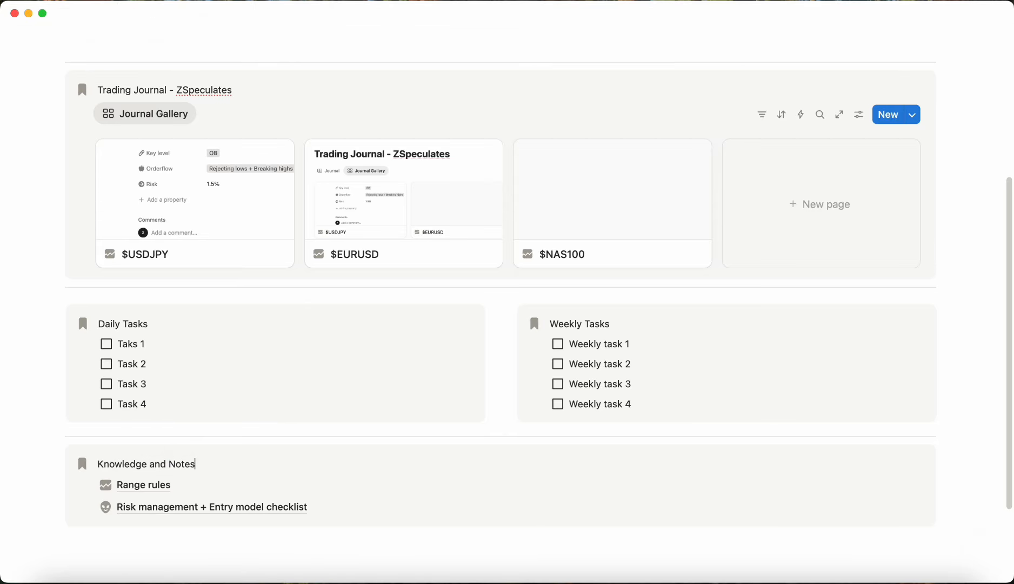
Step: Give both the Daily Tasks and Weekly Tasks callouts a gray calendar icon
scroll(288, 394, up, 3)
scroll(287, 394, down, 1)
click(83, 398)
text(cale)
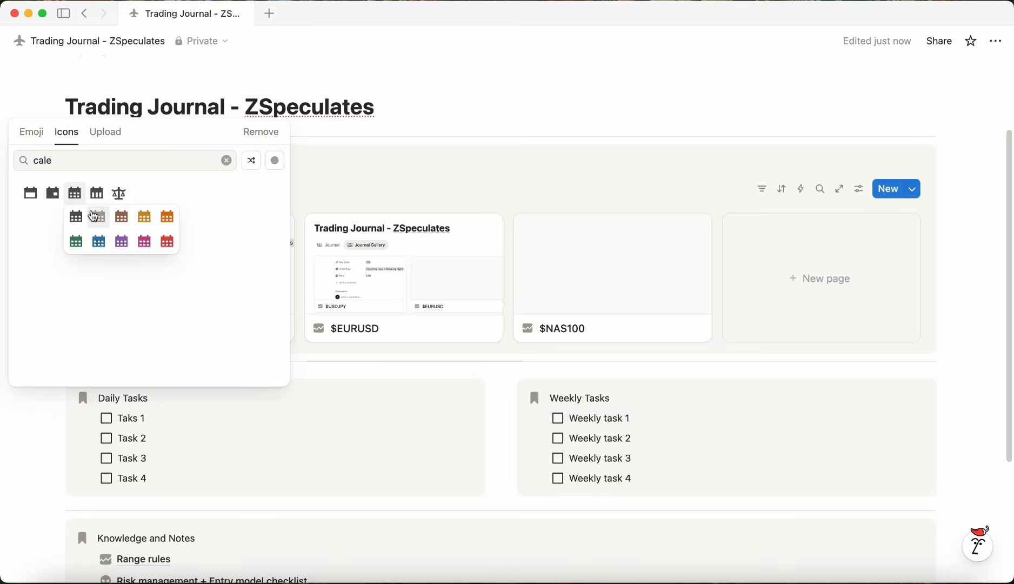
click(75, 217)
click(538, 408)
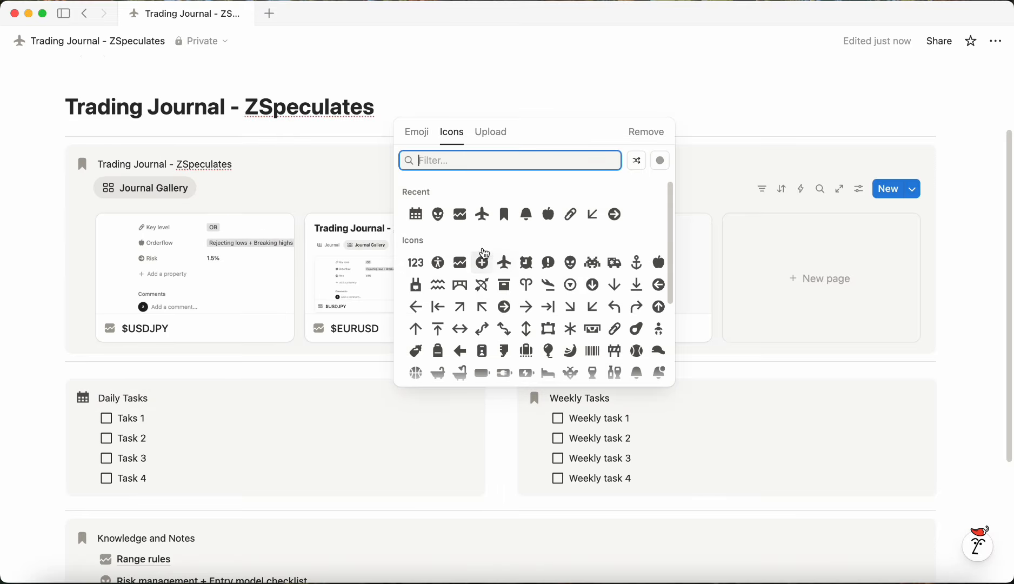
click(416, 236)
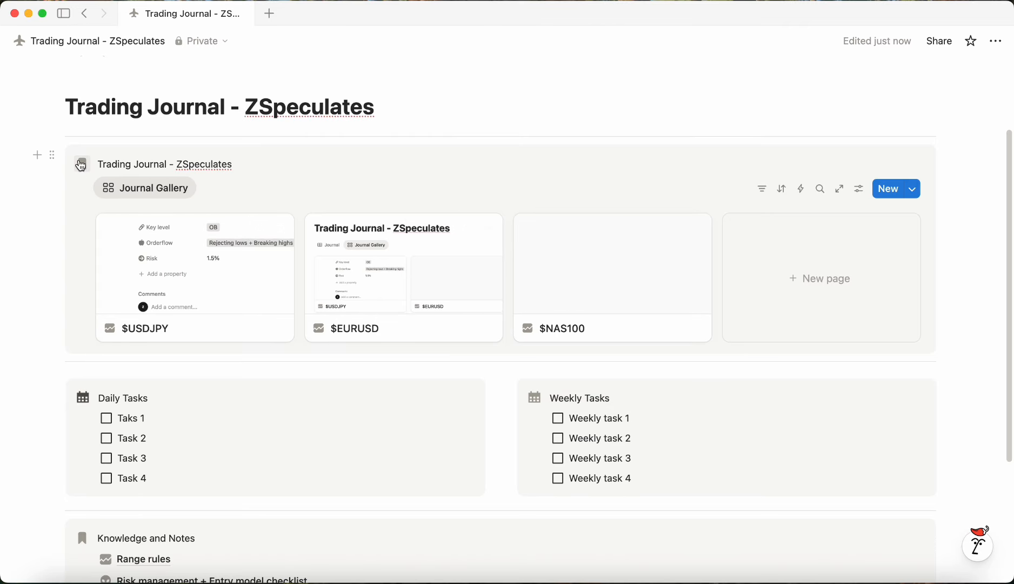
Step: Change the Trading Journal gallery callout's icon to a gray right-pointing arrow icon
click(82, 164)
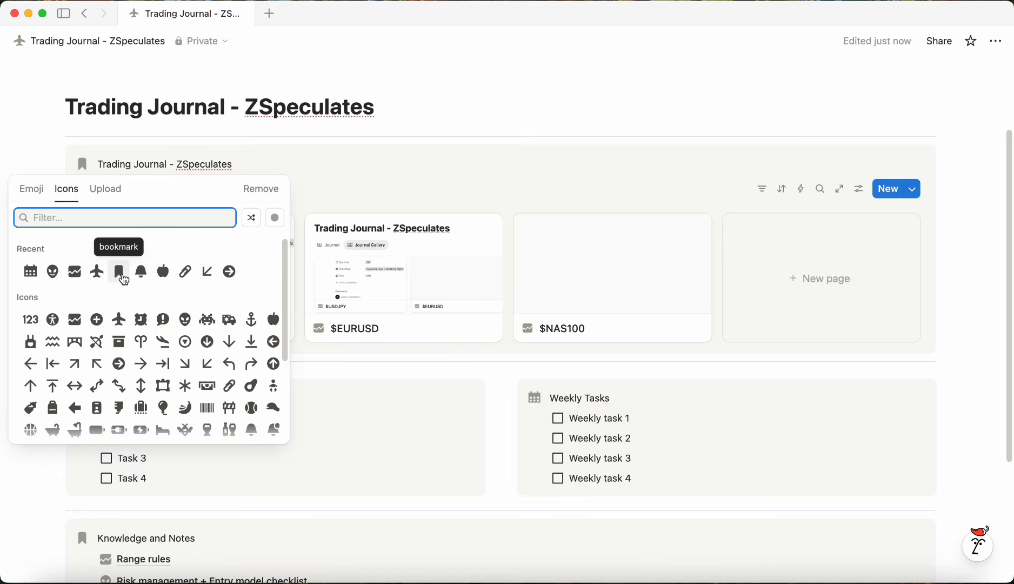
scroll(121, 270, down, 5)
mouse_move(141, 341)
click(154, 363)
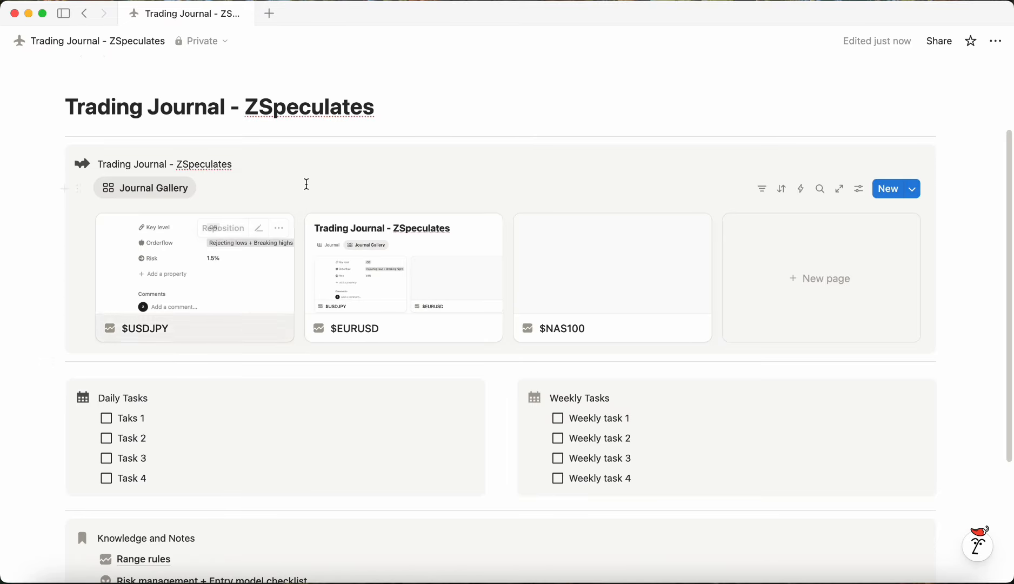
scroll(480, 149, up, 2)
scroll(633, 213, down, 5)
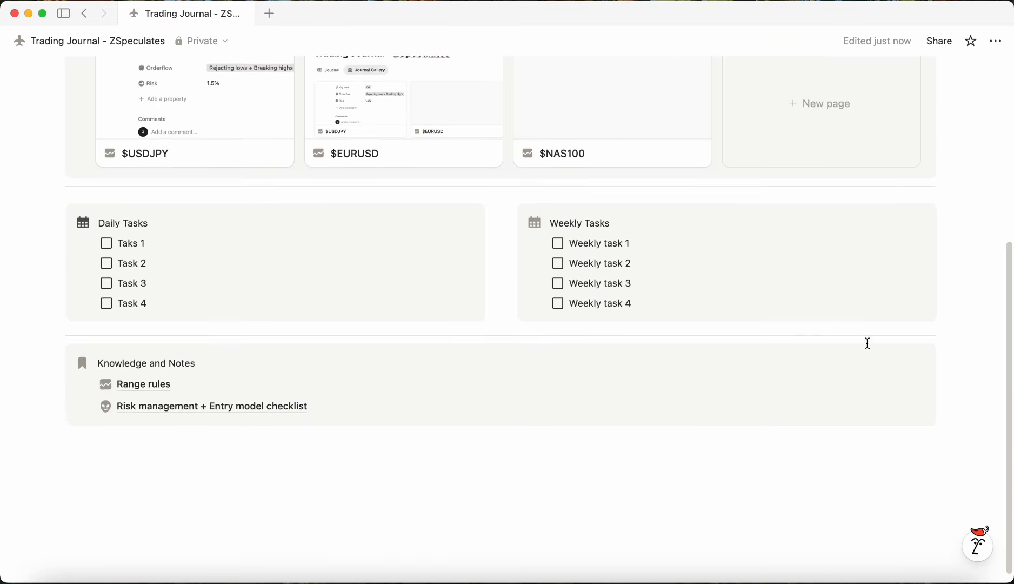
scroll(1011, 326, up, 5)
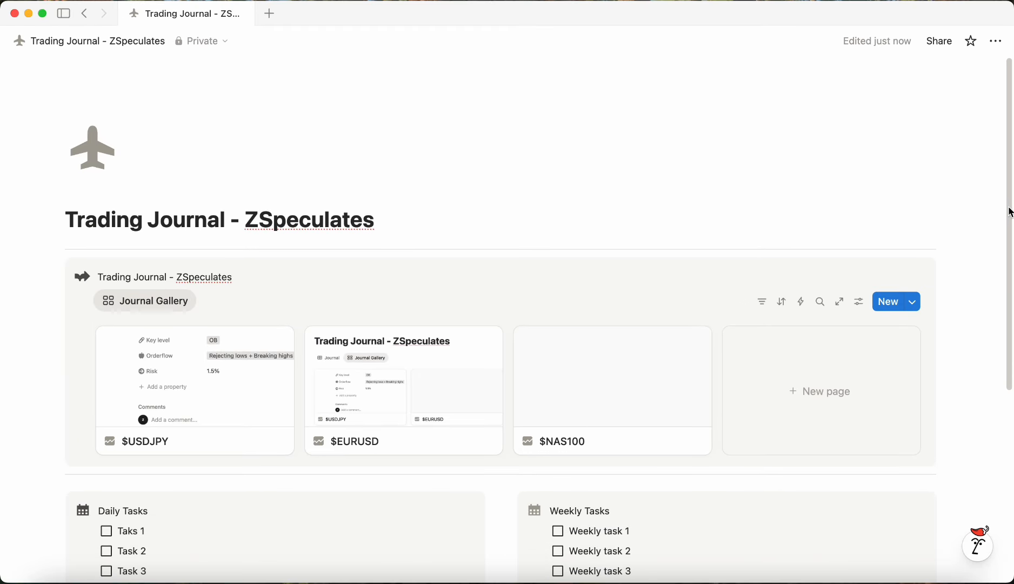
scroll(1009, 212, down, 3)
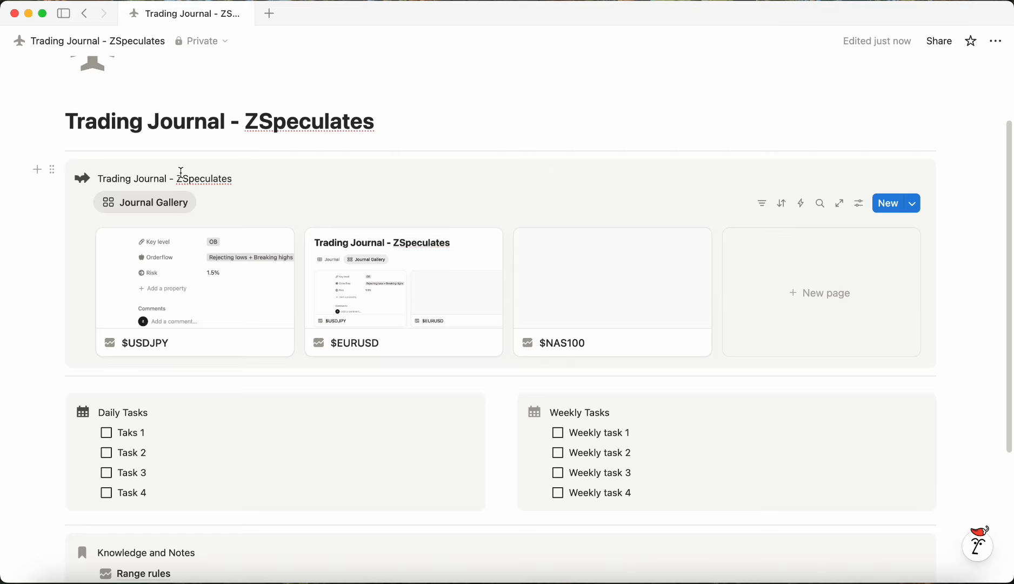
scroll(230, 278, down, 3)
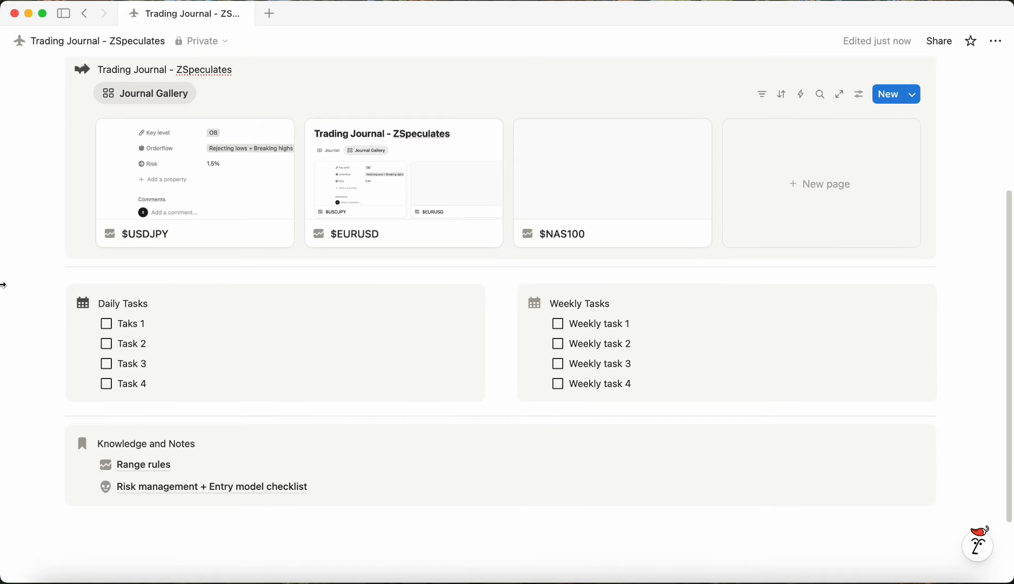
click(274, 279)
Step: Add a new subpage below the callouts titled sdgadsfas and switch it to full width
click(152, 522)
text(/pag)
key(Return)
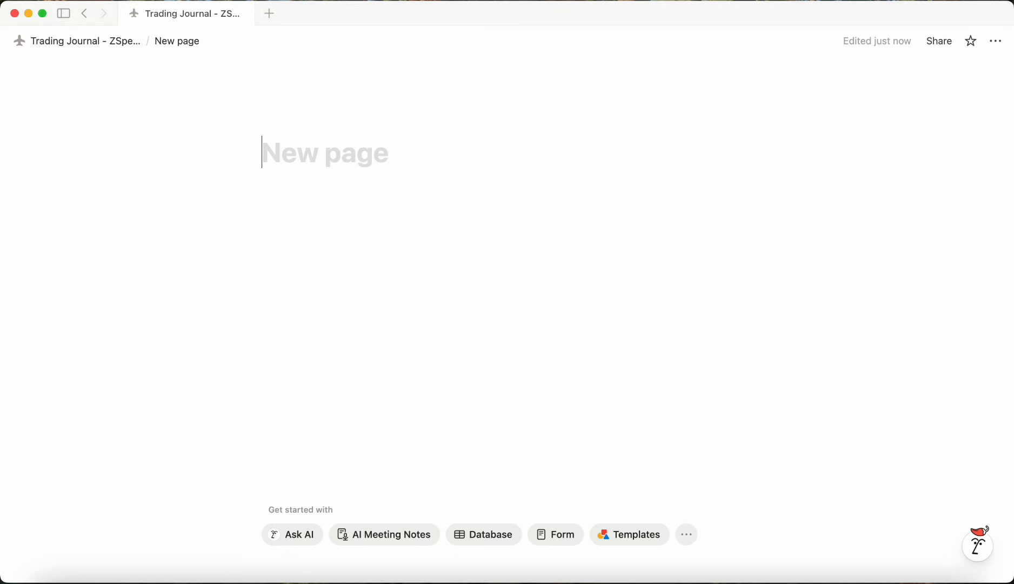
text(sdgadsfas)
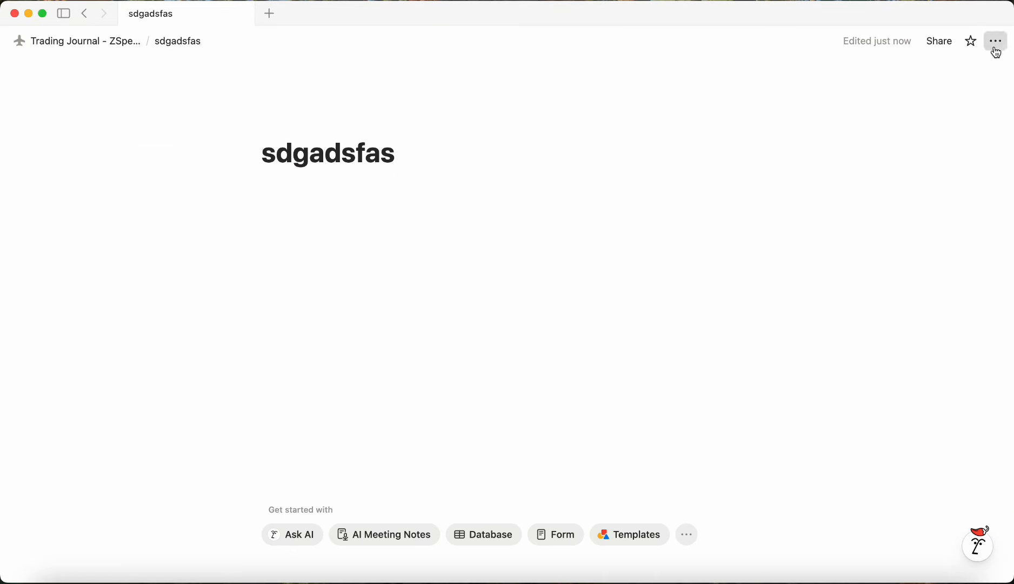
click(995, 42)
click(978, 260)
click(978, 281)
click(563, 271)
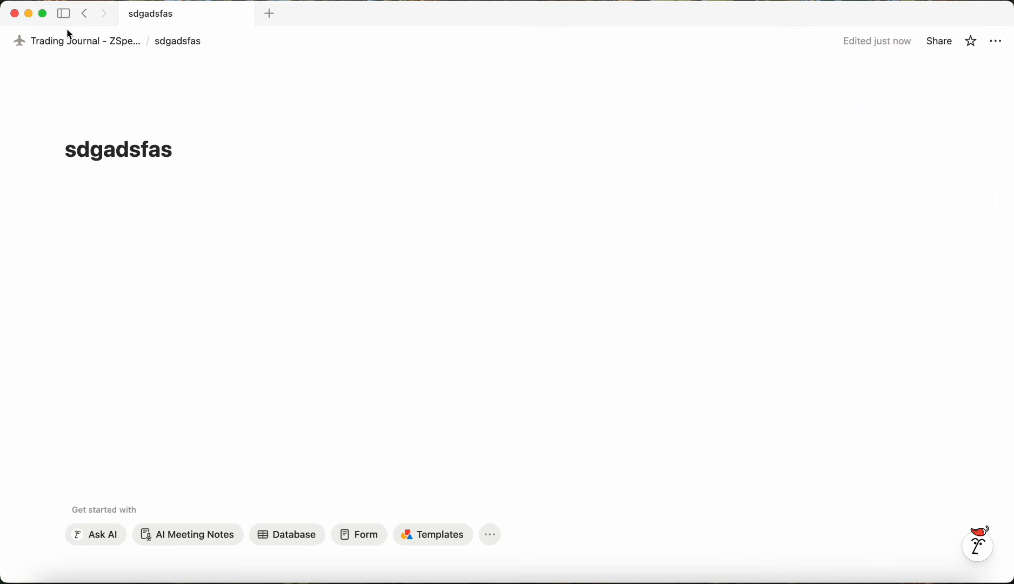
Step: Return to the Trading Journal page and move the sdgadsfas subpage into the Knowledge and Notes callout
click(81, 41)
scroll(145, 496, down, 6)
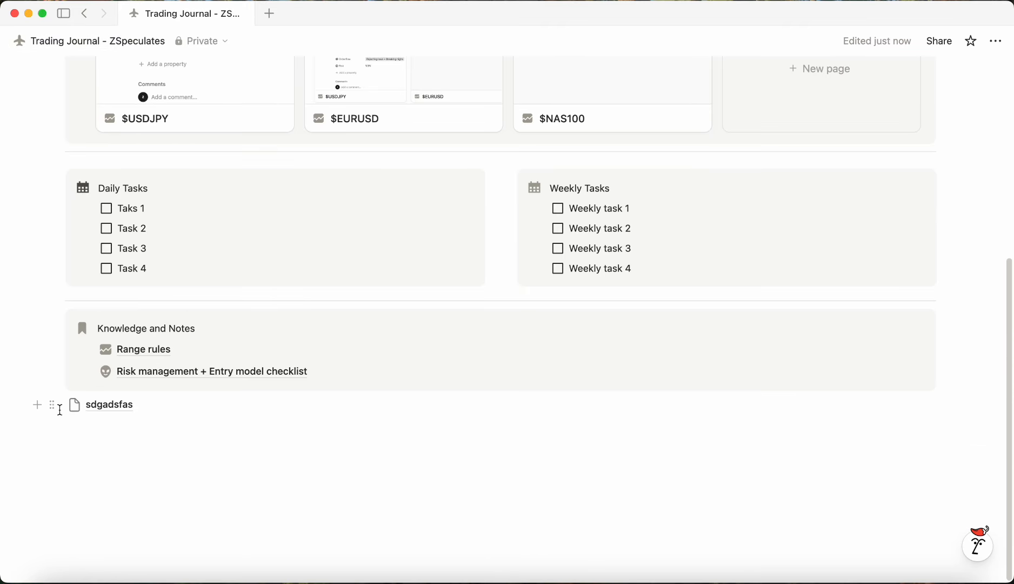
drag(57, 405, 135, 385)
click(206, 466)
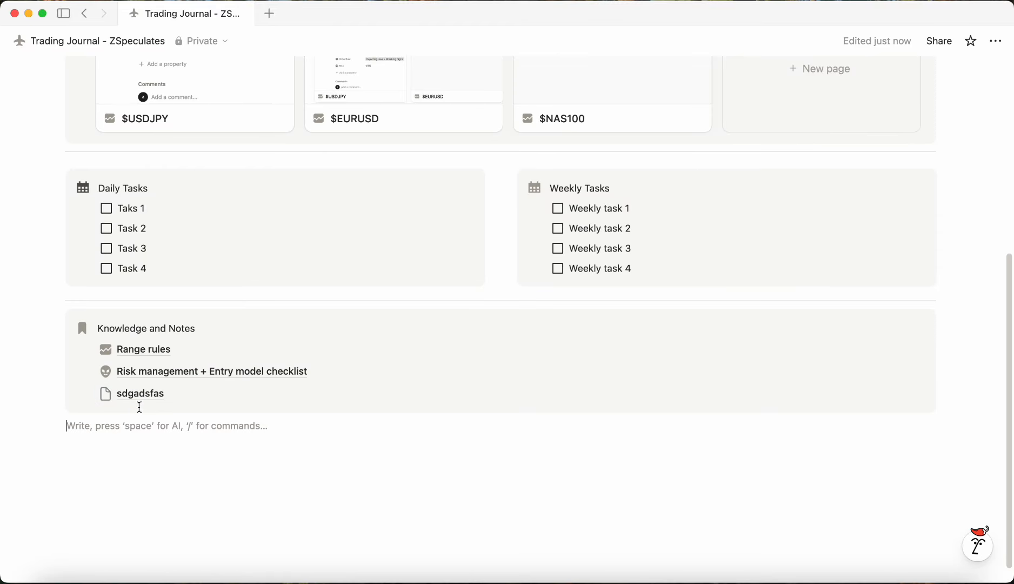
Step: Give the sdgadsfas subpage a gray exclamation speech-bubble icon
click(106, 394)
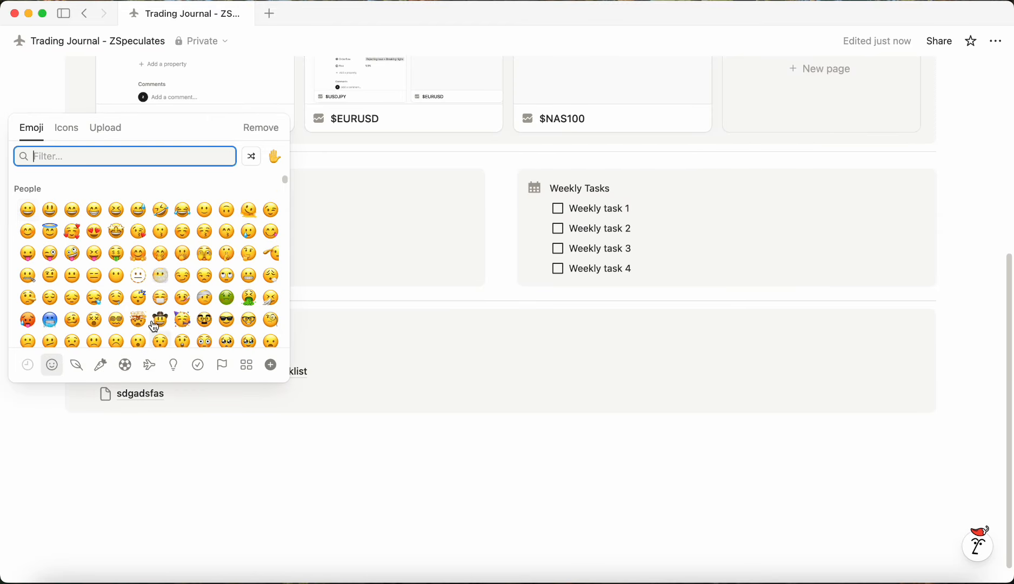
click(67, 129)
click(163, 258)
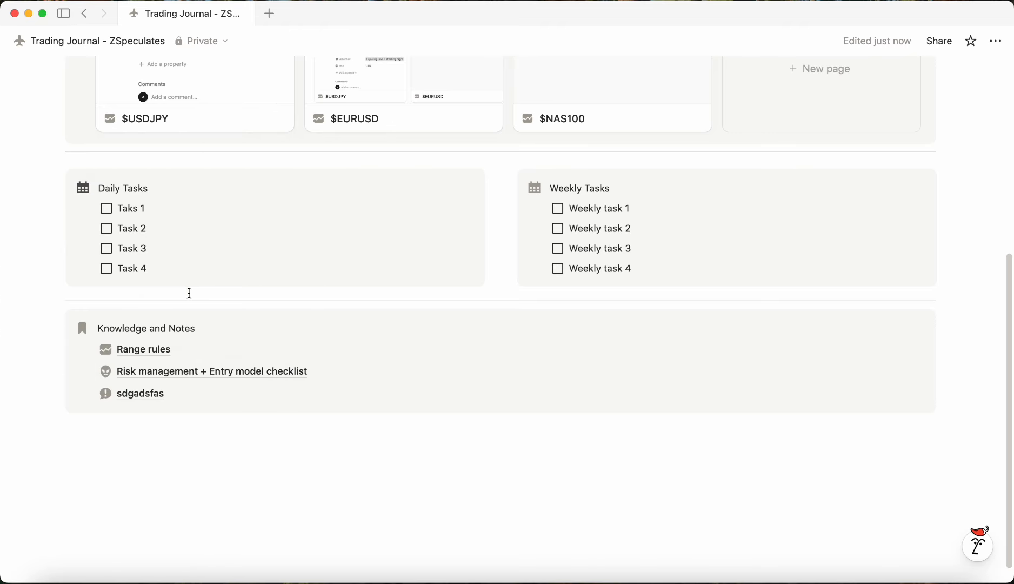
Step: Delete the sdgadsfas subpage from the Knowledge and Notes callout
mouse_move(1, 167)
click(84, 394)
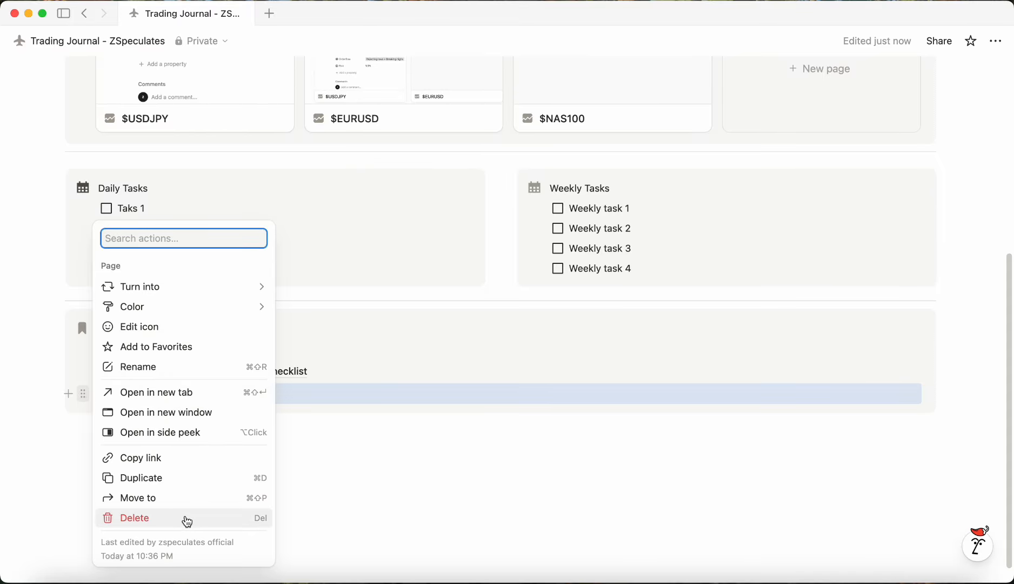
click(183, 521)
scroll(348, 467, up, 4)
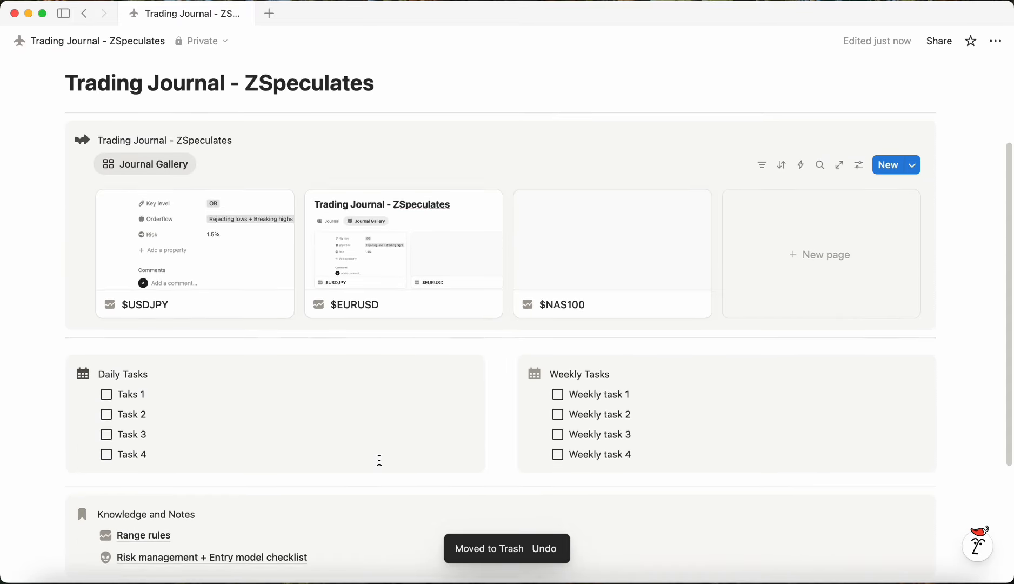